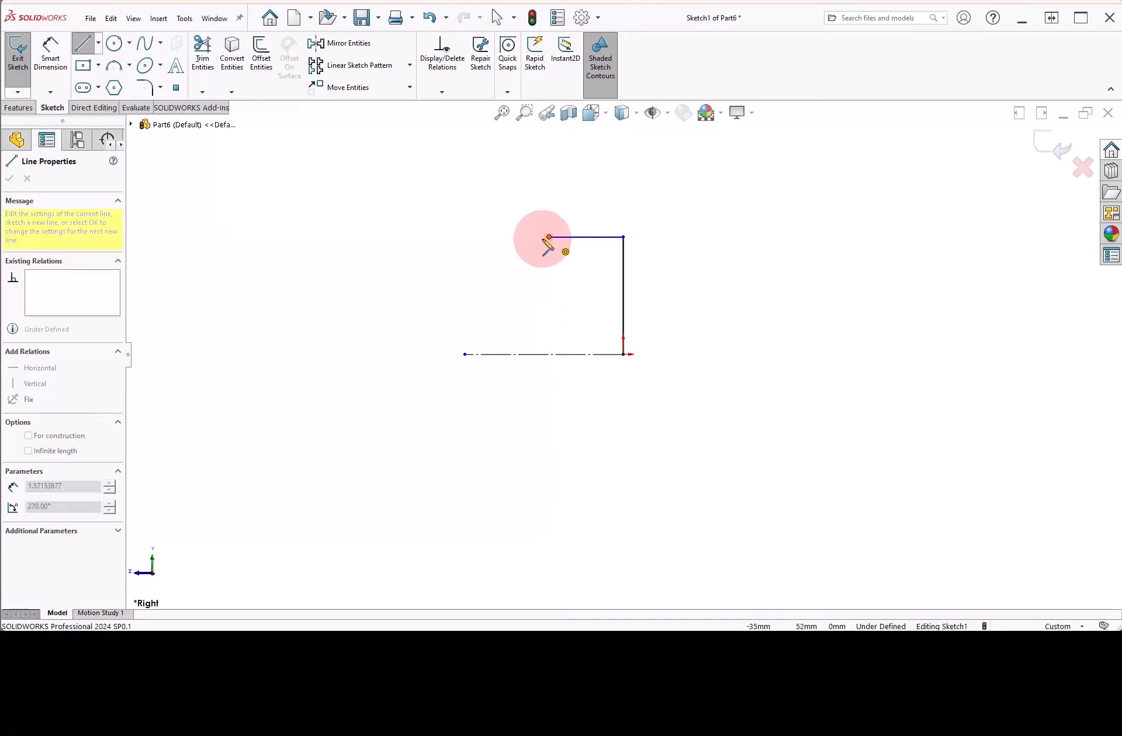
Close the profile with a tangent arc of about 22 mm radius, a vertical line to the centerline and a horizontal line to the origin.
{"action": "left_click", "coordinate": [500, 285]}
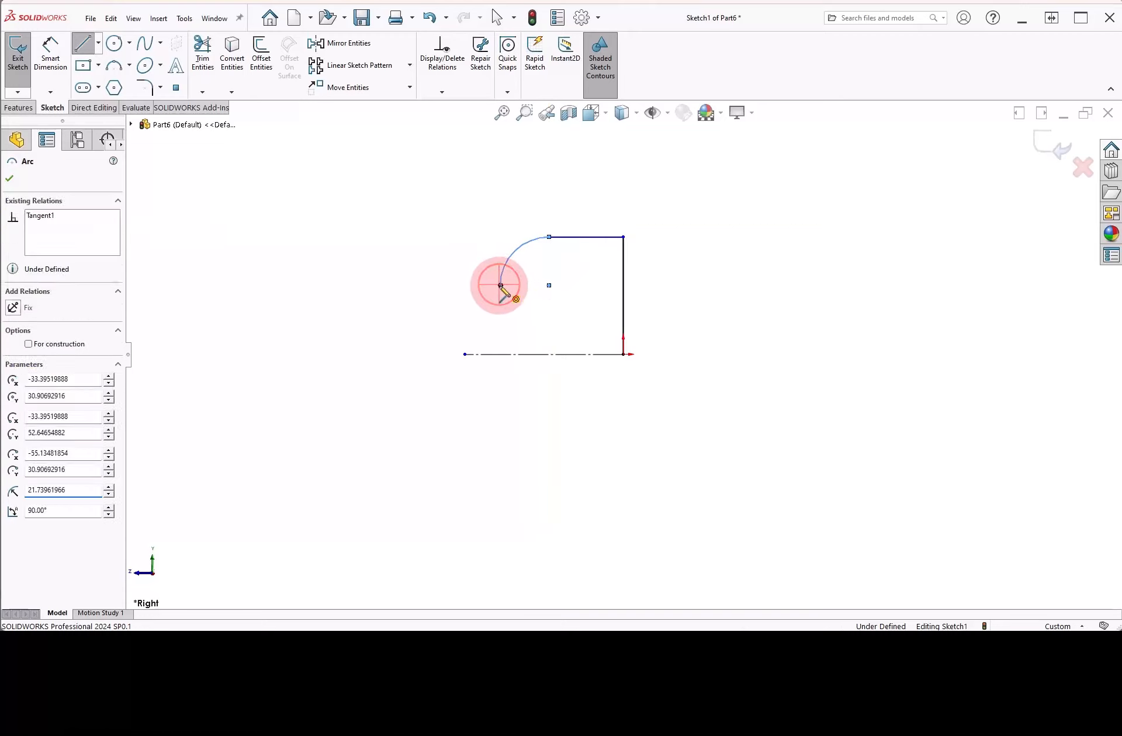
{"action": "left_click", "coordinate": [500, 354]}
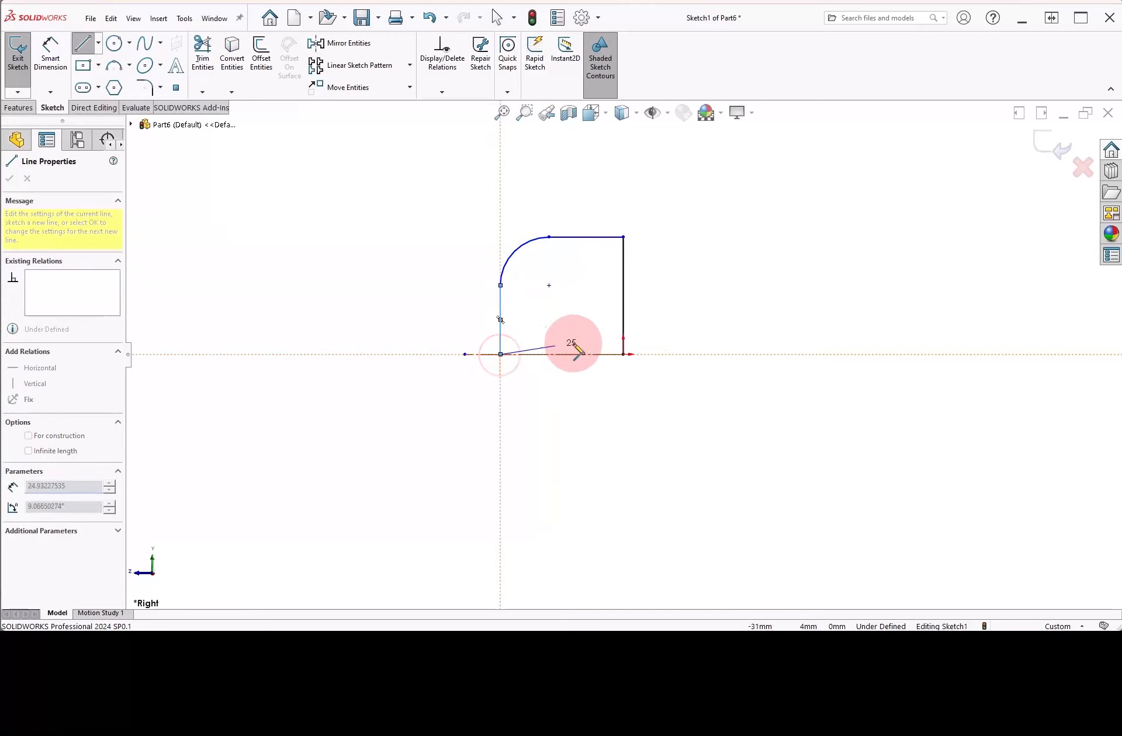
{"action": "left_click", "coordinate": [623, 354]}
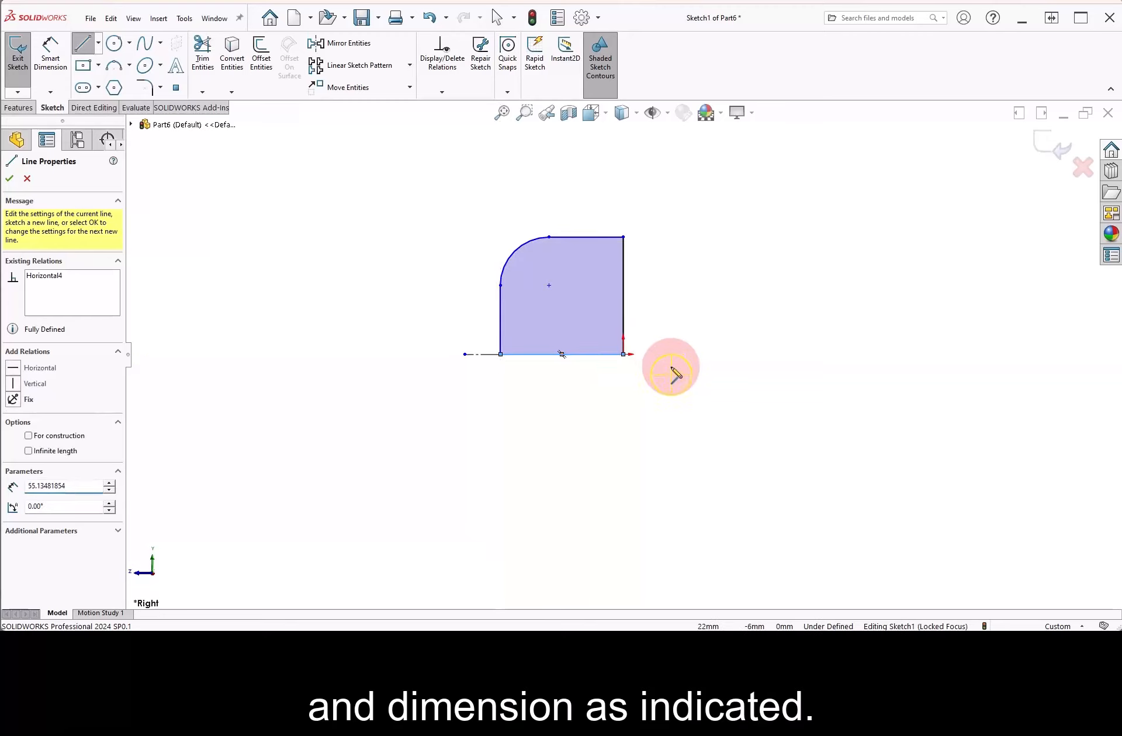
Dimension the profile's horizontal base line along the centerline to 60 mm.
{"action": "right_click_drag", "start_coordinate": [675, 374], "coordinate": [671, 327]}
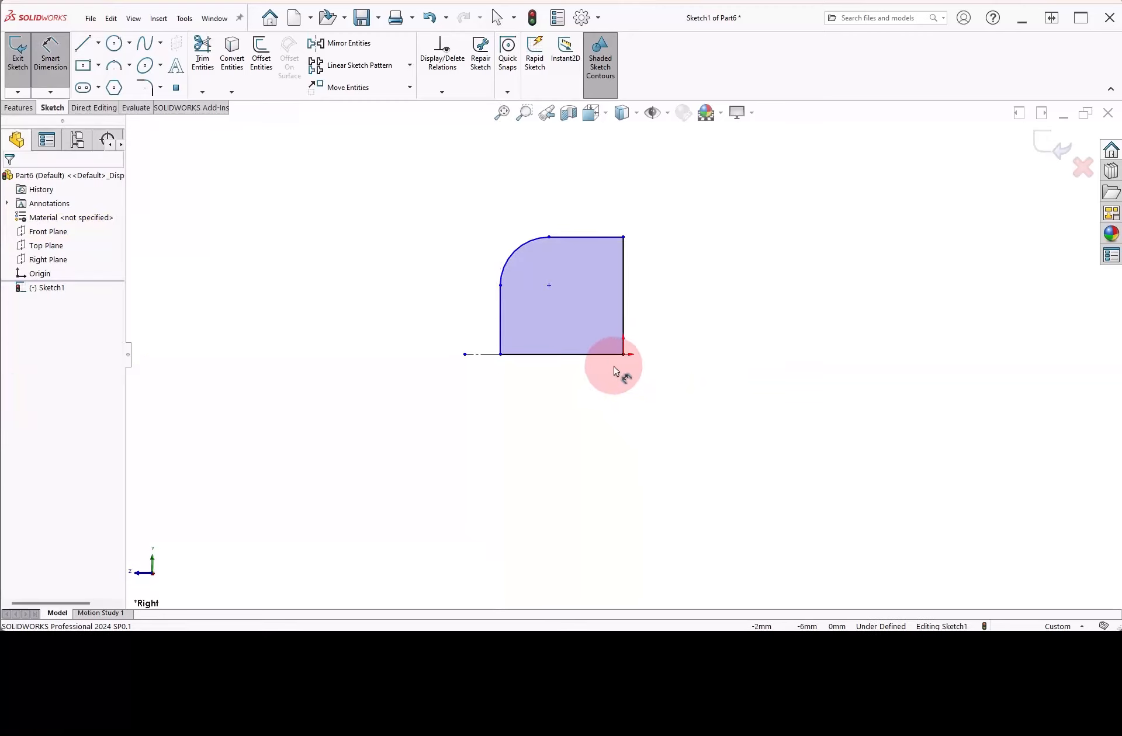
{"action": "left_click", "coordinate": [595, 355]}
{"action": "left_click", "coordinate": [576, 391]}
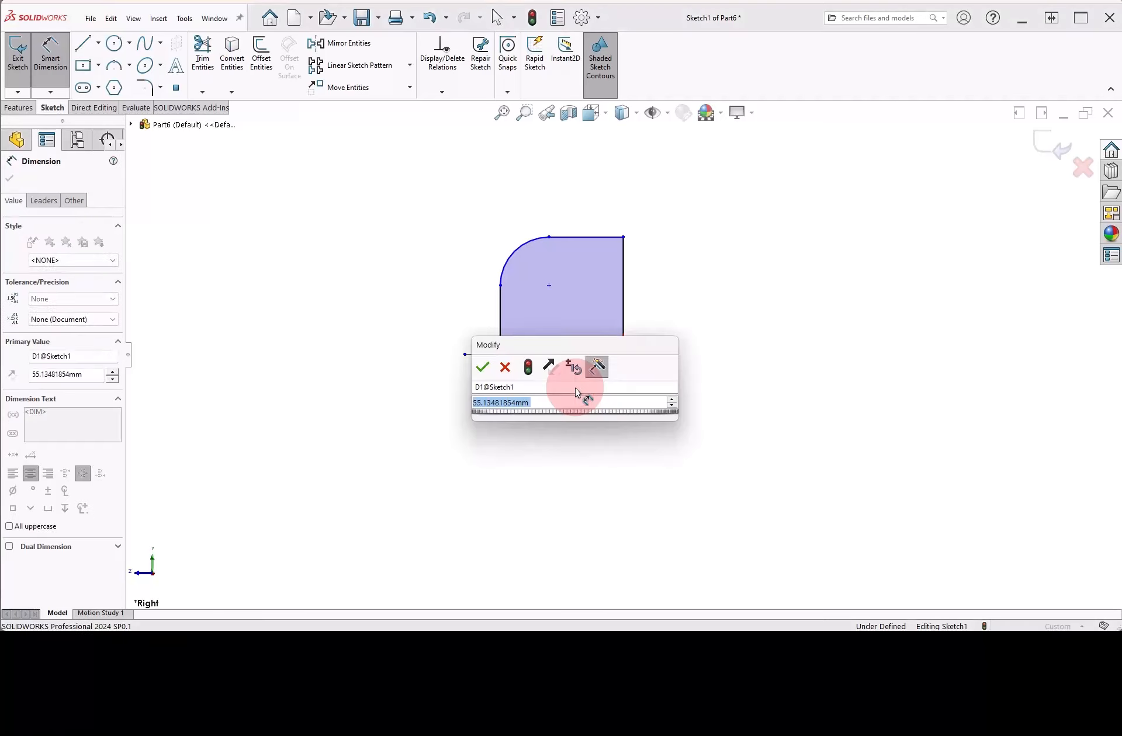
{"action": "type", "text": "60"}
{"action": "key", "text": "Return"}
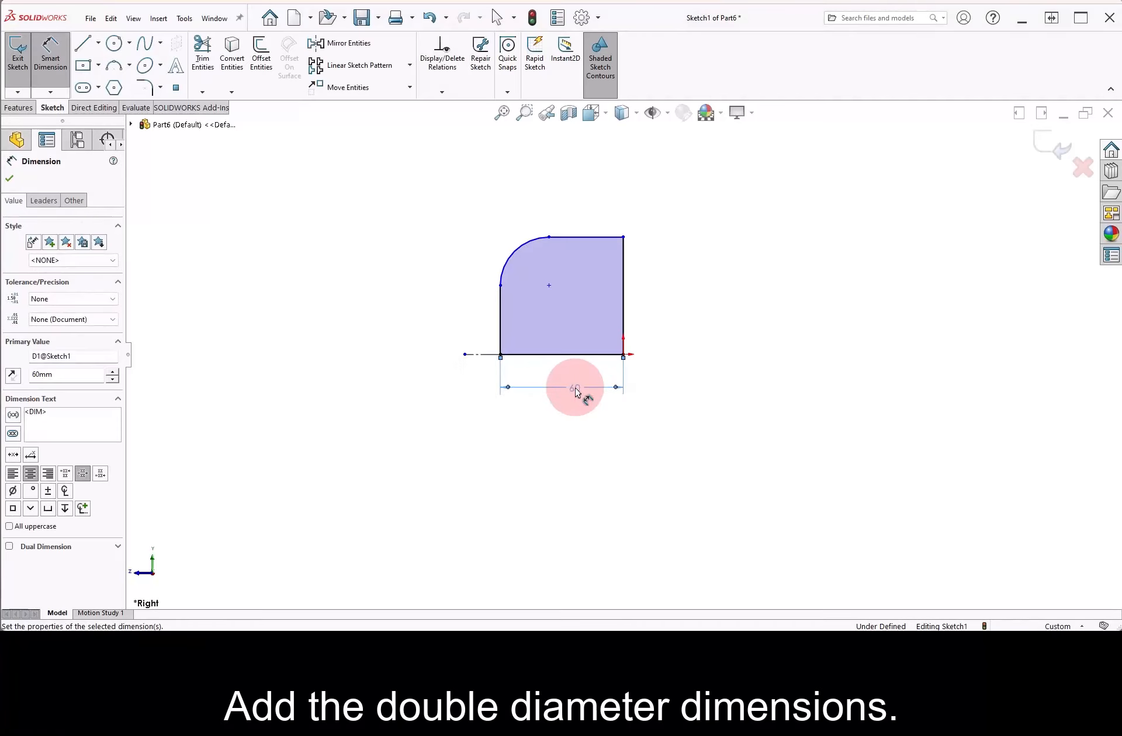
Add a doubled diameter dimension of 170 mm between the centerline and the profile's upper corner above the origin.
{"action": "left_click", "coordinate": [481, 357]}
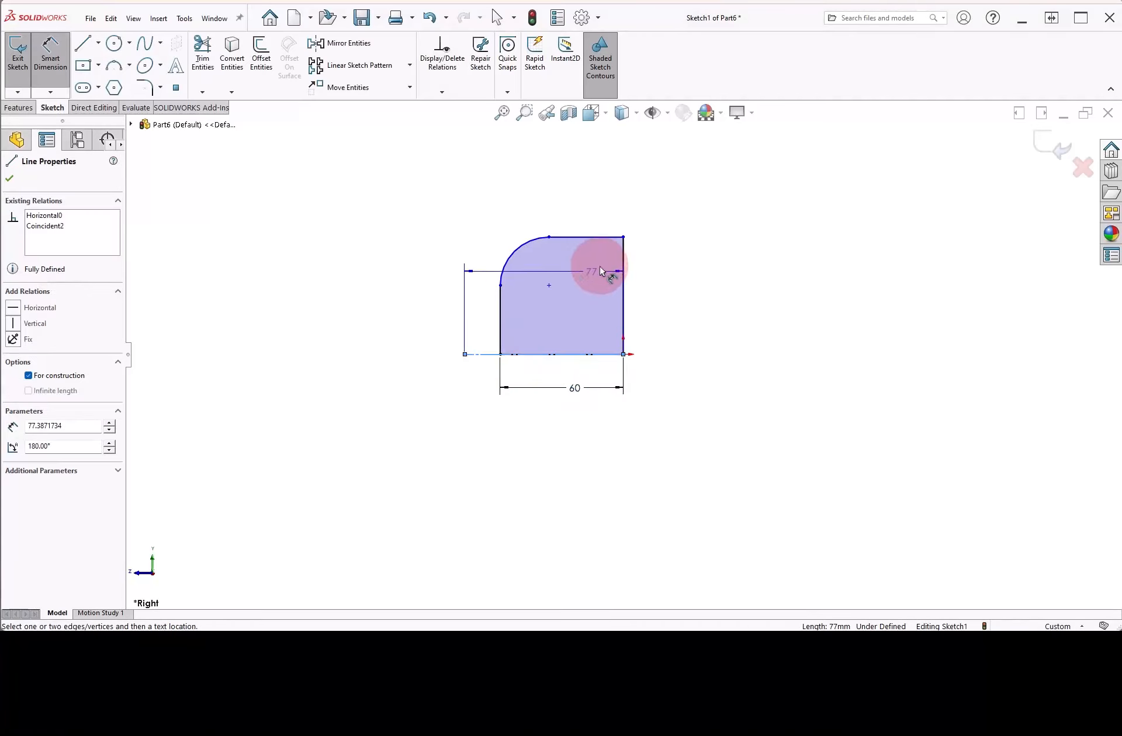
{"action": "left_click", "coordinate": [623, 237]}
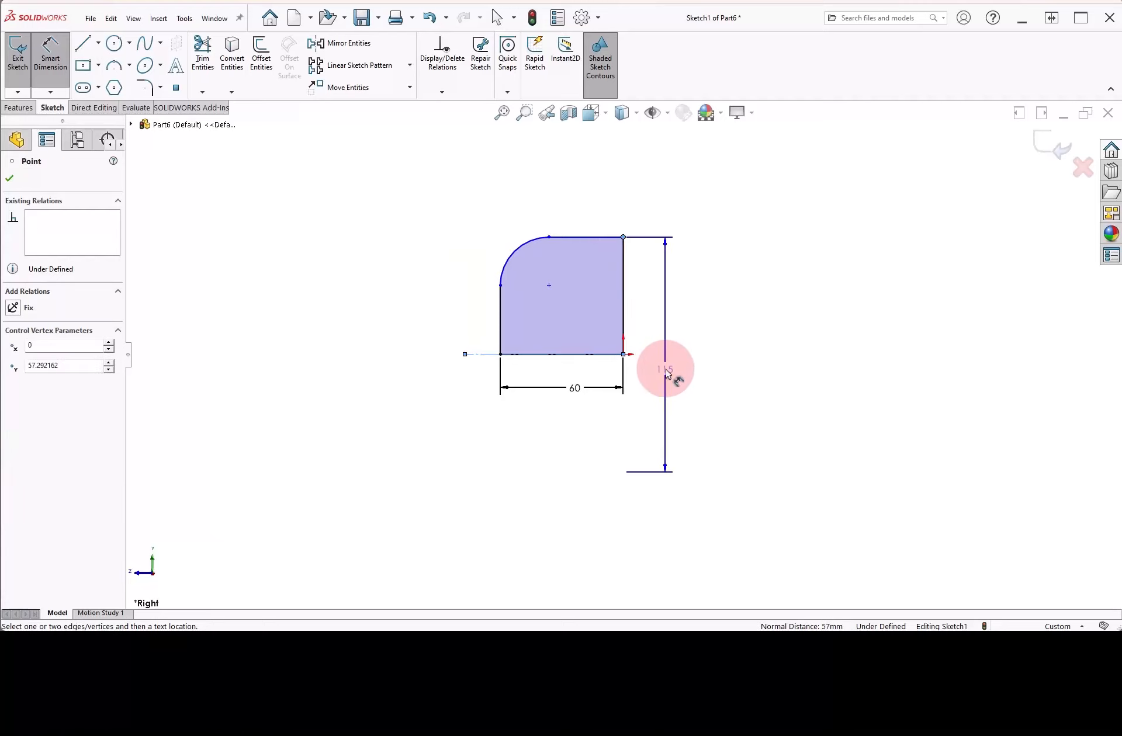
{"action": "left_click", "coordinate": [671, 368]}
{"action": "type", "text": "1"}
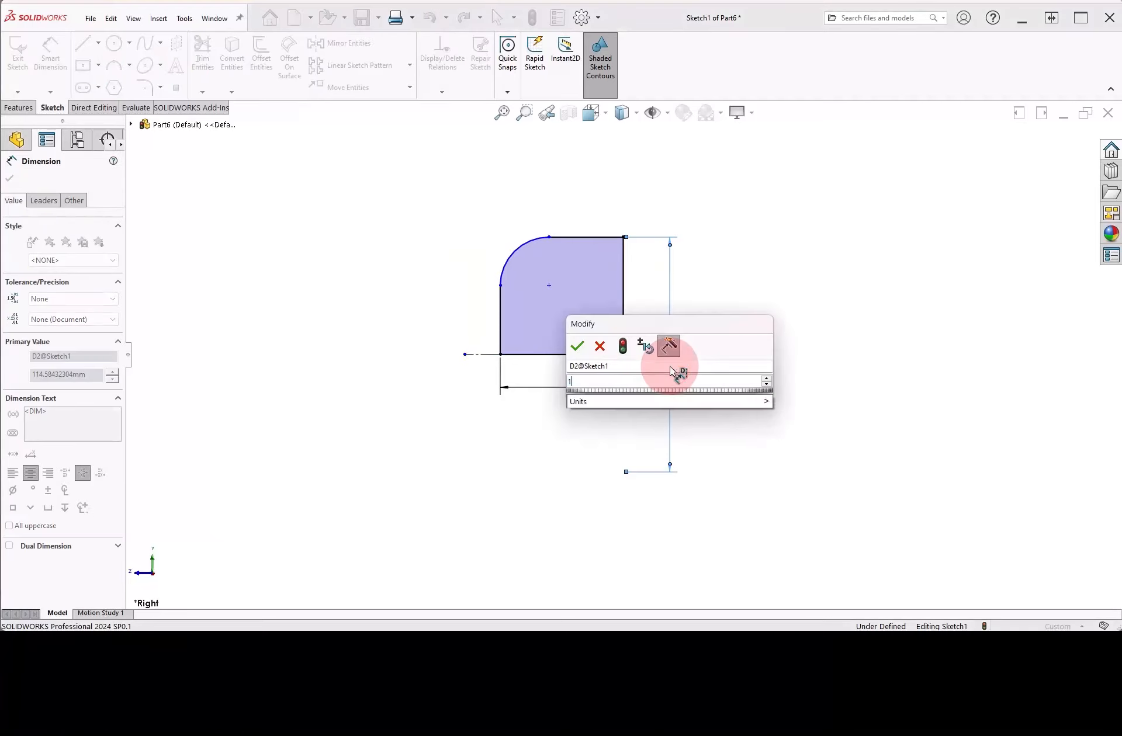
{"action": "type", "text": "70"}
{"action": "key", "text": "Return"}
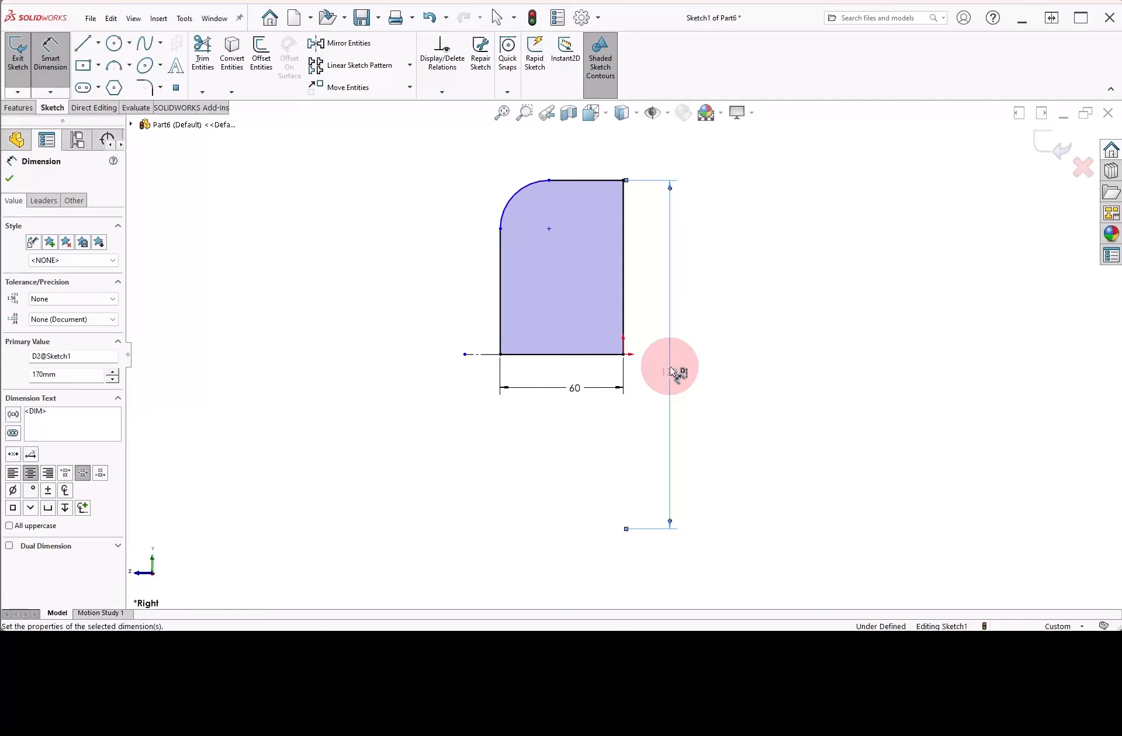
Add a doubled diameter dimension of 80 mm from the centerline to the arc's lower endpoint.
{"action": "left_click", "coordinate": [500, 228]}
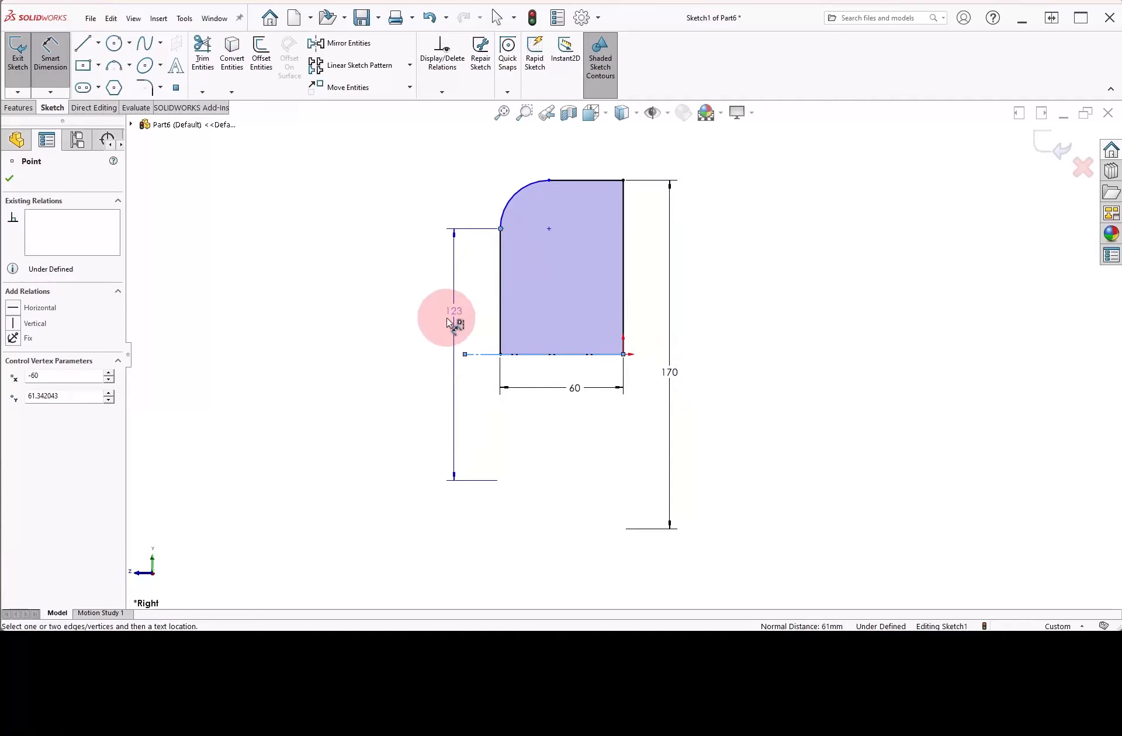
{"action": "left_click", "coordinate": [430, 330]}
{"action": "type", "text": "80"}
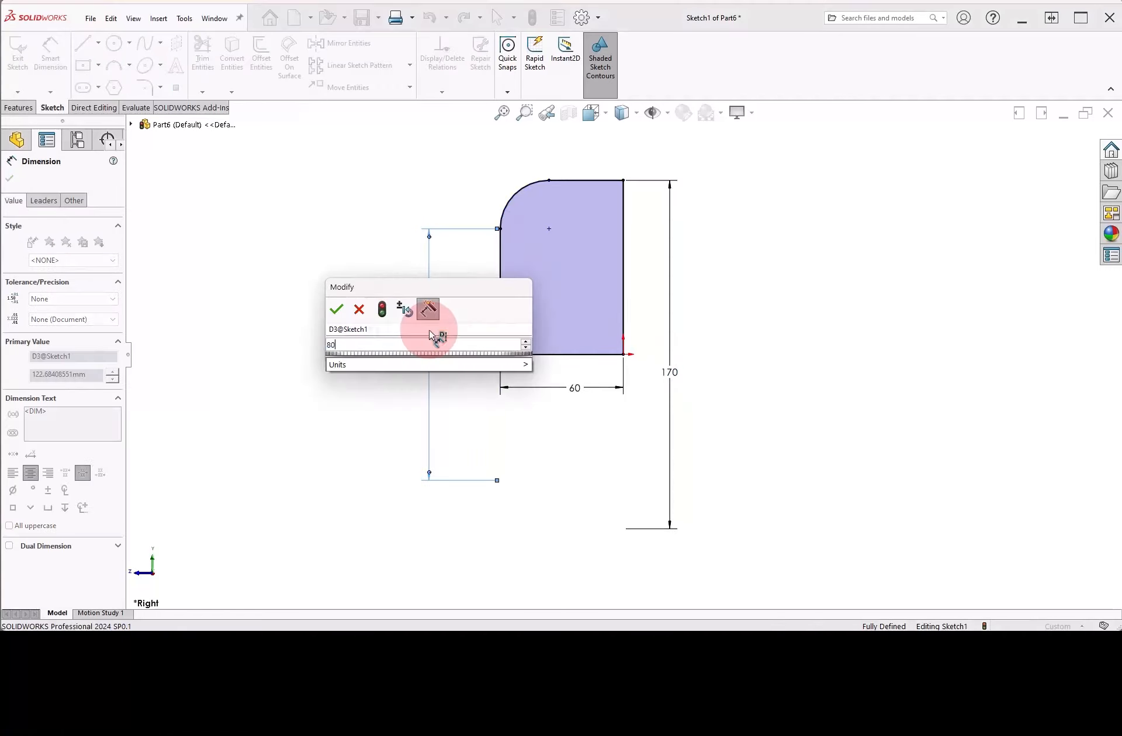
{"action": "key", "text": "Return"}
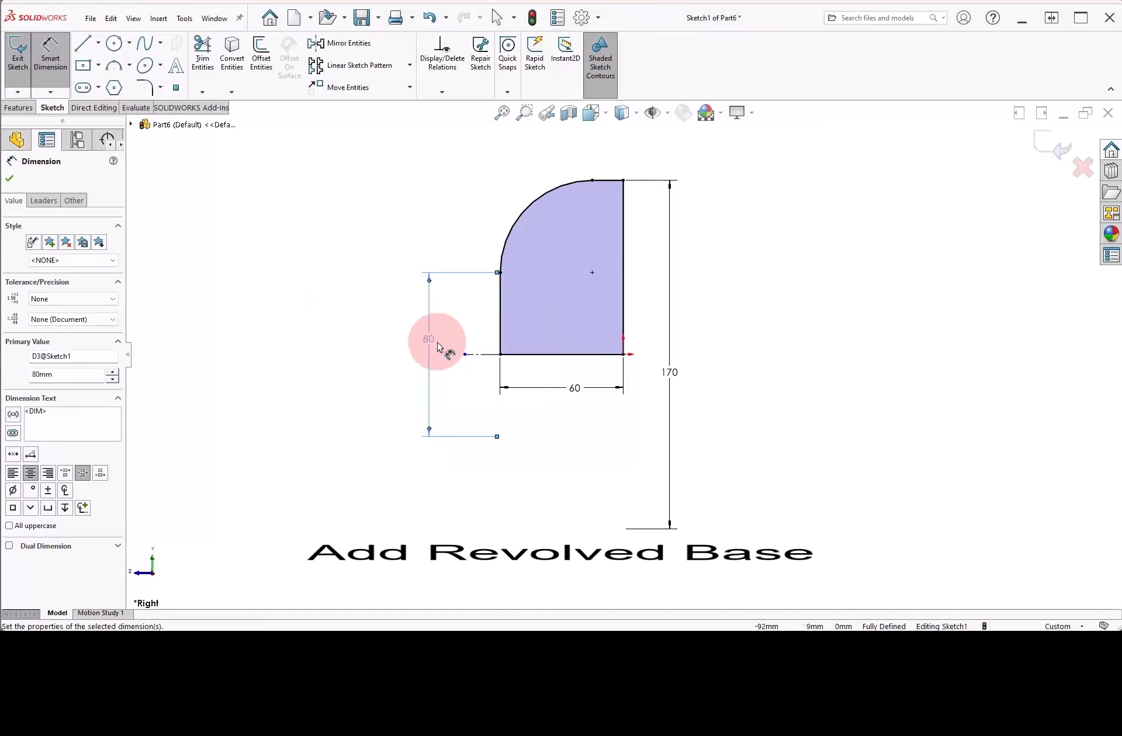
{"action": "left_click", "coordinate": [470, 392]}
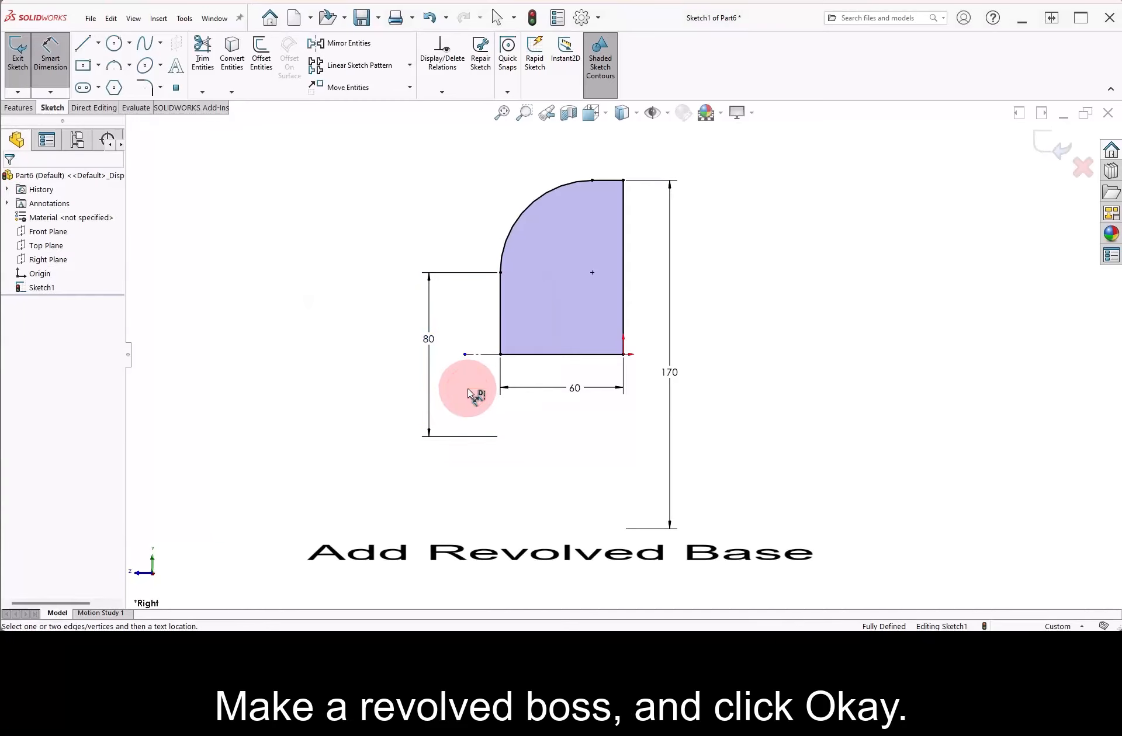
Create a revolved boss of the profile, 360 degrees around the centerline.
{"action": "left_click", "coordinate": [21, 108]}
{"action": "left_click", "coordinate": [60, 53]}
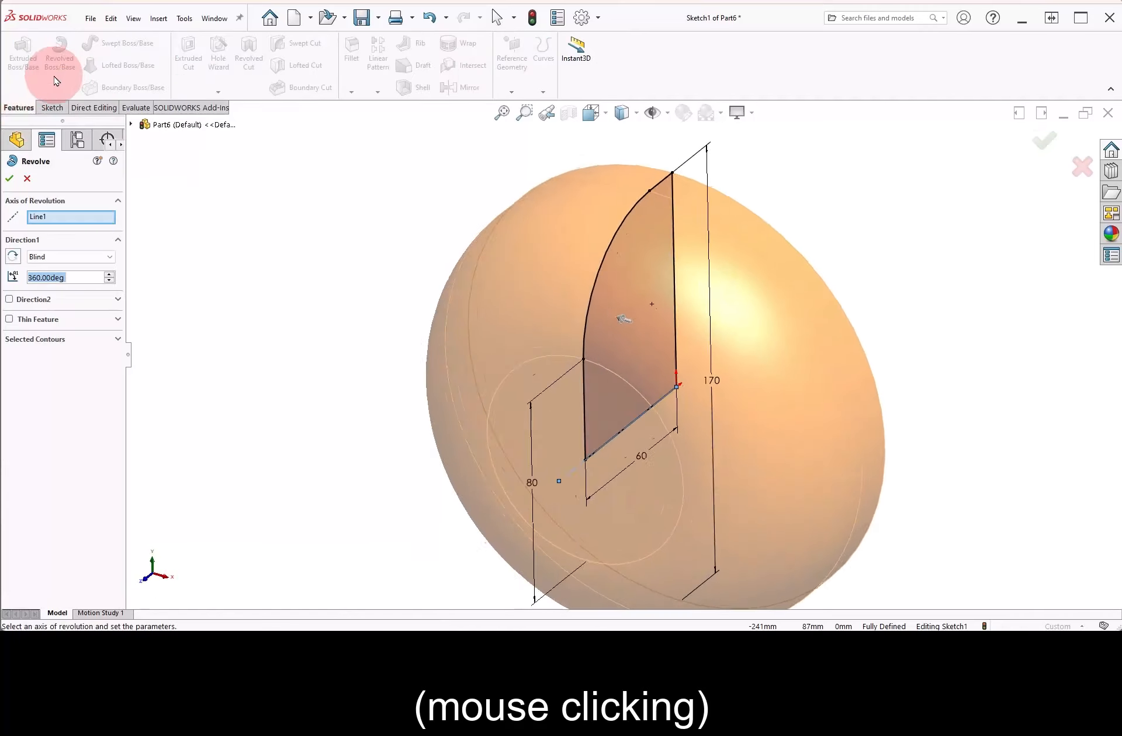
{"action": "left_click", "coordinate": [9, 179]}
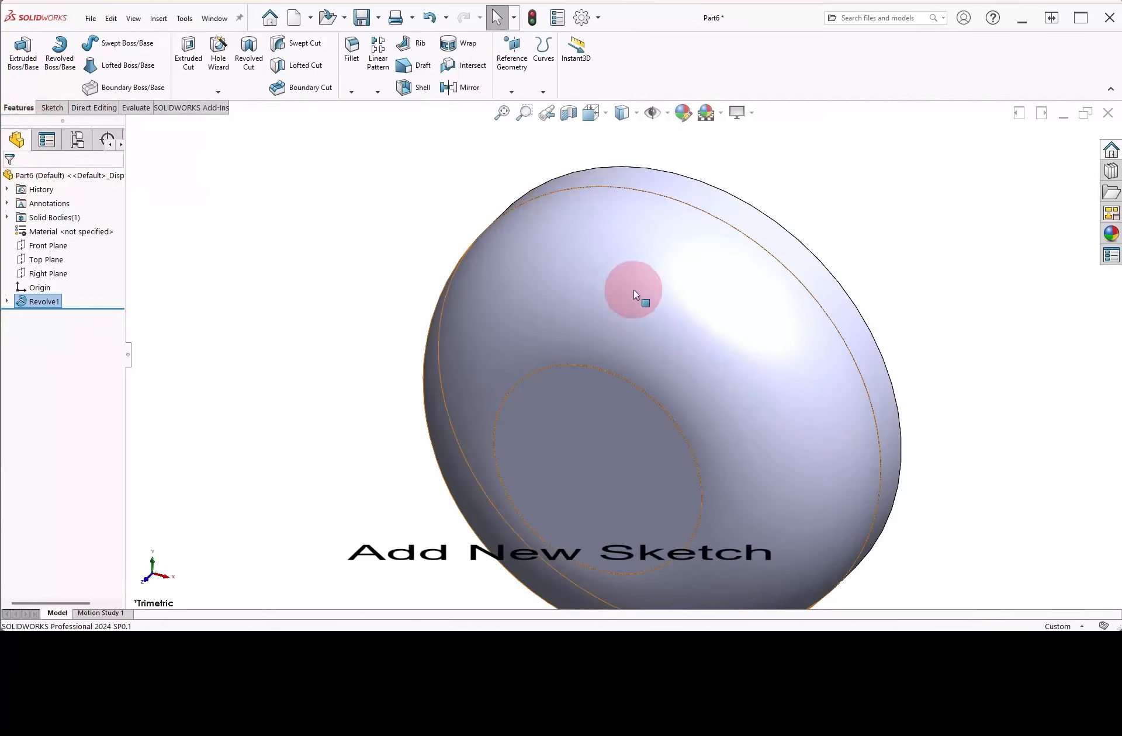
Start a new sketch on the flat circular front face of the revolved body, seen in the front view.
{"action": "right_click_drag", "start_coordinate": [370, 227], "coordinate": [395, 228]}
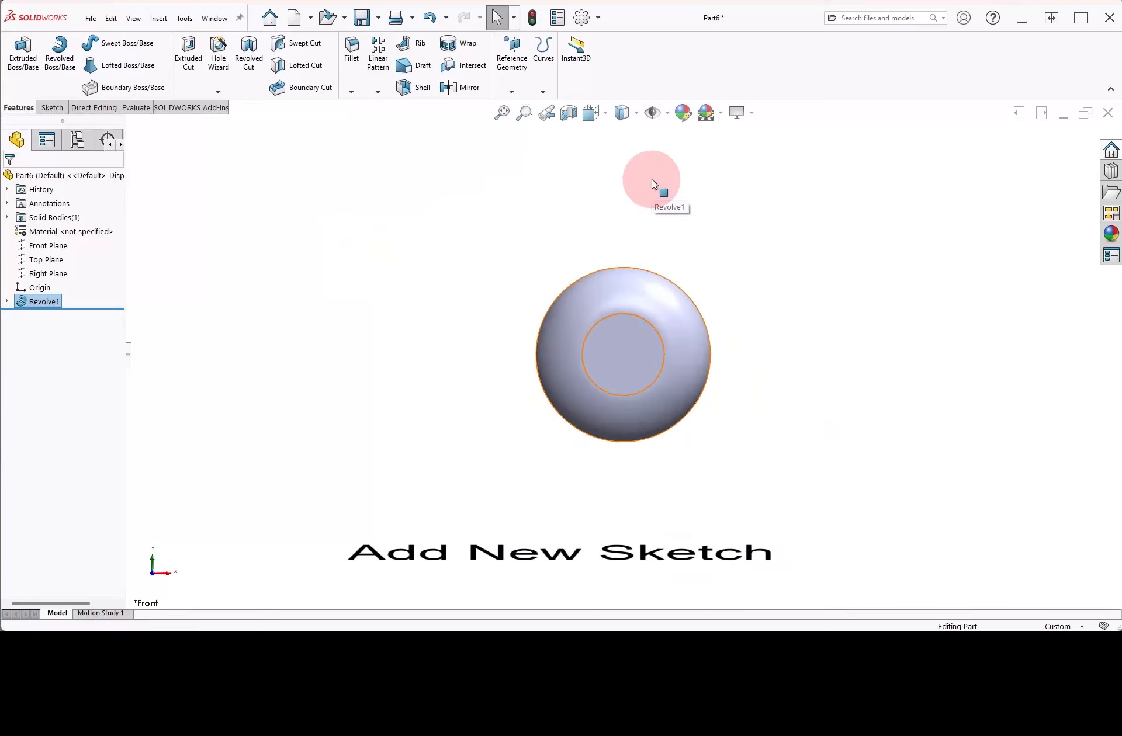
{"action": "scroll", "coordinate": [634, 190], "scroll_direction": "down", "scroll_amount": 3}
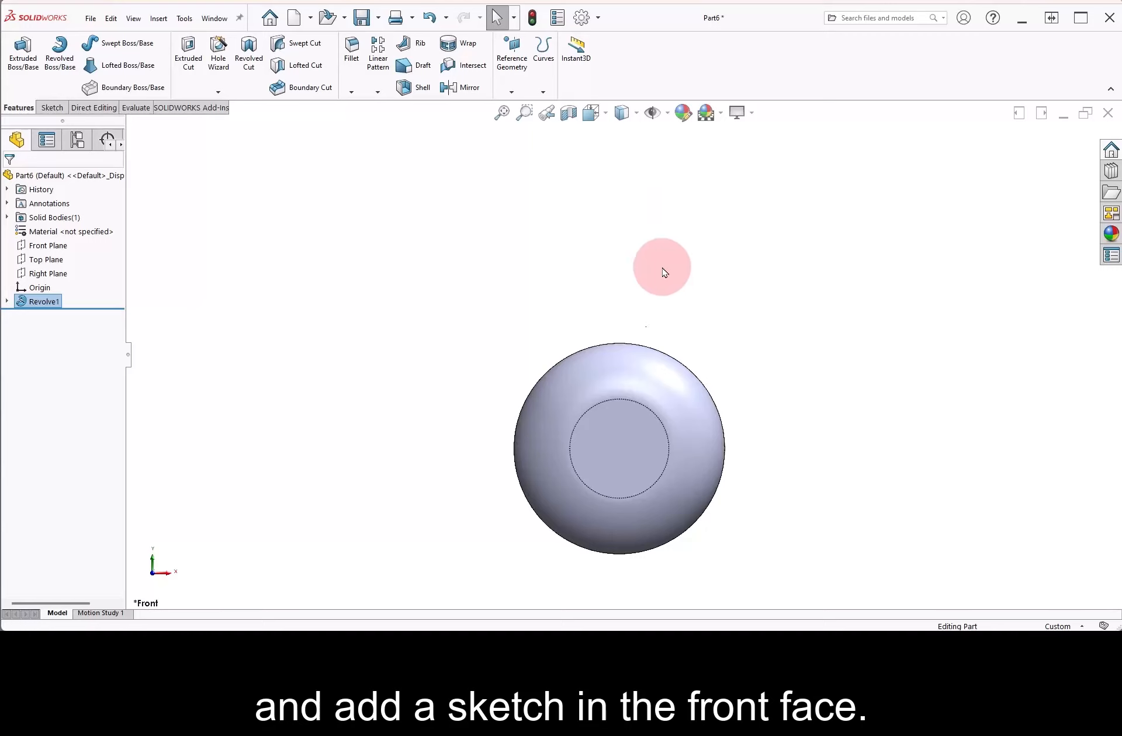
{"action": "left_click", "coordinate": [647, 427]}
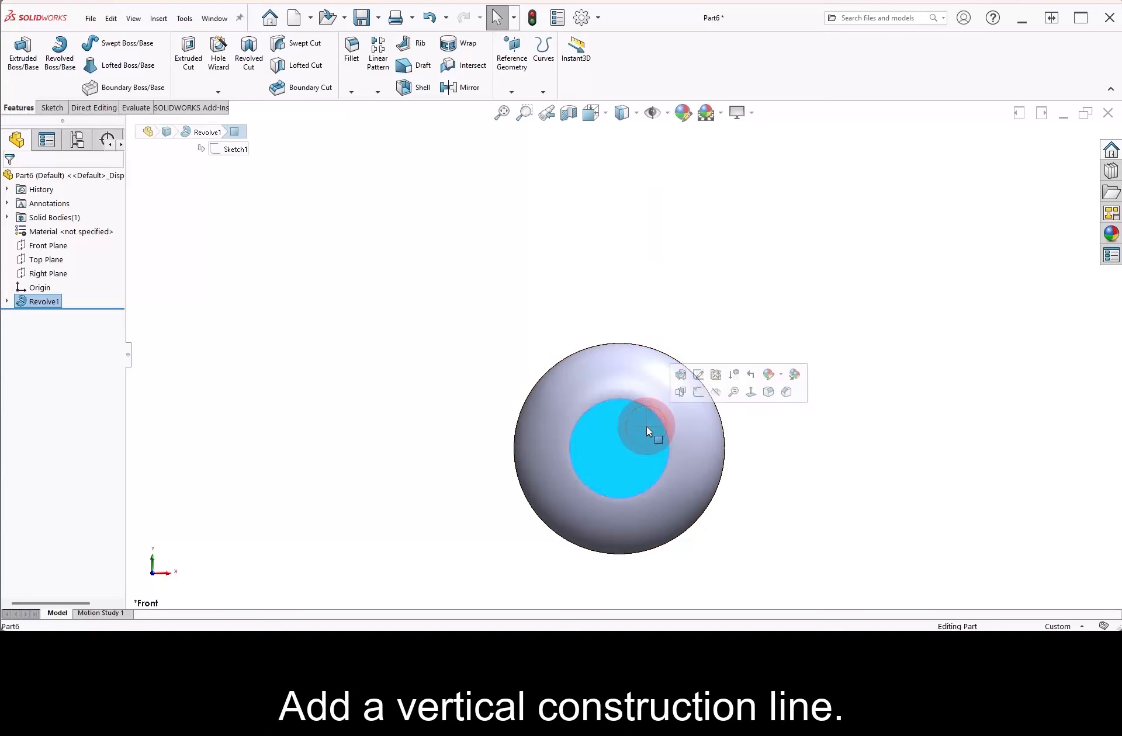
{"action": "left_click", "coordinate": [697, 392]}
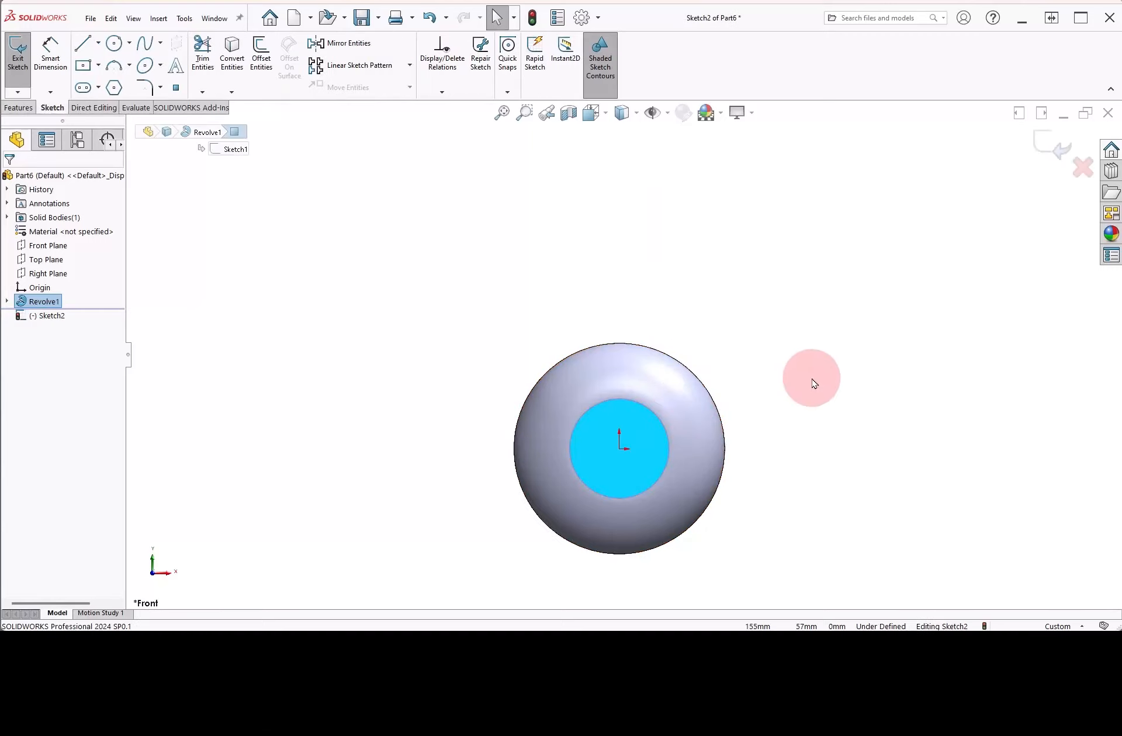
Sketch a vertical line about 236 mm long upward from the origin and convert it to construction geometry.
{"action": "right_click_drag", "start_coordinate": [814, 384], "coordinate": [756, 387]}
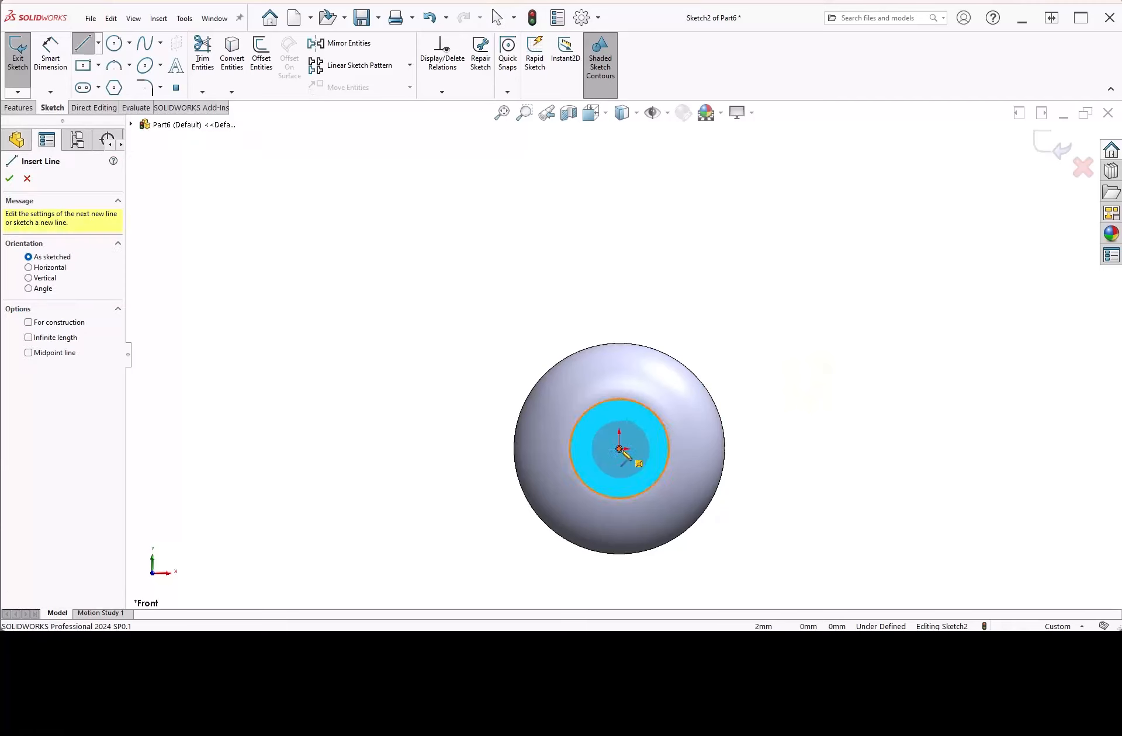
{"action": "left_click_drag", "start_coordinate": [619, 449], "coordinate": [621, 156]}
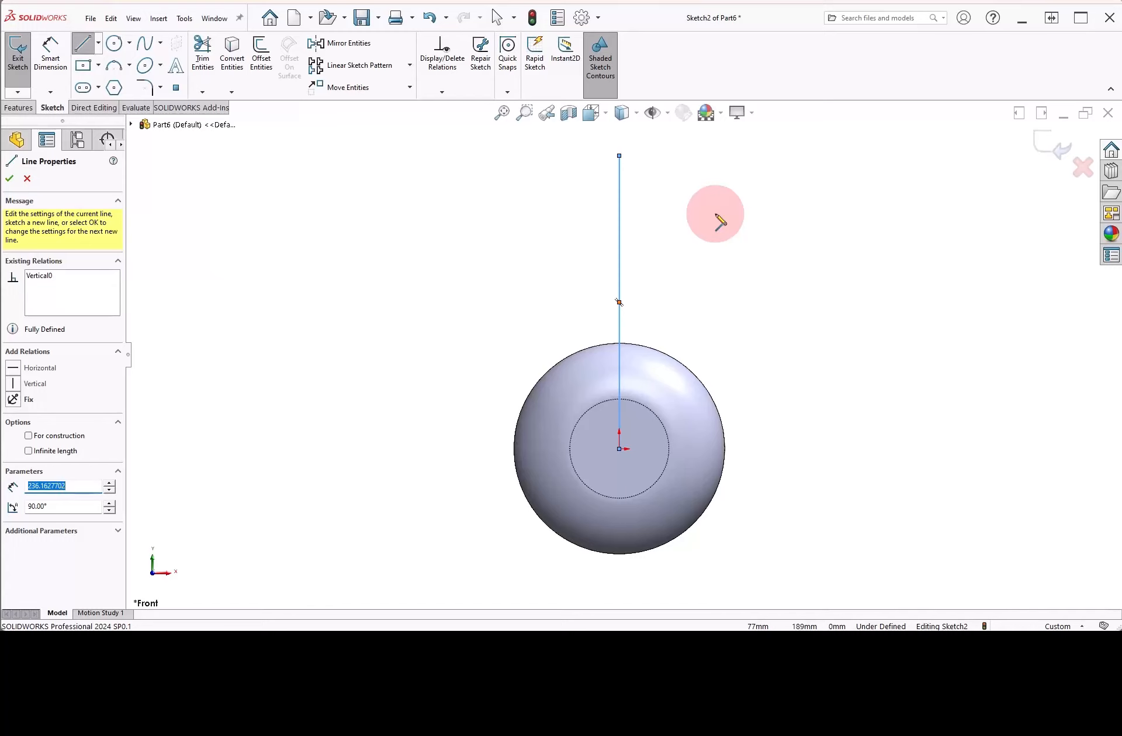
{"action": "right_click", "coordinate": [716, 215]}
{"action": "left_click", "coordinate": [743, 180]}
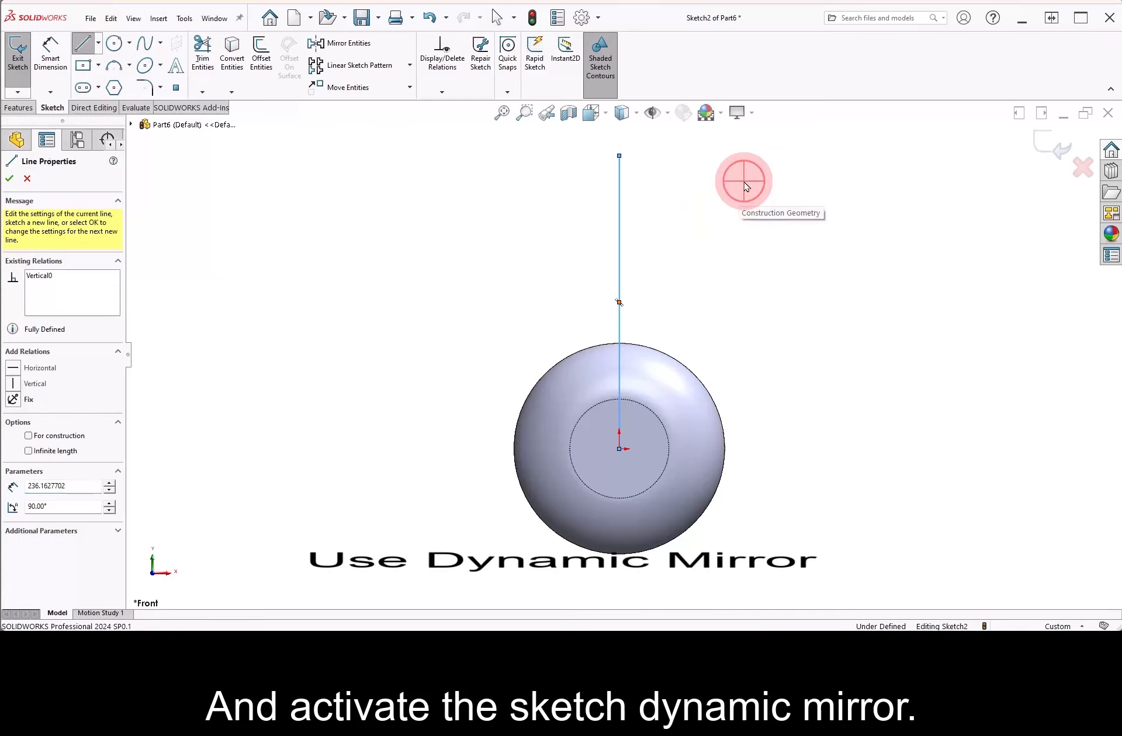
{"action": "key", "text": "Escape"}
Activate Dynamic Mirror with the vertical construction line as the mirror axis.
{"action": "left_click", "coordinate": [621, 204]}
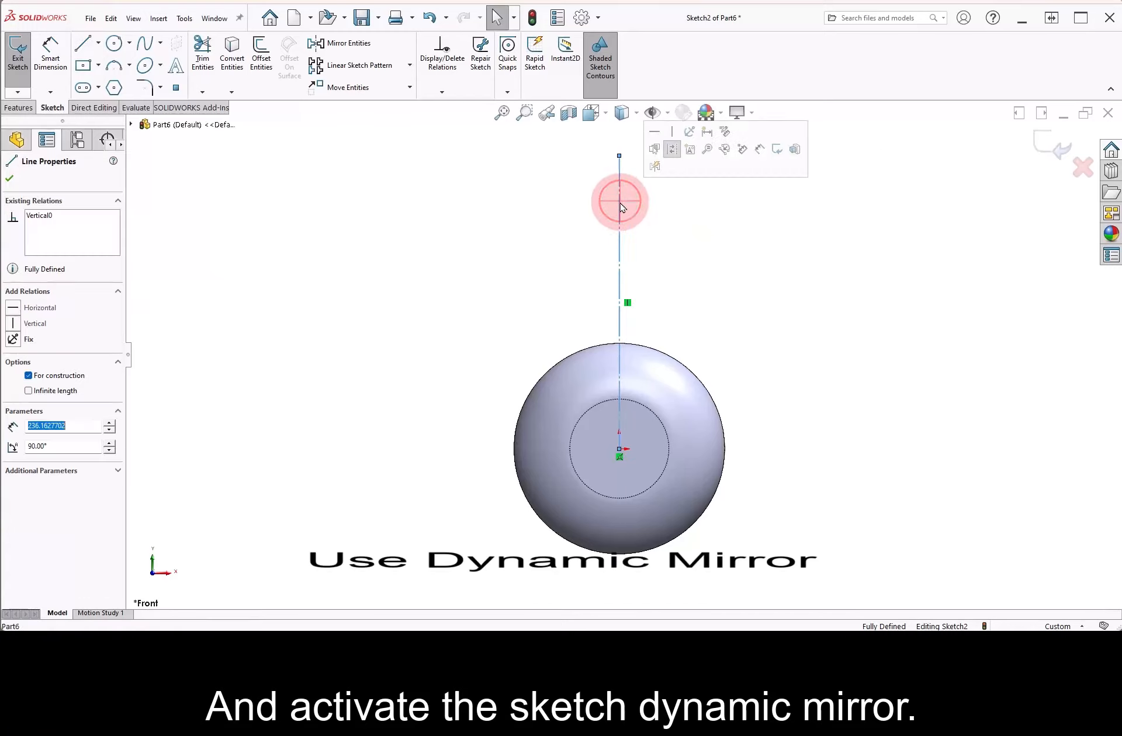
{"action": "left_click", "coordinate": [184, 18]}
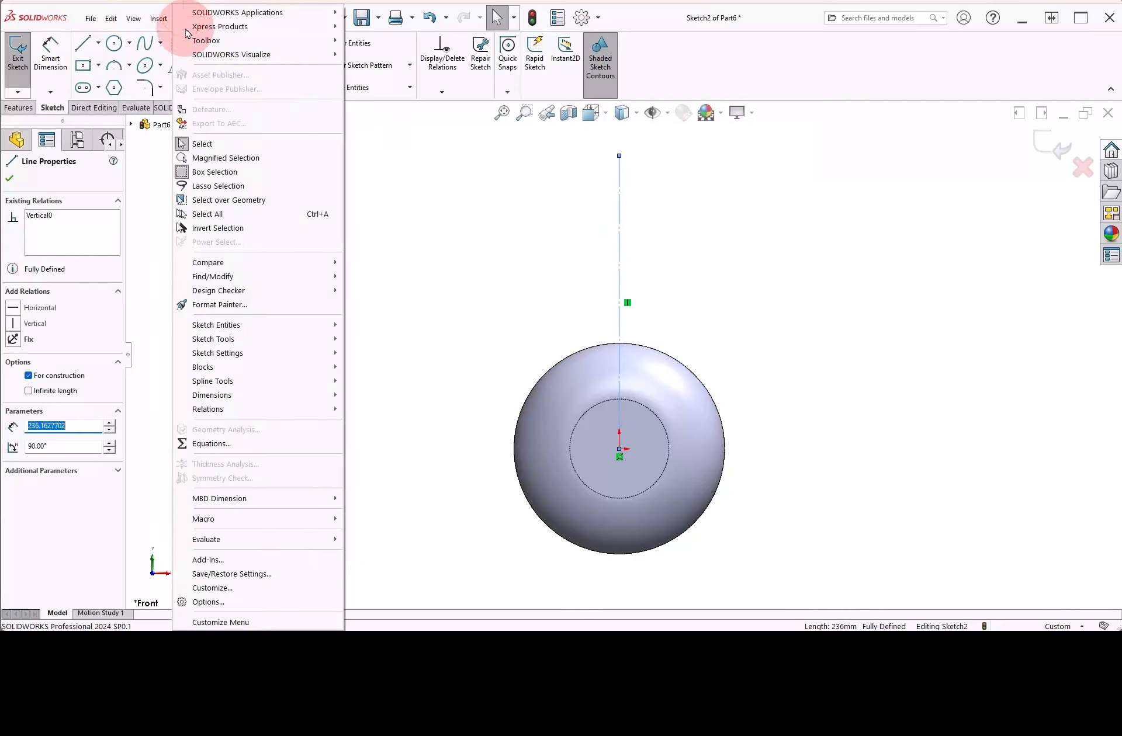
{"action": "mouse_move", "coordinate": [217, 339]}
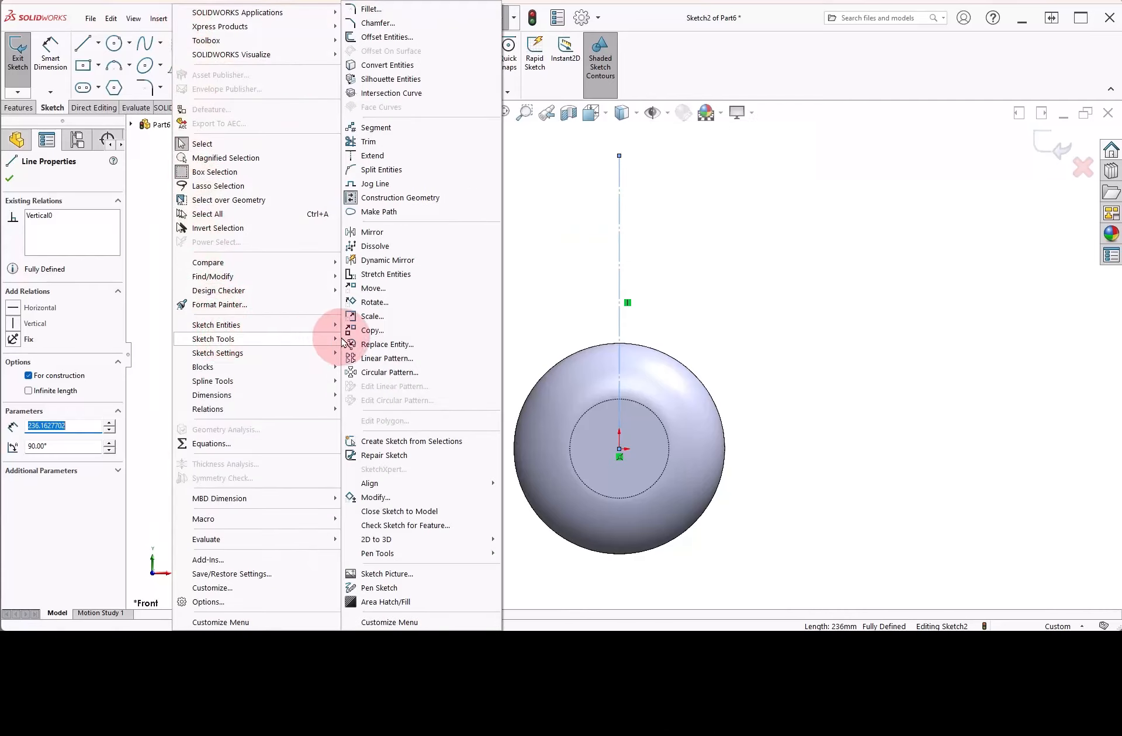
{"action": "left_click", "coordinate": [389, 261]}
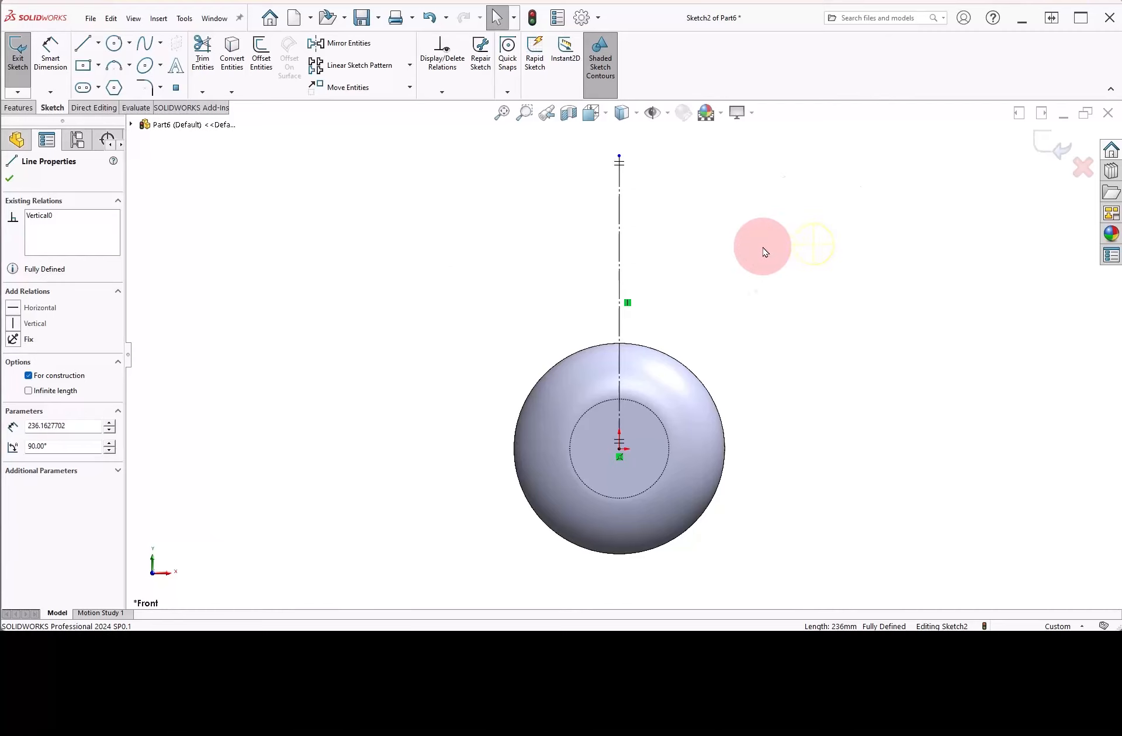
Sketch a short horizontal line level with the mirror axis's upper end, continued by a line slanting down and inward, mirrored across the axis.
{"action": "key", "text": "l"}
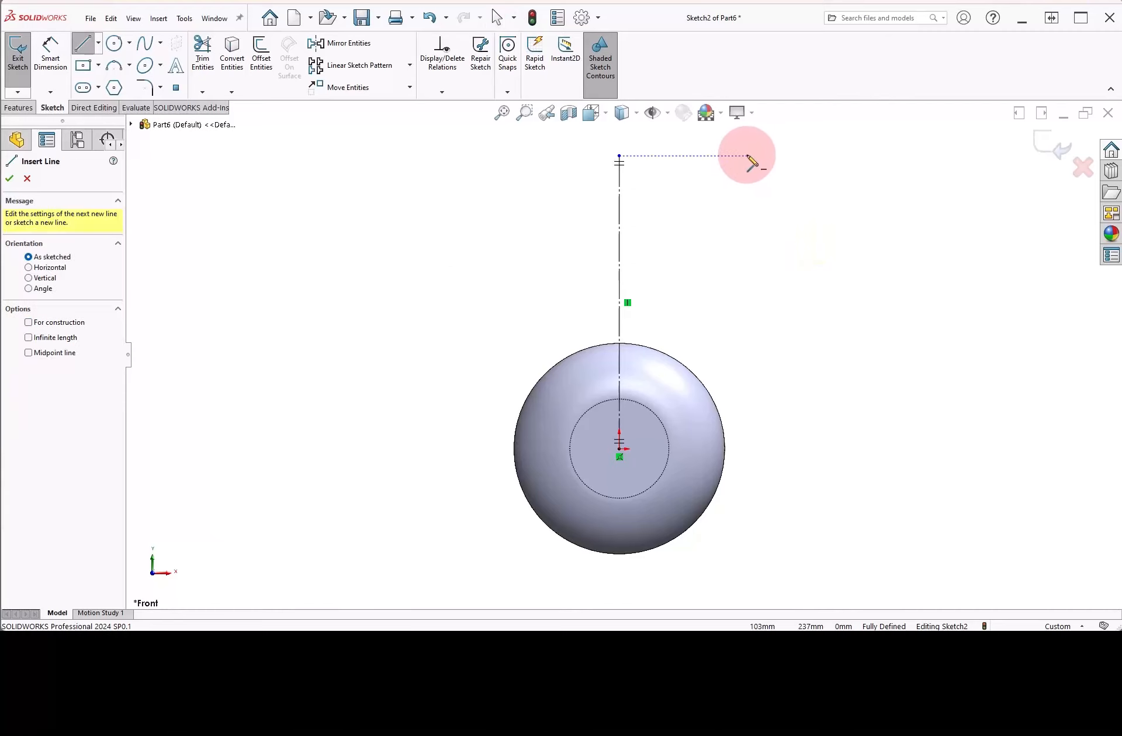
{"action": "left_click", "coordinate": [776, 156]}
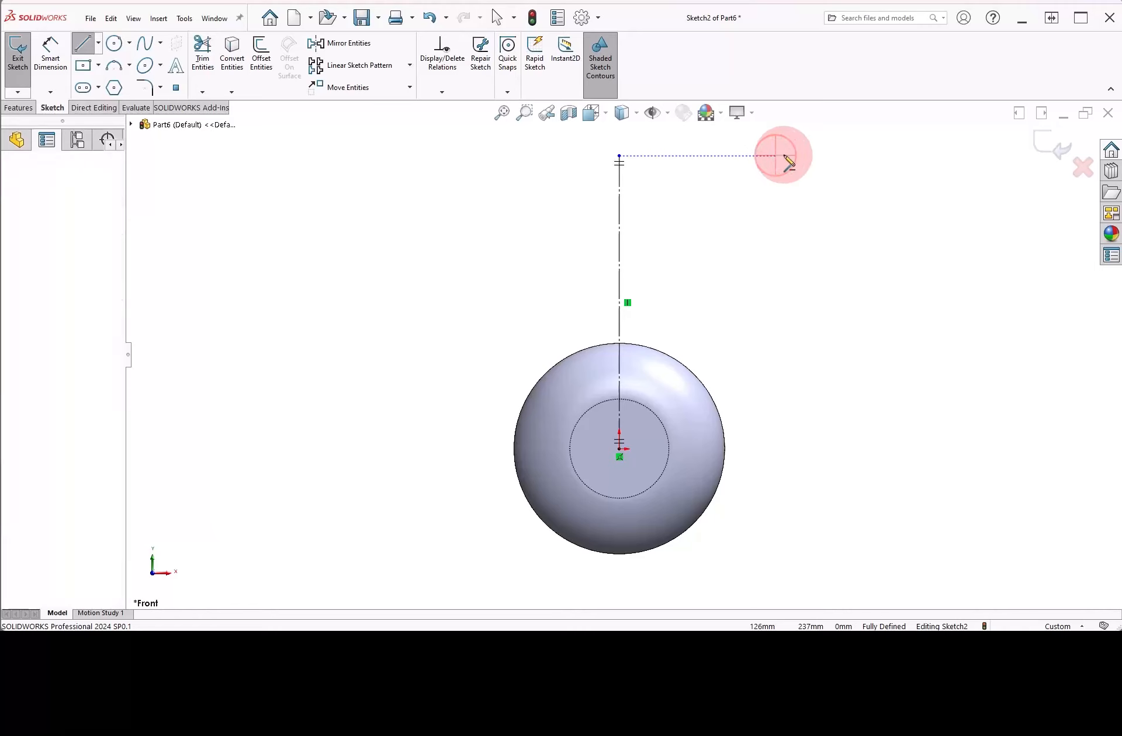
{"action": "left_click", "coordinate": [838, 156]}
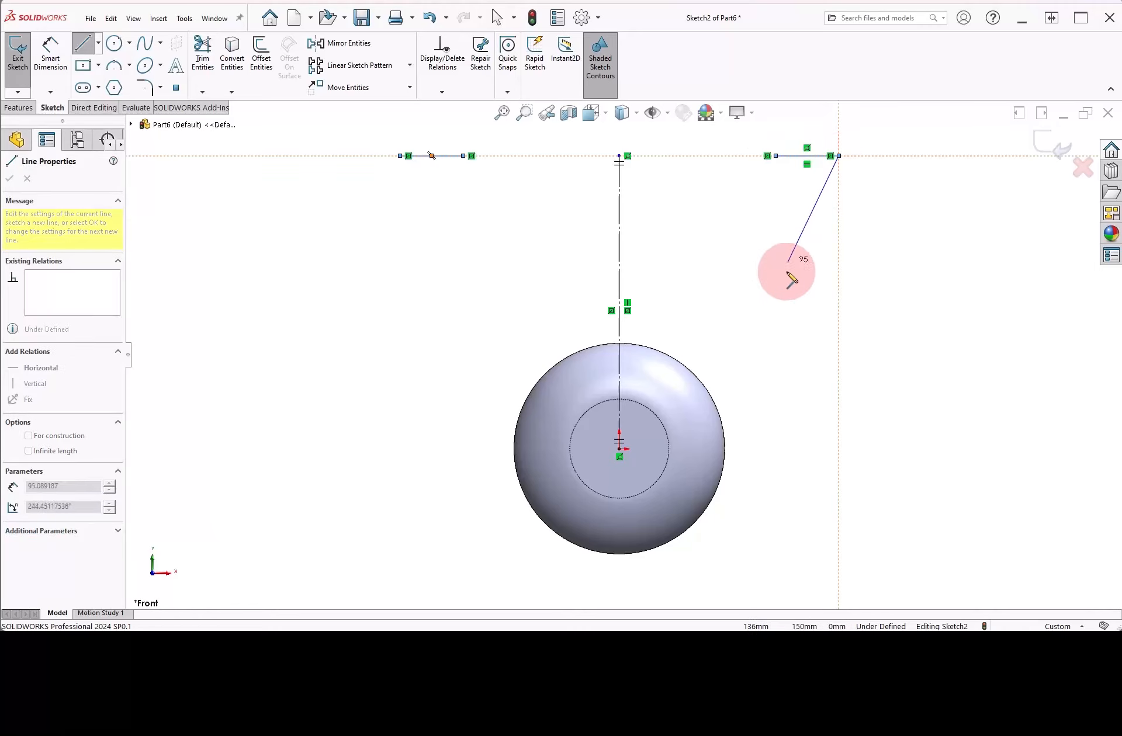
{"action": "left_click", "coordinate": [771, 310]}
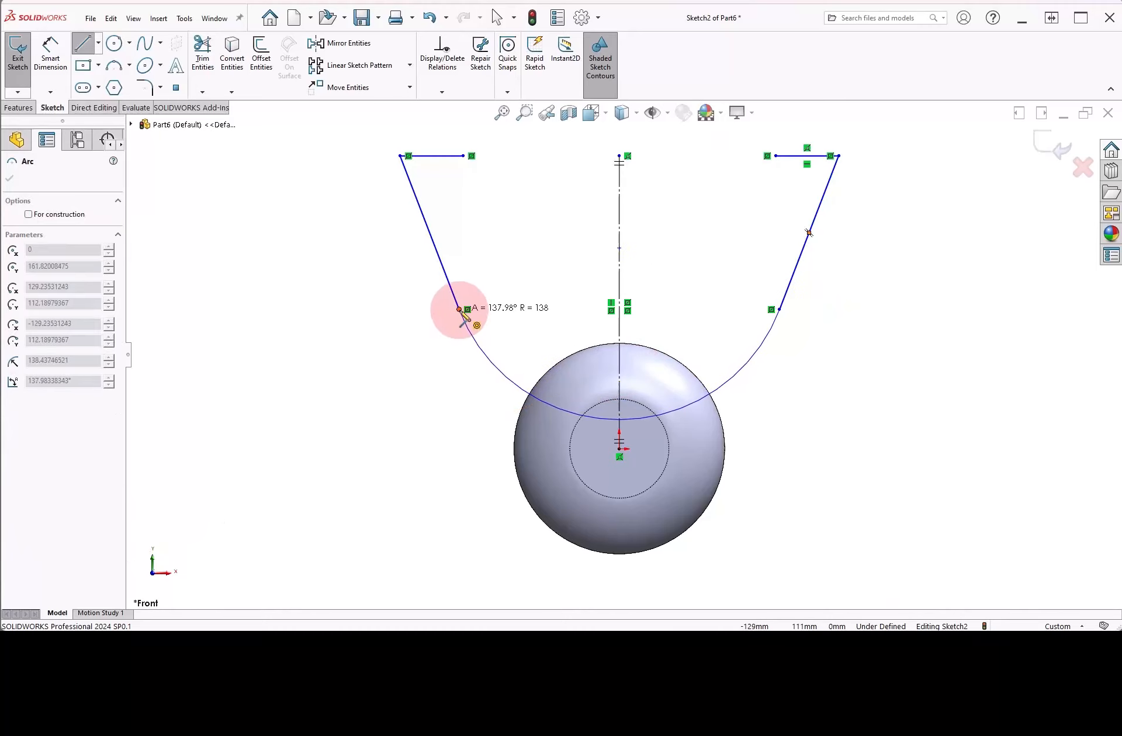
Join the lower ends of the two slanted lines with a tangent arc of about 138 mm radius and end the line chain.
{"action": "left_click", "coordinate": [459, 309]}
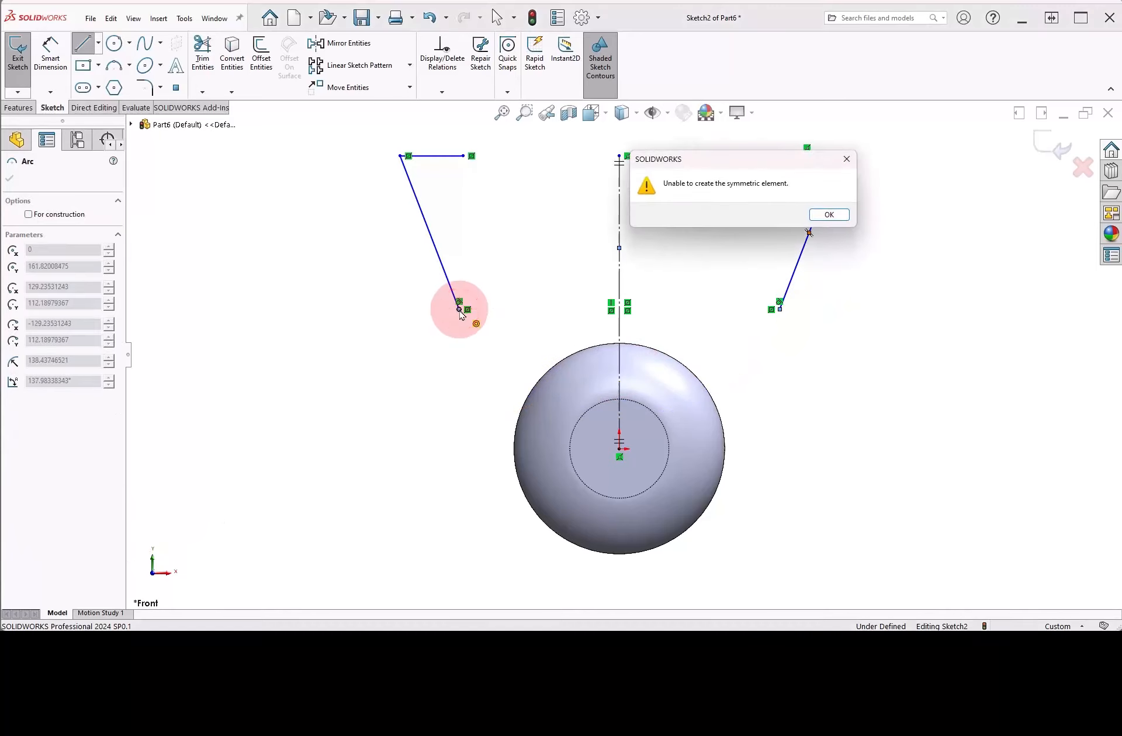
{"action": "left_click", "coordinate": [829, 215]}
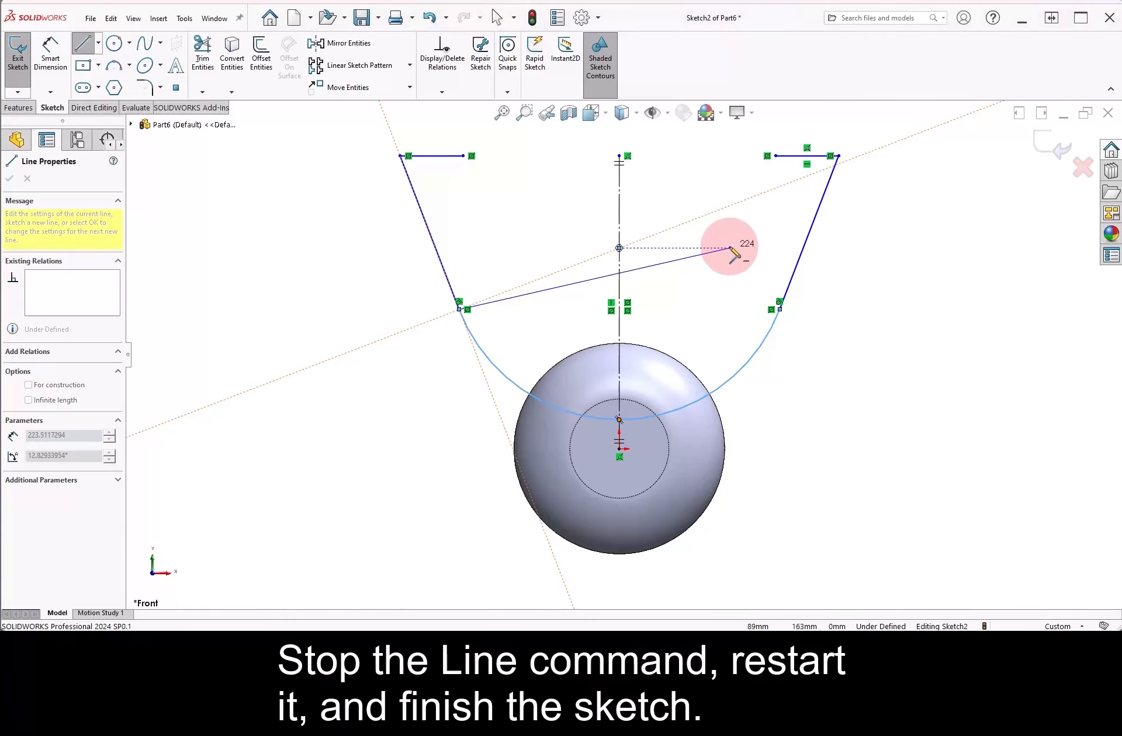
{"action": "key", "text": "Escape"}
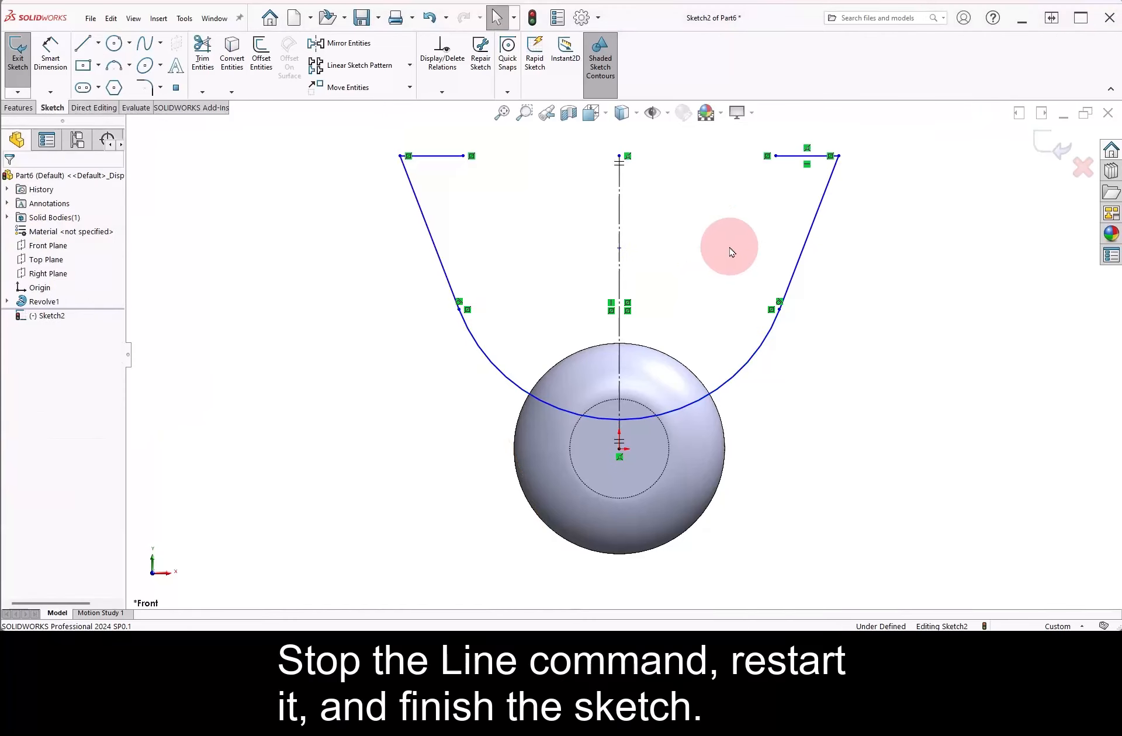
Hide the sketch relation symbols in the graphics area.
{"action": "left_click", "coordinate": [669, 116]}
{"action": "left_click", "coordinate": [655, 299]}
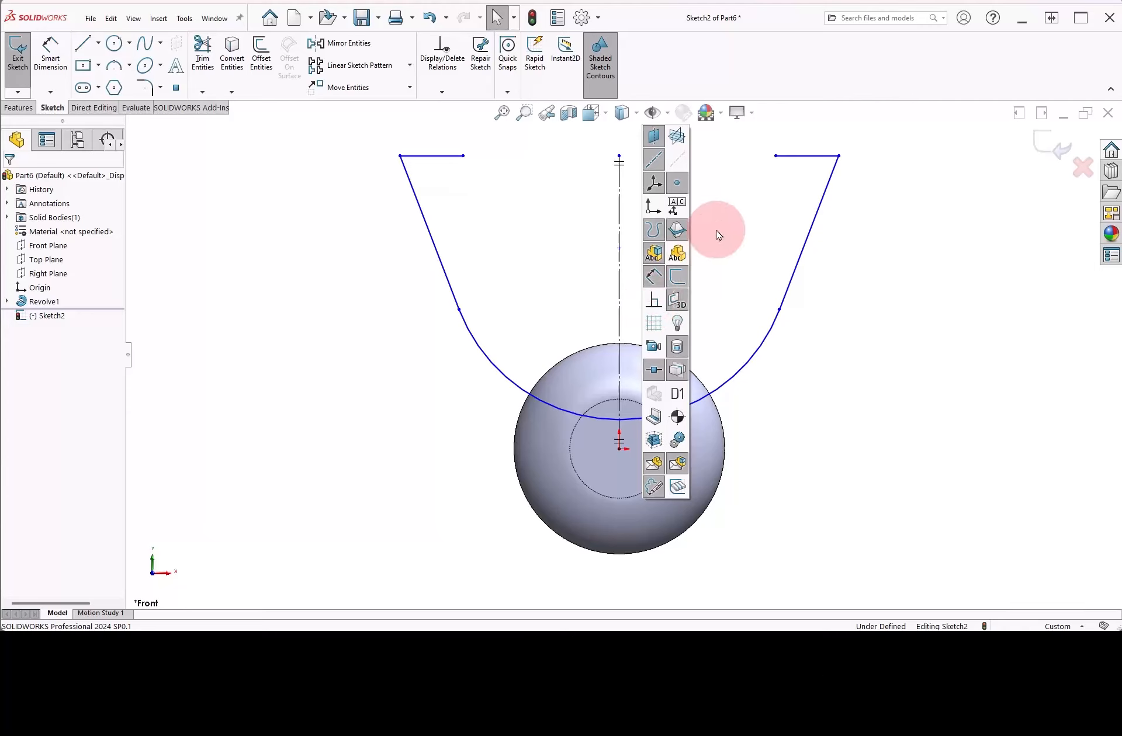
Sketch mirrored lines slanting down and inward from the short horizontal lines' inner ends, joining their lower ends with a tangent arc of about 70 mm radius.
{"action": "key", "text": "l"}
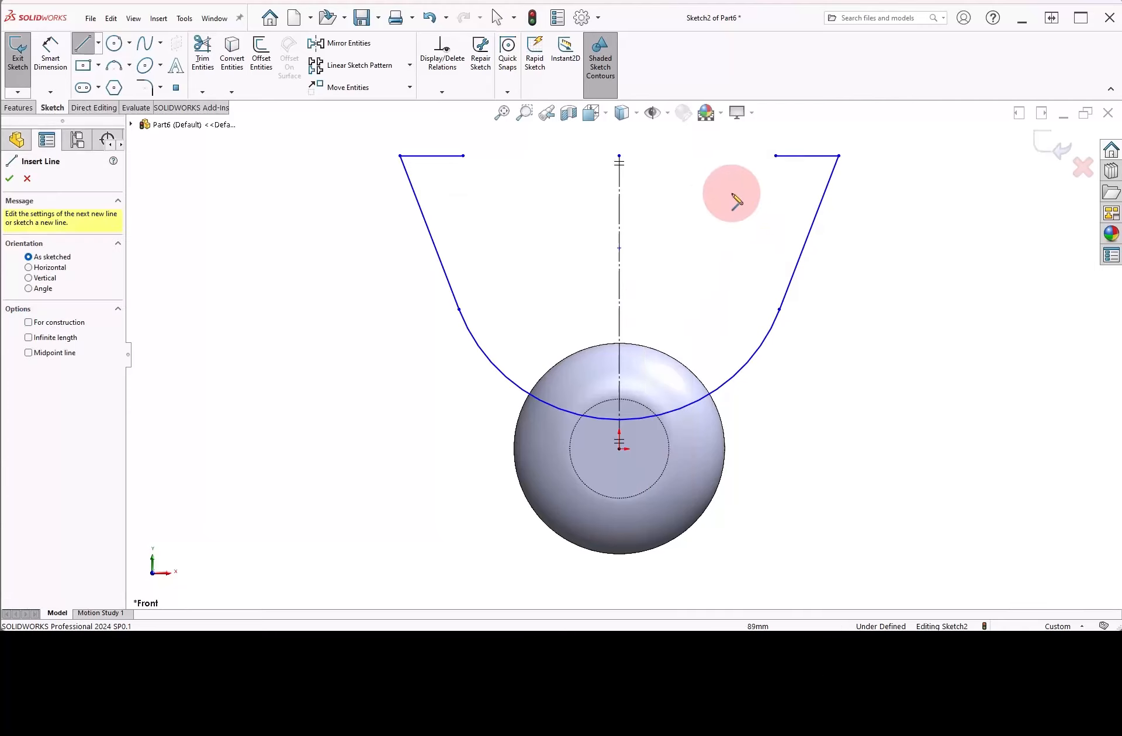
{"action": "left_click", "coordinate": [775, 156]}
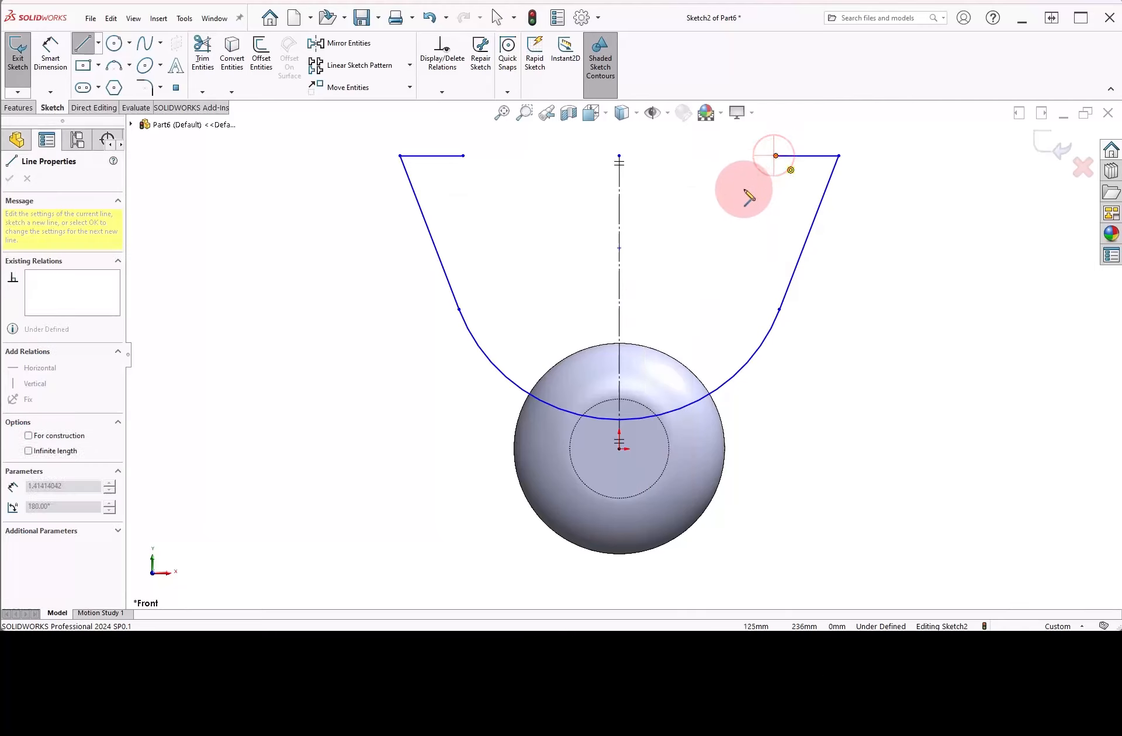
{"action": "left_click", "coordinate": [689, 274]}
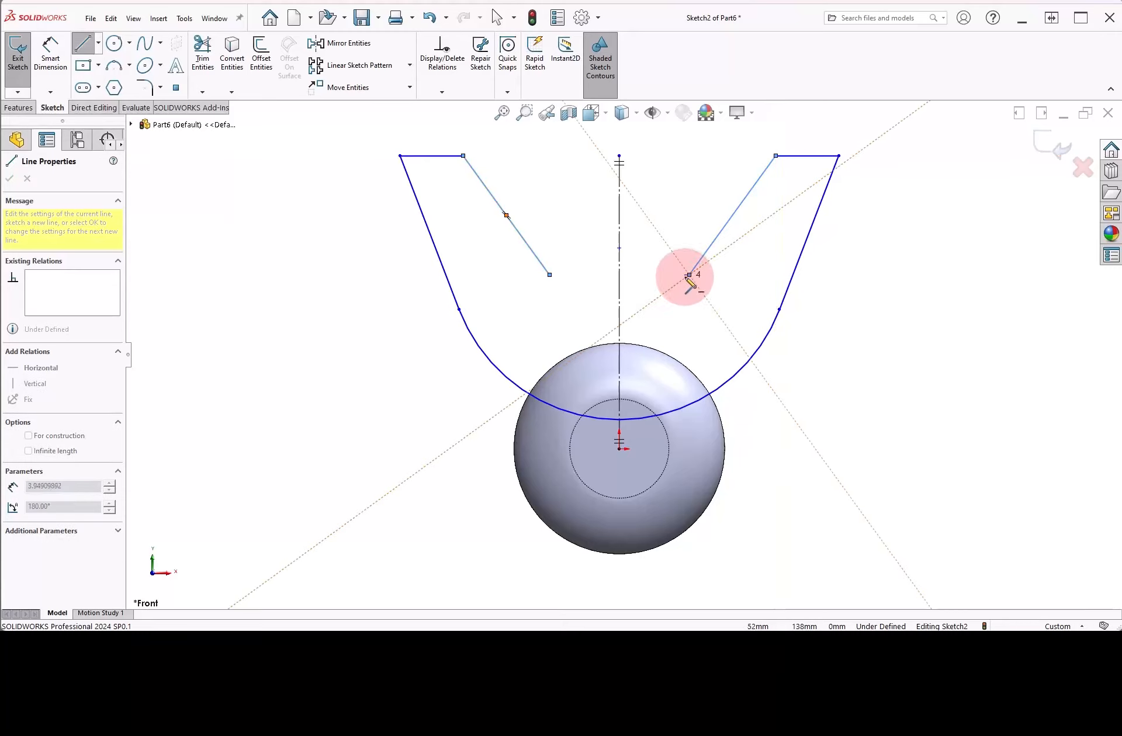
{"action": "key", "text": "a"}
{"action": "left_click", "coordinate": [549, 274]}
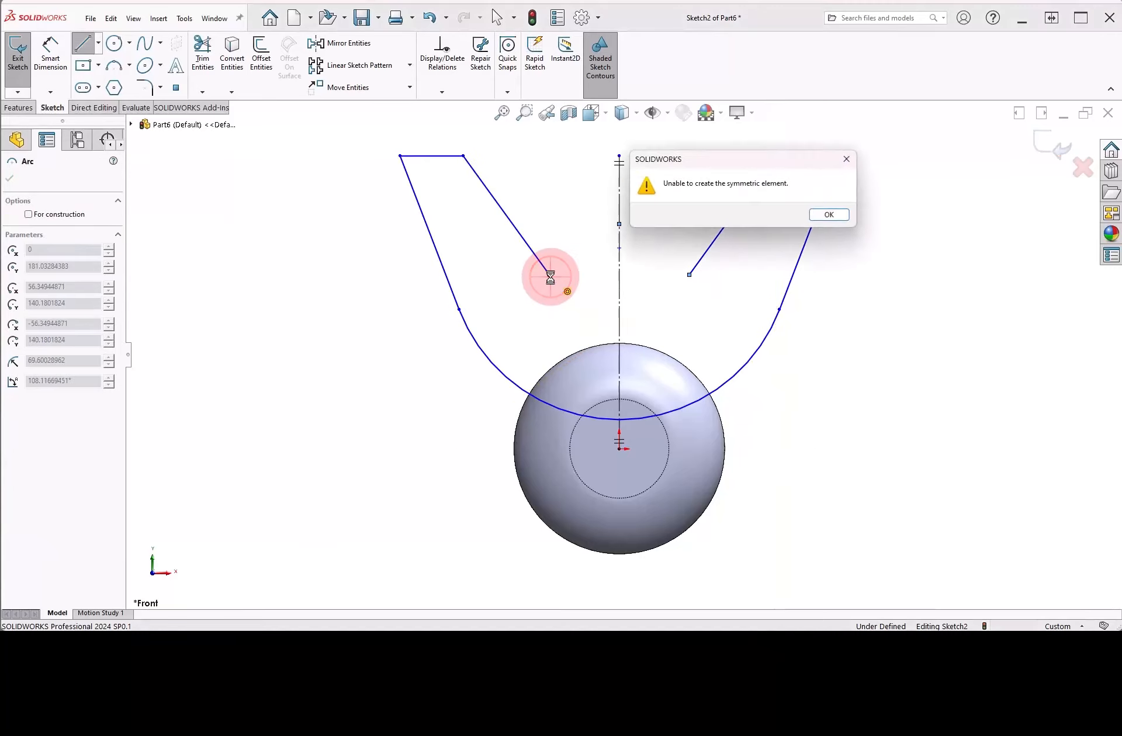
{"action": "left_click", "coordinate": [825, 213]}
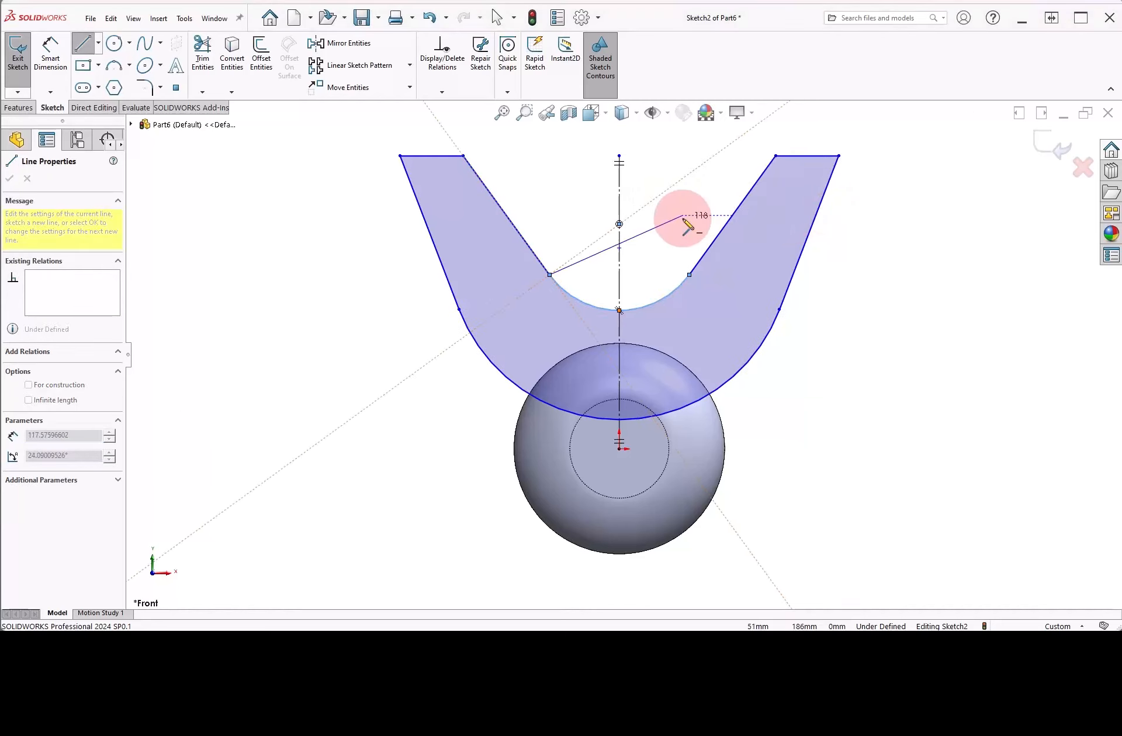
{"action": "key", "text": "Escape"}
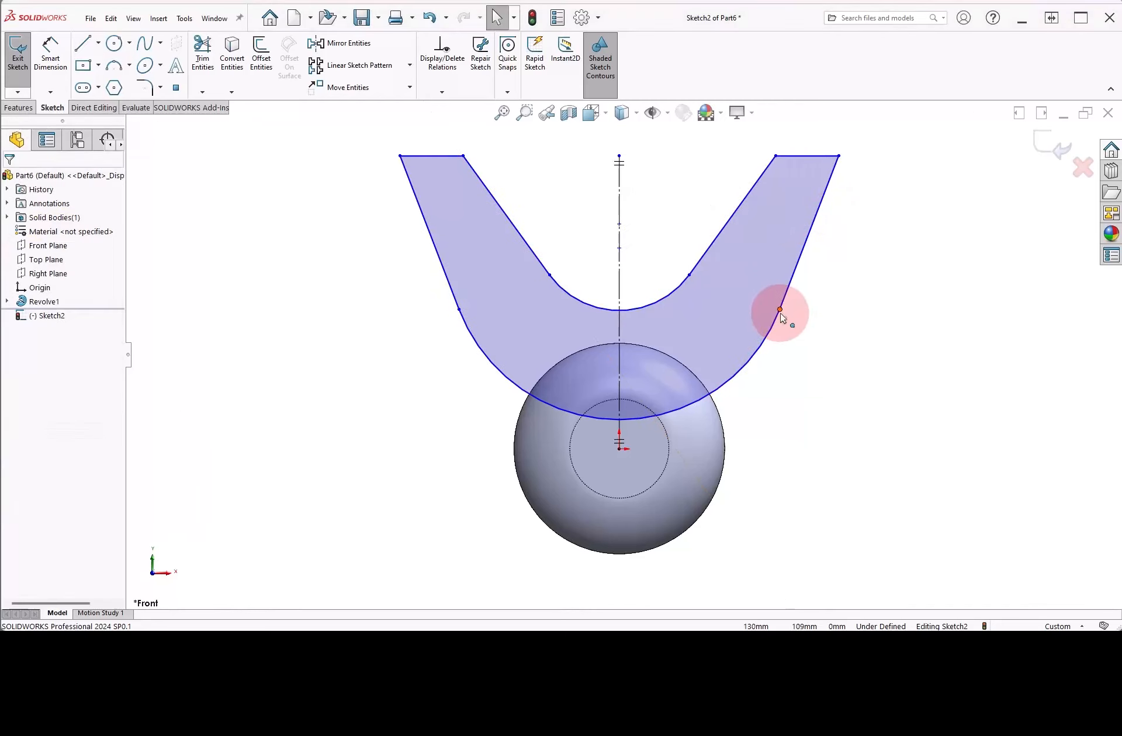
Reshape the V profile by moving the endpoints of the outer and inner arcs in toward the mirror axis, narrowing both arcs.
{"action": "left_click_drag", "start_coordinate": [780, 309], "coordinate": [702, 350]}
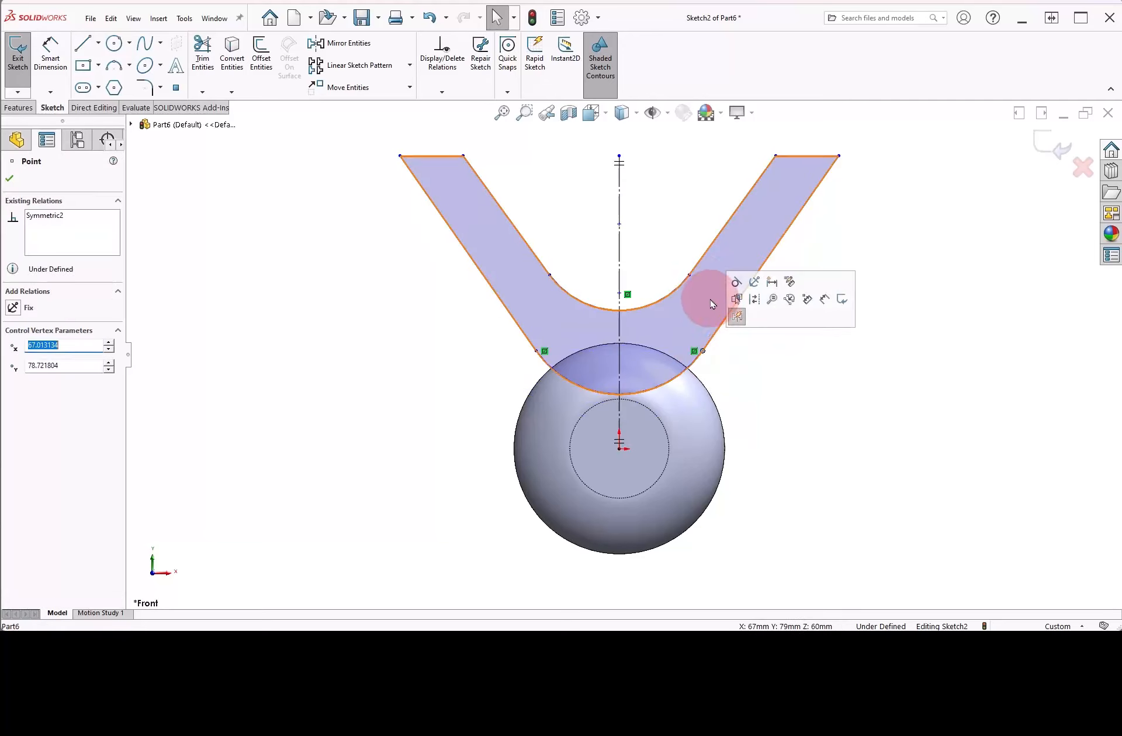
{"action": "left_click_drag", "start_coordinate": [689, 280], "coordinate": [647, 313]}
{"action": "left_click", "coordinate": [669, 216]}
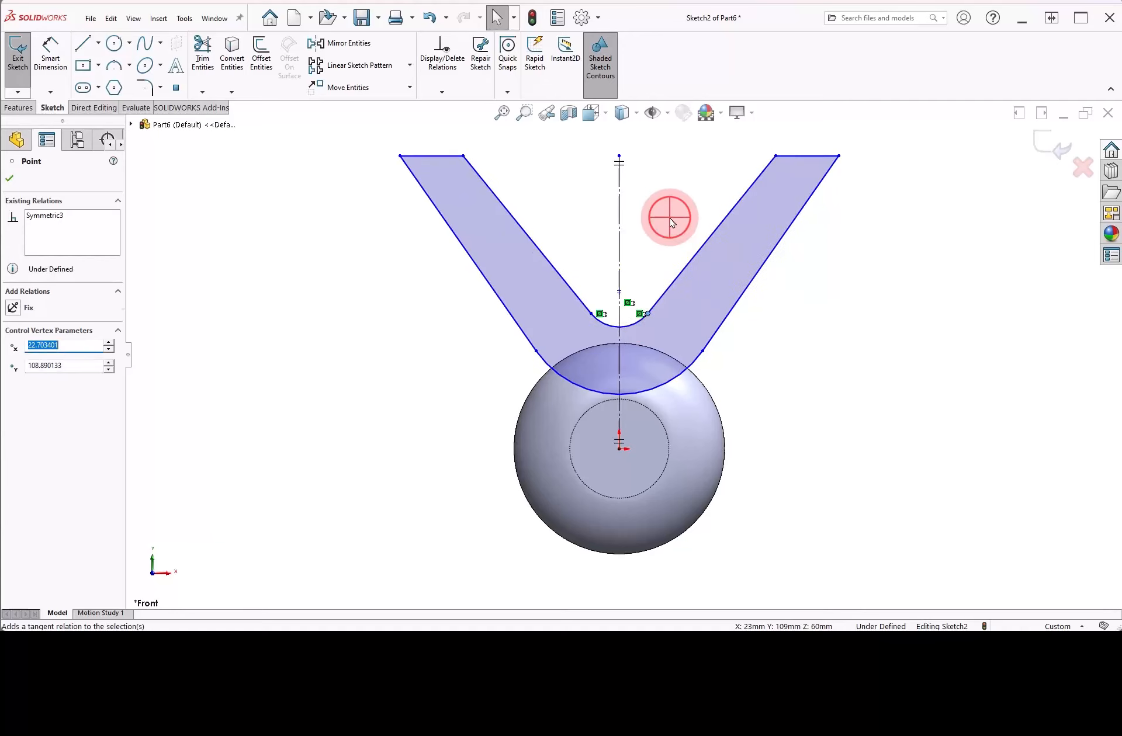
Make the profile's lower arc tangent to the body's small dotted circular edge and its inner arc tangent to the body's outer circular edge.
{"action": "left_click", "coordinate": [675, 380], "text": "ctrl"}
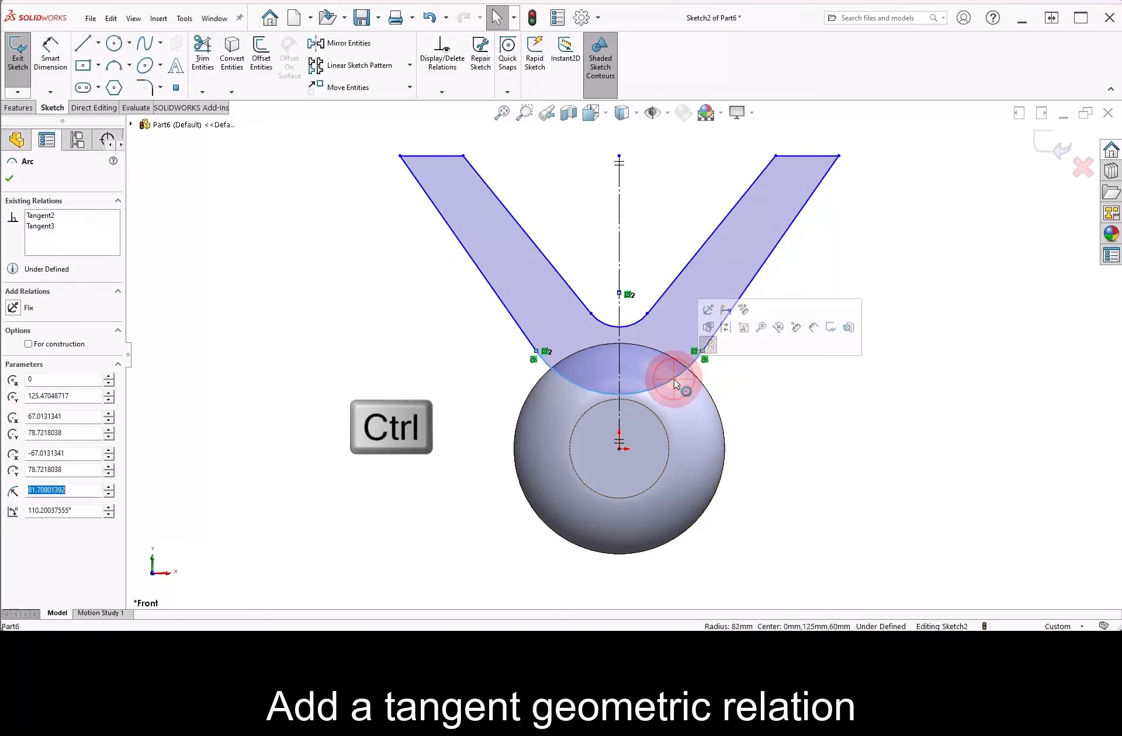
{"action": "left_click", "coordinate": [657, 416], "text": "ctrl"}
{"action": "left_click", "coordinate": [706, 347]}
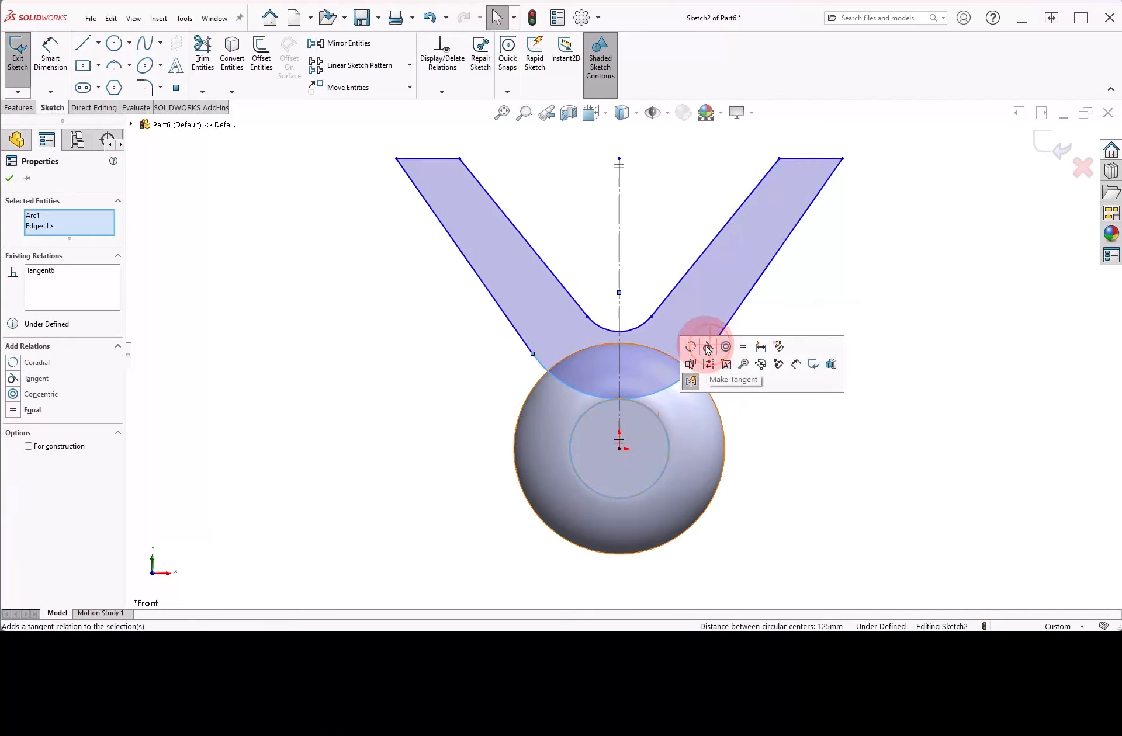
{"action": "left_click", "coordinate": [641, 325], "text": "ctrl"}
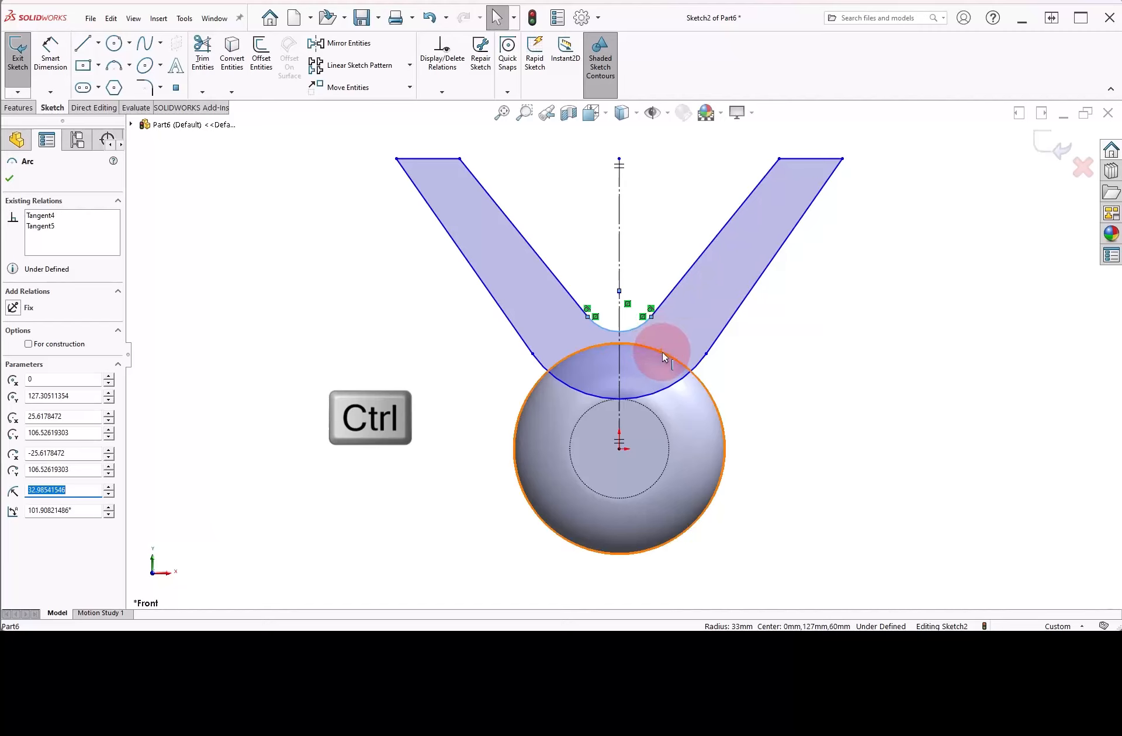
{"action": "left_click", "coordinate": [661, 354], "text": "ctrl"}
{"action": "left_click", "coordinate": [714, 284]}
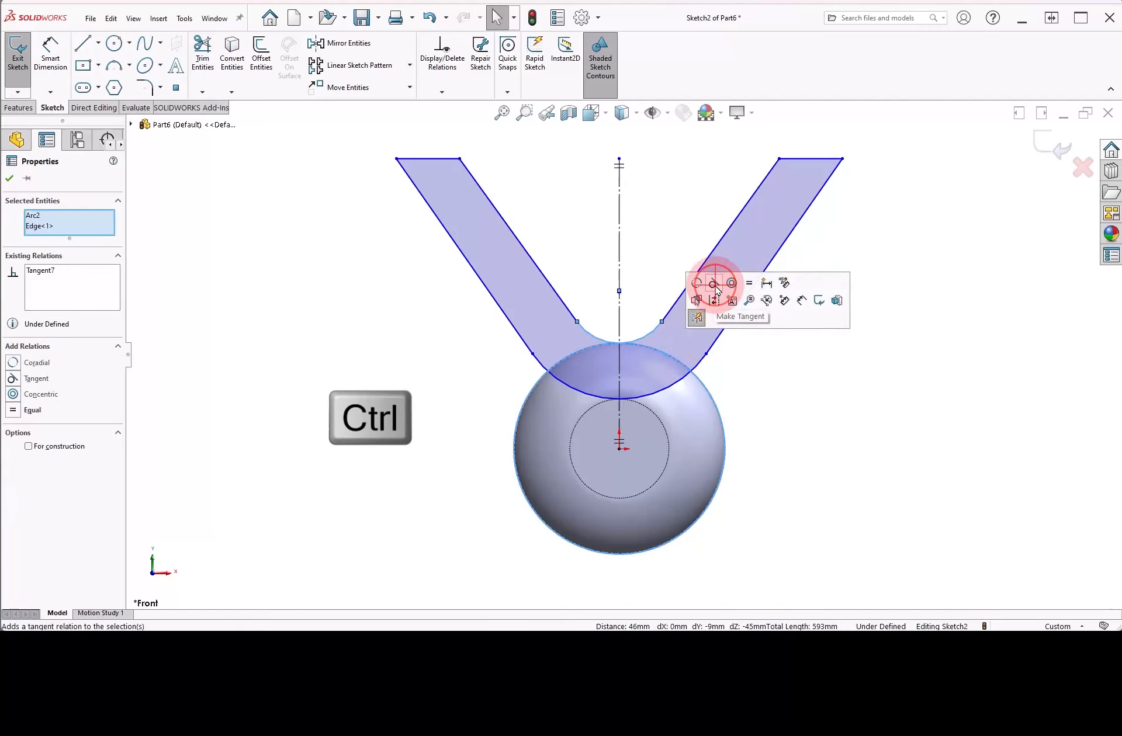
{"action": "left_click", "coordinate": [688, 238]}
Move the inner ends of the upper horizontal lines closer to the mirror axis to widen the arms' upper ends.
{"action": "mouse_move", "coordinate": [779, 158]}
{"action": "left_mouse_down"}
{"action": "mouse_move", "coordinate": [729, 159]}
{"action": "mouse_move", "coordinate": [751, 159]}
{"action": "left_mouse_up"}
{"action": "left_click", "coordinate": [704, 188]}
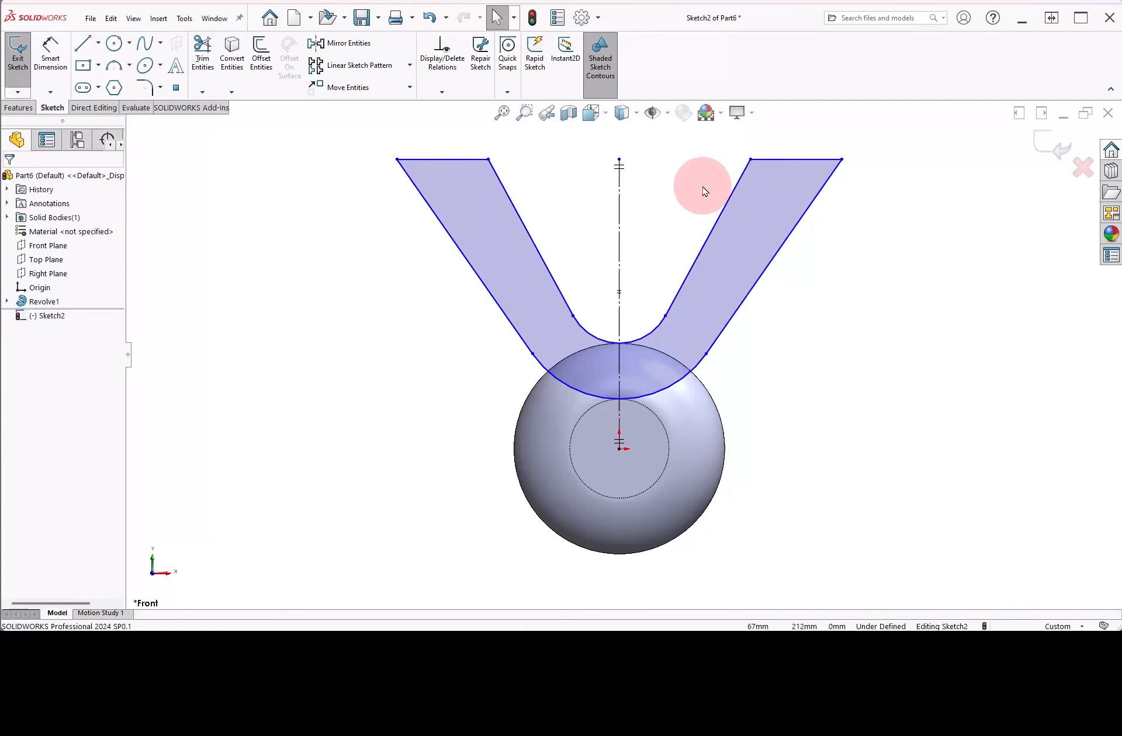
Dimension the inner arc with a radius of 30 mm.
{"action": "right_click_drag", "start_coordinate": [658, 251], "coordinate": [666, 218]}
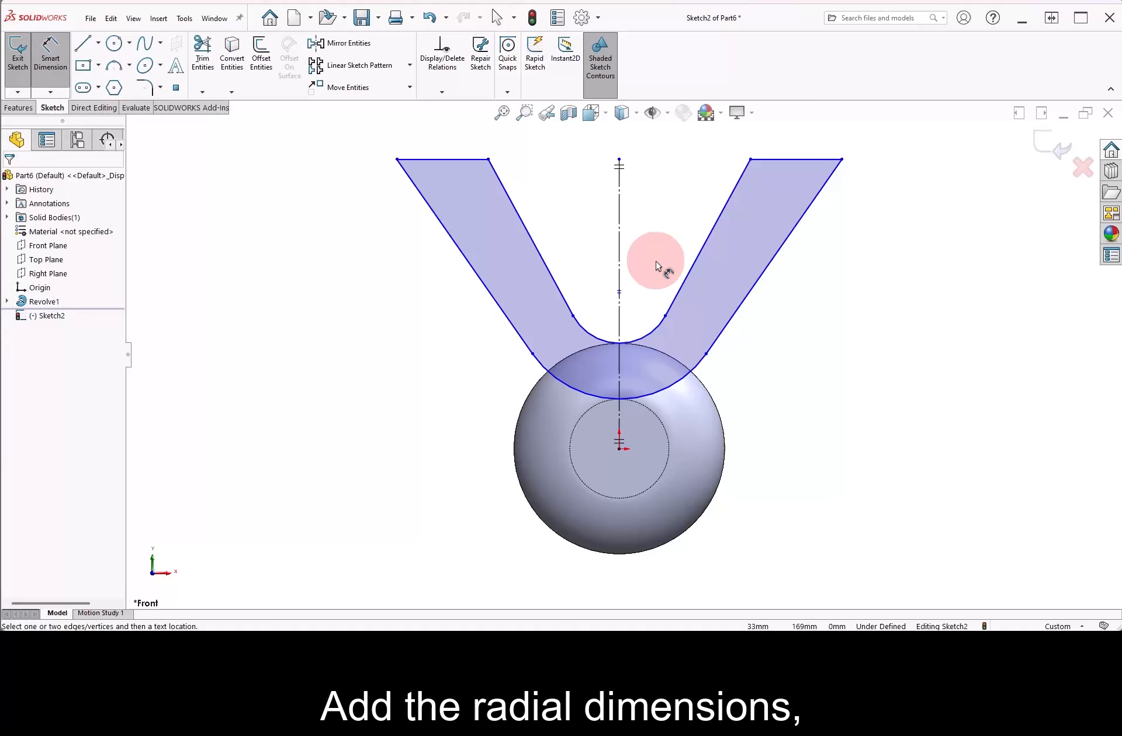
{"action": "left_click", "coordinate": [658, 332]}
{"action": "left_click", "coordinate": [769, 413]}
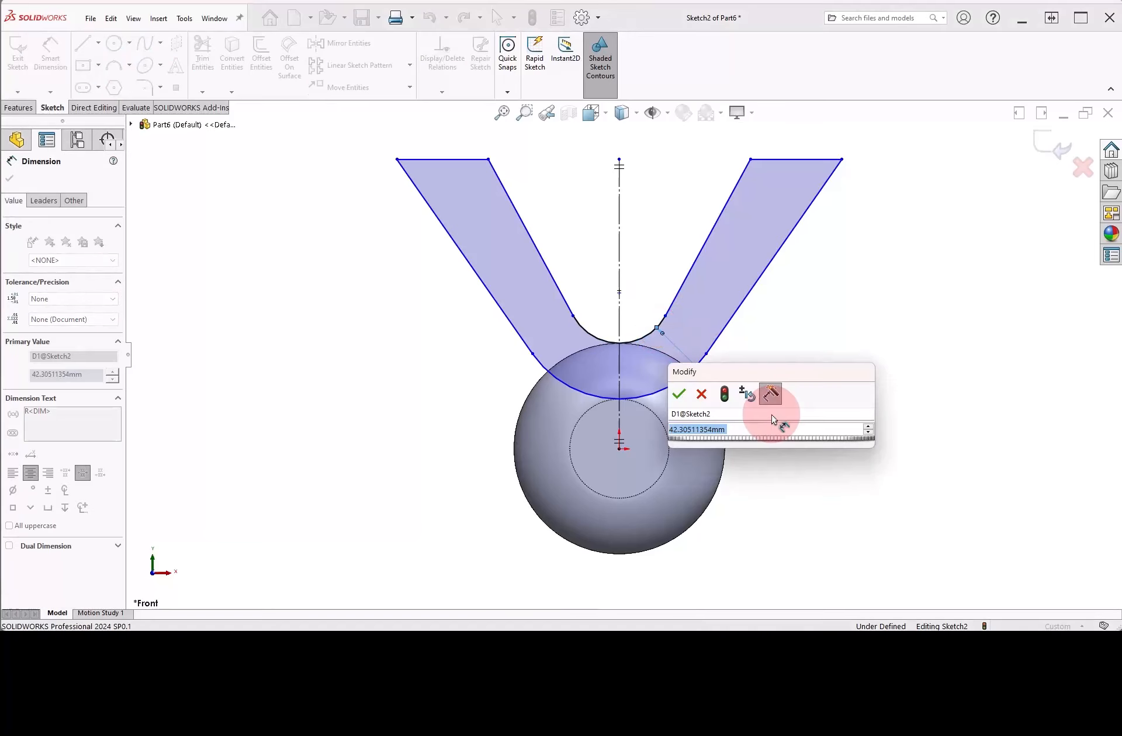
{"action": "type", "text": "30"}
{"action": "key", "text": "Return"}
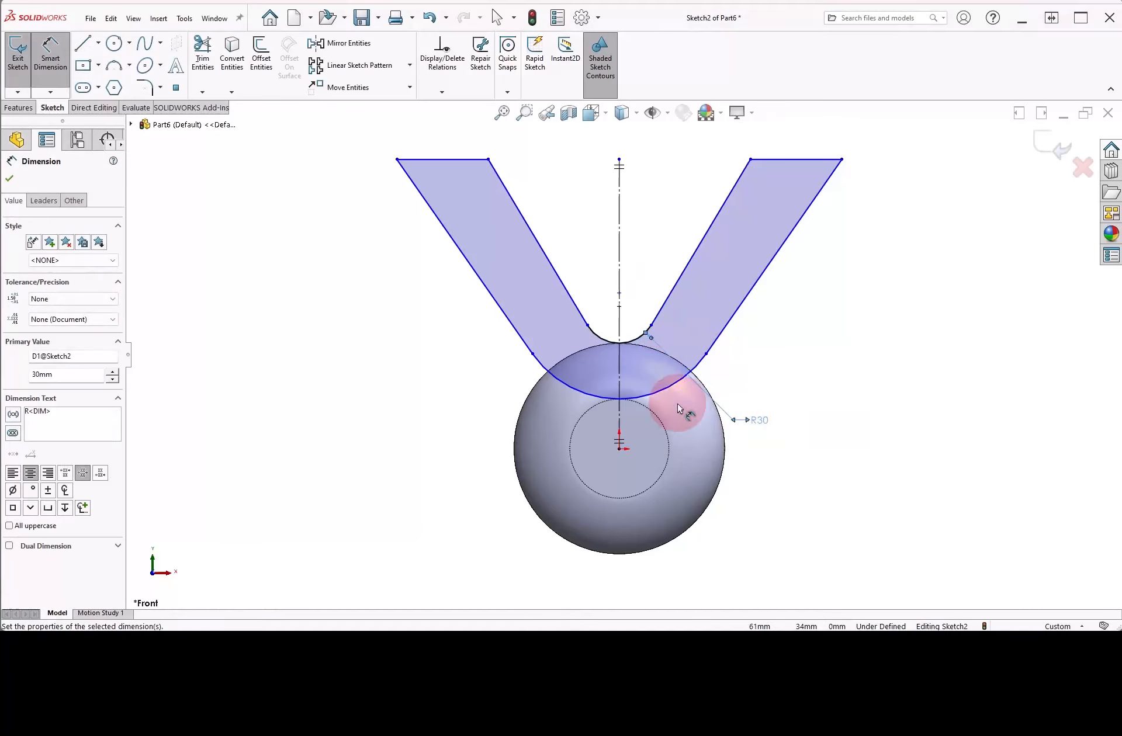
Dimension the lower arc with a radius of 40 mm and place both radius labels clear of the body.
{"action": "left_click", "coordinate": [660, 398]}
{"action": "left_click", "coordinate": [747, 517]}
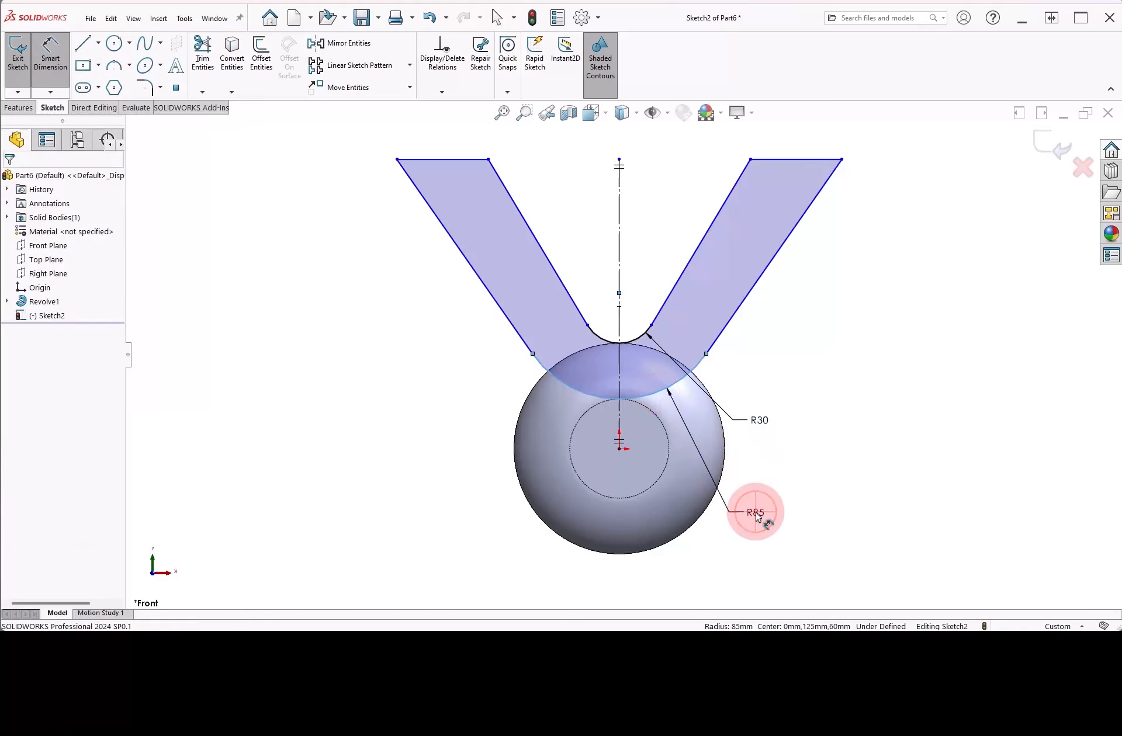
{"action": "type", "text": "40"}
{"action": "key", "text": "Return"}
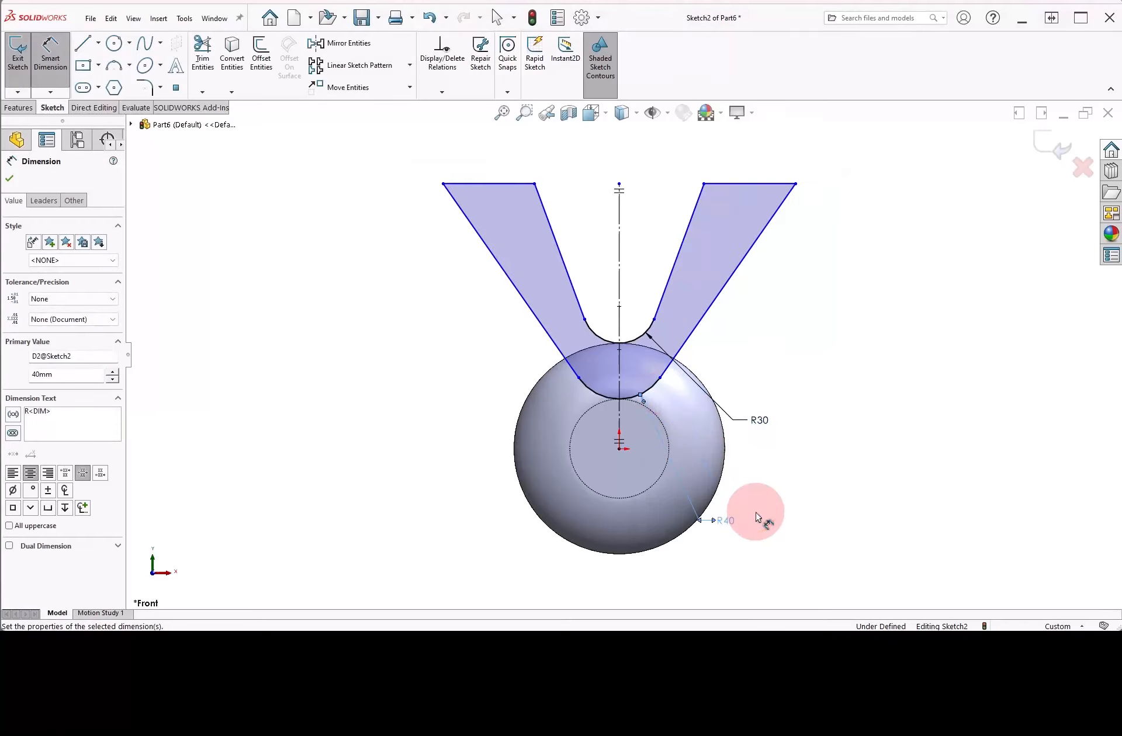
{"action": "left_click_drag", "start_coordinate": [763, 510], "coordinate": [774, 501]}
{"action": "left_click_drag", "start_coordinate": [759, 420], "coordinate": [801, 415]}
{"action": "left_click", "coordinate": [793, 280]}
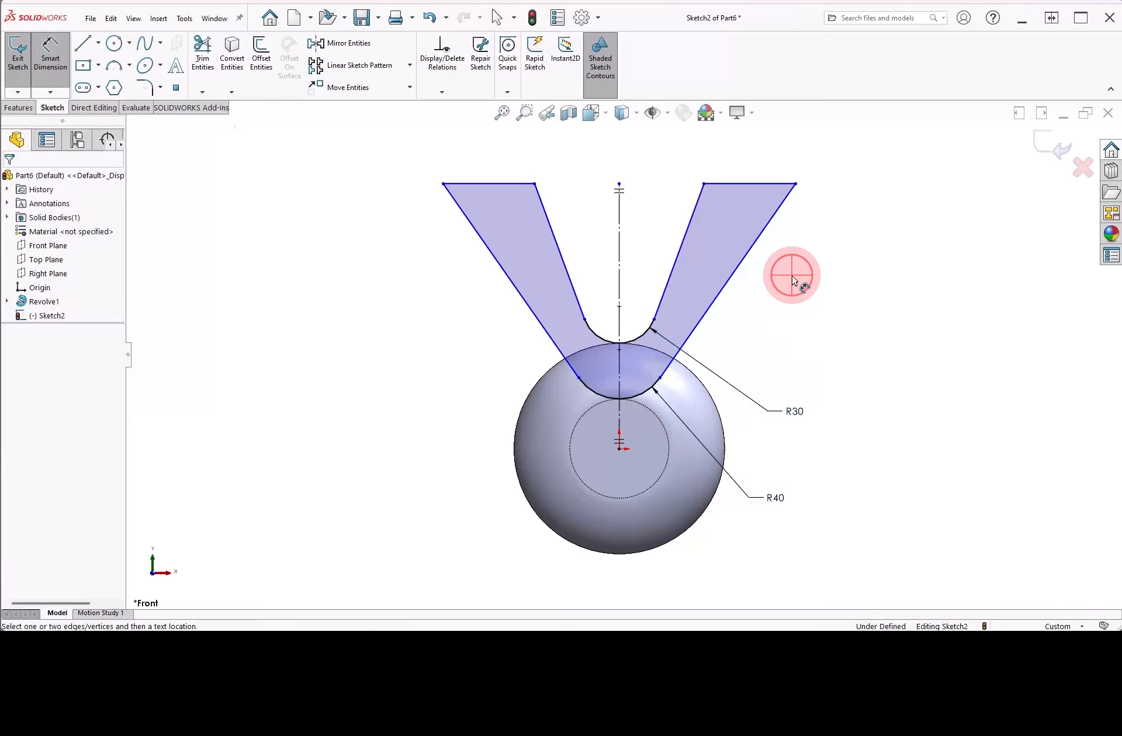
Dimension the angle between the two outer slanted lines as 70 degrees, placing it above the profile.
{"action": "left_click", "coordinate": [749, 260]}
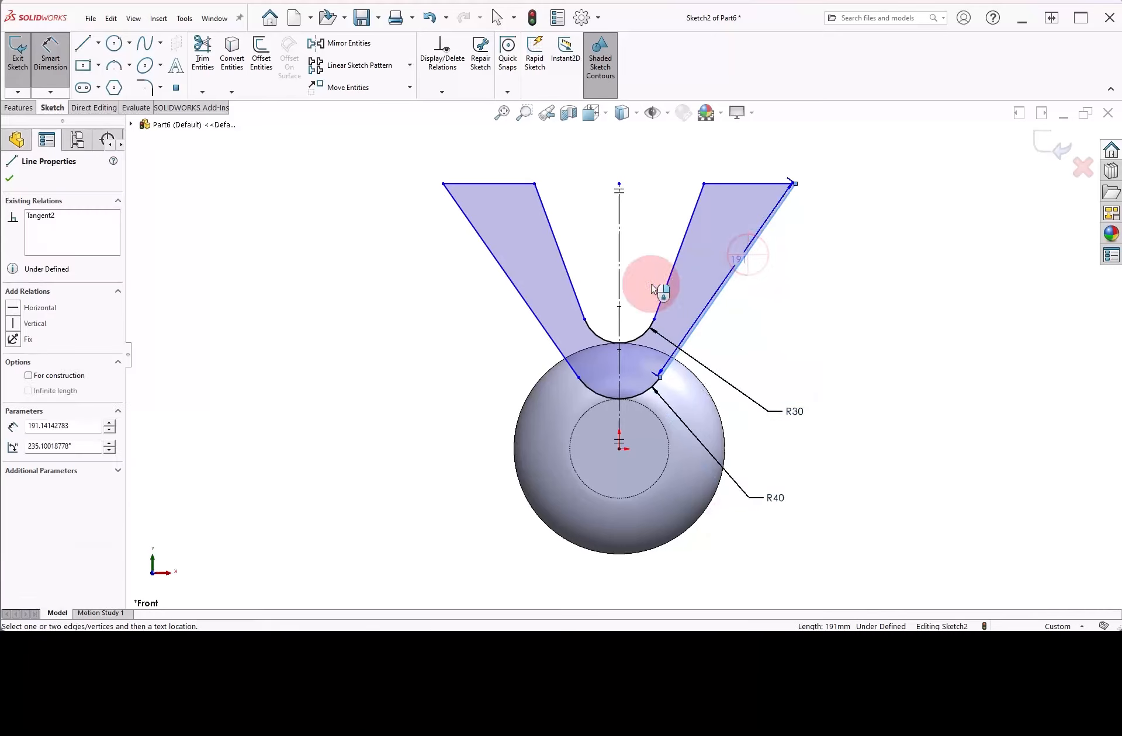
{"action": "left_click", "coordinate": [506, 274]}
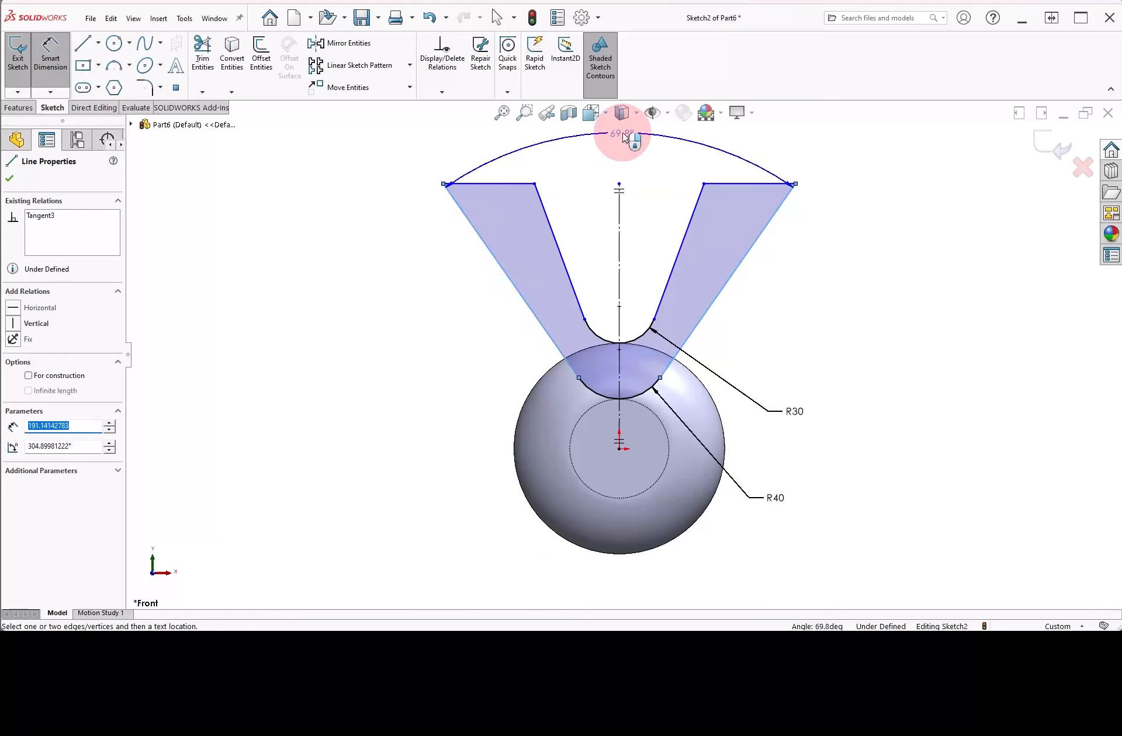
{"action": "left_click", "coordinate": [624, 138]}
{"action": "type", "text": "70"}
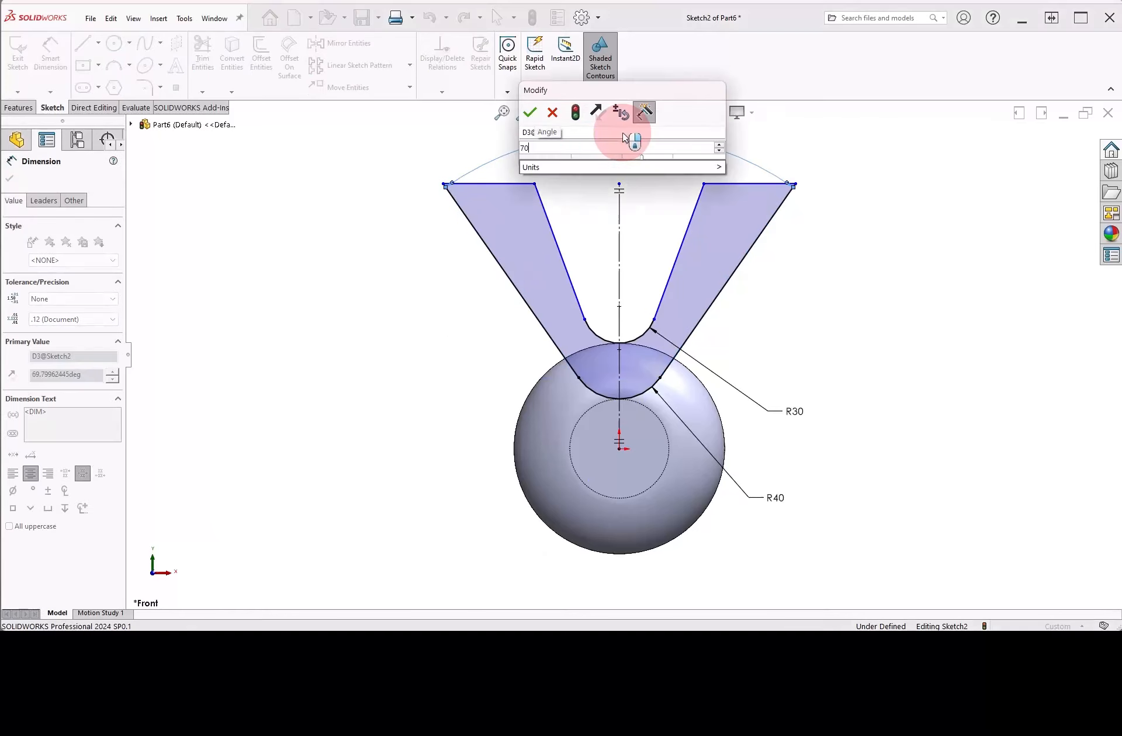
{"action": "key", "text": "Return"}
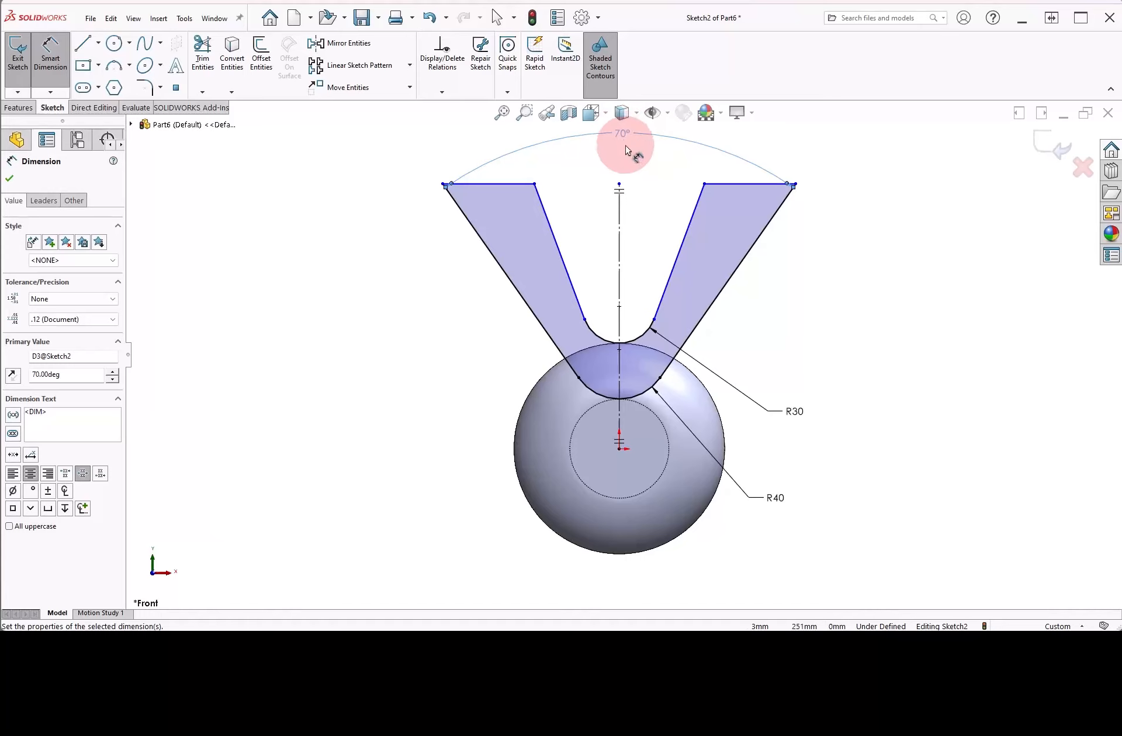
Dimension the angle between the two inner slanted lines as 85 degrees.
{"action": "left_click", "coordinate": [686, 245]}
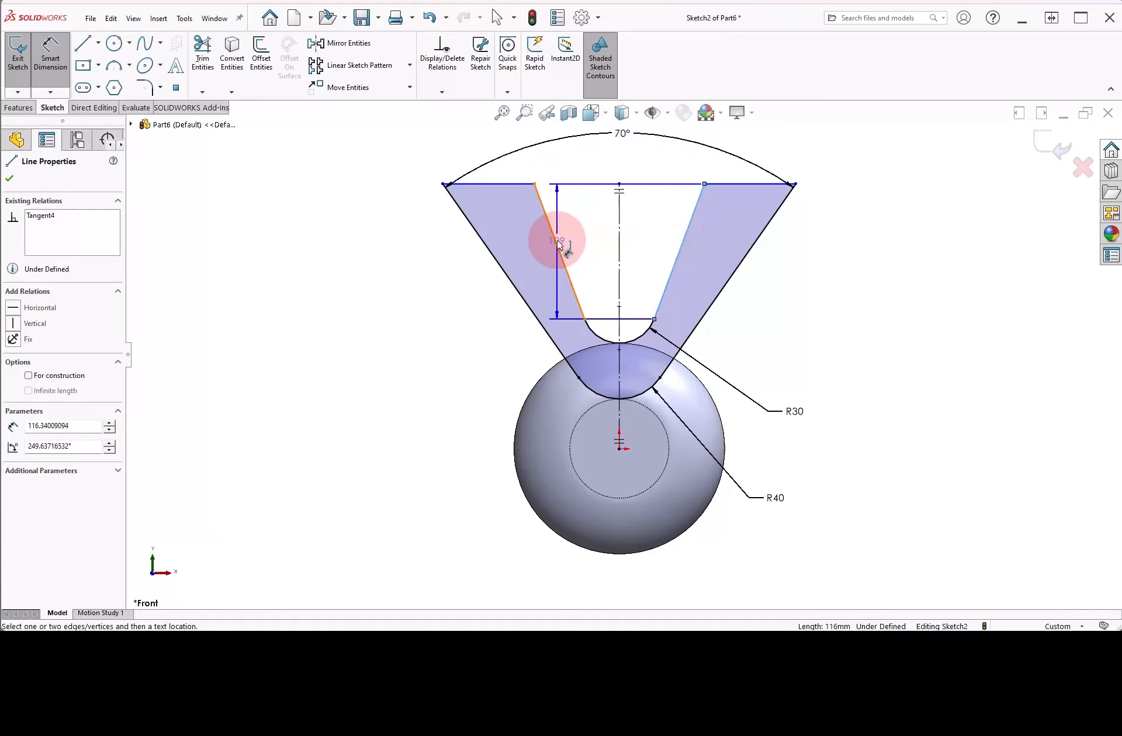
{"action": "left_click", "coordinate": [558, 242]}
{"action": "left_click", "coordinate": [617, 163]}
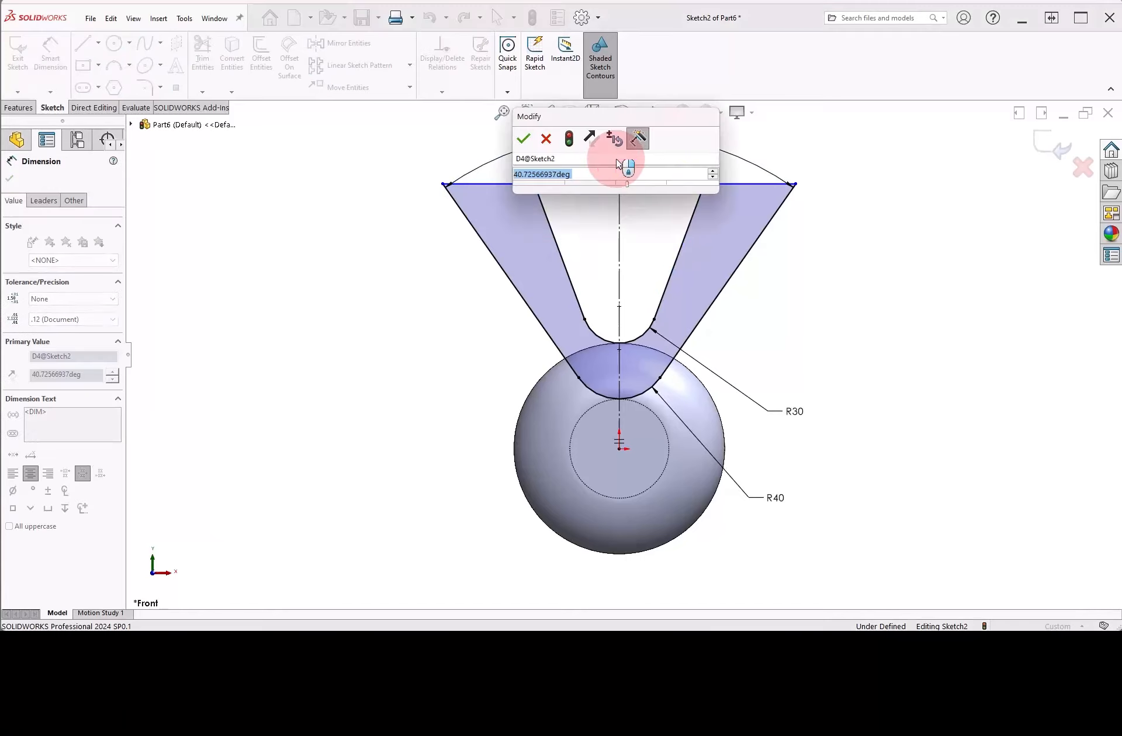
{"action": "type", "text": "85.00deg"}
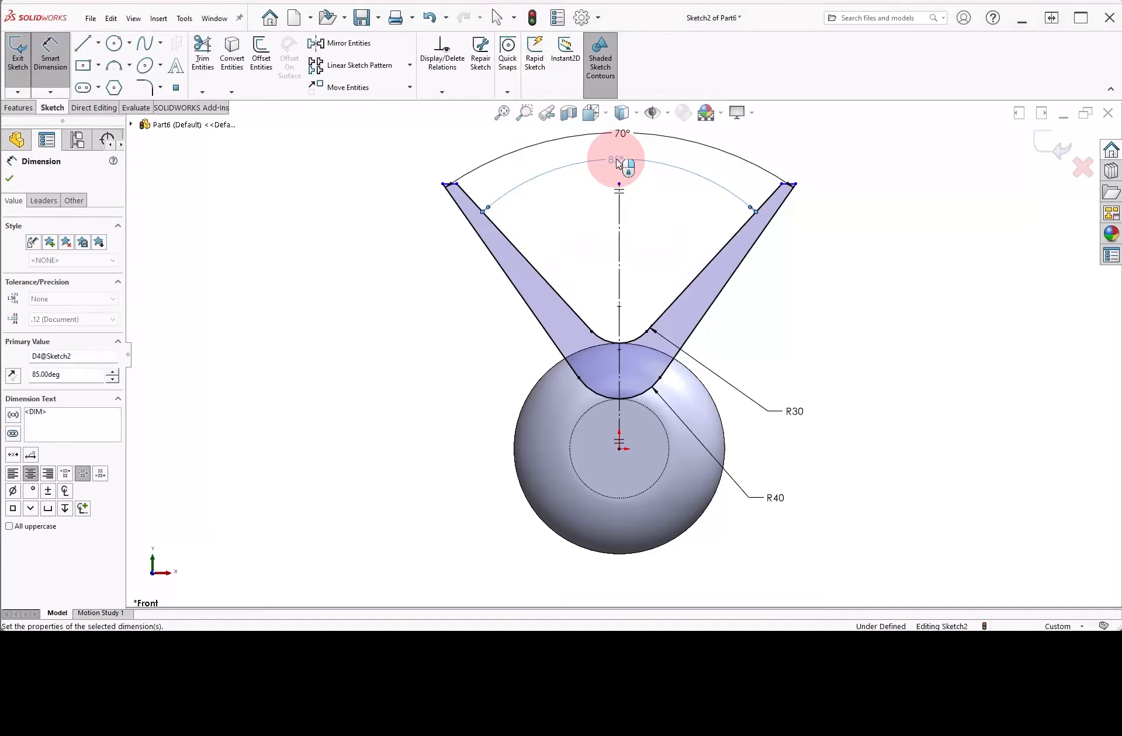
{"action": "key", "text": "Return"}
Rearrange the angle dimensions above the profile, with the 70° dimension outside the 85° one.
{"action": "scroll", "coordinate": [624, 217], "scroll_direction": "up", "scroll_amount": 3}
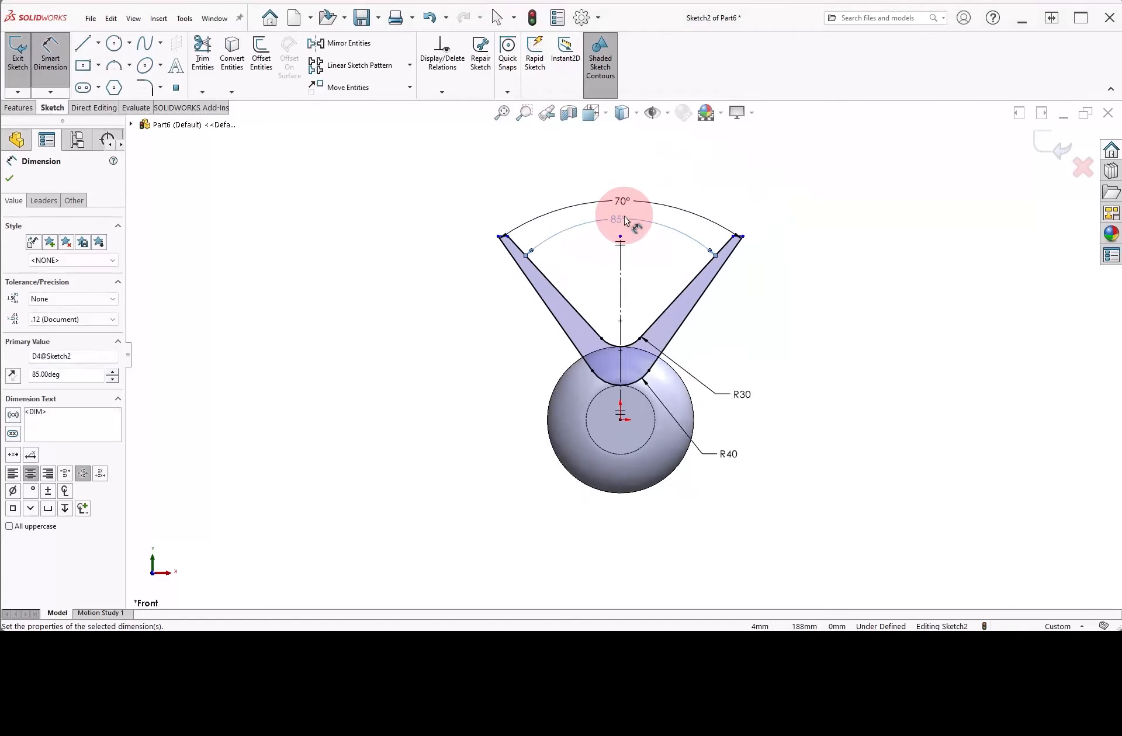
{"action": "left_click_drag", "start_coordinate": [623, 227], "coordinate": [631, 180]}
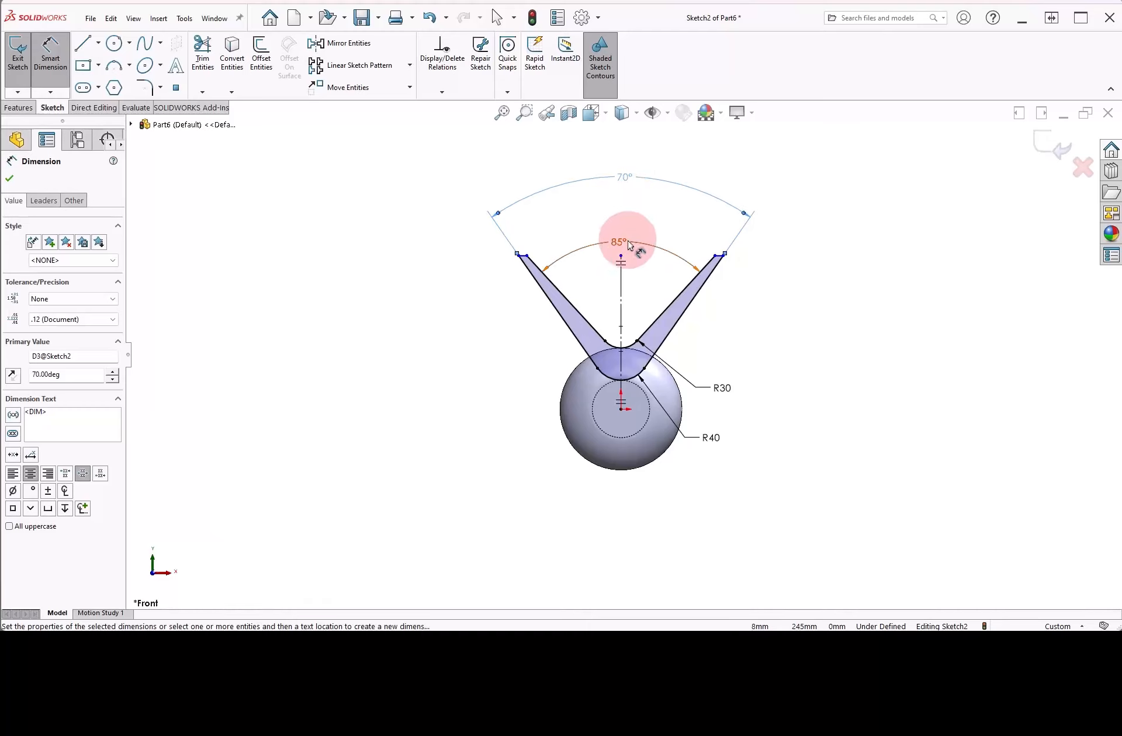
{"action": "left_click", "coordinate": [624, 197]}
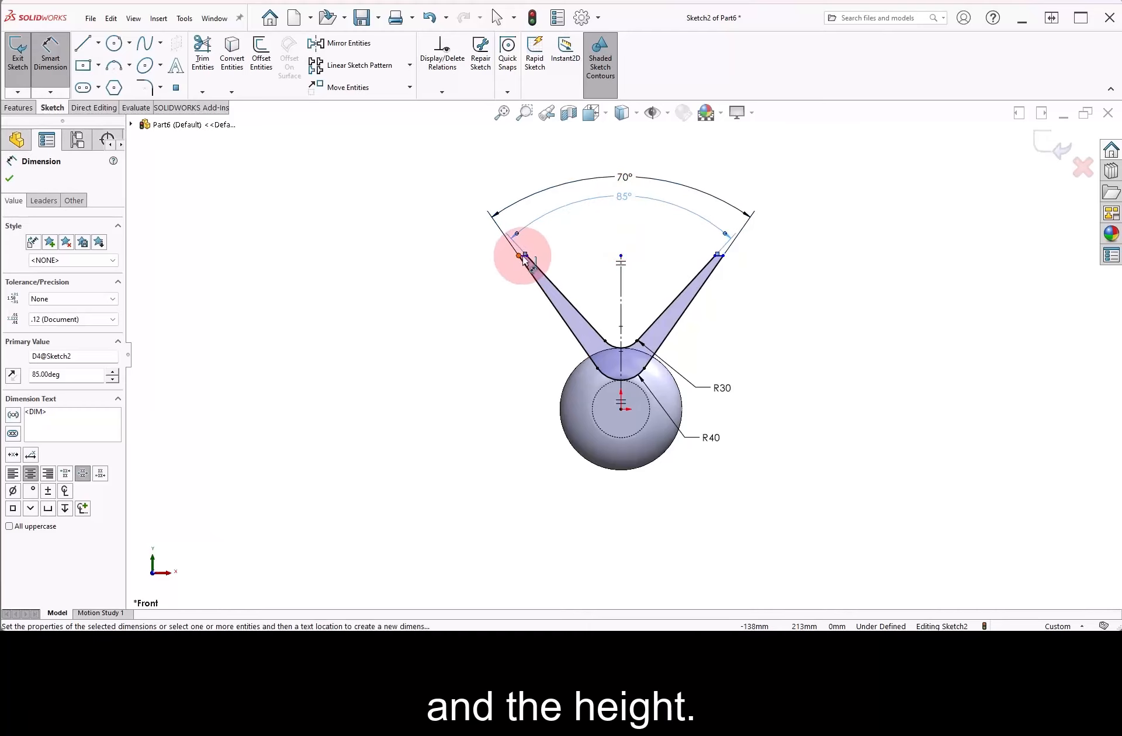
Dimension the vertical distance from the profile's short upper horizontal line to the origin as 230 mm.
{"action": "left_click", "coordinate": [525, 256]}
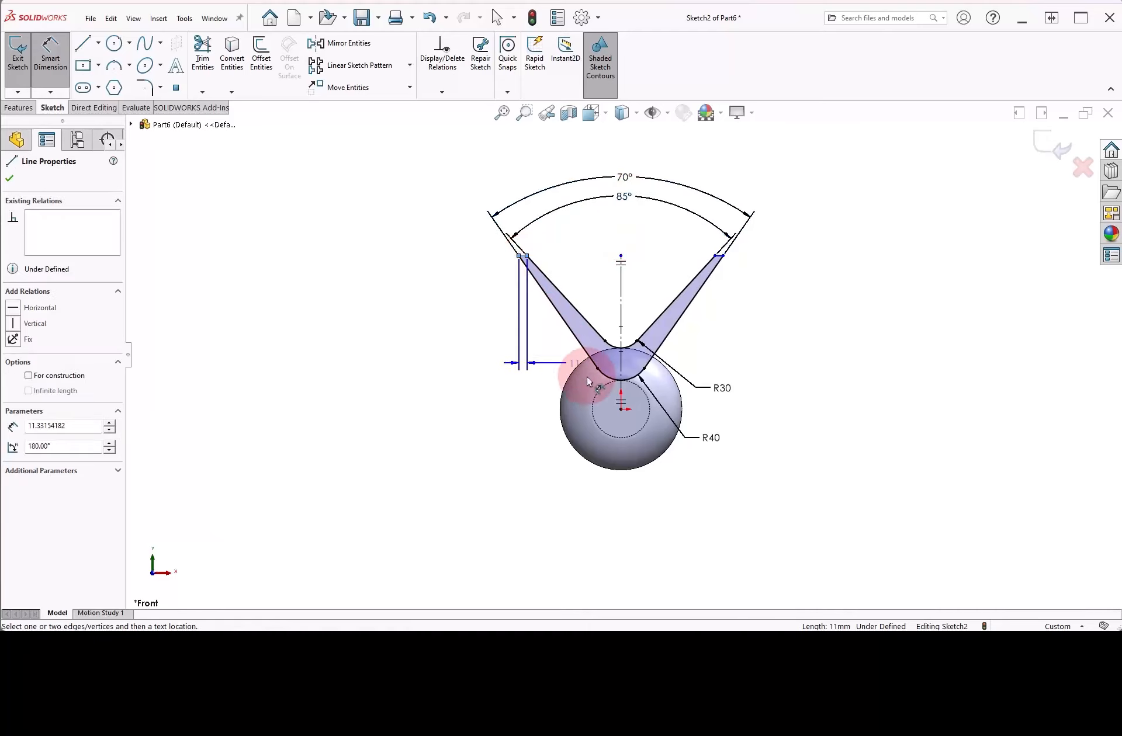
{"action": "left_click", "coordinate": [621, 411]}
{"action": "left_click", "coordinate": [472, 342]}
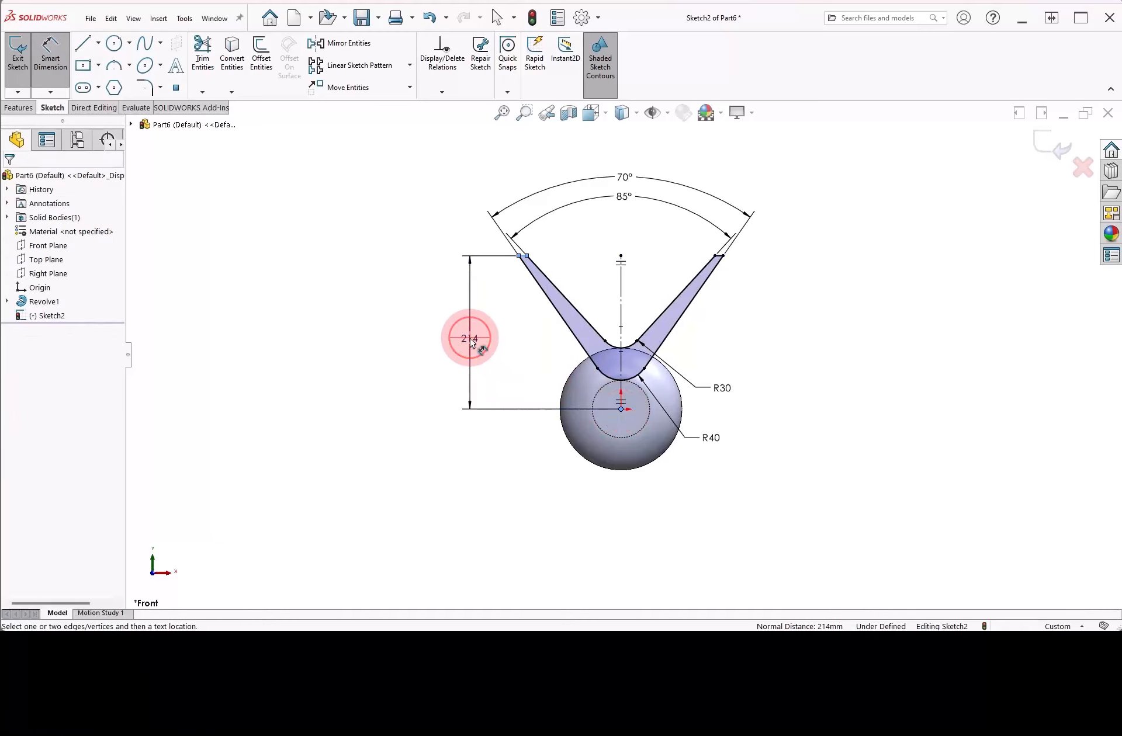
{"action": "type", "text": "230"}
{"action": "key", "text": "Return"}
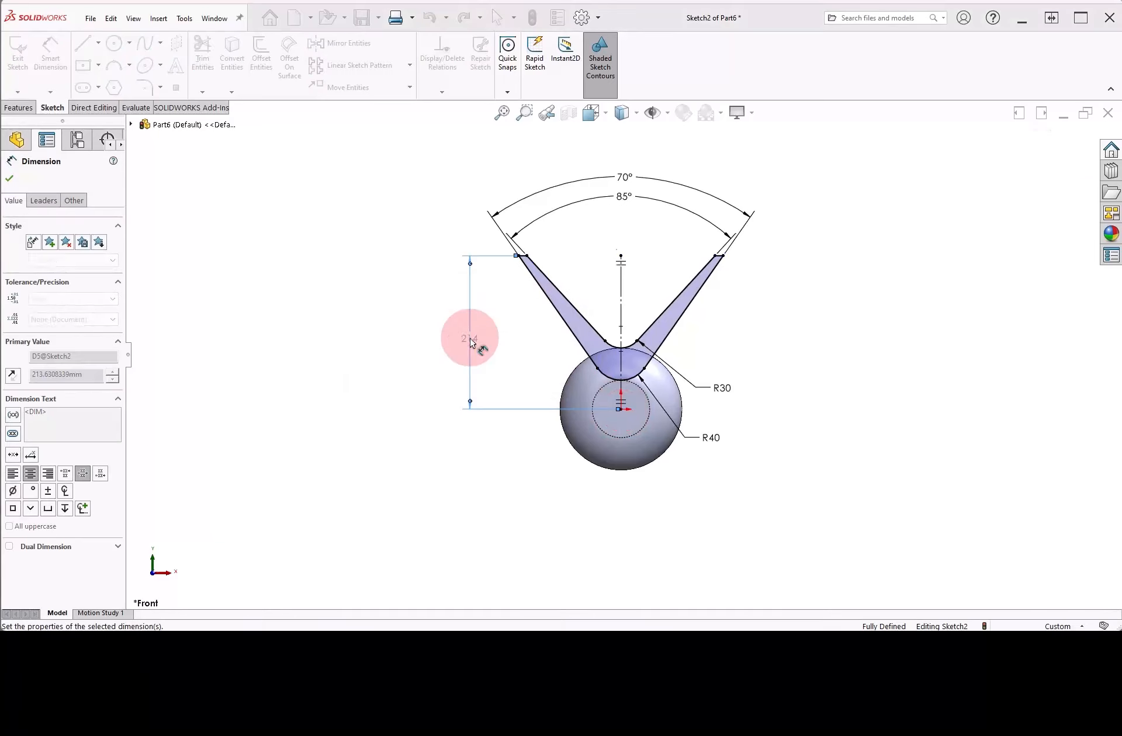
{"action": "left_click", "coordinate": [500, 350]}
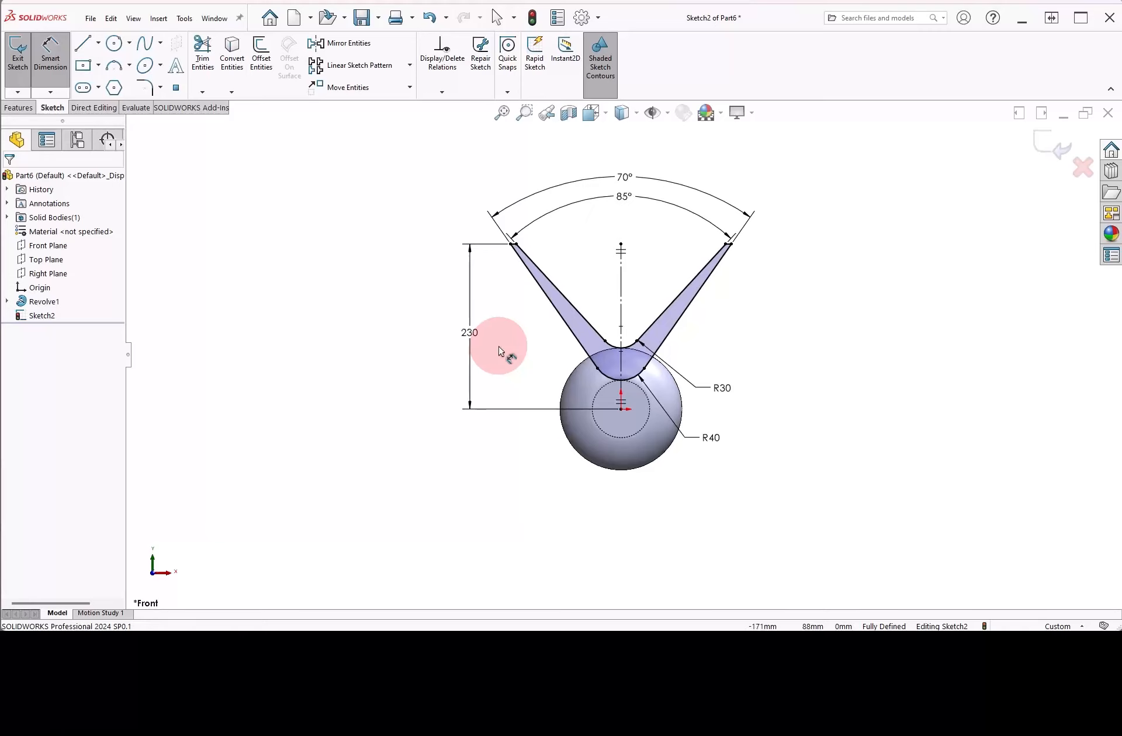
Start an Extruded Boss from the V-shaped sketch and set its first direction to a blind depth of 20 mm.
{"action": "left_click", "coordinate": [18, 107]}
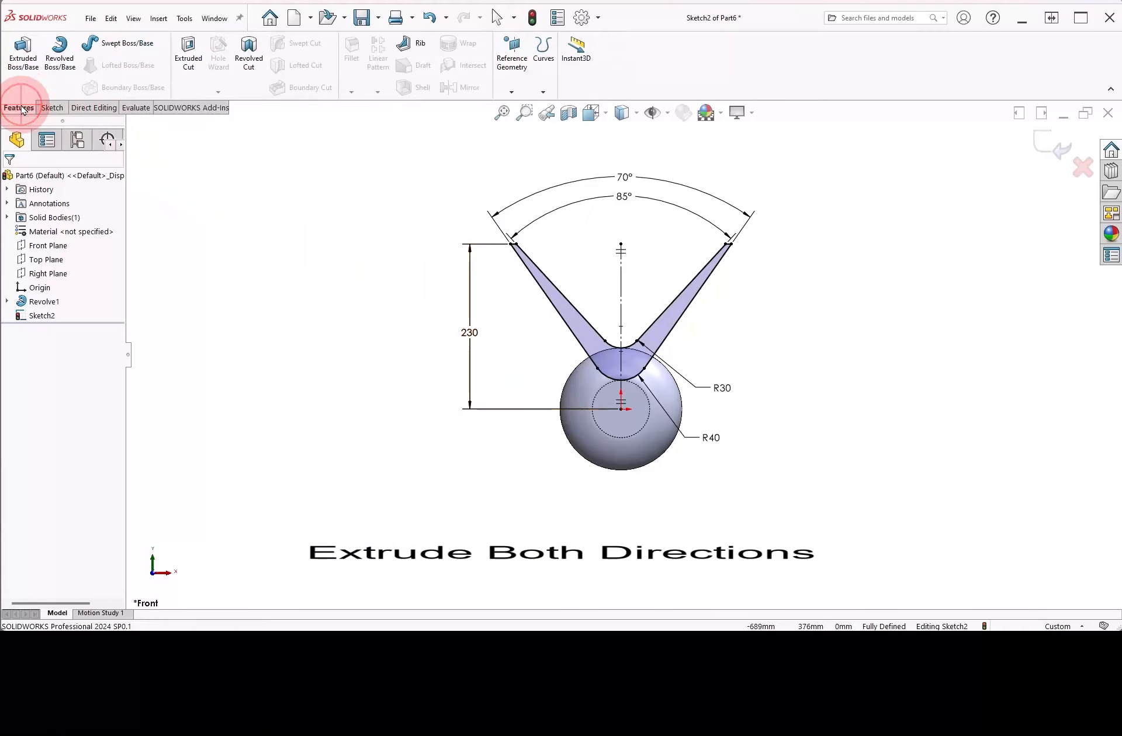
{"action": "left_click", "coordinate": [26, 62]}
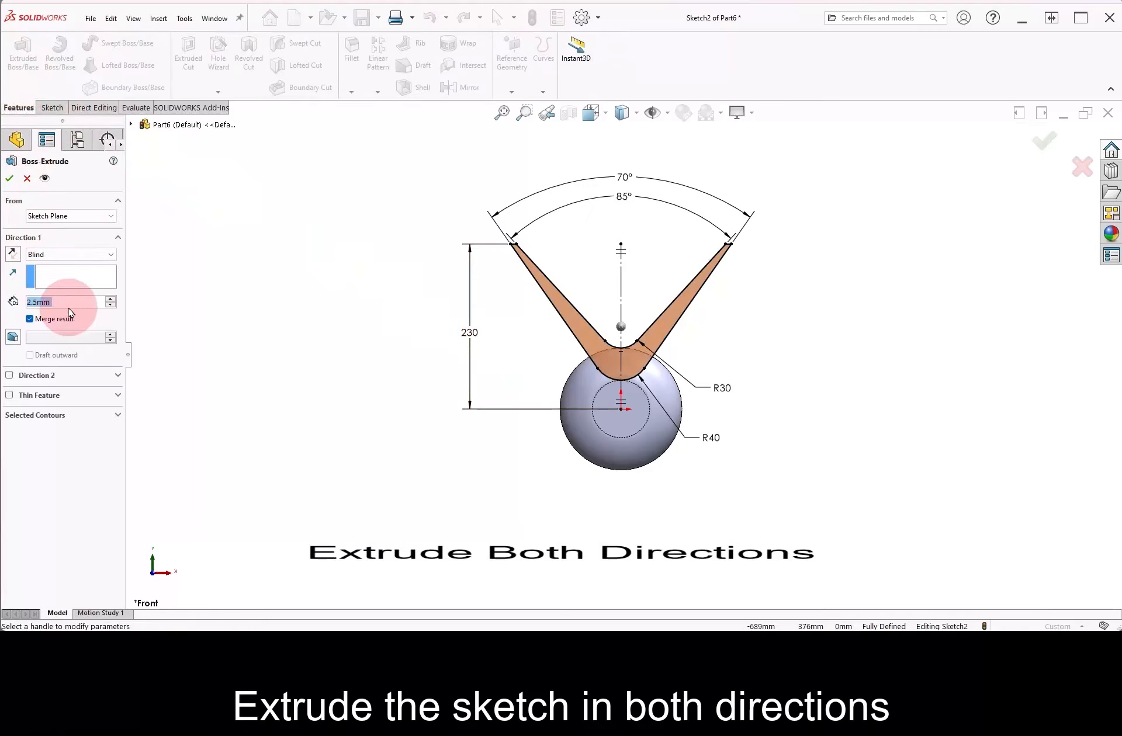
{"action": "right_click_drag", "start_coordinate": [227, 276], "coordinate": [268, 261]}
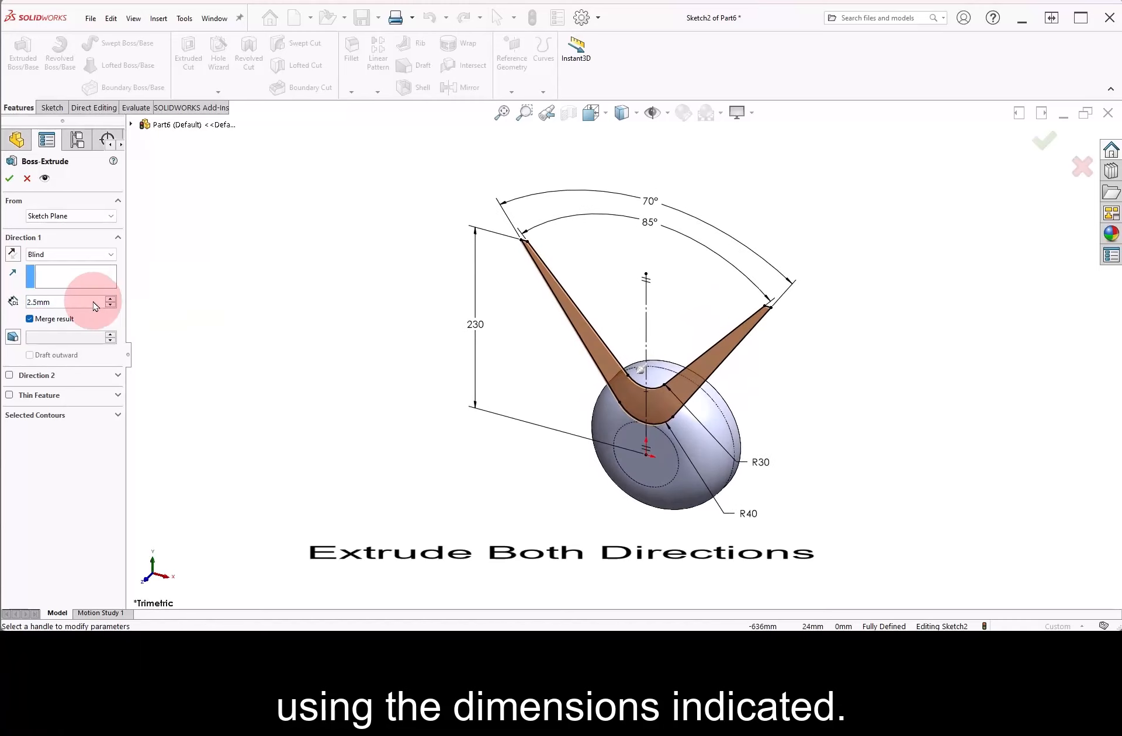
{"action": "left_click_drag", "start_coordinate": [63, 301], "coordinate": [4, 304]}
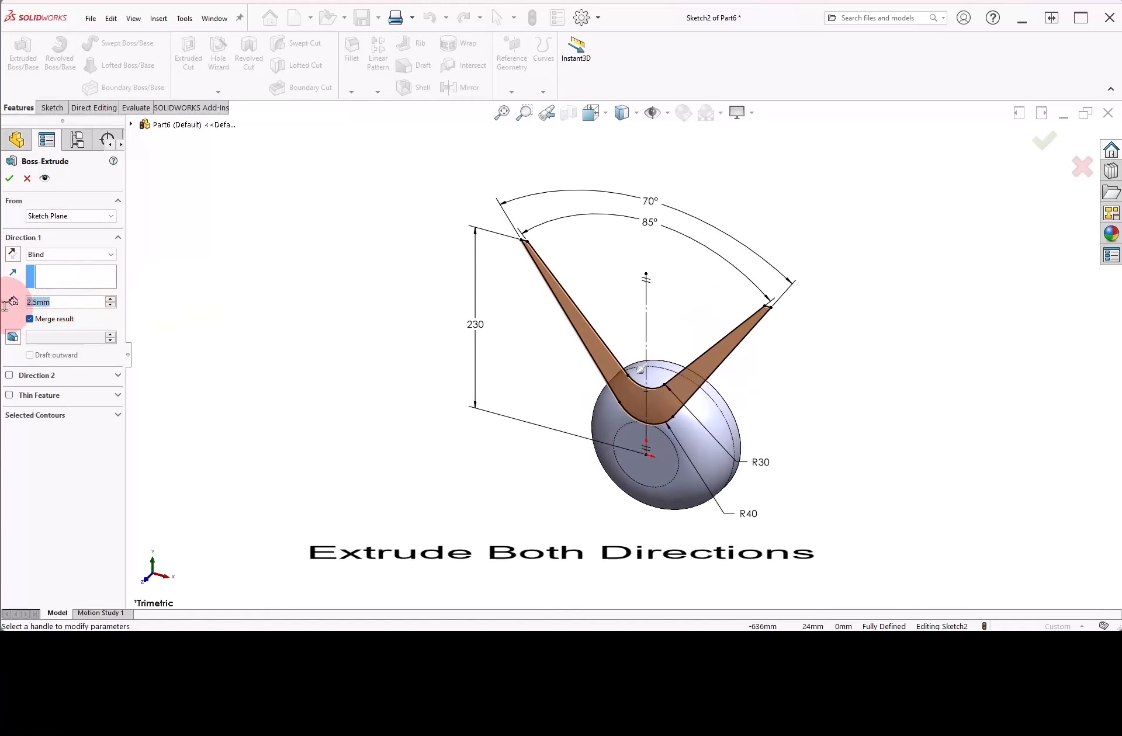
{"action": "type", "text": "20"}
{"action": "key", "text": "Return"}
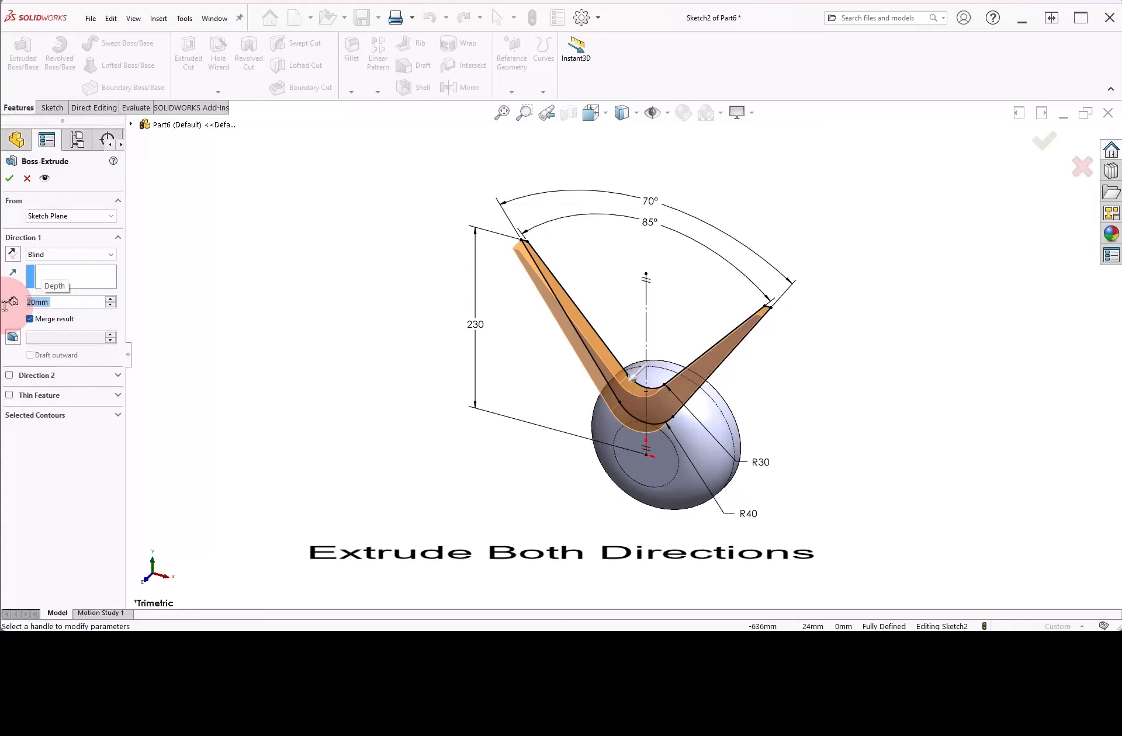
Extrude the V-shaped profile Through All in the second direction as well, without merging the result, and finish the feature.
{"action": "left_click", "coordinate": [9, 377]}
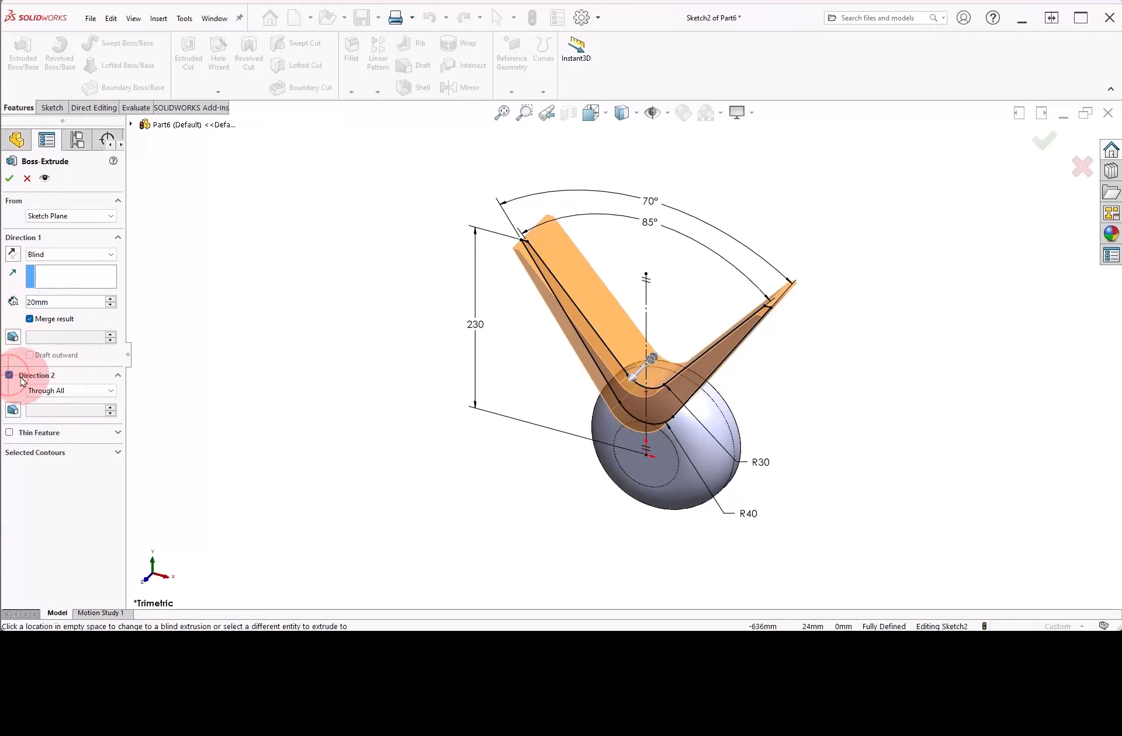
{"action": "left_click", "coordinate": [99, 390]}
{"action": "left_click", "coordinate": [29, 319]}
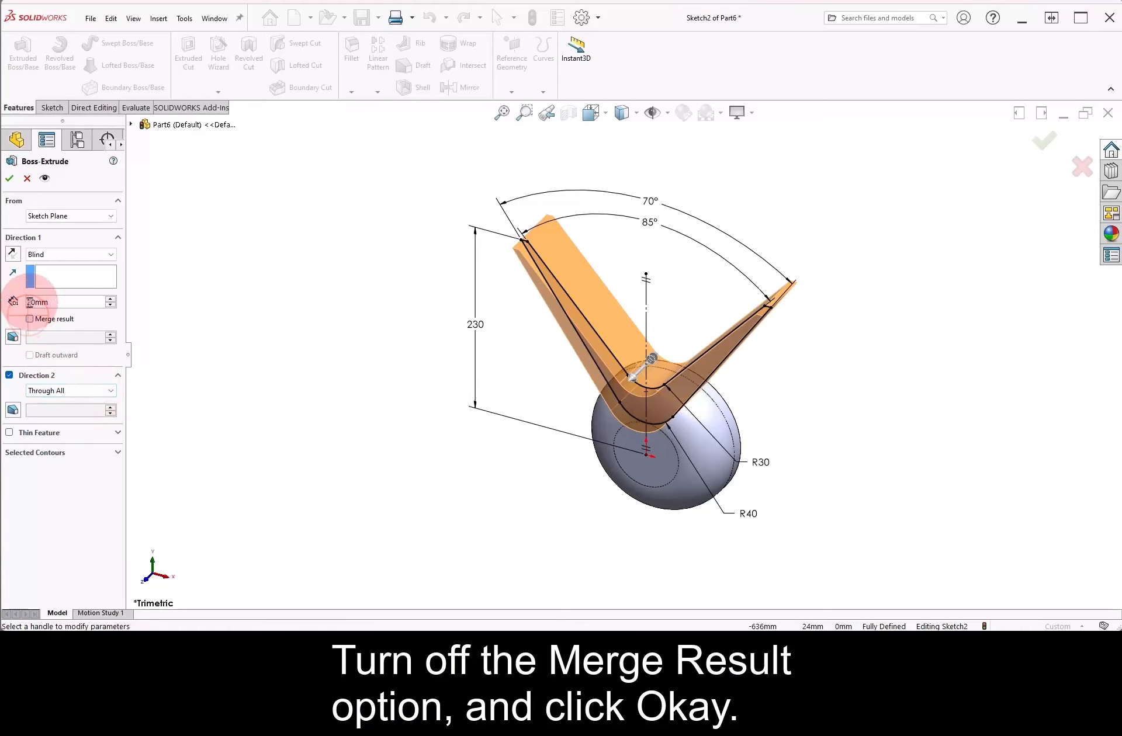
{"action": "left_click", "coordinate": [9, 178]}
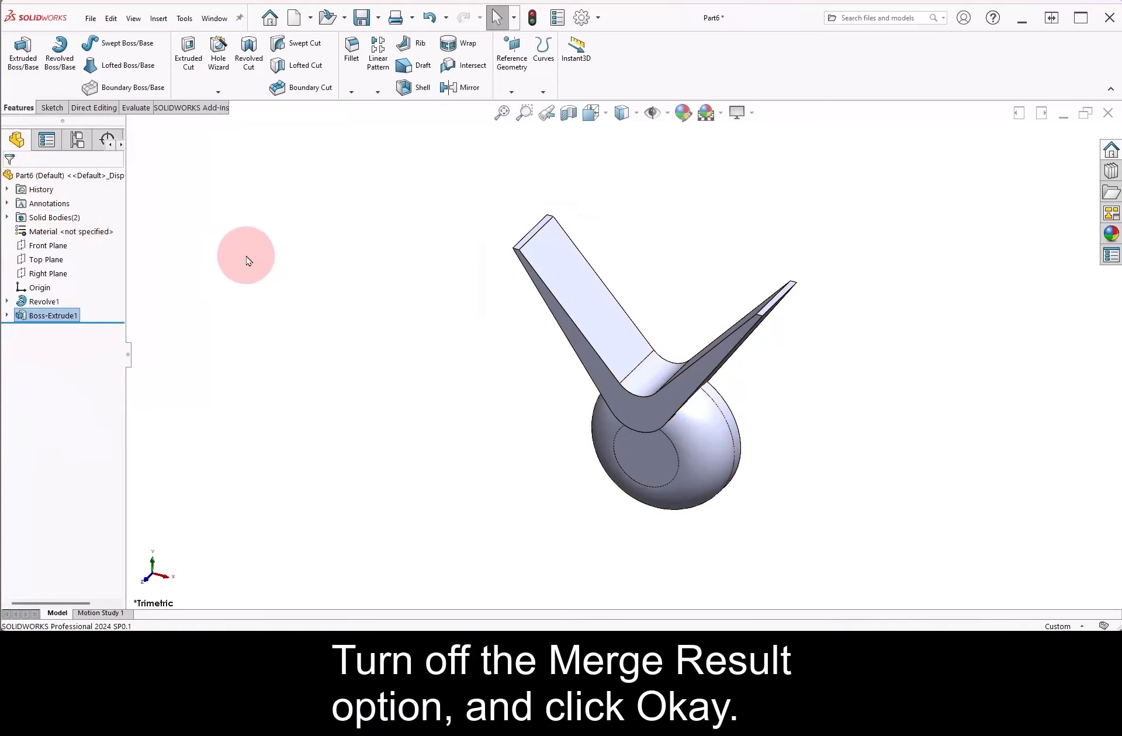
Hide the Boss-Extrude1 solid body, leaving the revolved body shown.
{"action": "left_click", "coordinate": [7, 218]}
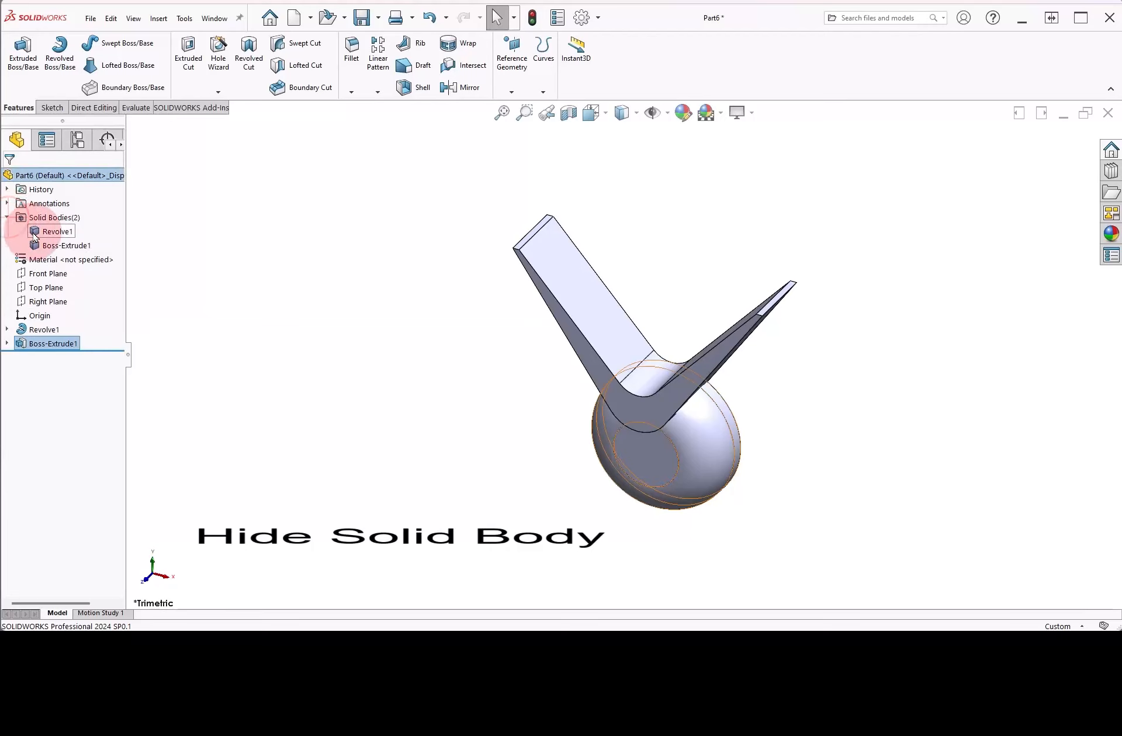
{"action": "left_click", "coordinate": [47, 232]}
{"action": "left_click", "coordinate": [46, 245]}
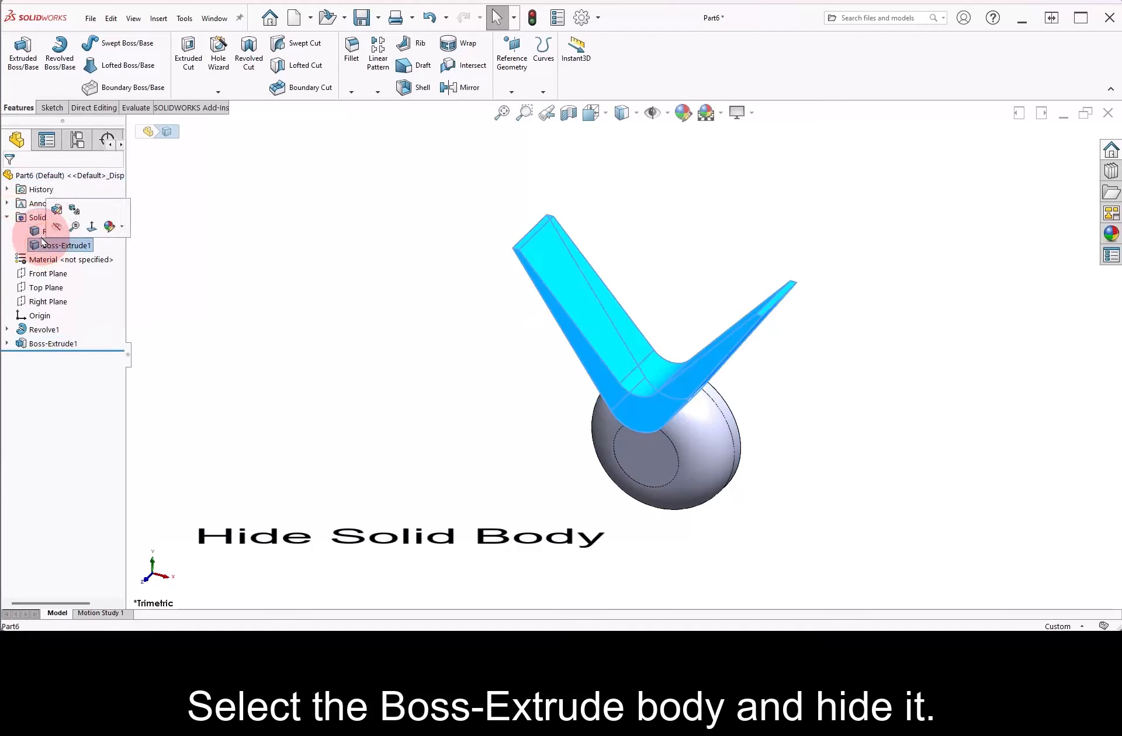
{"action": "left_click", "coordinate": [59, 231]}
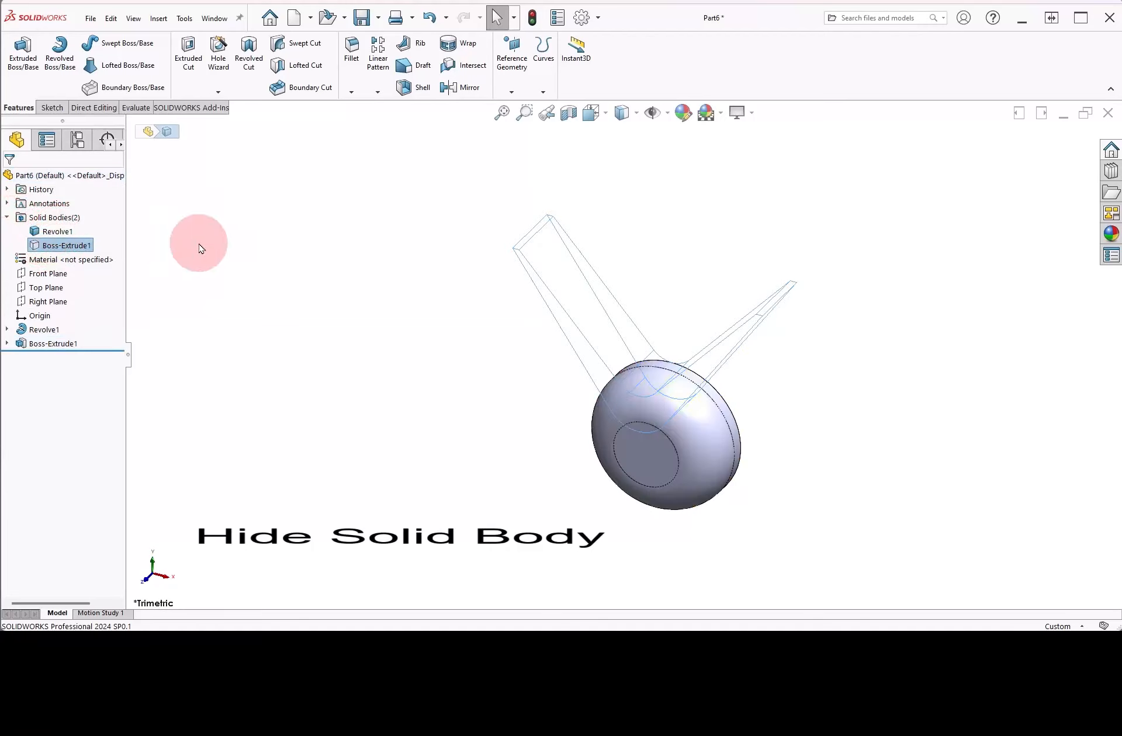
Open a new sketch on the Right Plane, viewed from the right side.
{"action": "right_click_drag", "start_coordinate": [424, 301], "coordinate": [471, 300]}
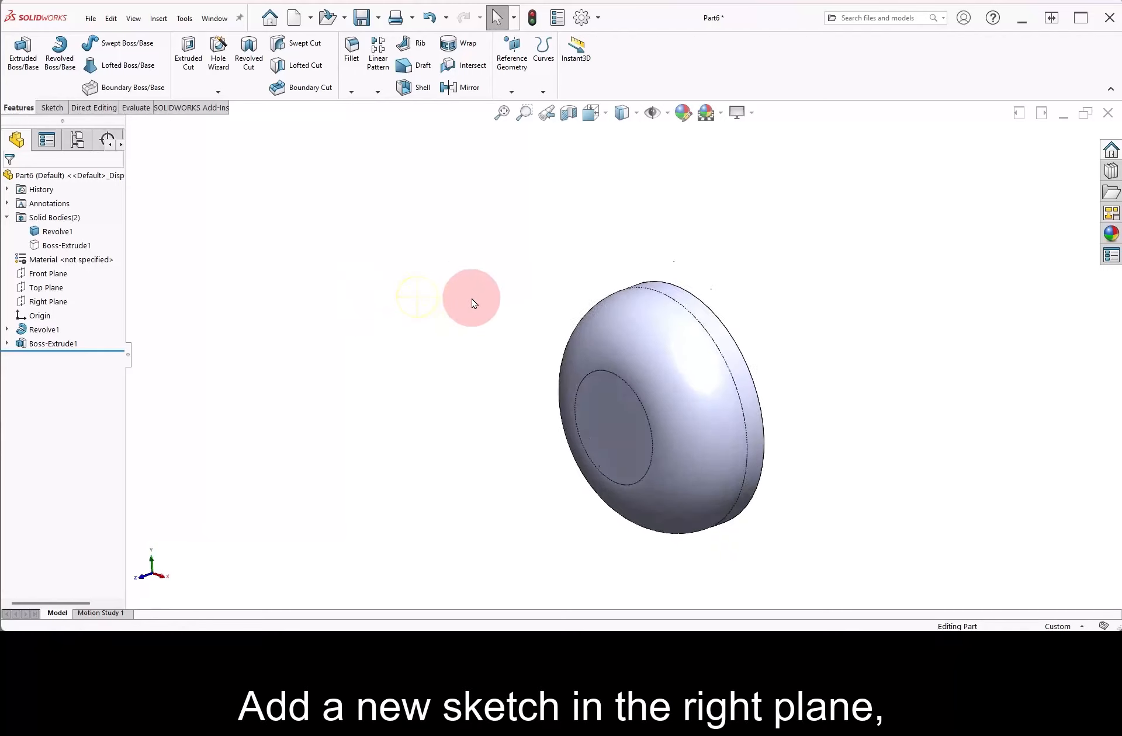
{"action": "scroll", "coordinate": [655, 196], "scroll_direction": "down", "scroll_amount": 3}
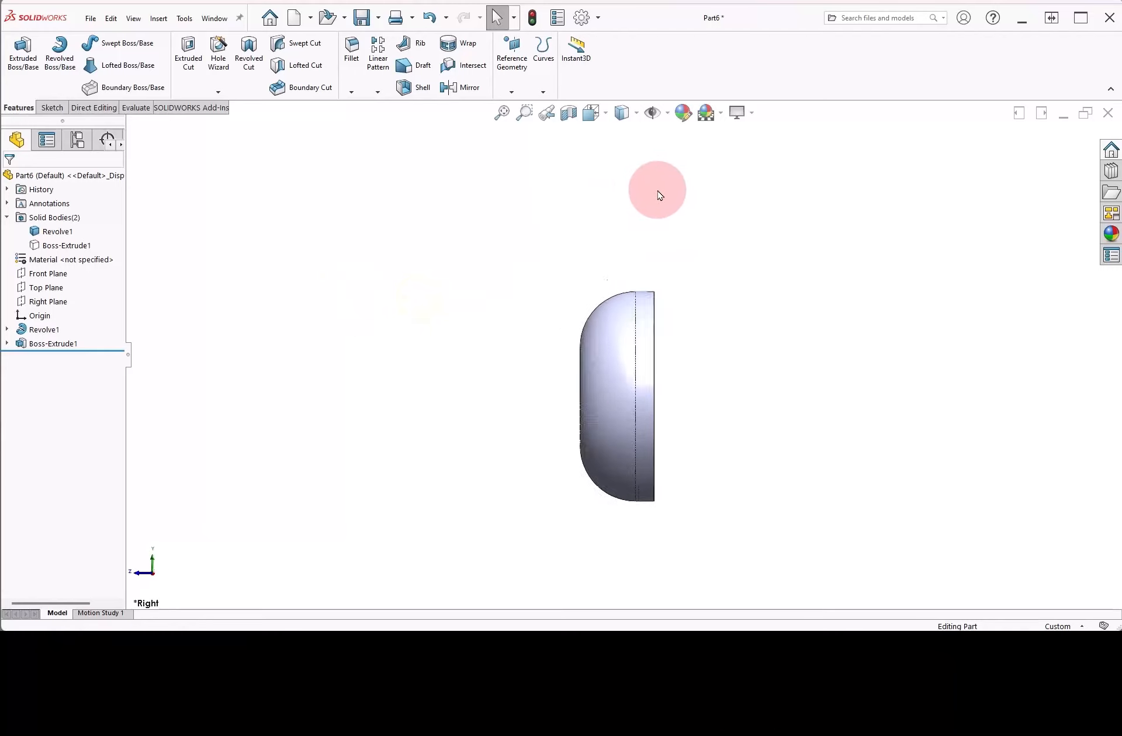
{"action": "left_click", "coordinate": [63, 305]}
{"action": "left_click", "coordinate": [67, 288]}
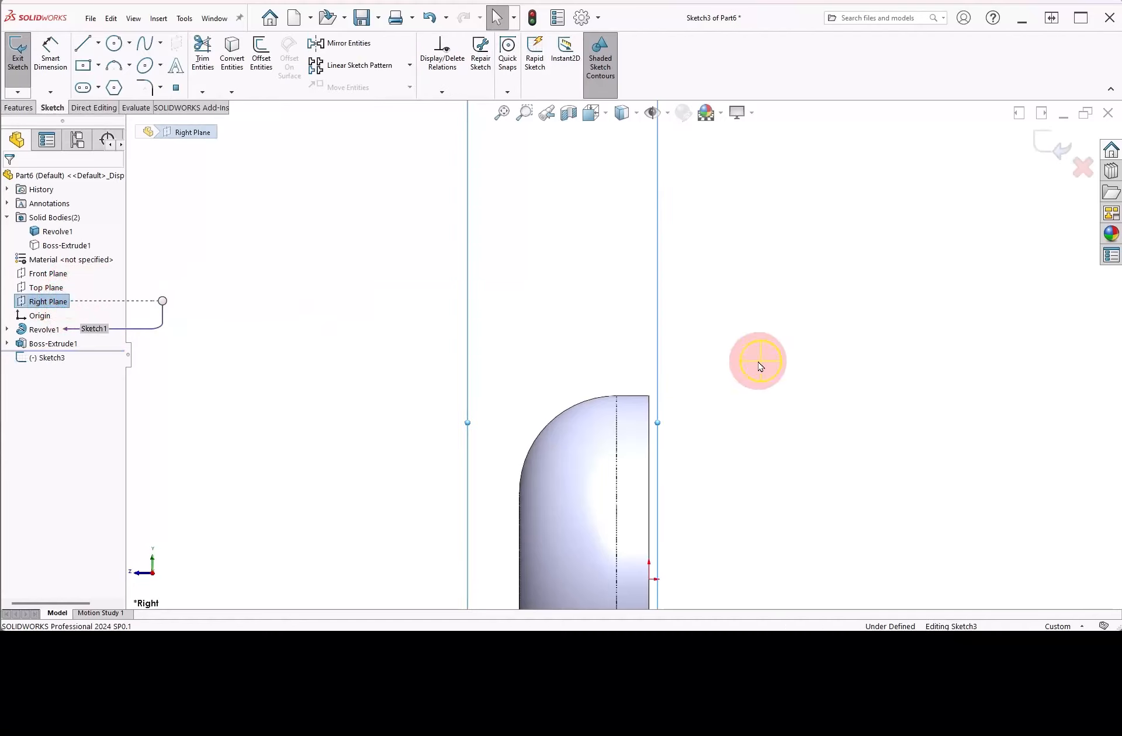
Draw a horizontal construction line about 73 mm long from the origin and a vertical one about 192 mm long up the revolved body's flat face.
{"action": "right_click_drag", "start_coordinate": [758, 373], "coordinate": [719, 370]}
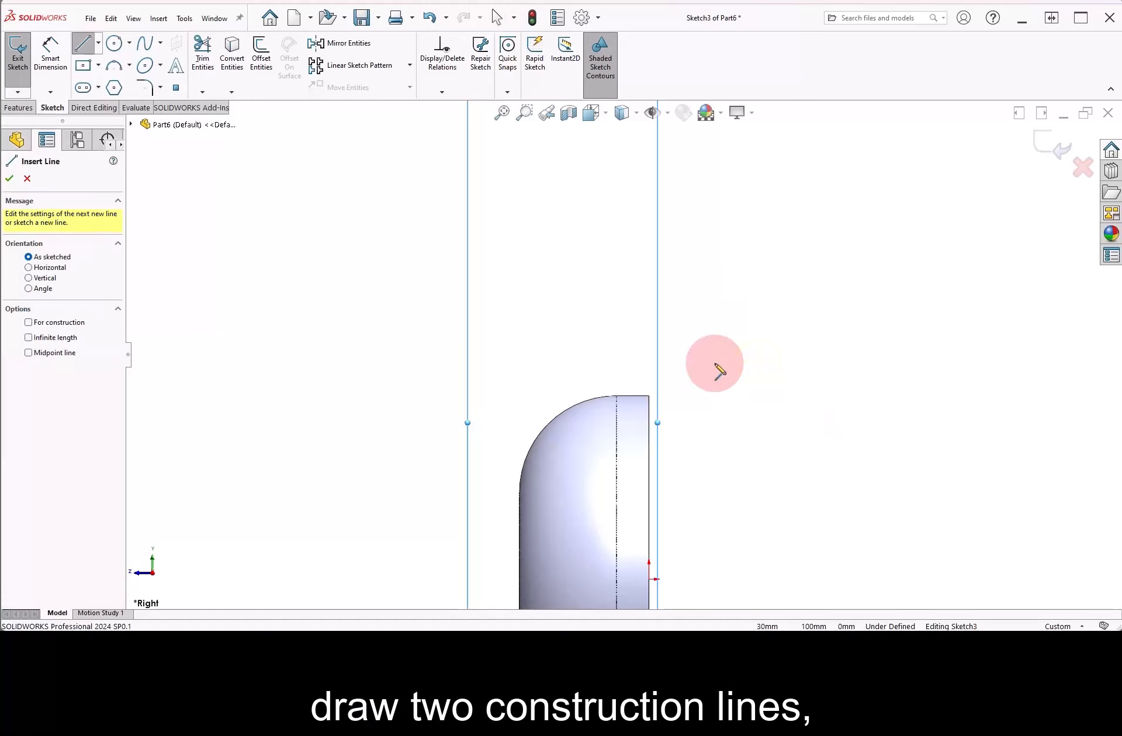
{"action": "left_click", "coordinate": [648, 579]}
{"action": "left_click", "coordinate": [806, 579]}
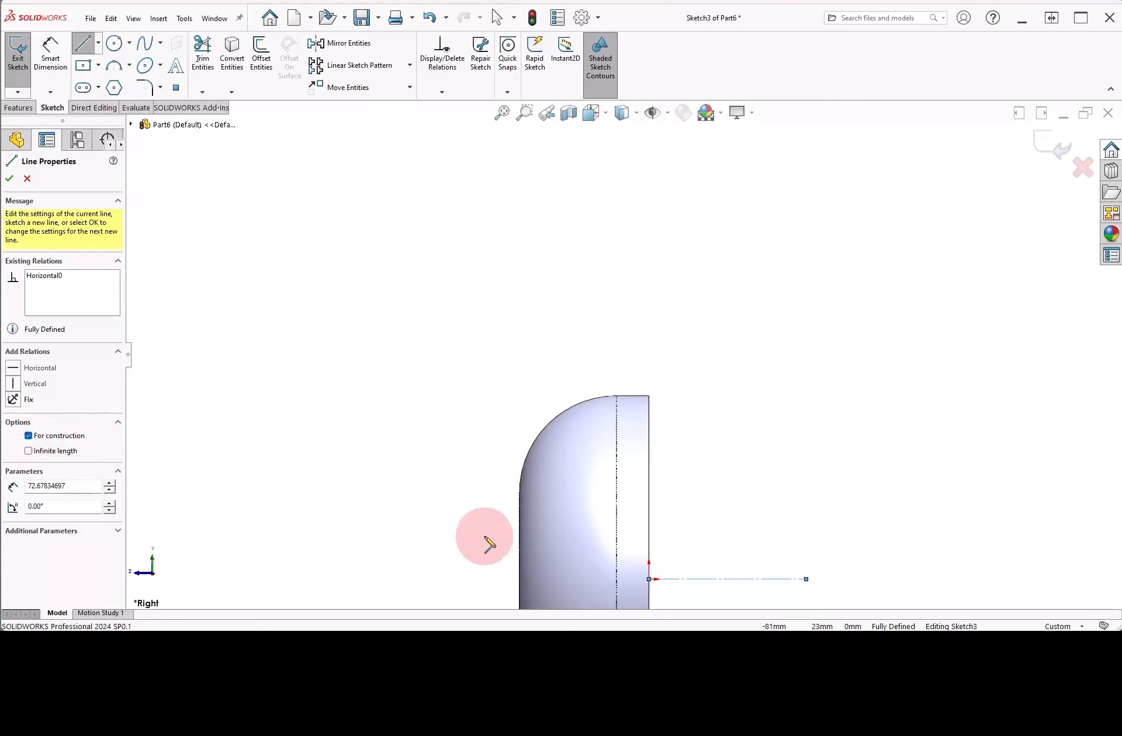
{"action": "left_click", "coordinate": [518, 579]}
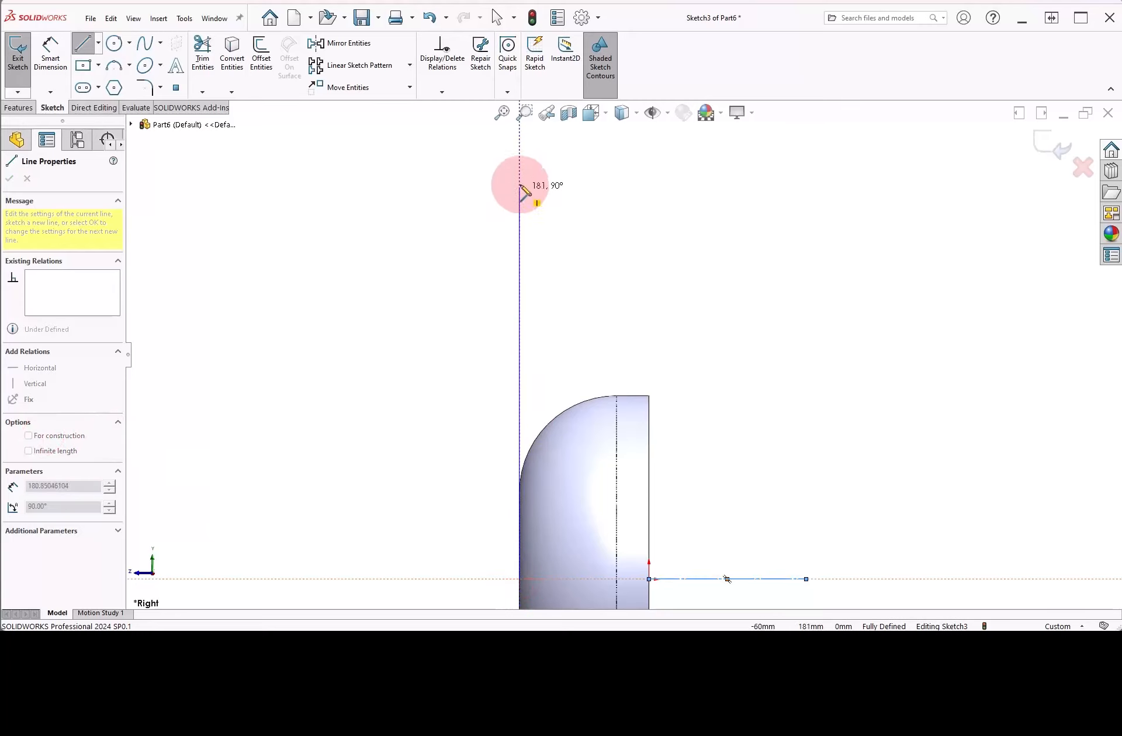
{"action": "double_click", "coordinate": [519, 166]}
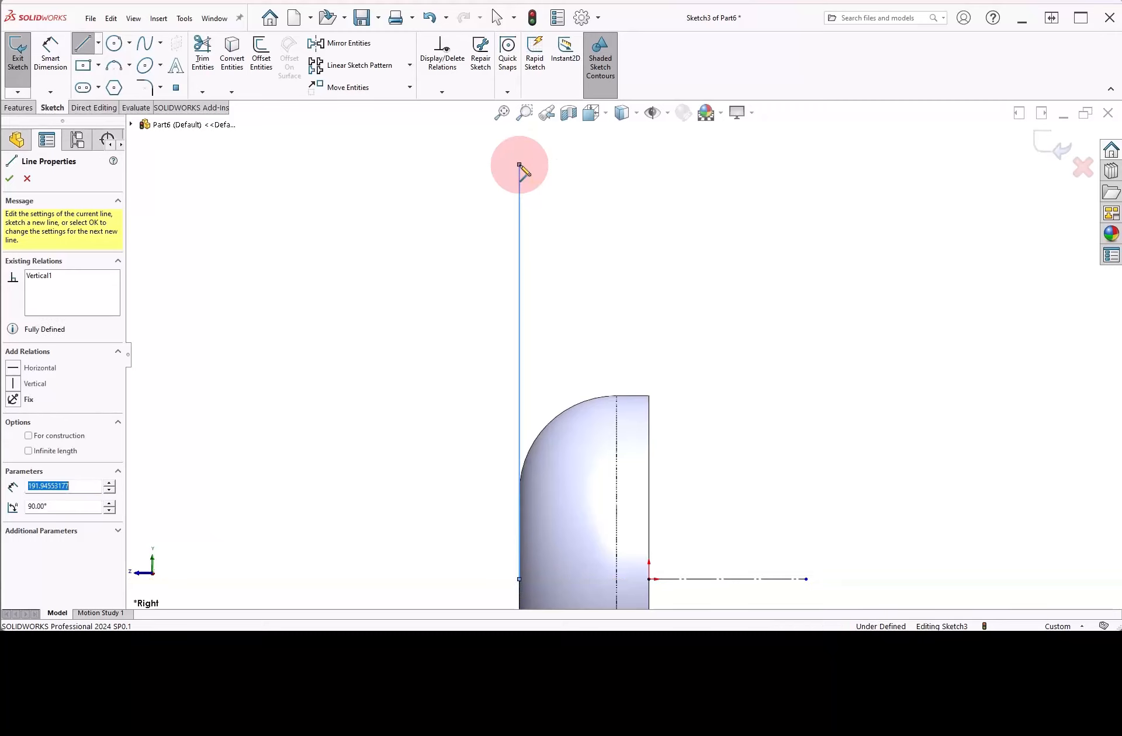
{"action": "left_click", "coordinate": [64, 438]}
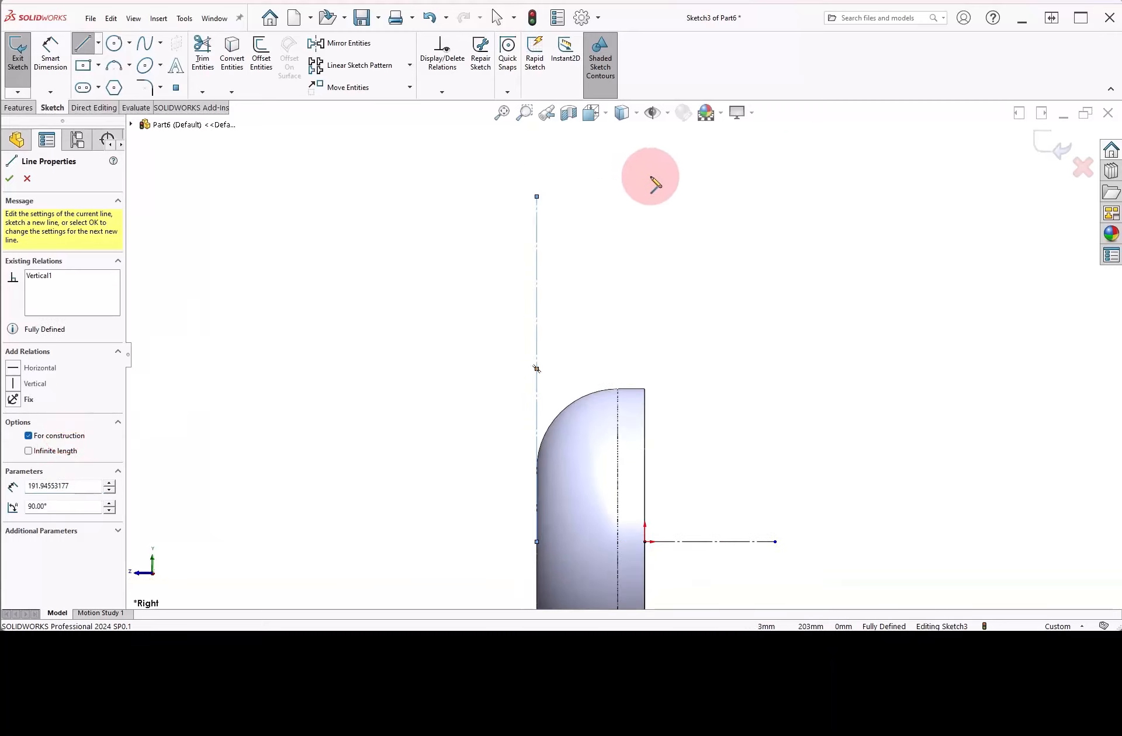
Sketch an open five-line profile above the body: slanted ends, horizontals about 36 and 94 mm joined by a slant, meeting the vertical construction line's upper end.
{"action": "scroll", "coordinate": [690, 278], "scroll_direction": "up", "scroll_amount": 1}
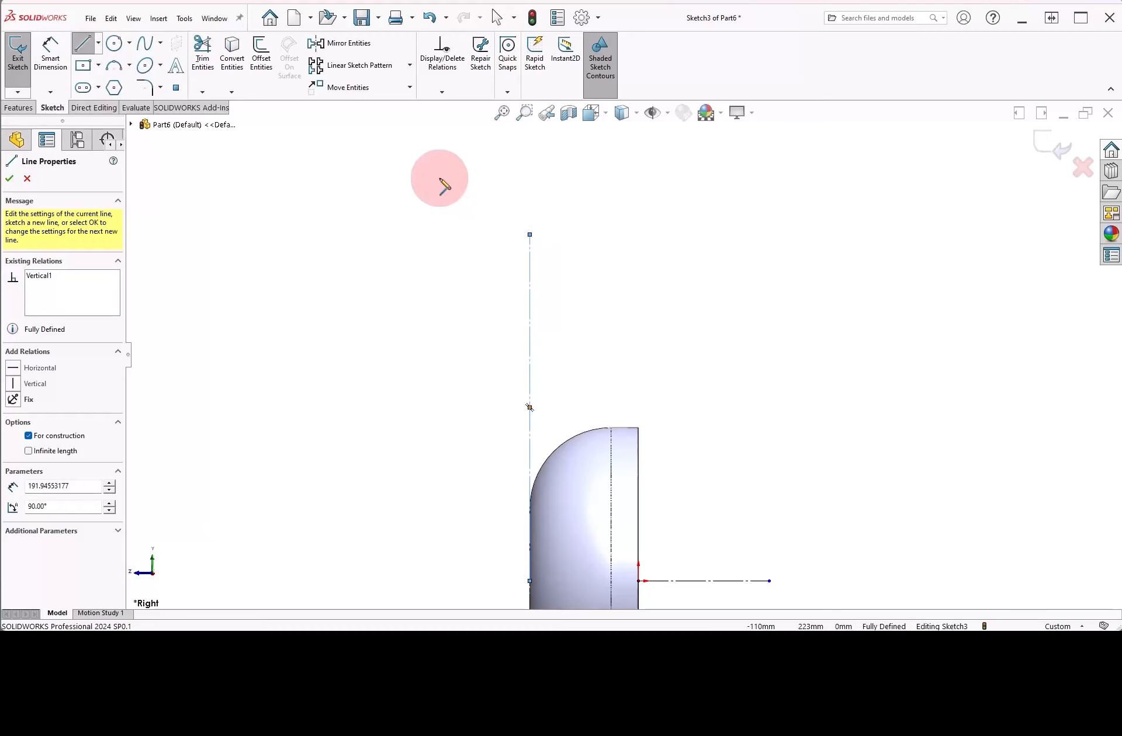
{"action": "left_click_drag", "start_coordinate": [438, 179], "coordinate": [474, 224]}
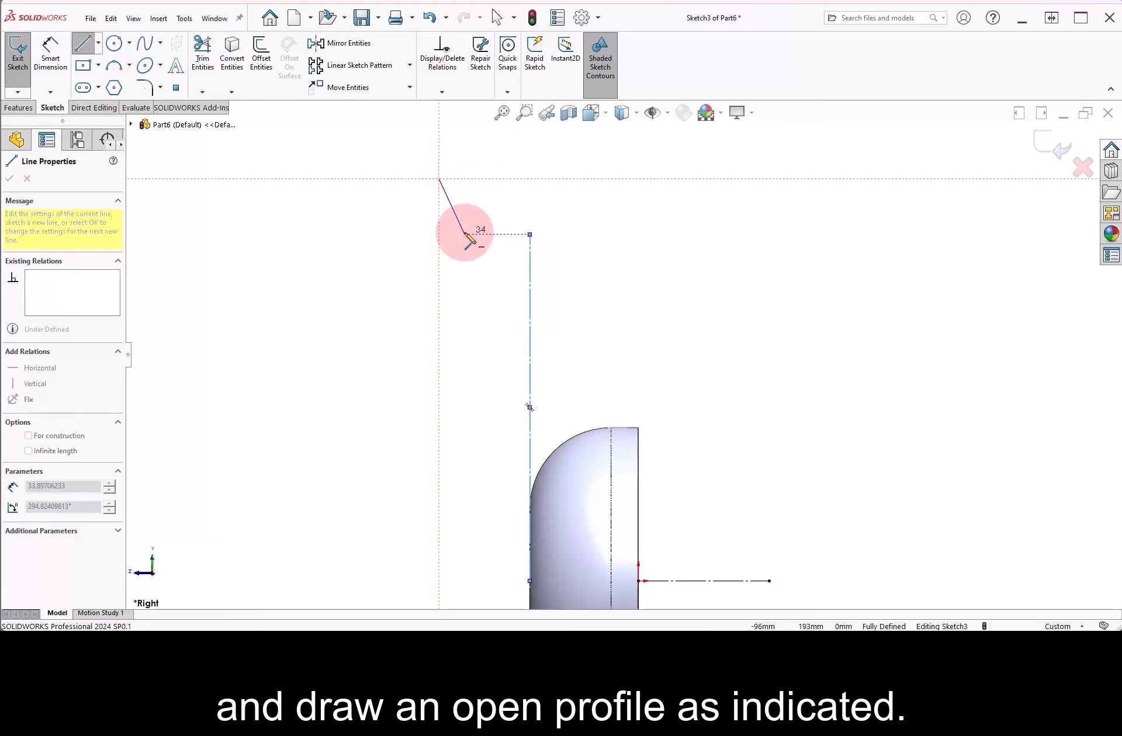
{"action": "left_click", "coordinate": [464, 235]}
{"action": "left_click", "coordinate": [529, 235]}
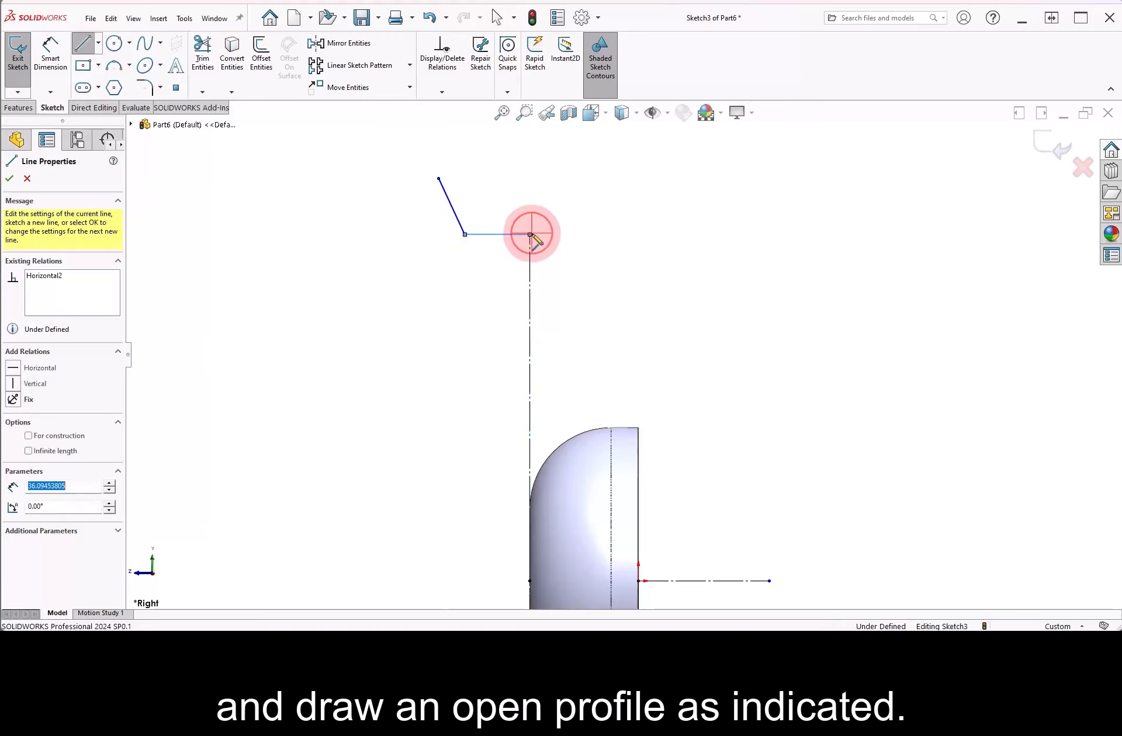
{"action": "left_click", "coordinate": [577, 264]}
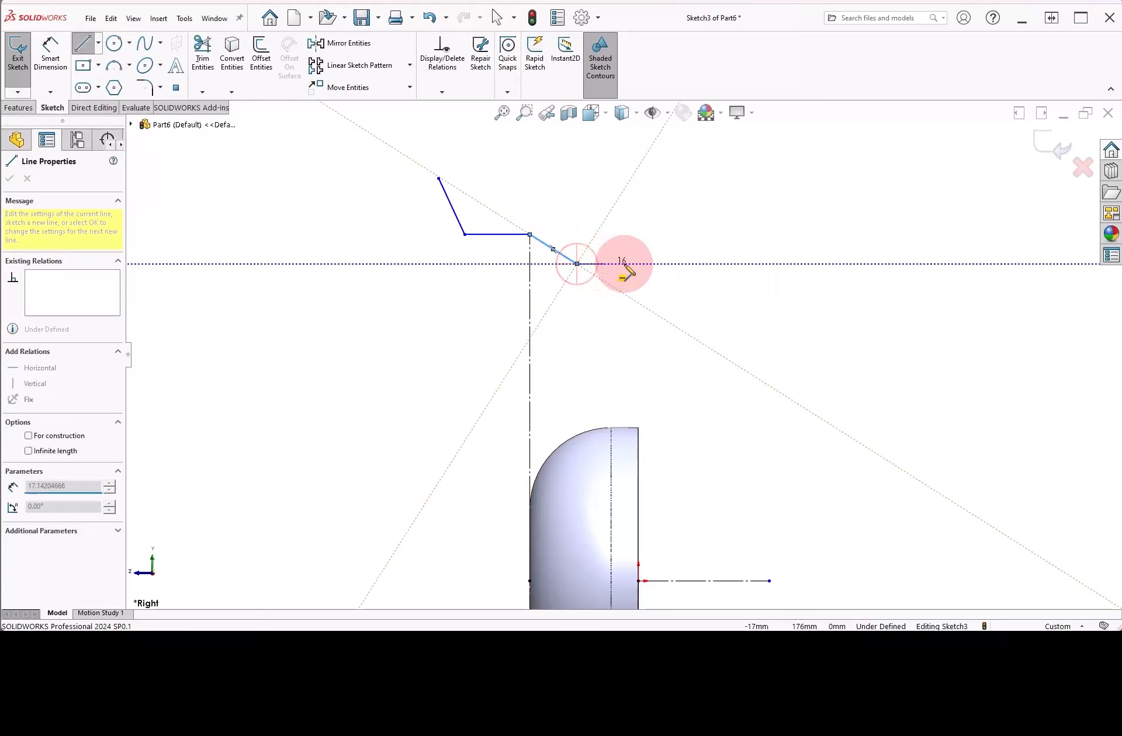
{"action": "left_click", "coordinate": [746, 263]}
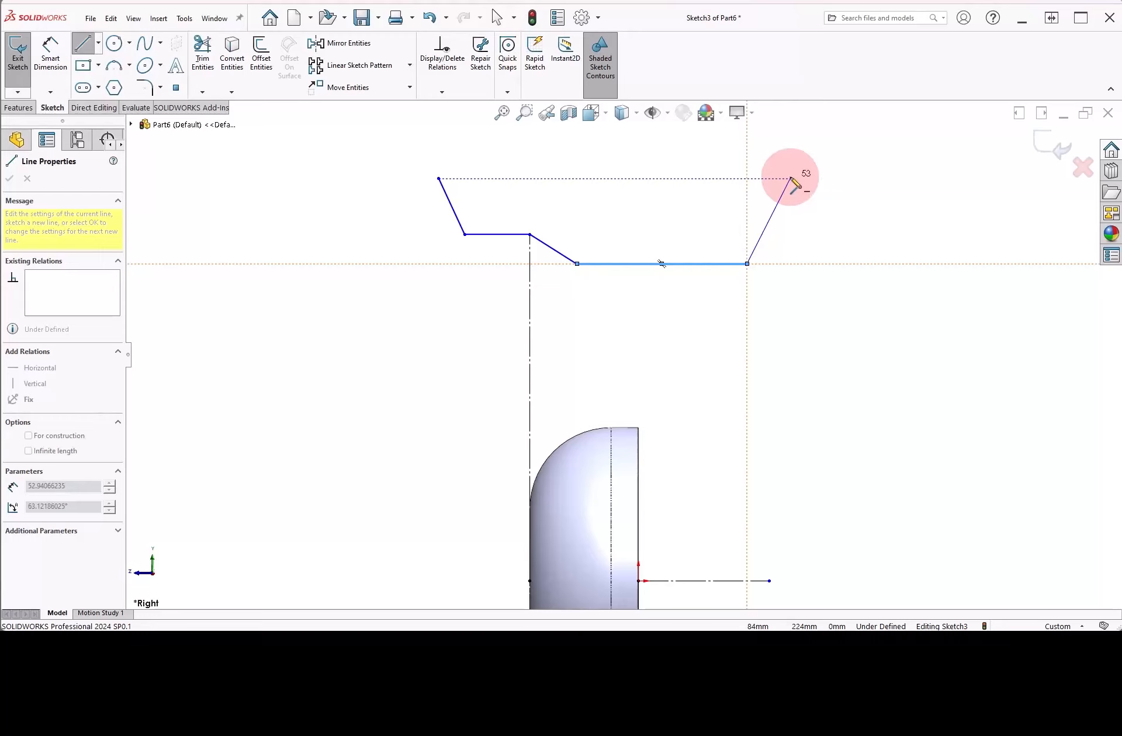
{"action": "left_click", "coordinate": [791, 178]}
{"action": "right_click", "coordinate": [821, 175]}
{"action": "left_click", "coordinate": [832, 204]}
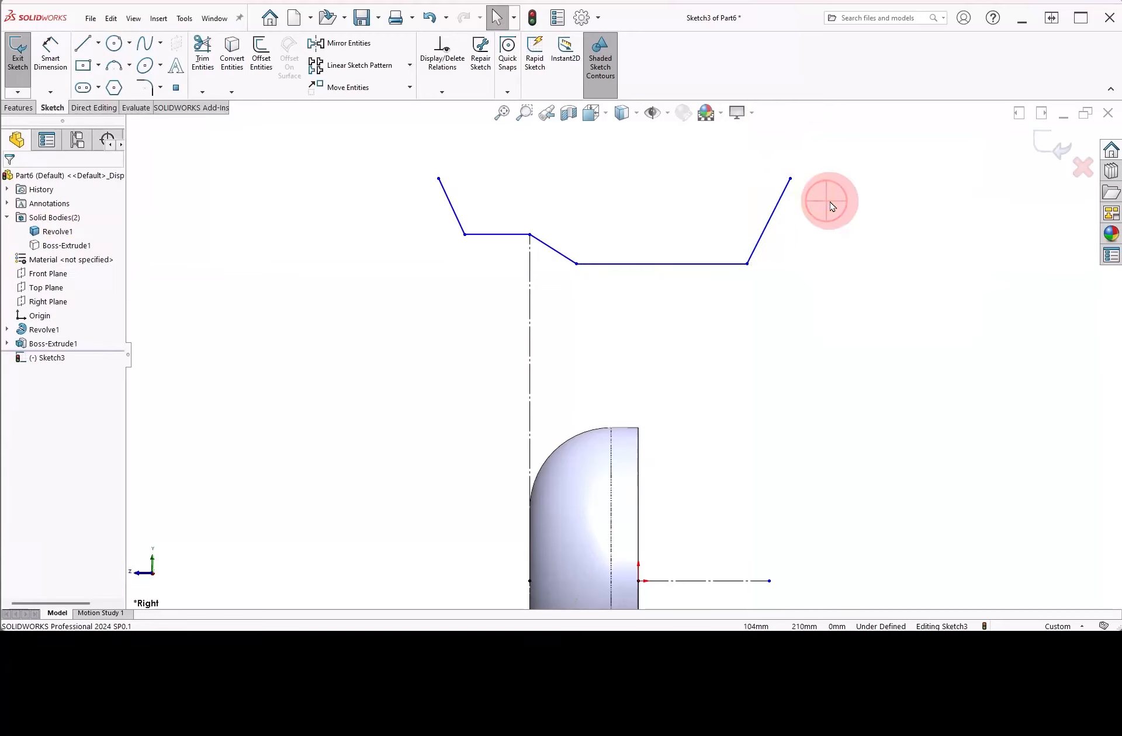
Add a 360 mm doubled dimension between the horizontal construction line and the profile's long lower horizontal line.
{"action": "right_click_drag", "start_coordinate": [843, 309], "coordinate": [859, 243]}
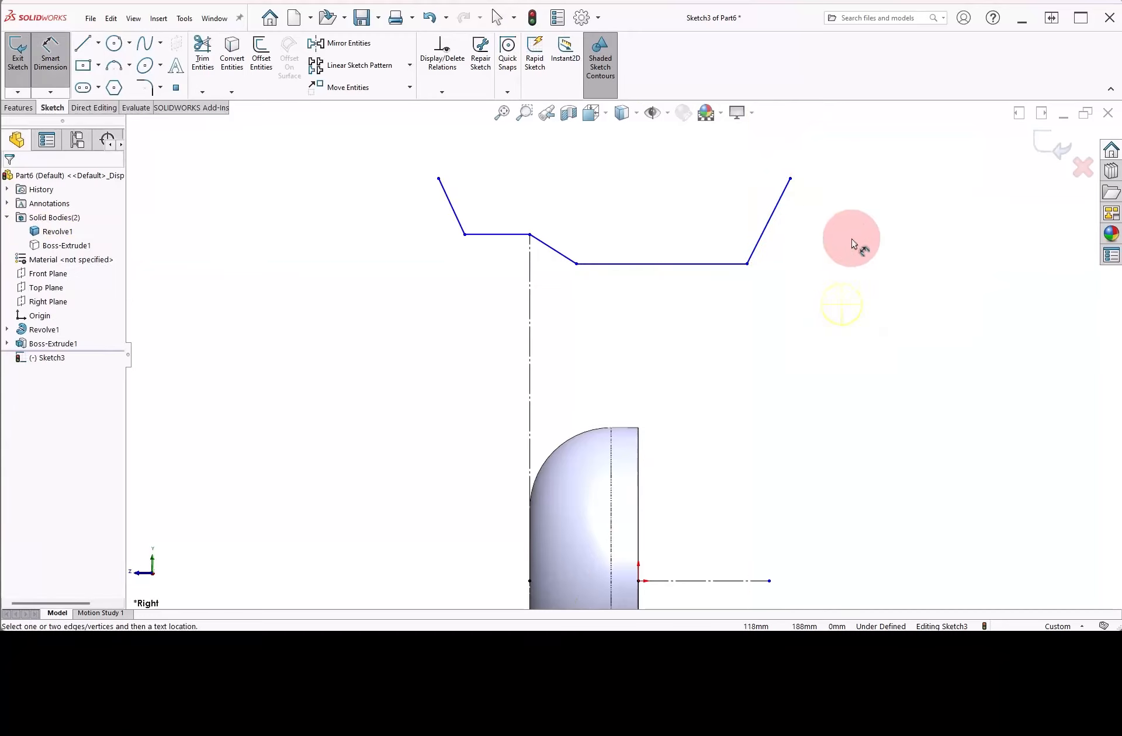
{"action": "left_click", "coordinate": [703, 580]}
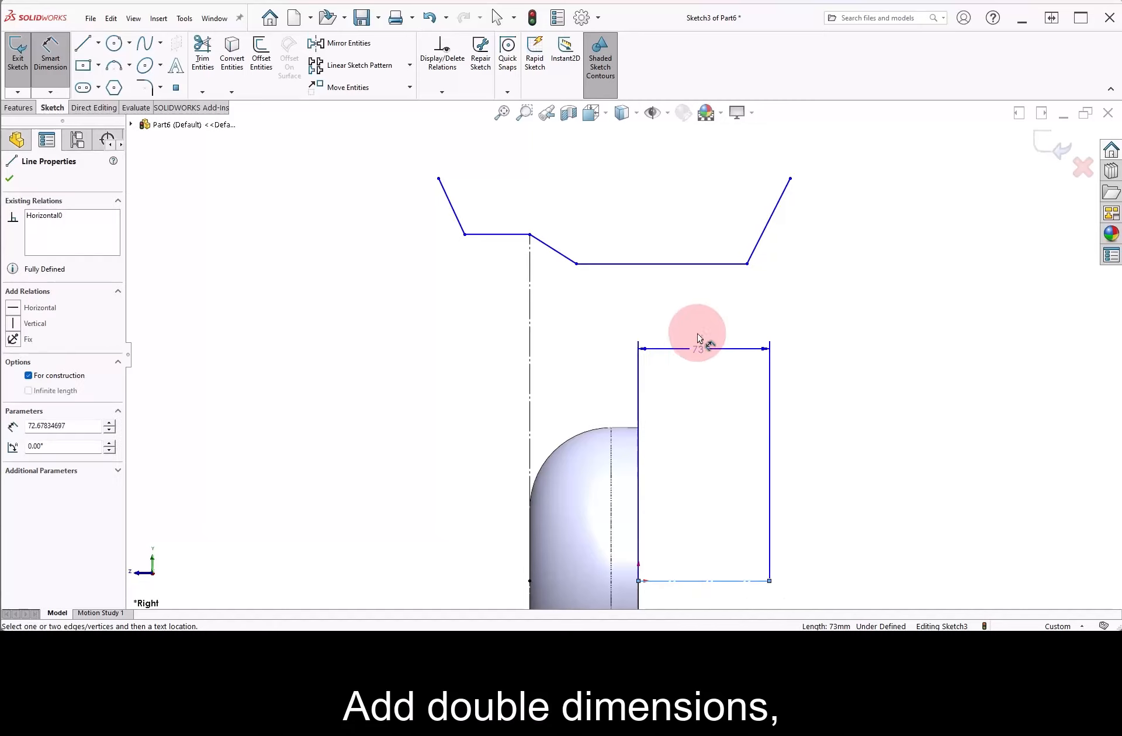
{"action": "left_click", "coordinate": [693, 263]}
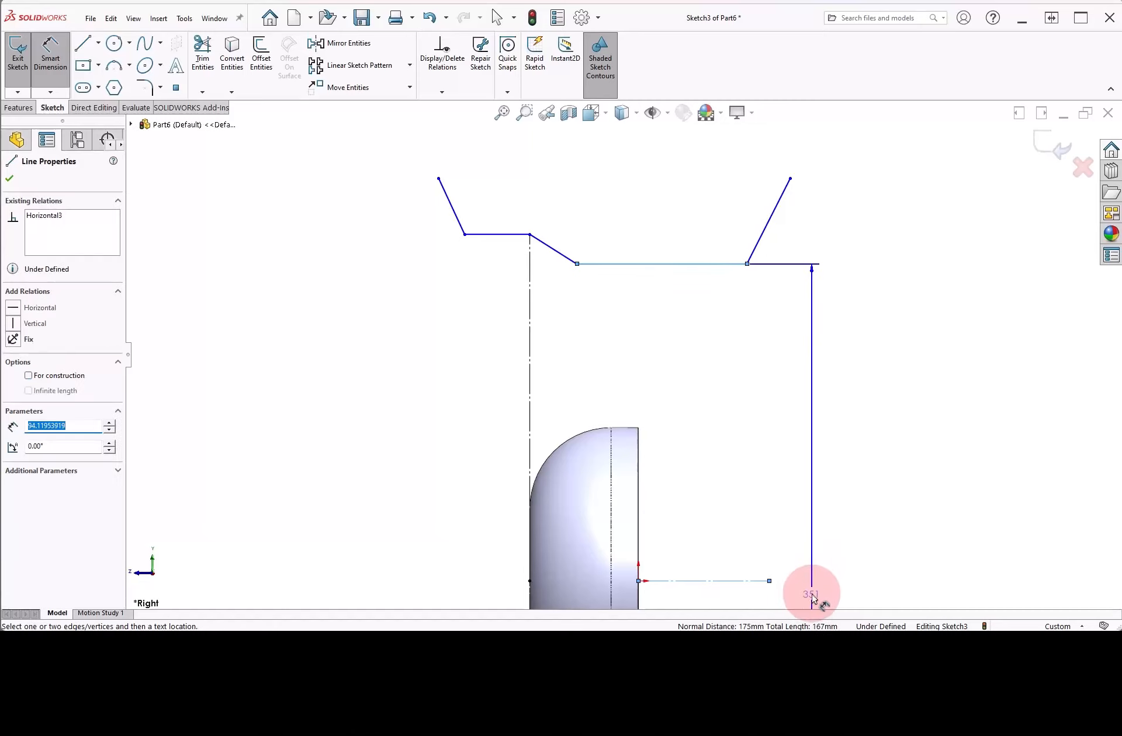
{"action": "left_click", "coordinate": [814, 593]}
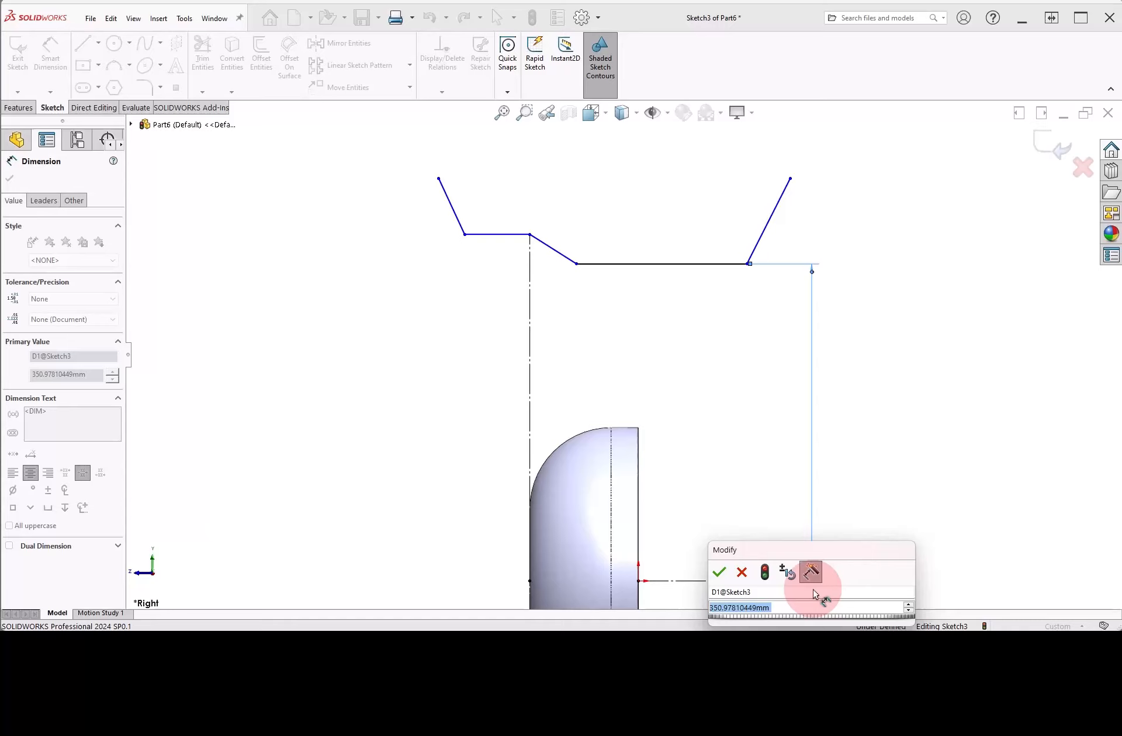
{"action": "type", "text": "30"}
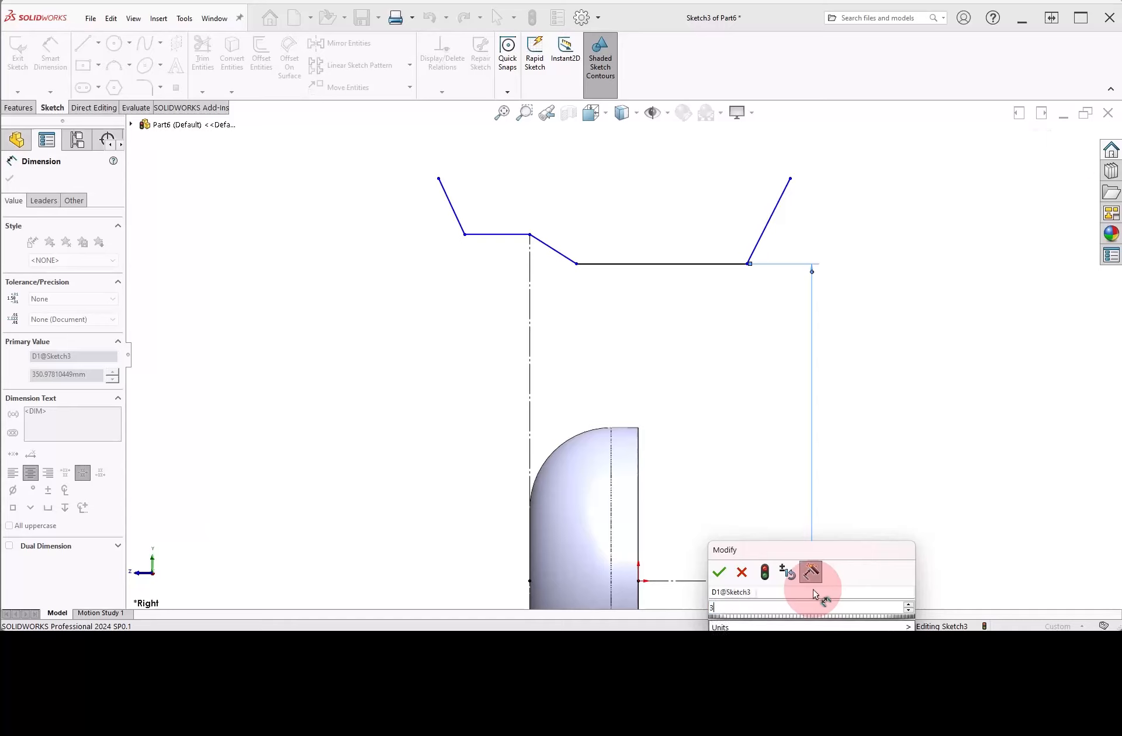
{"action": "key", "text": "Return"}
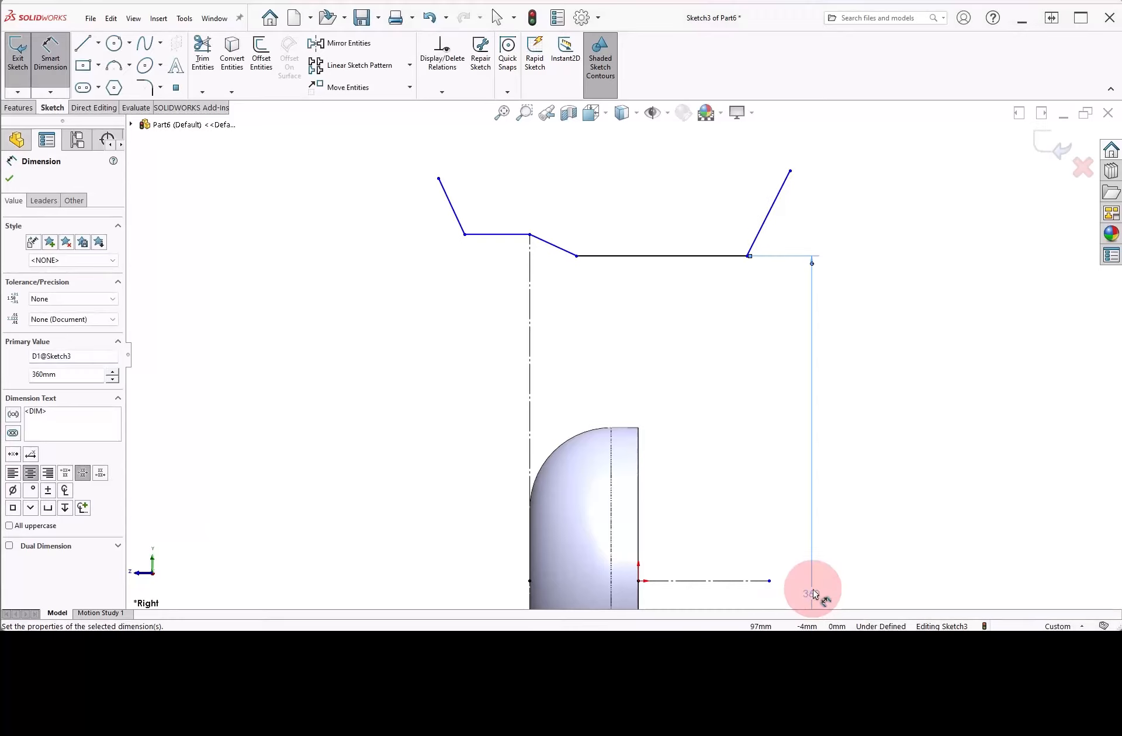
Add a 380 mm doubled dimension from the horizontal construction line to the profile's short horizontal line.
{"action": "left_click", "coordinate": [495, 235]}
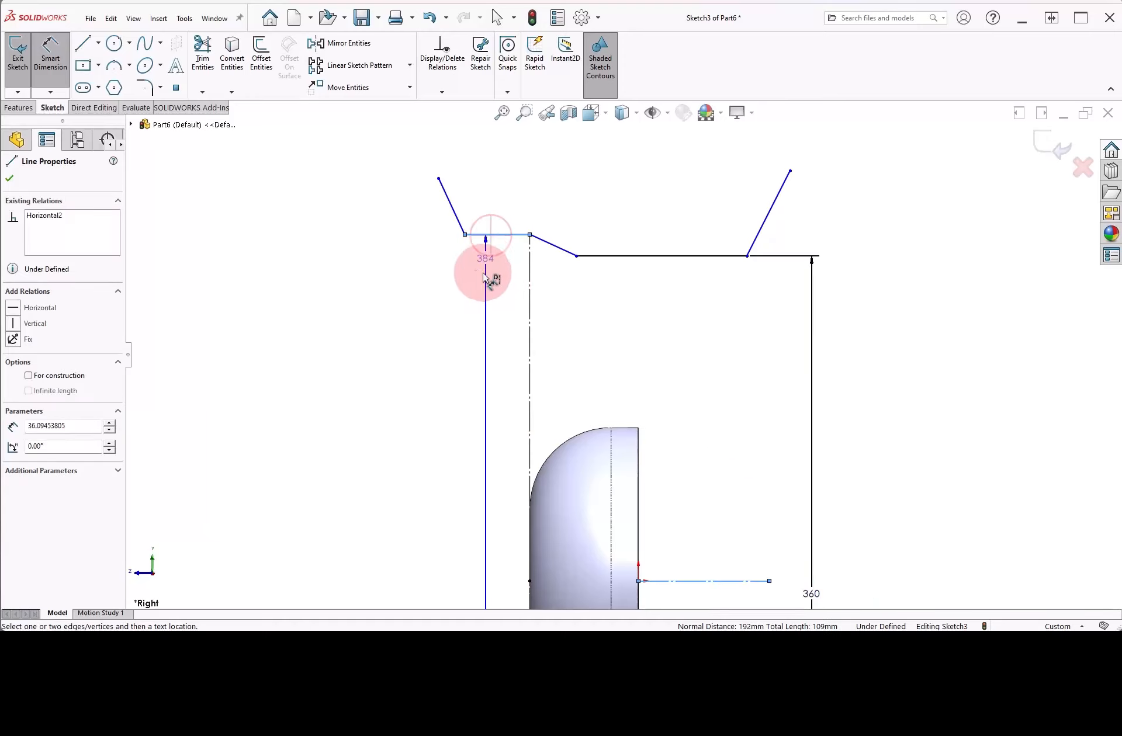
{"action": "left_click", "coordinate": [437, 388]}
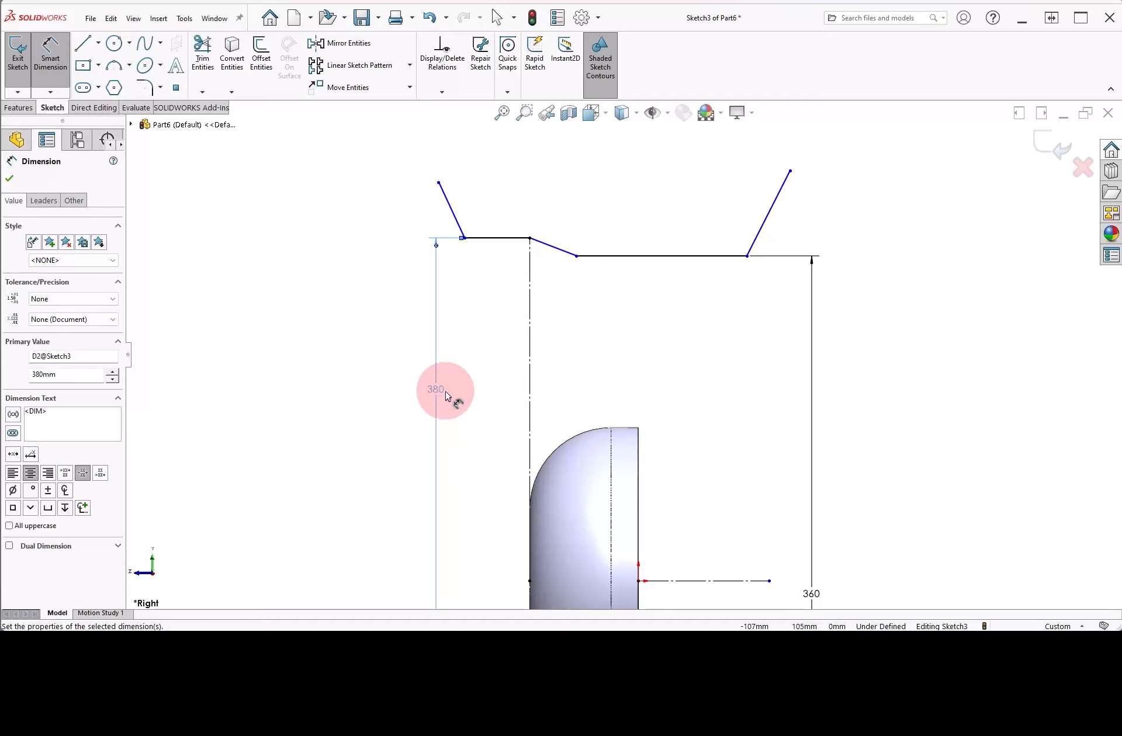
{"action": "left_click", "coordinate": [483, 321]}
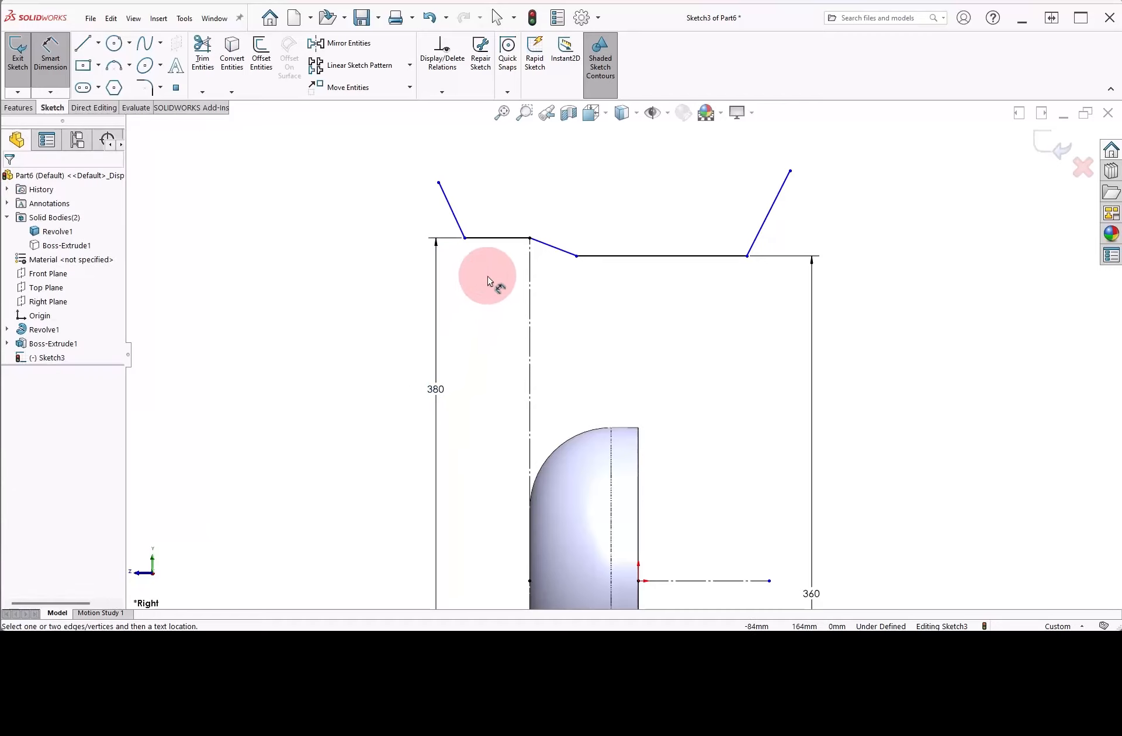
Add an 80° angular dimension between the profile's short horizontal line and its adjoining slanted end line.
{"action": "left_click", "coordinate": [495, 238]}
{"action": "left_click", "coordinate": [454, 208]}
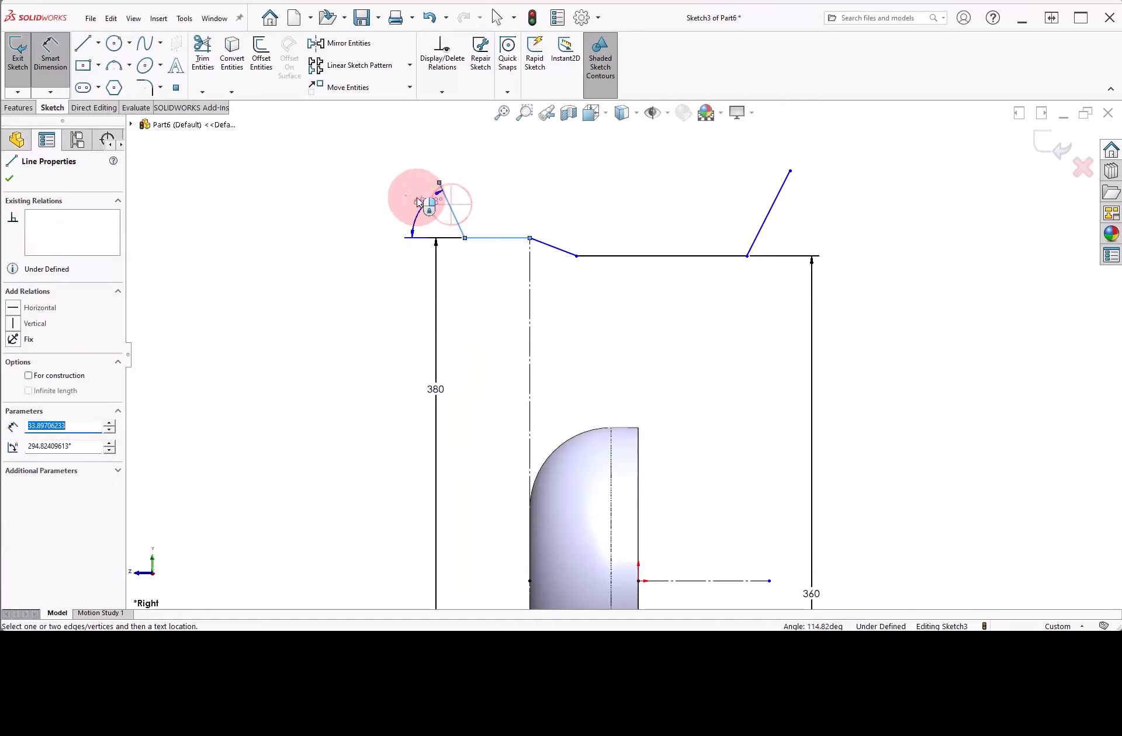
{"action": "left_click", "coordinate": [388, 185]}
{"action": "type", "text": "80"}
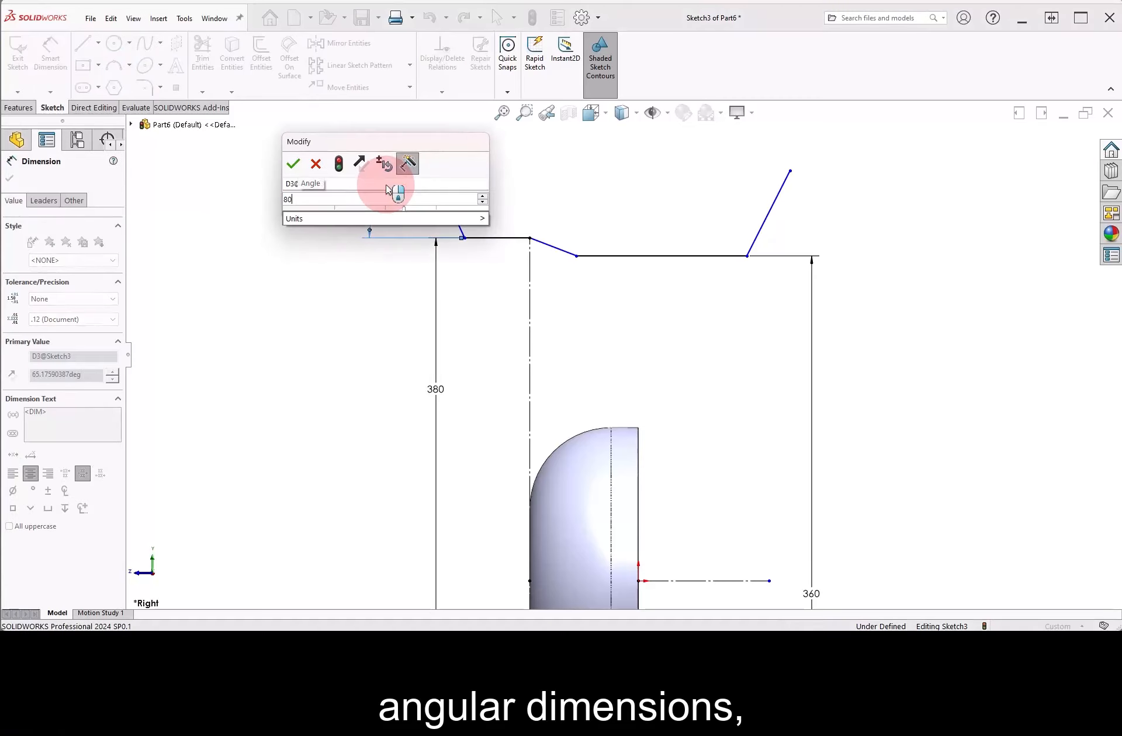
{"action": "key", "text": "Return"}
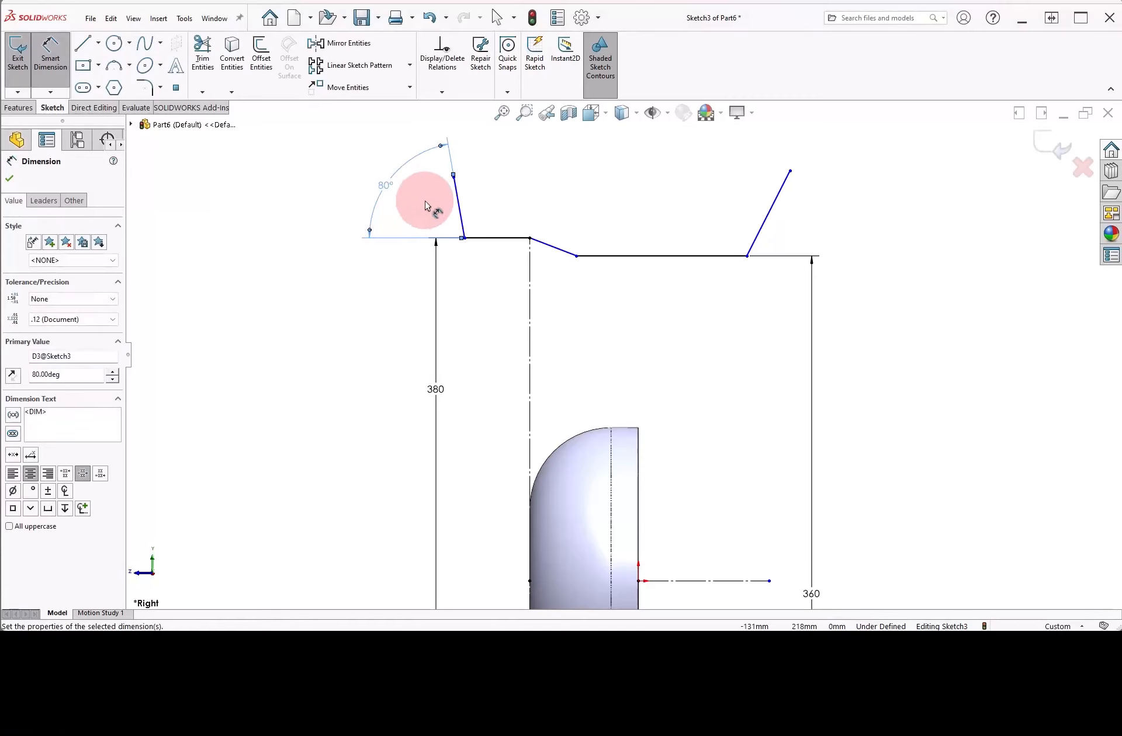
Add a 55° angular dimension between the profile's long horizontal line and the slanted end line at its outer end.
{"action": "left_click", "coordinate": [718, 256]}
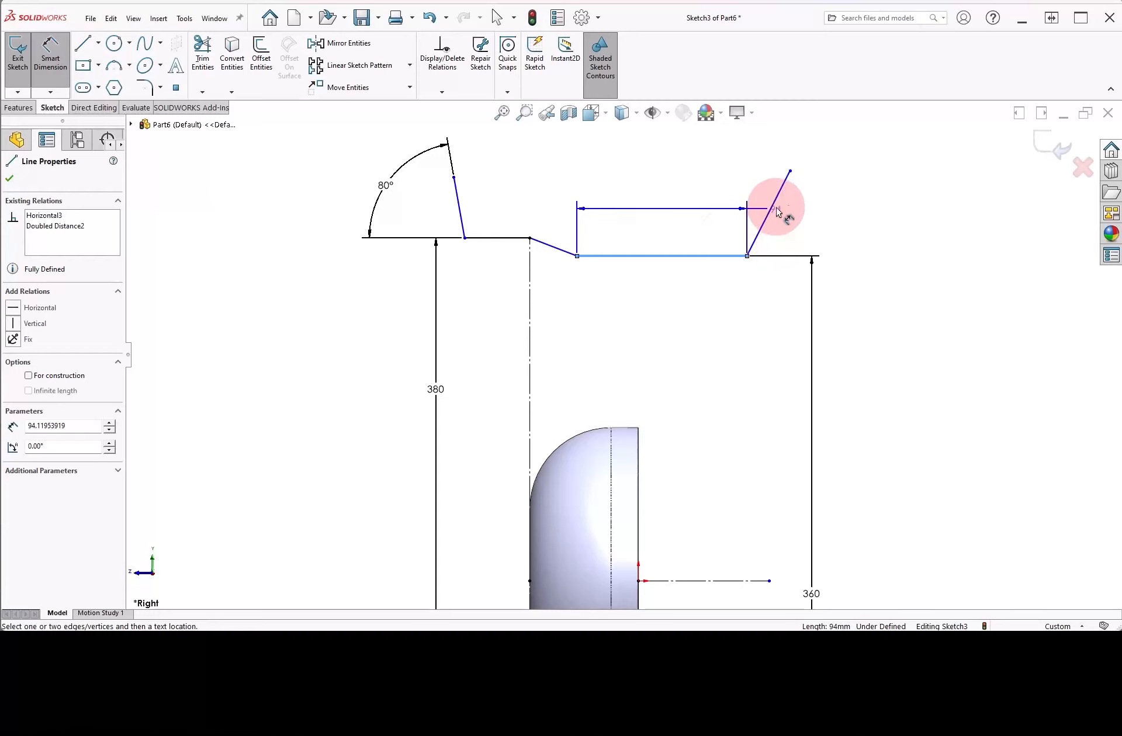
{"action": "left_click", "coordinate": [777, 208]}
{"action": "left_click", "coordinate": [809, 227]}
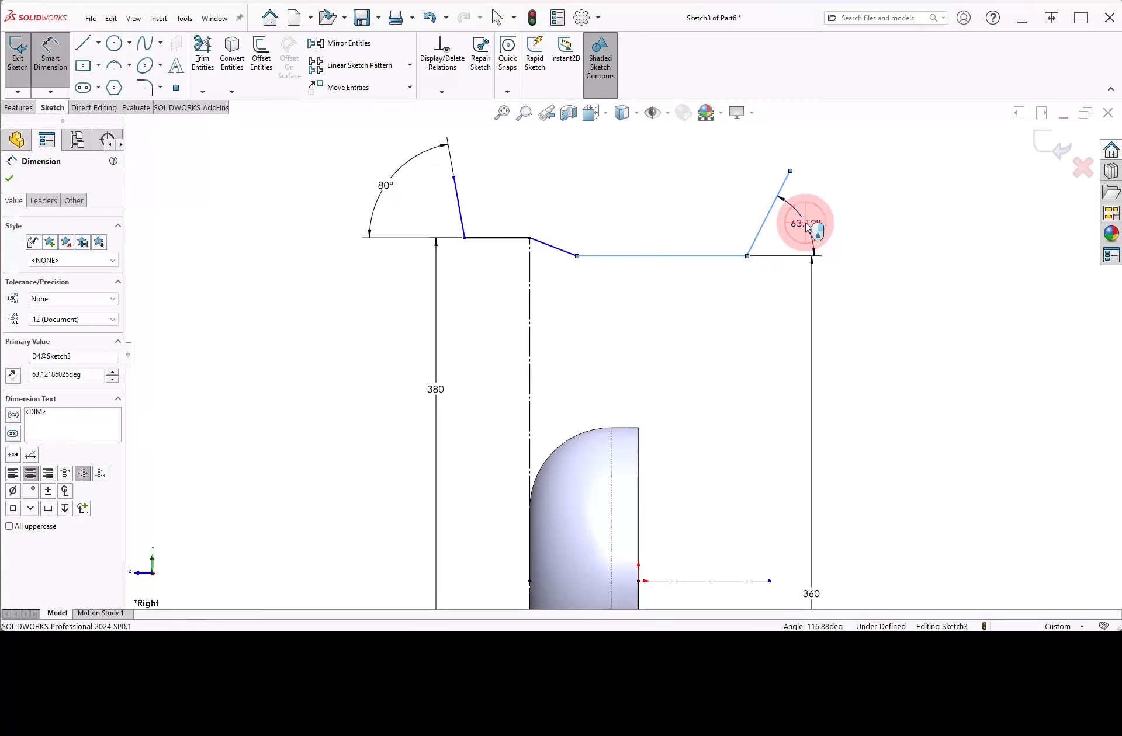
{"action": "type", "text": "55"}
{"action": "key", "text": "Return"}
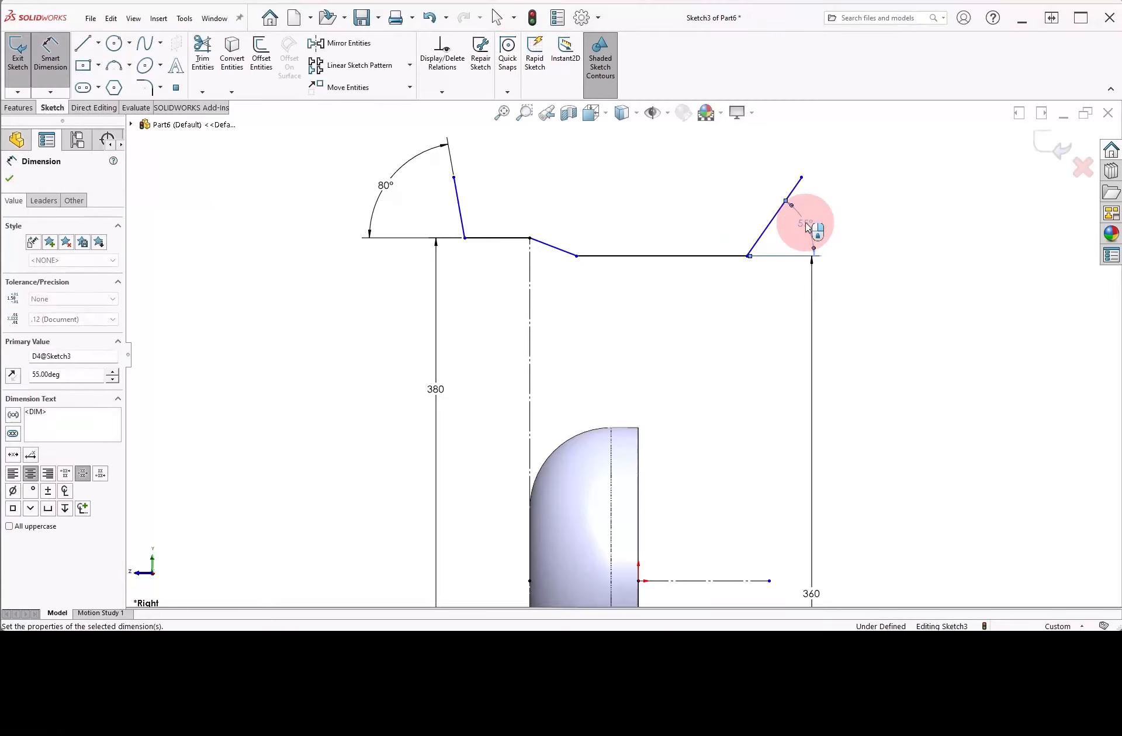
Add a 125° angular dimension between the long horizontal line and the slanted line joining it to the short horizontal line.
{"action": "left_click", "coordinate": [631, 246]}
{"action": "left_click", "coordinate": [614, 257]}
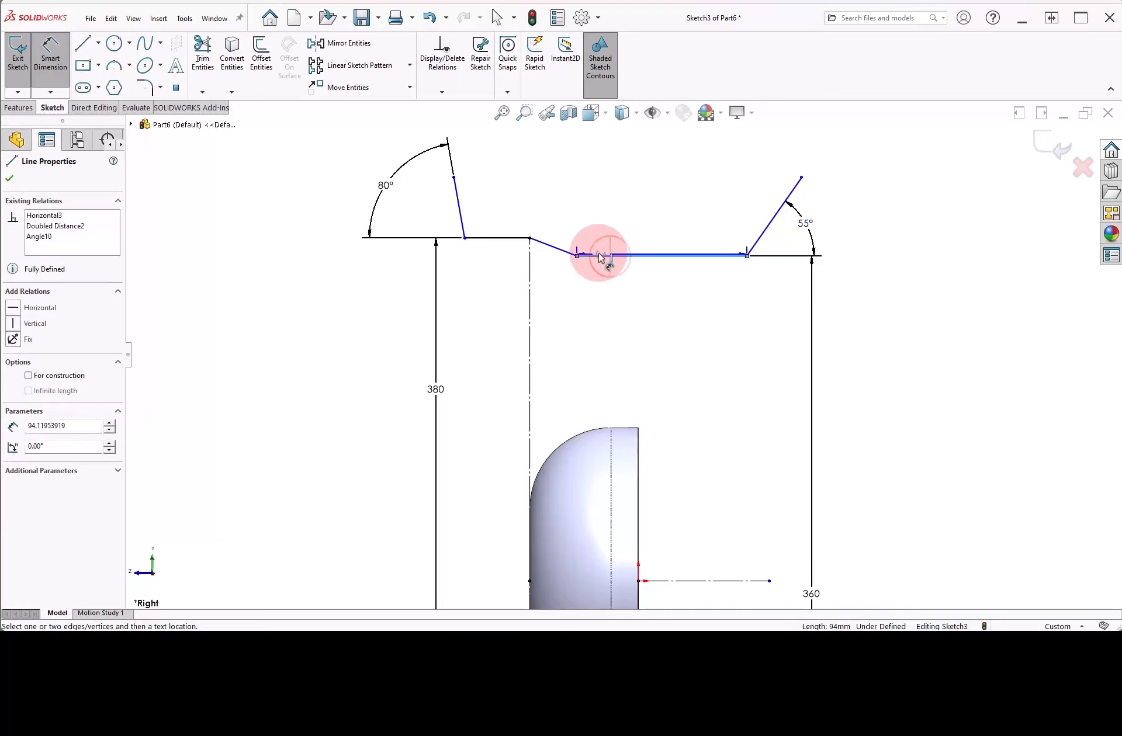
{"action": "left_click", "coordinate": [552, 247]}
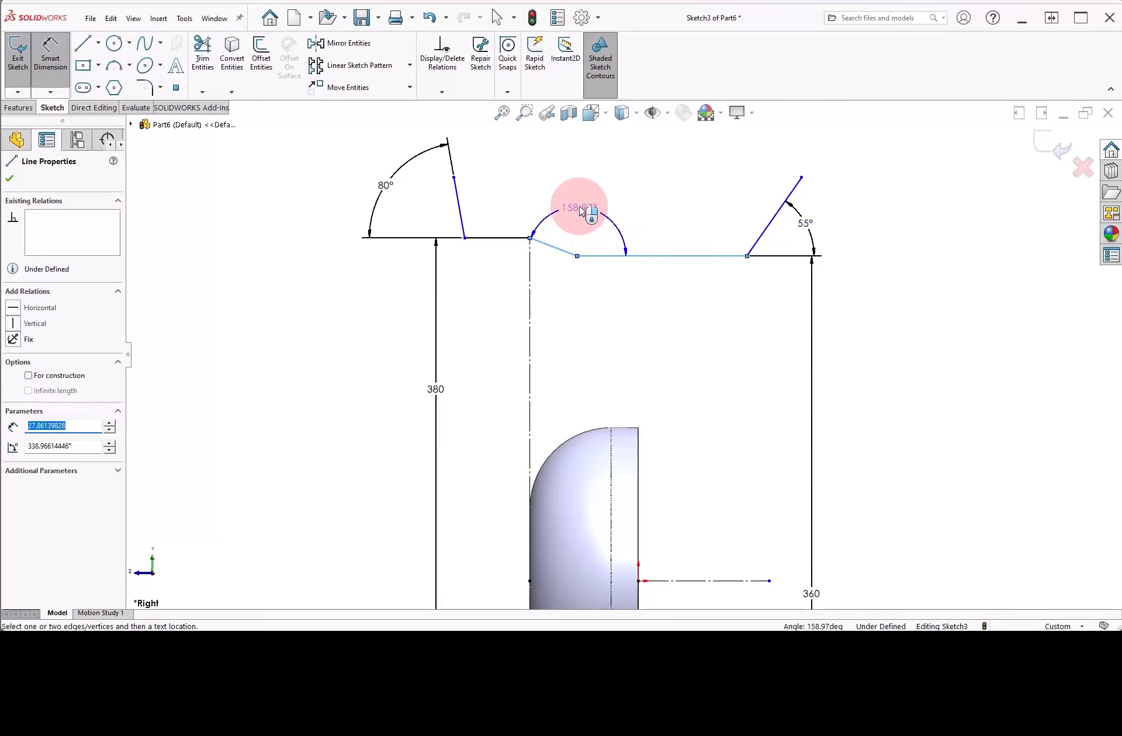
{"action": "left_click", "coordinate": [562, 202]}
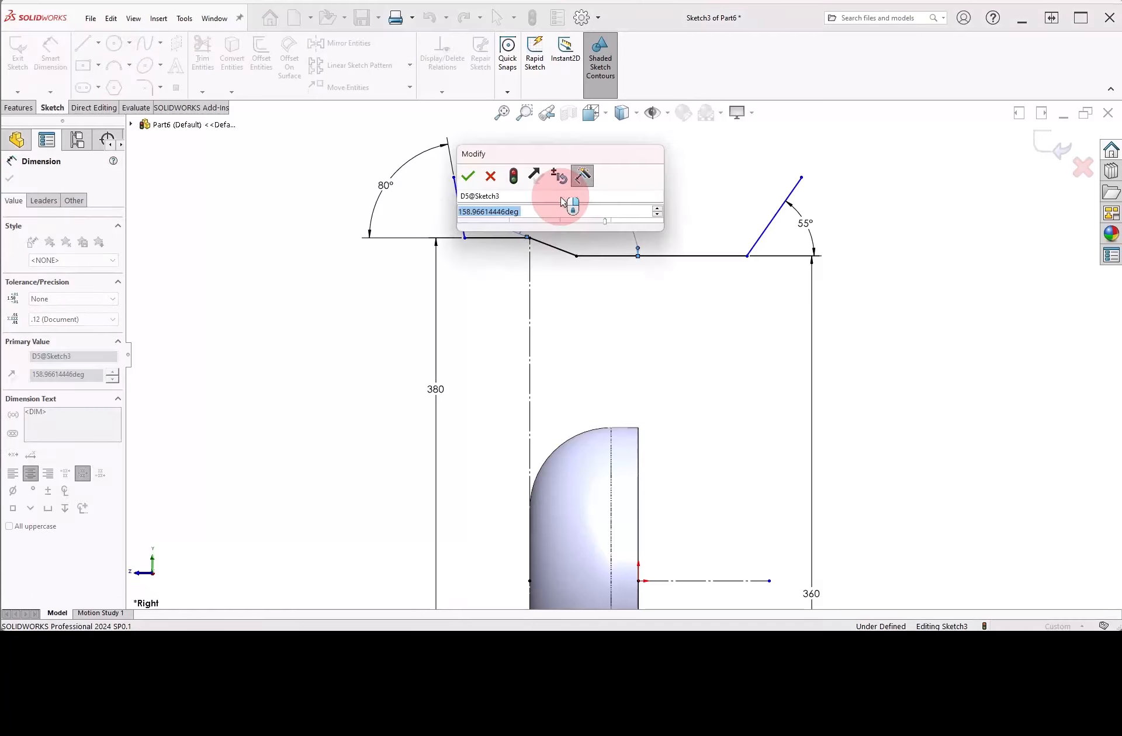
{"action": "type", "text": "125"}
{"action": "key", "text": "Return"}
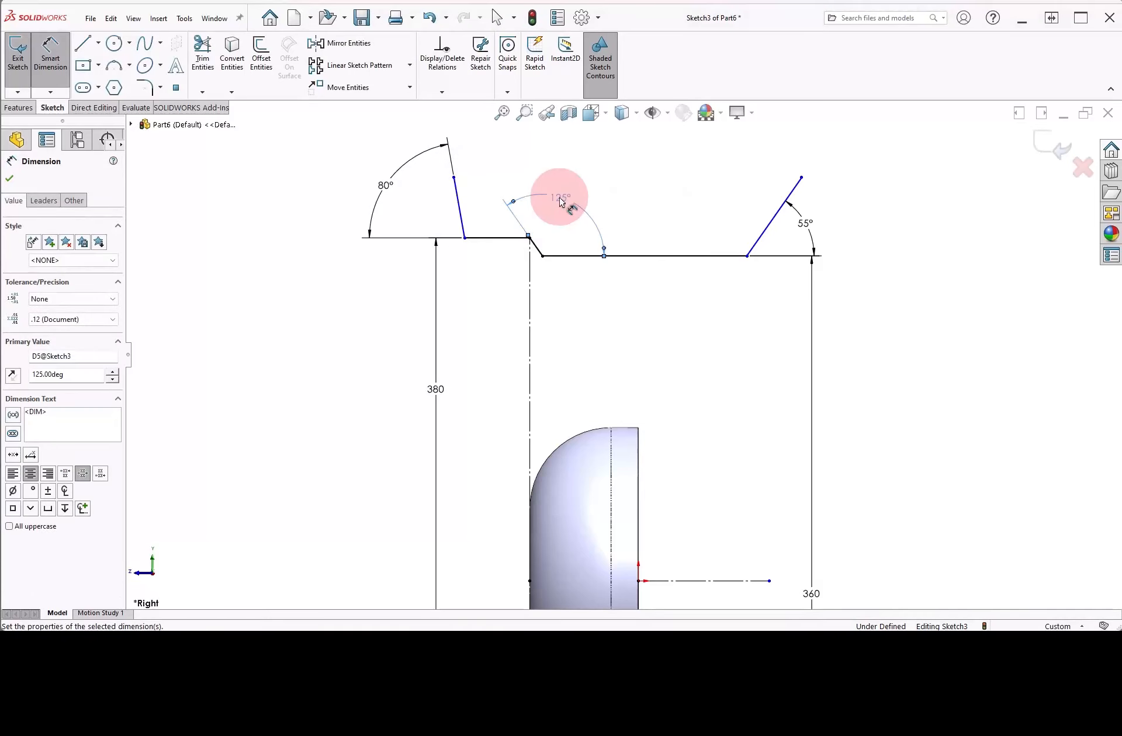
{"action": "left_click", "coordinate": [661, 205]}
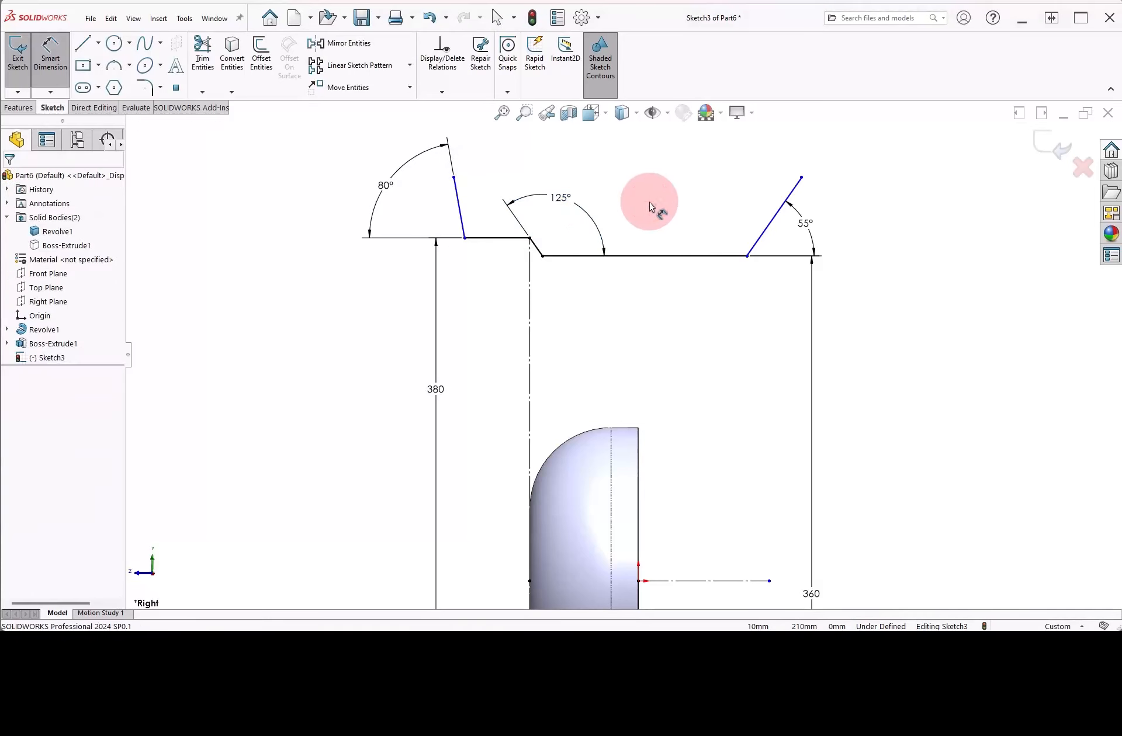
Dimension the profile's short horizontal line to a length of 20 mm.
{"action": "left_click", "coordinate": [486, 238]}
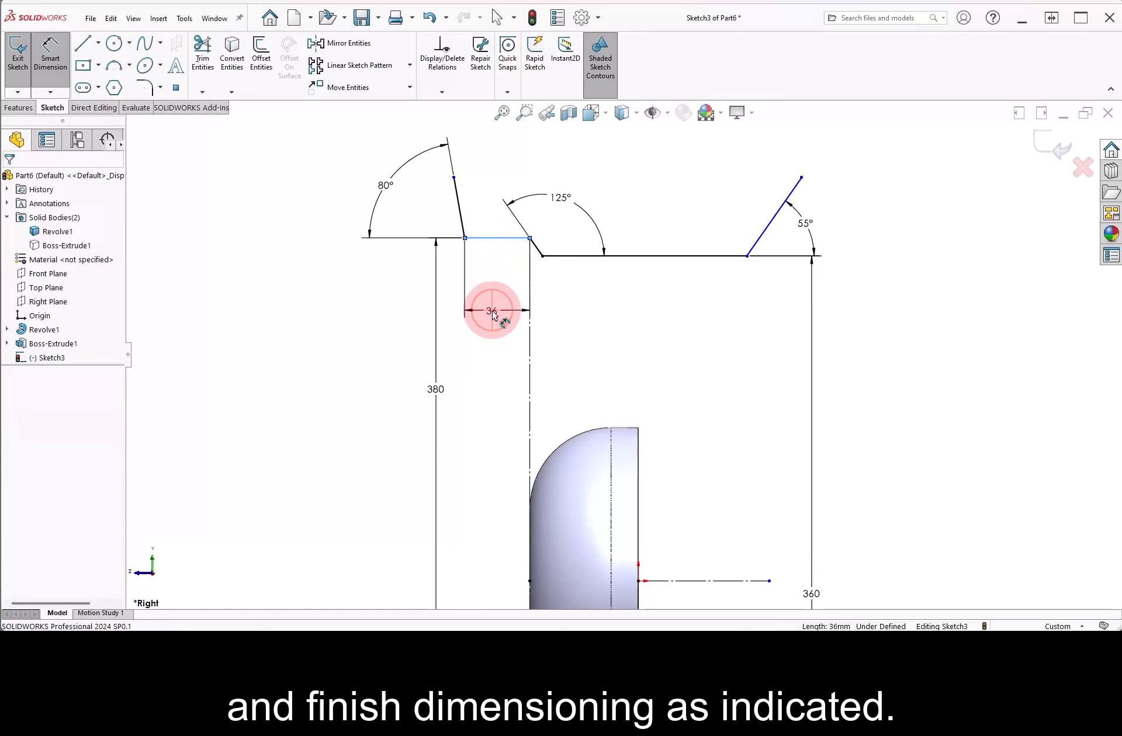
{"action": "left_click", "coordinate": [494, 313]}
{"action": "type", "text": "20"}
{"action": "key", "text": "Return"}
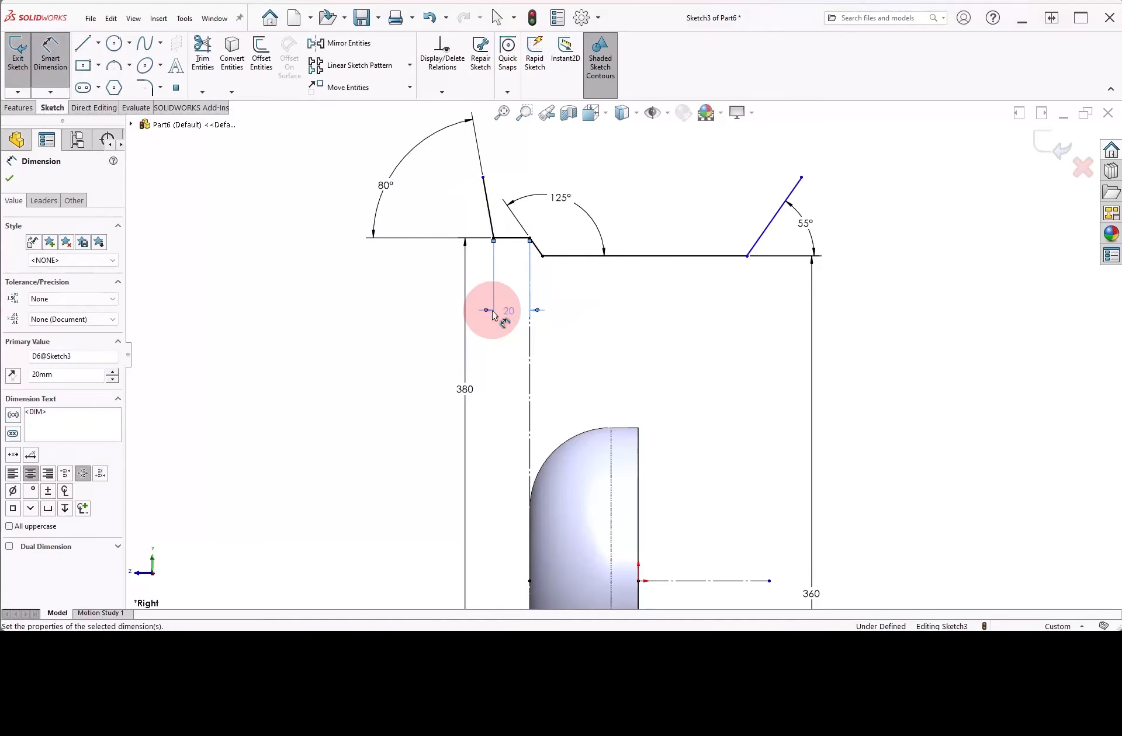
Dimension the profile's long horizontal line to a length of 160 mm.
{"action": "left_click", "coordinate": [639, 257]}
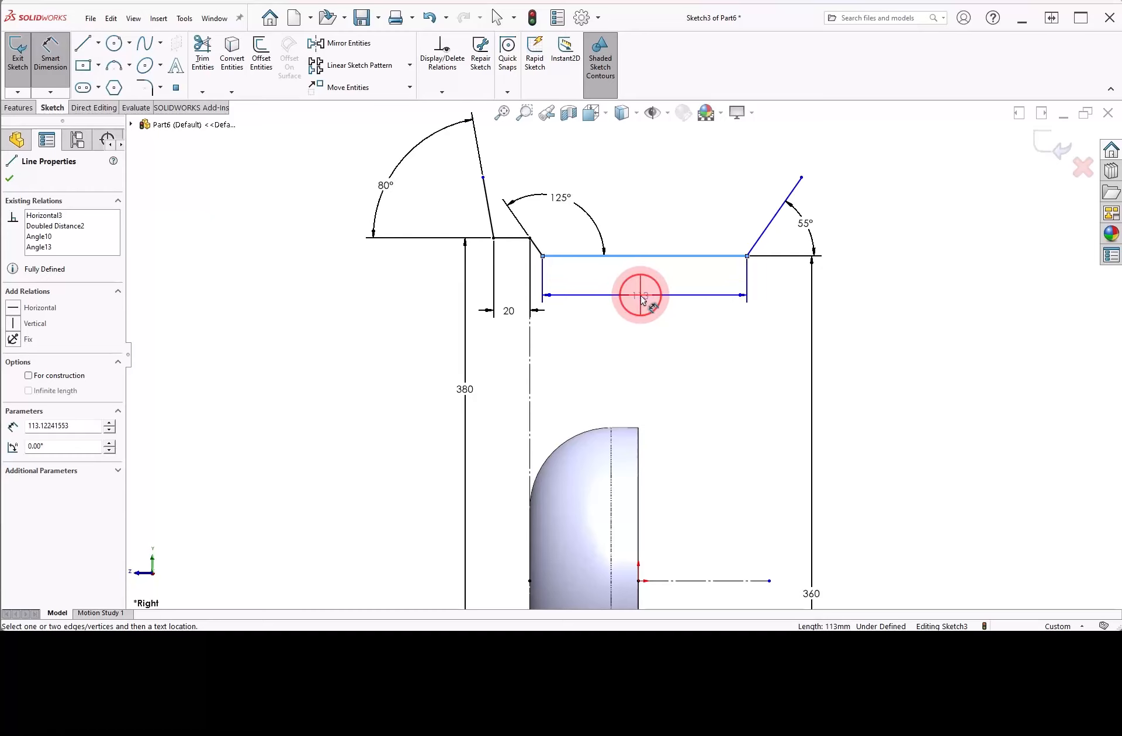
{"action": "left_click", "coordinate": [641, 299]}
{"action": "type", "text": "16"}
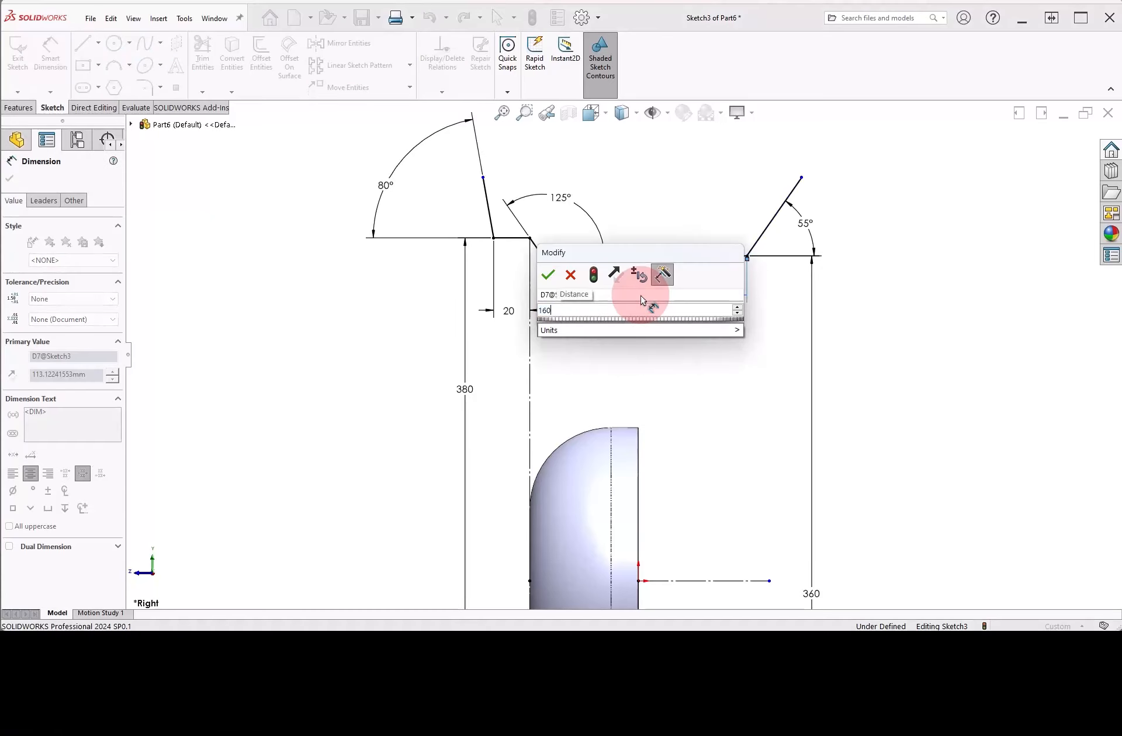
{"action": "type", "text": "0"}
{"action": "key", "text": "Return"}
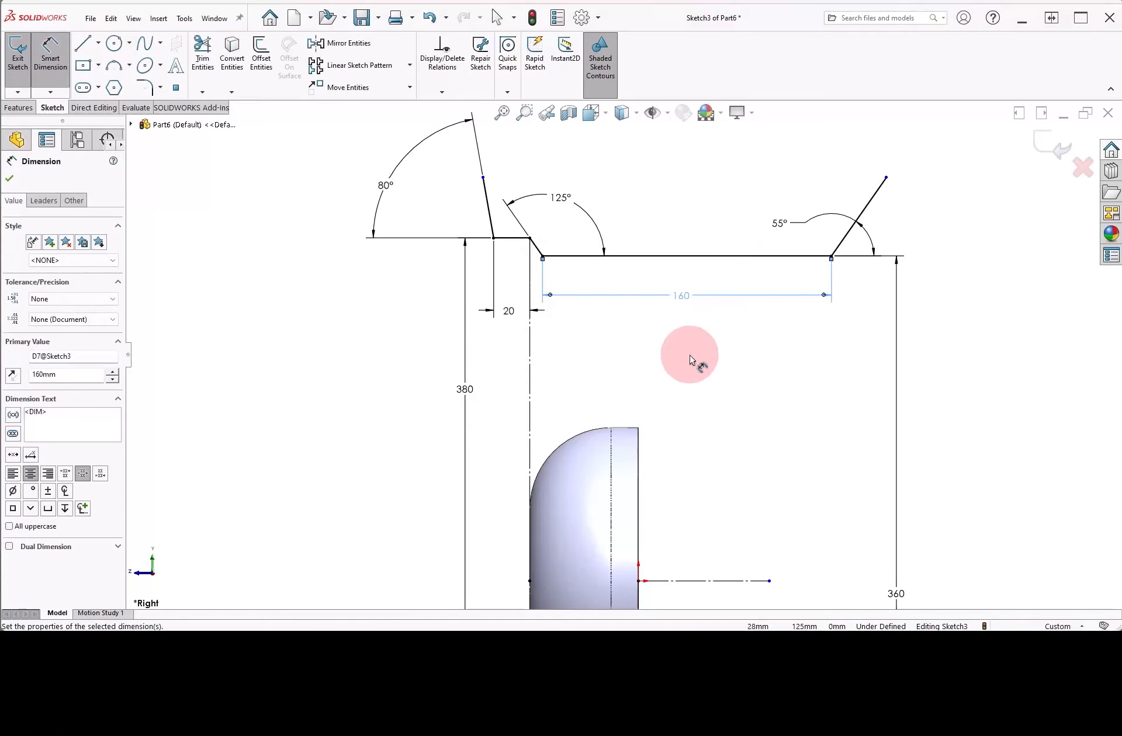
Set the vertical height of the 55° slanted end line to 25 mm and place the dimension outside the profile beside that line.
{"action": "left_click", "coordinate": [875, 202]}
{"action": "left_click", "coordinate": [730, 228]}
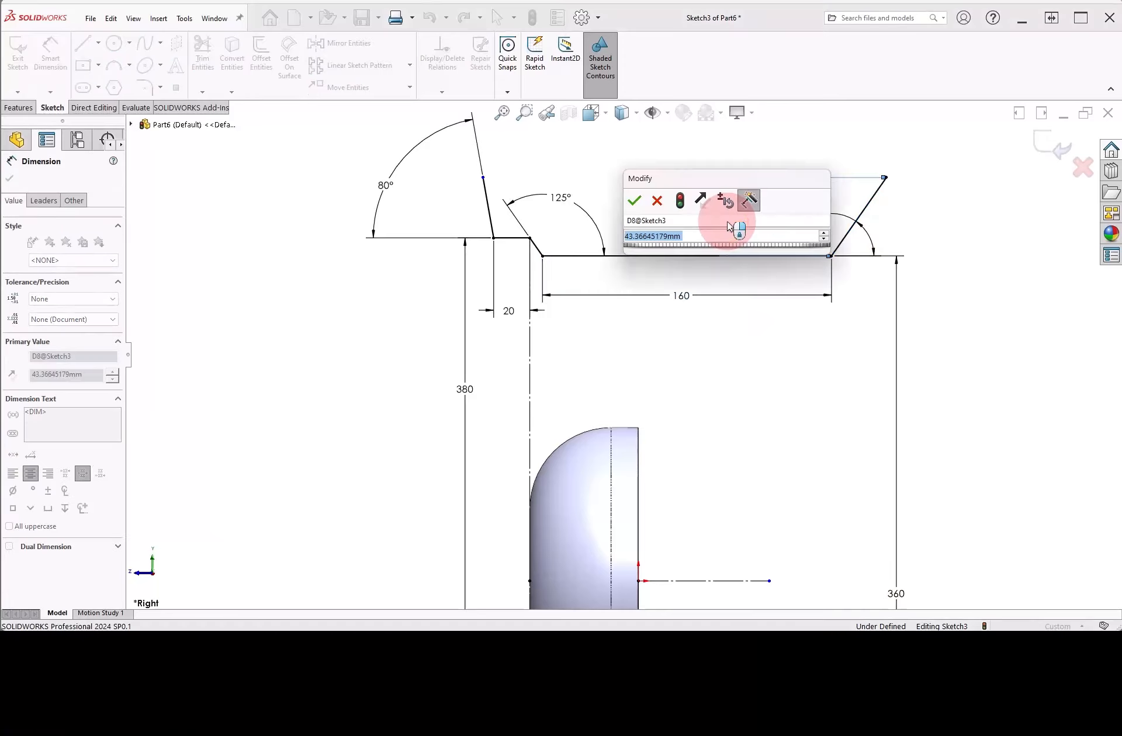
{"action": "type", "text": "25"}
{"action": "key", "text": "Return"}
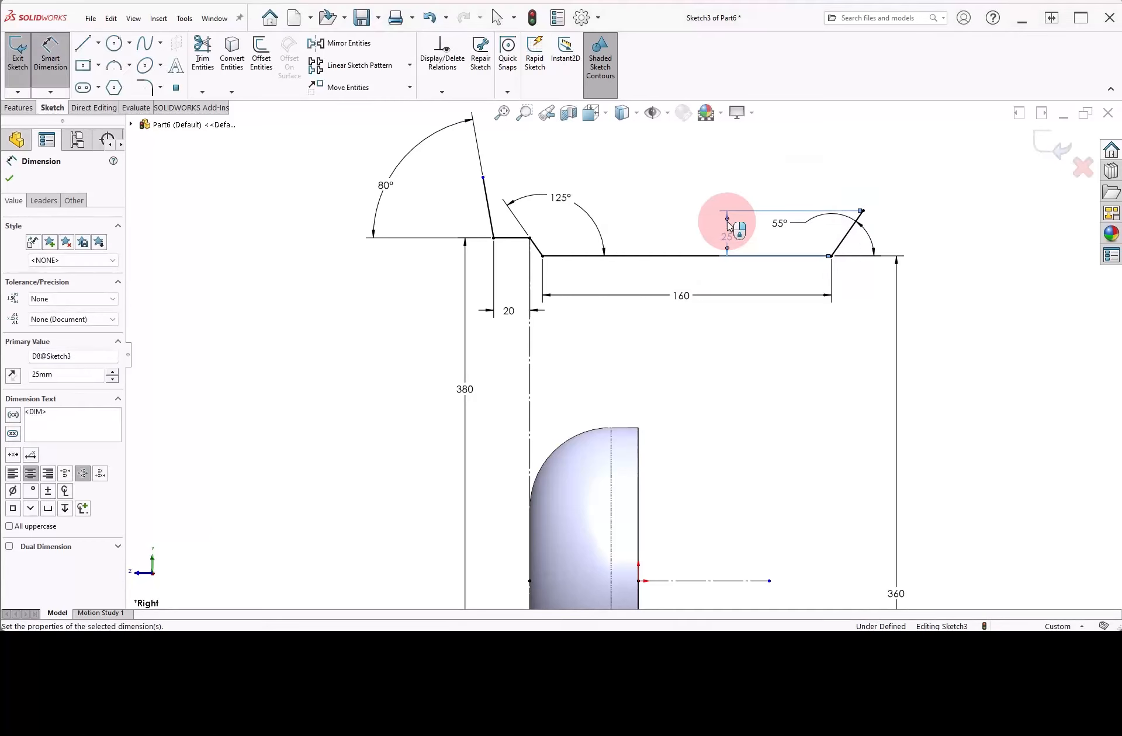
{"action": "right_click", "coordinate": [798, 159]}
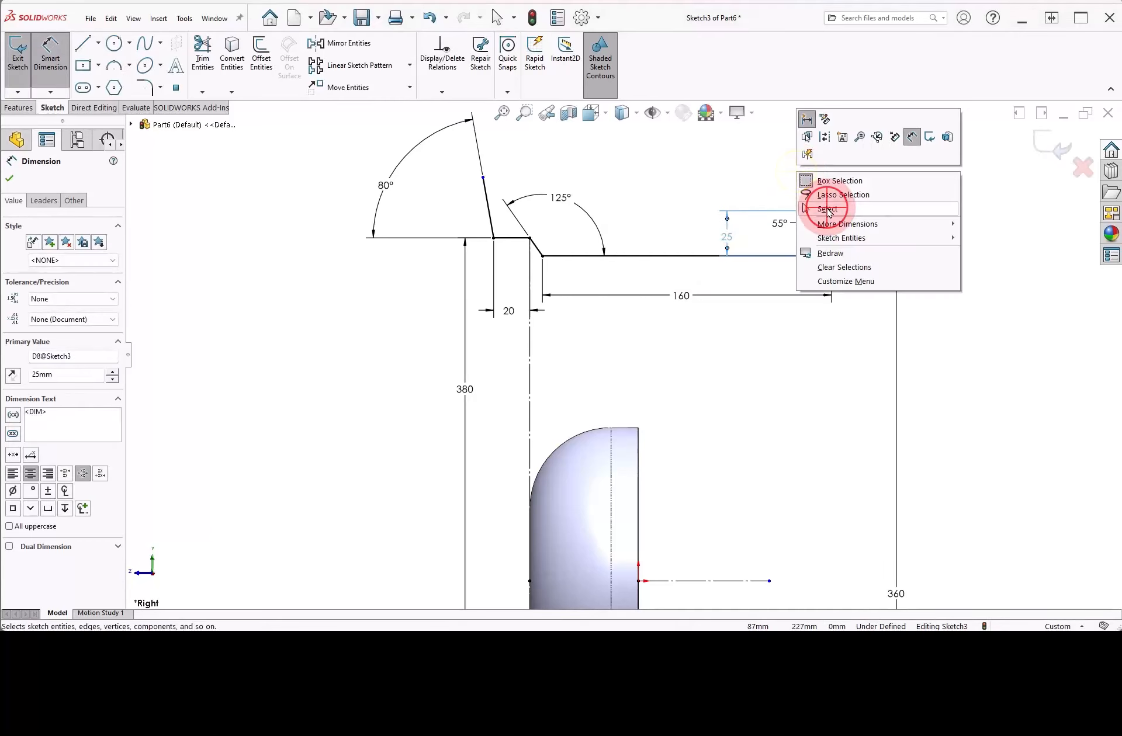
{"action": "left_click", "coordinate": [826, 201]}
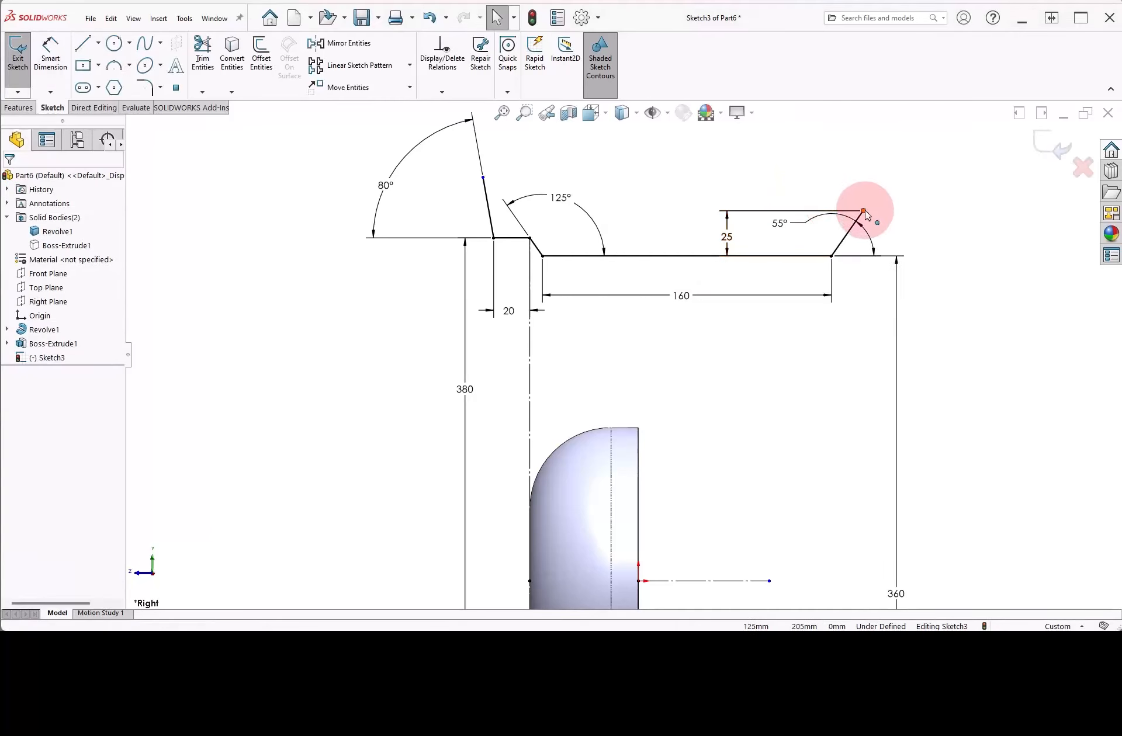
{"action": "left_click_drag", "start_coordinate": [727, 237], "coordinate": [909, 236]}
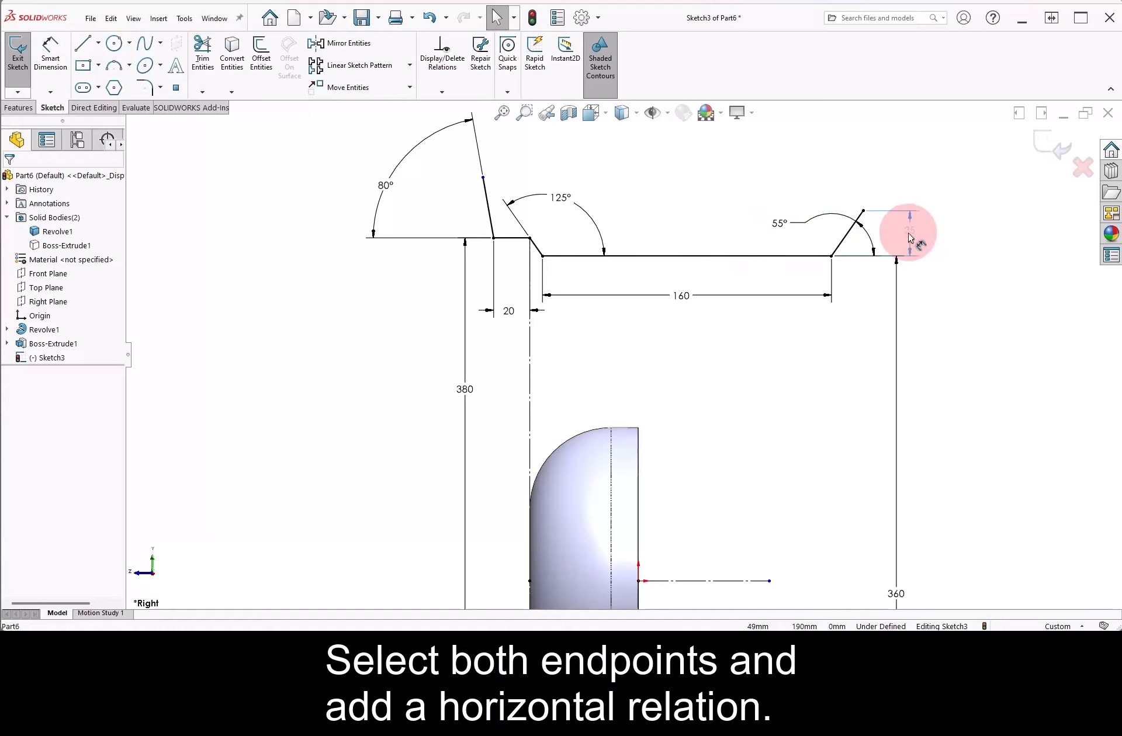
{"action": "left_click", "coordinate": [857, 174]}
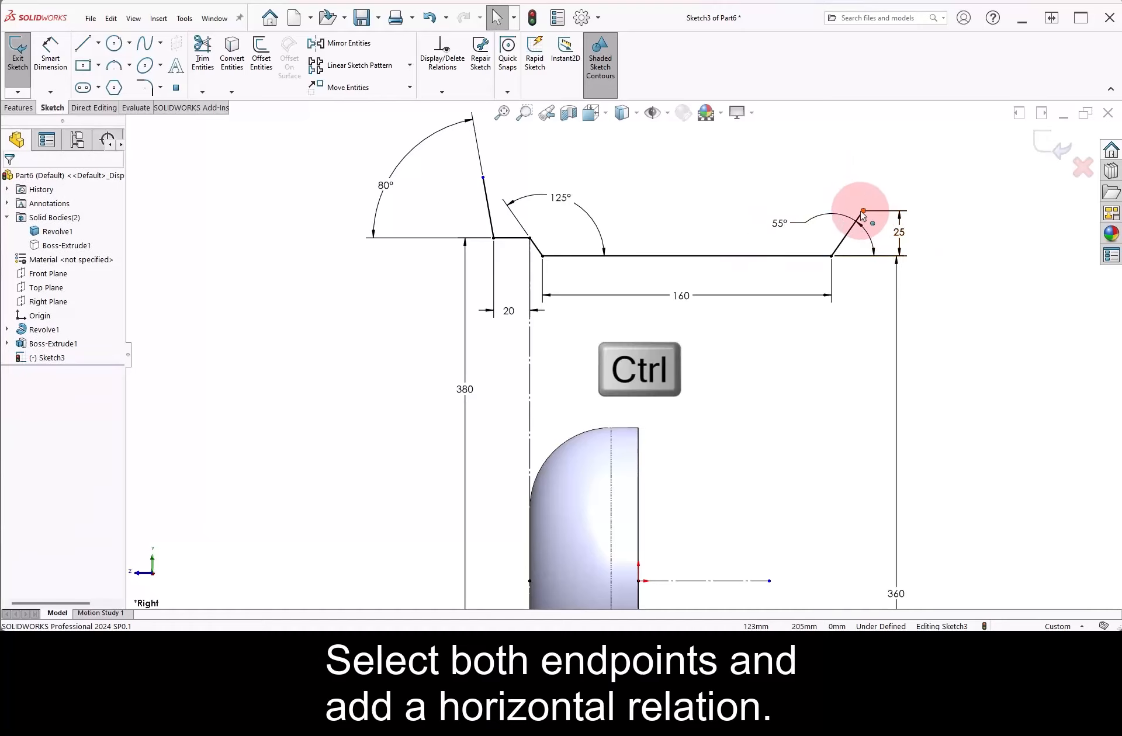
Add a Horizontal relation between the free upper endpoints of the two slanted end lines.
{"action": "left_click", "coordinate": [863, 211], "text": "ctrl"}
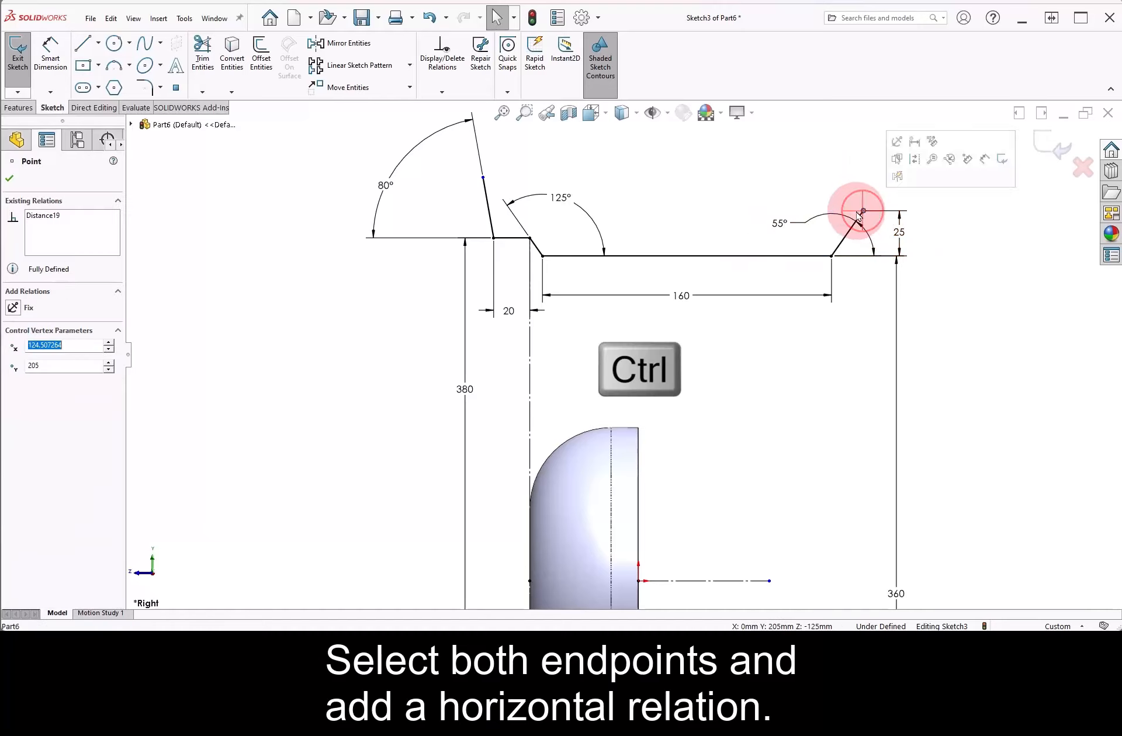
{"action": "left_click", "coordinate": [483, 179], "text": "ctrl"}
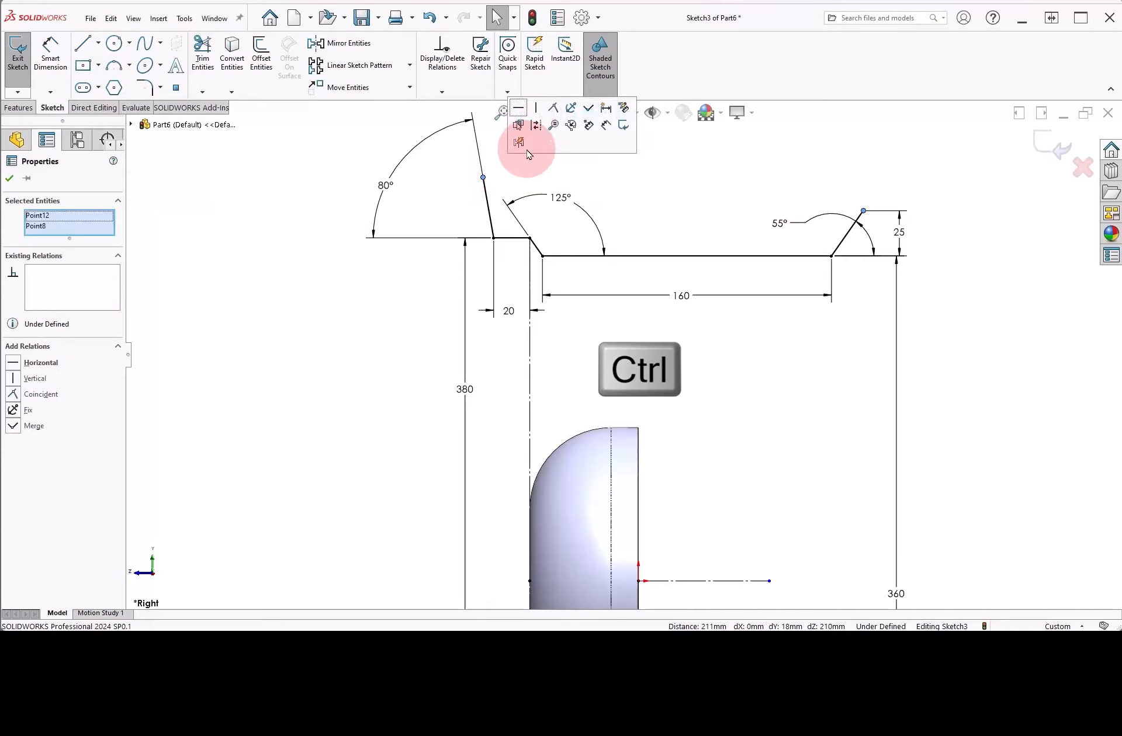
{"action": "left_click", "coordinate": [648, 188]}
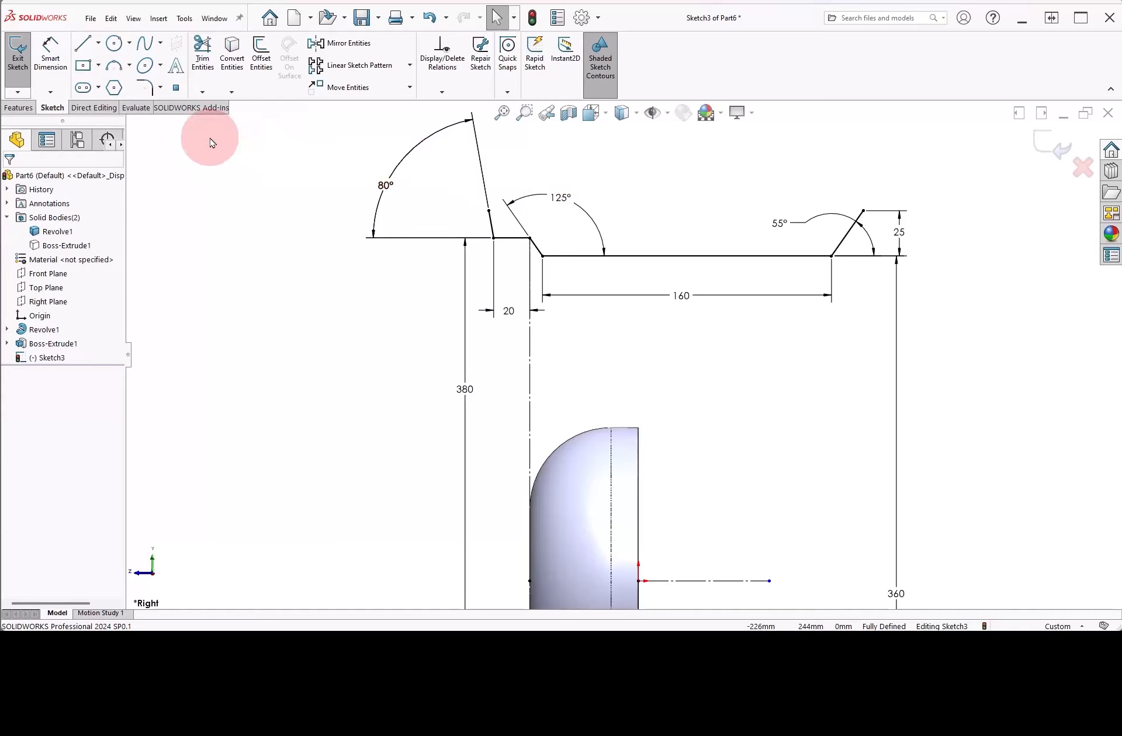
Revolve the open profile 360° about the horizontal construction line as an unmerged thin feature, 5 mm thick in the reversed direction, without closing the sketch.
{"action": "left_click", "coordinate": [20, 110]}
{"action": "left_click", "coordinate": [69, 76]}
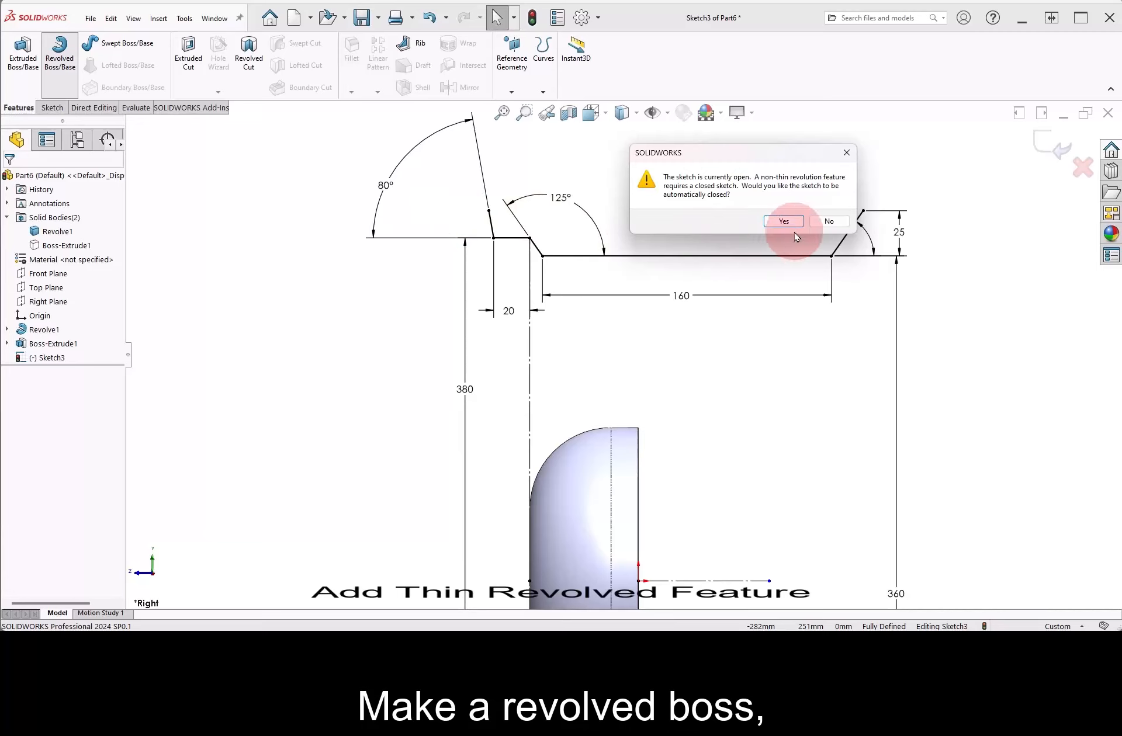
{"action": "left_click", "coordinate": [828, 222]}
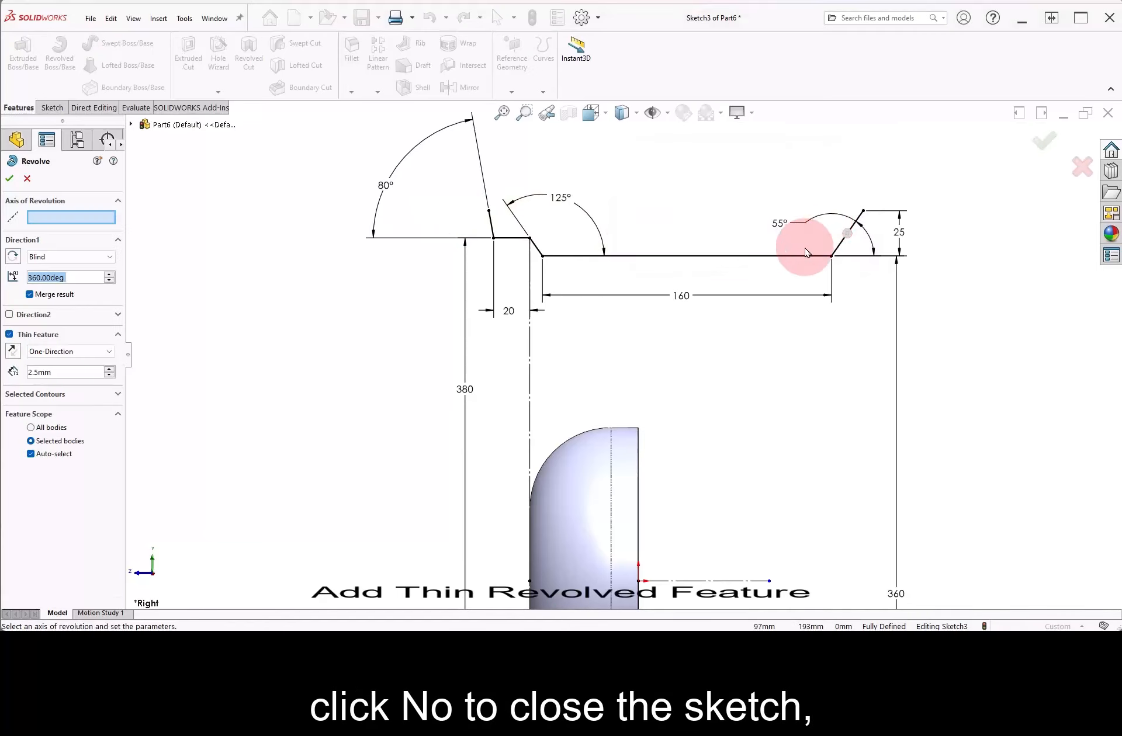
{"action": "left_click", "coordinate": [700, 581]}
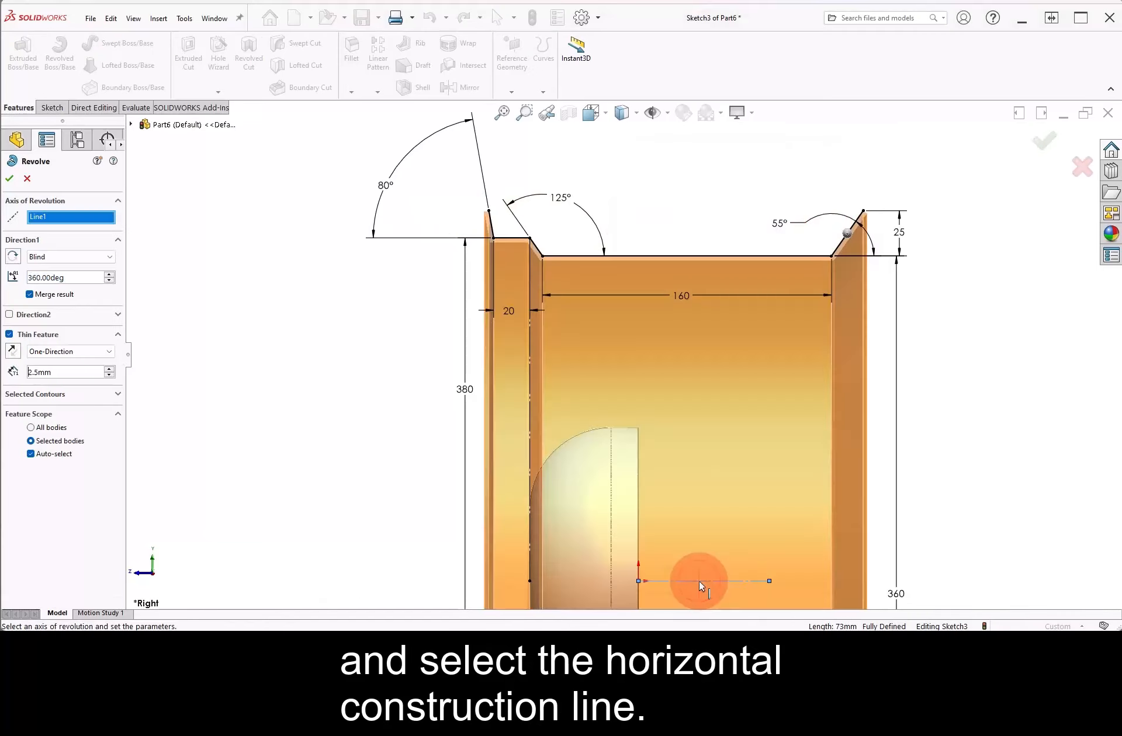
{"action": "left_click", "coordinate": [109, 369]}
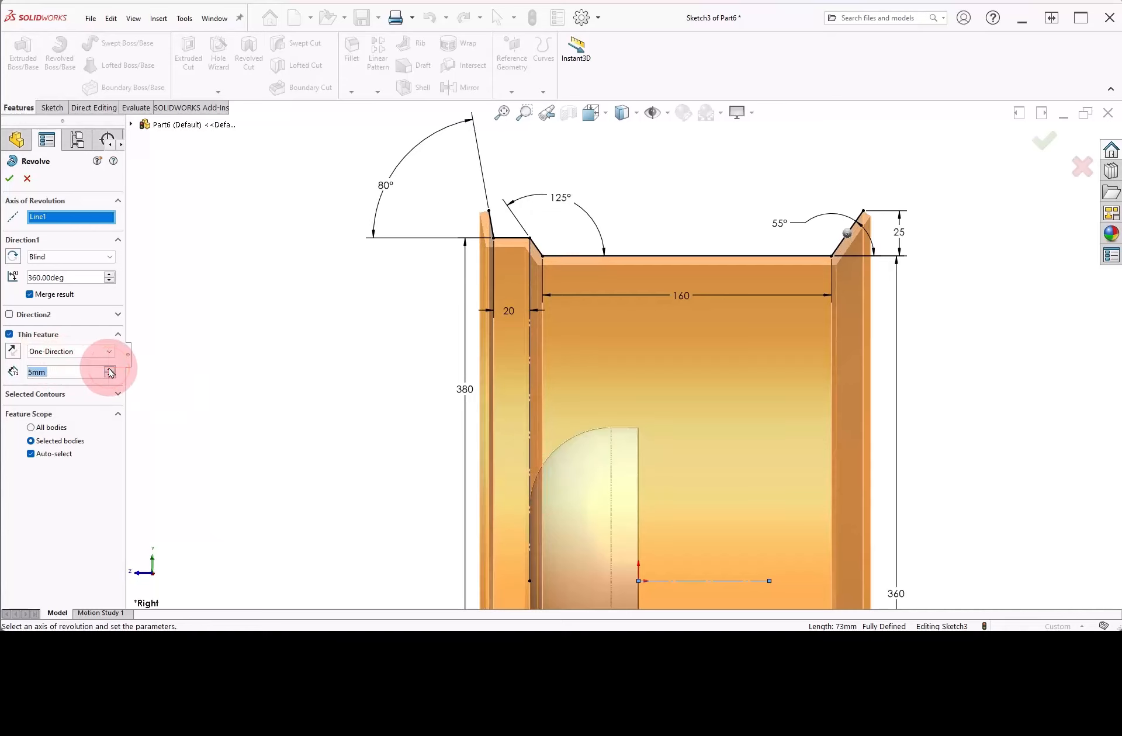
{"action": "left_click", "coordinate": [13, 352]}
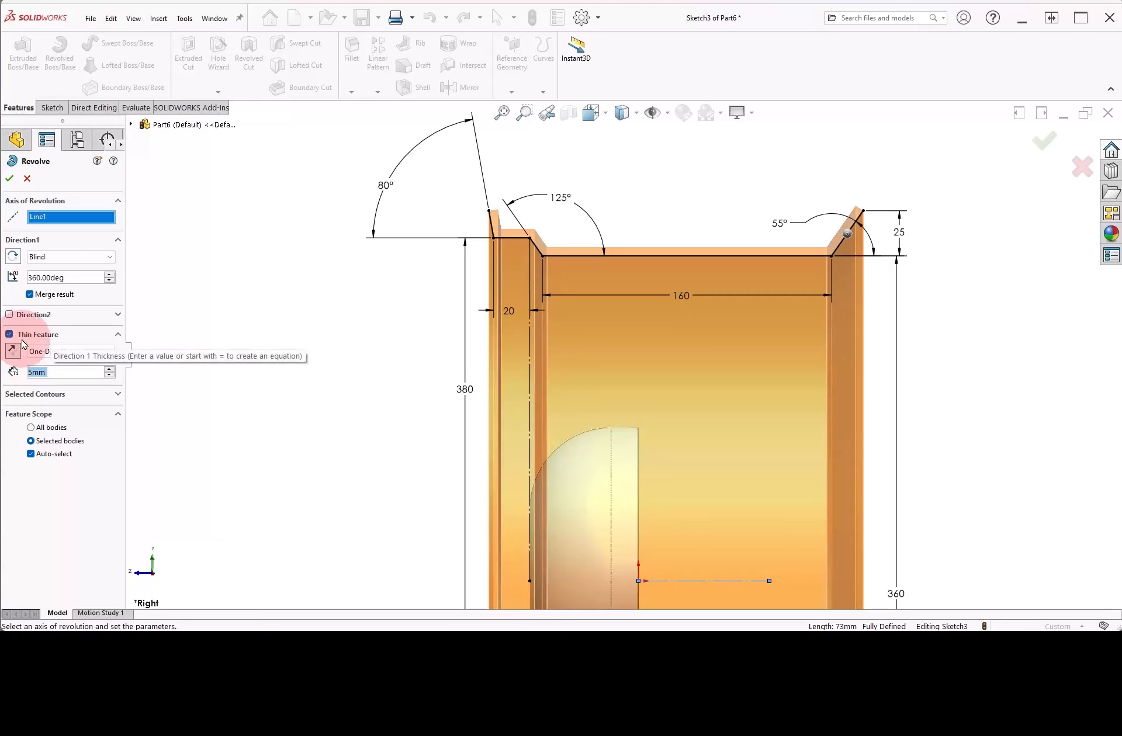
{"action": "left_click", "coordinate": [30, 294]}
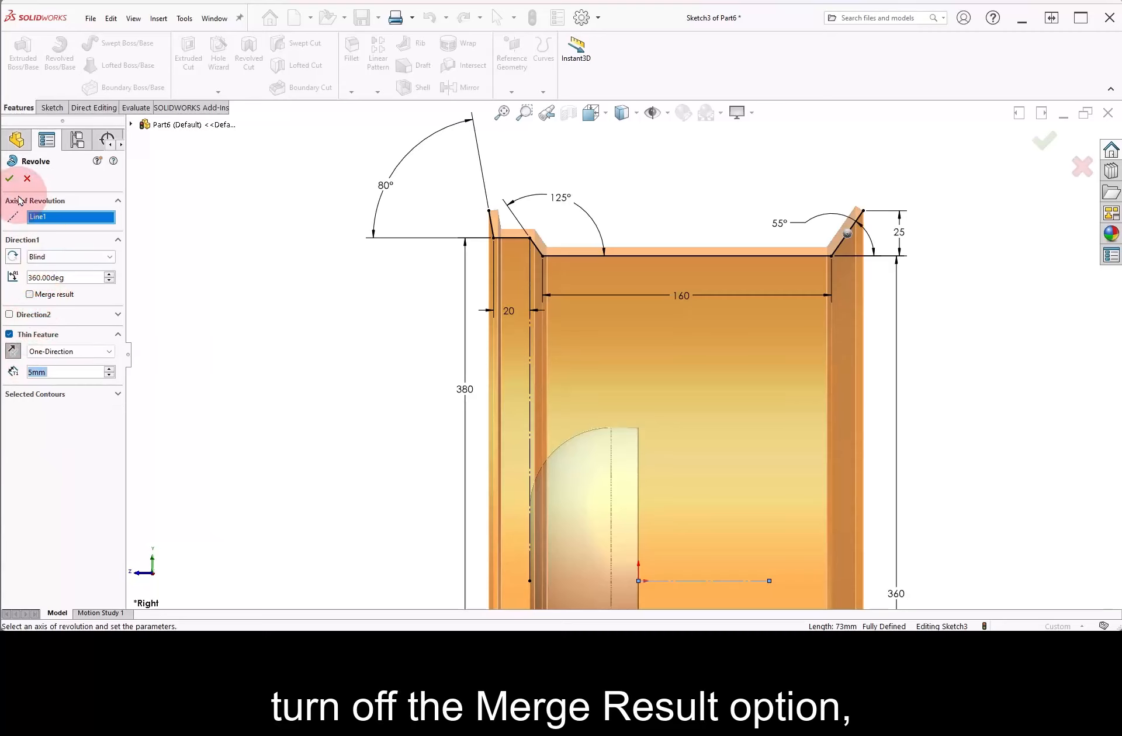
{"action": "left_click", "coordinate": [10, 180]}
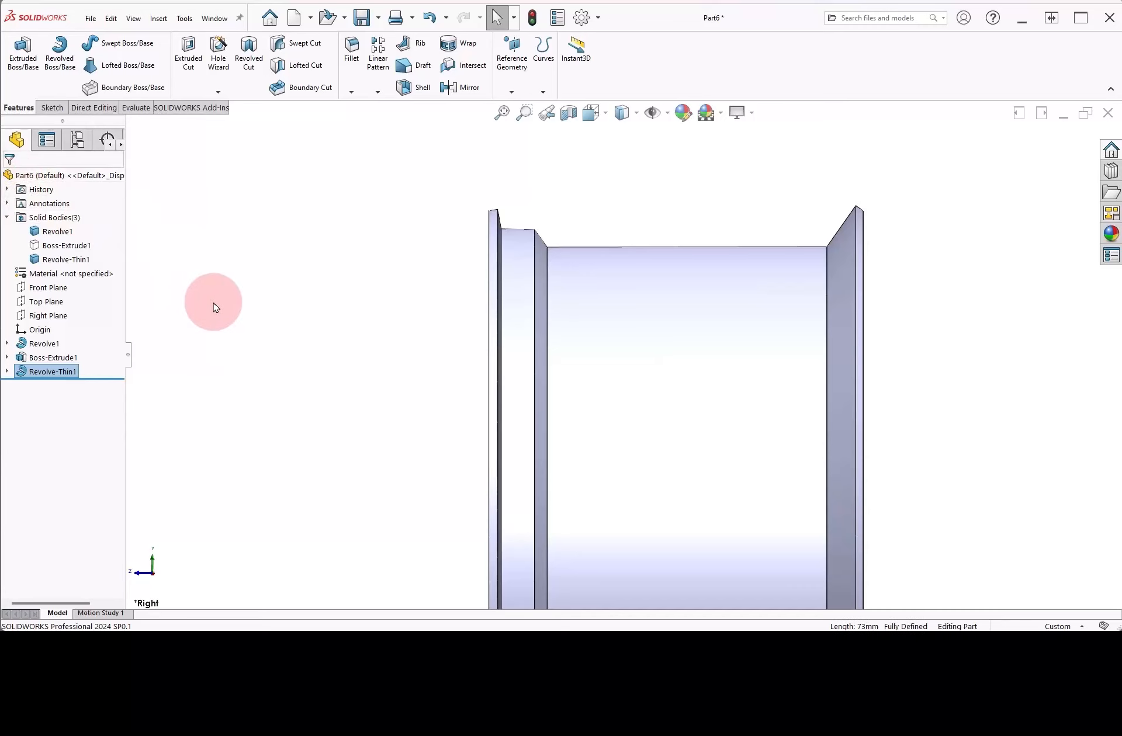
Show the hidden V-shaped spoke body and hide the thin revolved rim body.
{"action": "right_click_drag", "start_coordinate": [209, 310], "coordinate": [245, 286]}
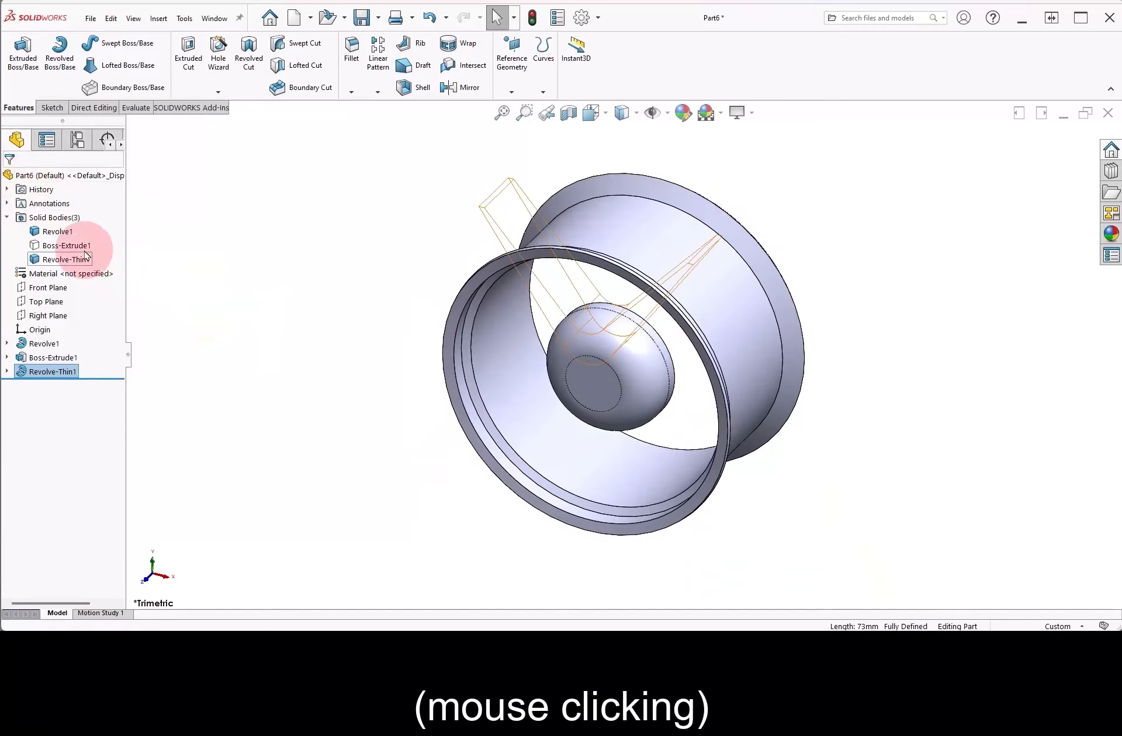
{"action": "left_click", "coordinate": [66, 245]}
{"action": "left_click", "coordinate": [92, 229]}
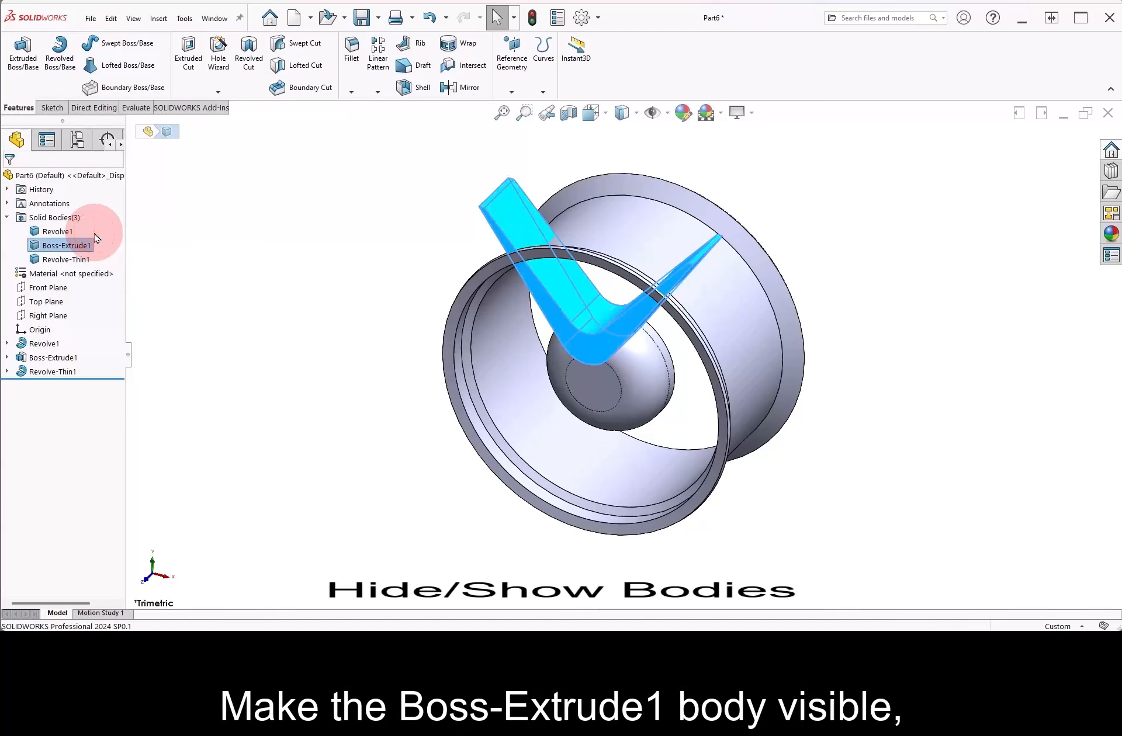
{"action": "left_click", "coordinate": [87, 260]}
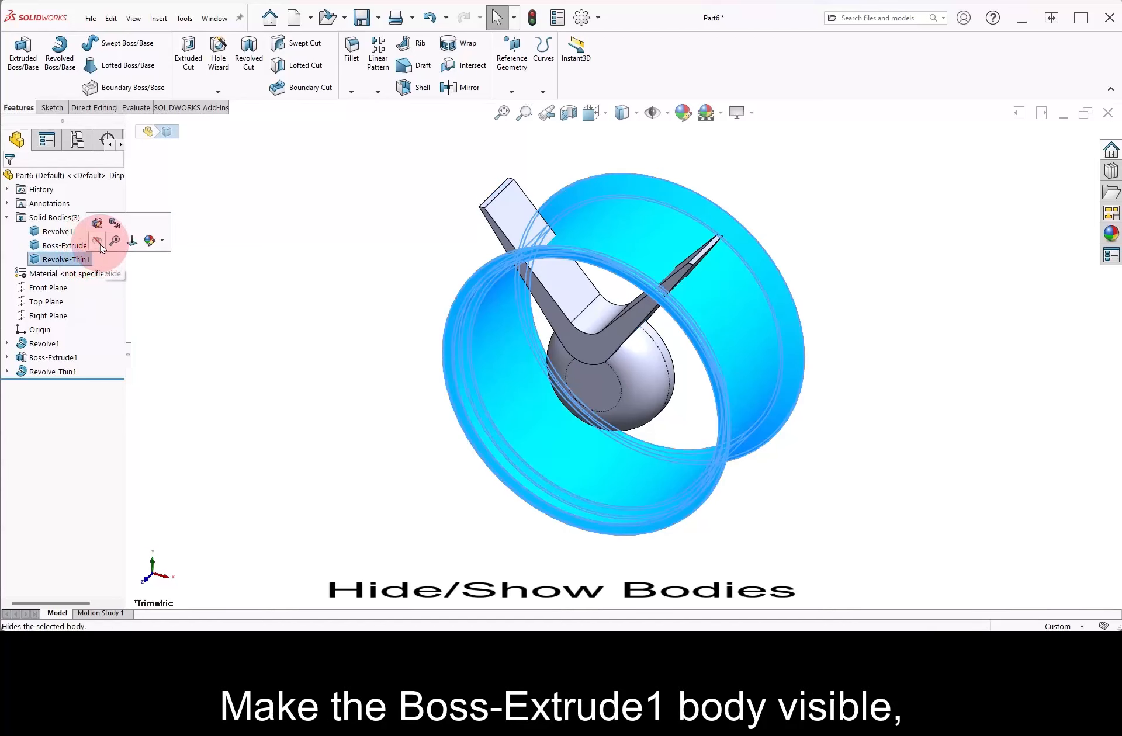
{"action": "left_click", "coordinate": [101, 248]}
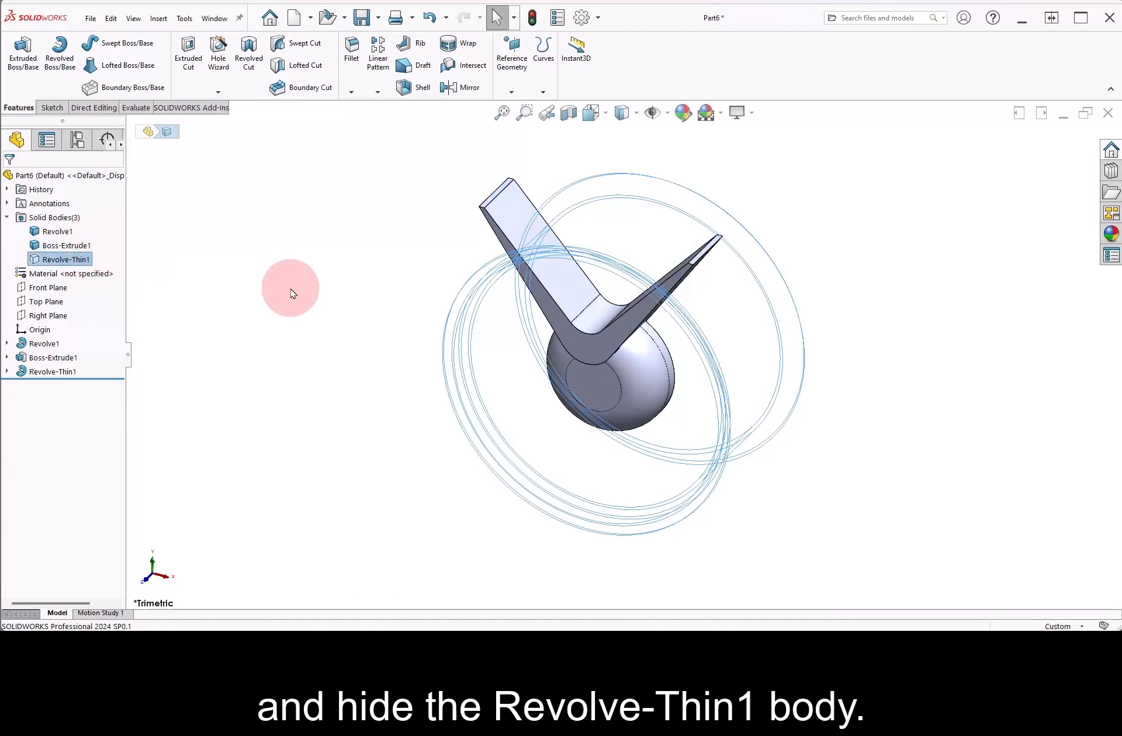
{"action": "left_click", "coordinate": [292, 292]}
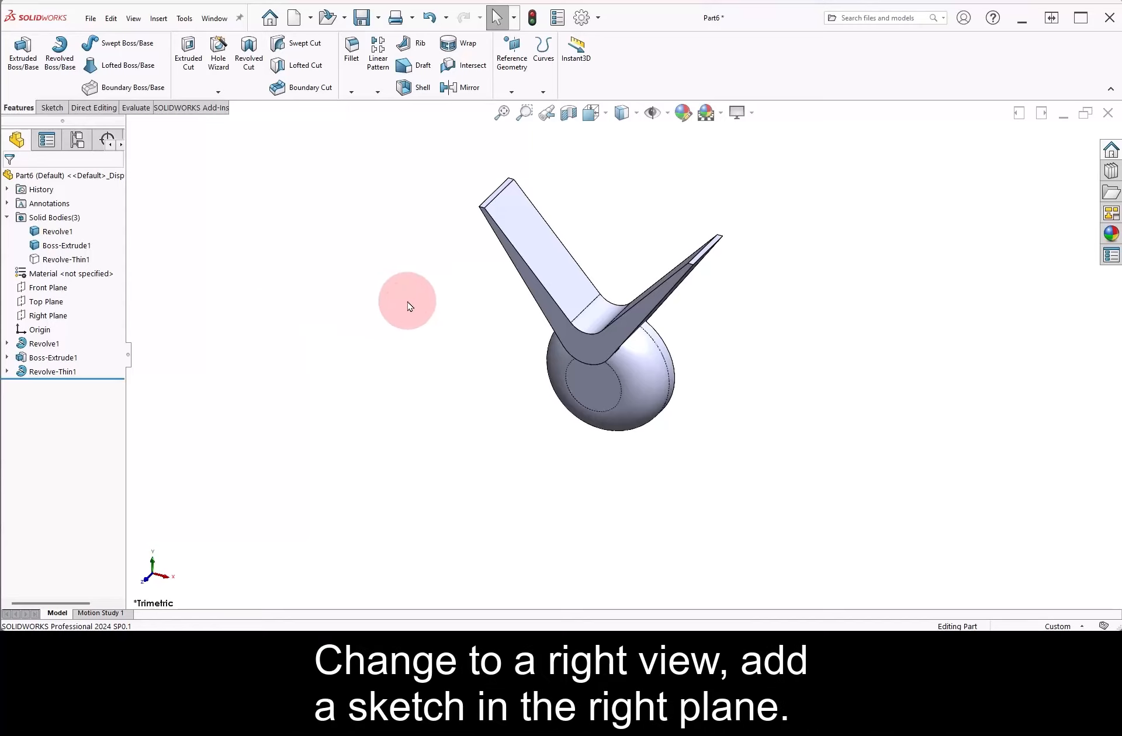
Start a Right Plane sketch and draw horizontal lines about 53 mm long on the spoke's lower edge and 42 mm on its upper edge.
{"action": "mouse_move", "coordinate": [409, 305]}
{"action": "right_mouse_down"}
{"action": "mouse_move", "coordinate": [353, 305]}
{"action": "mouse_move", "coordinate": [425, 303]}
{"action": "right_mouse_up"}
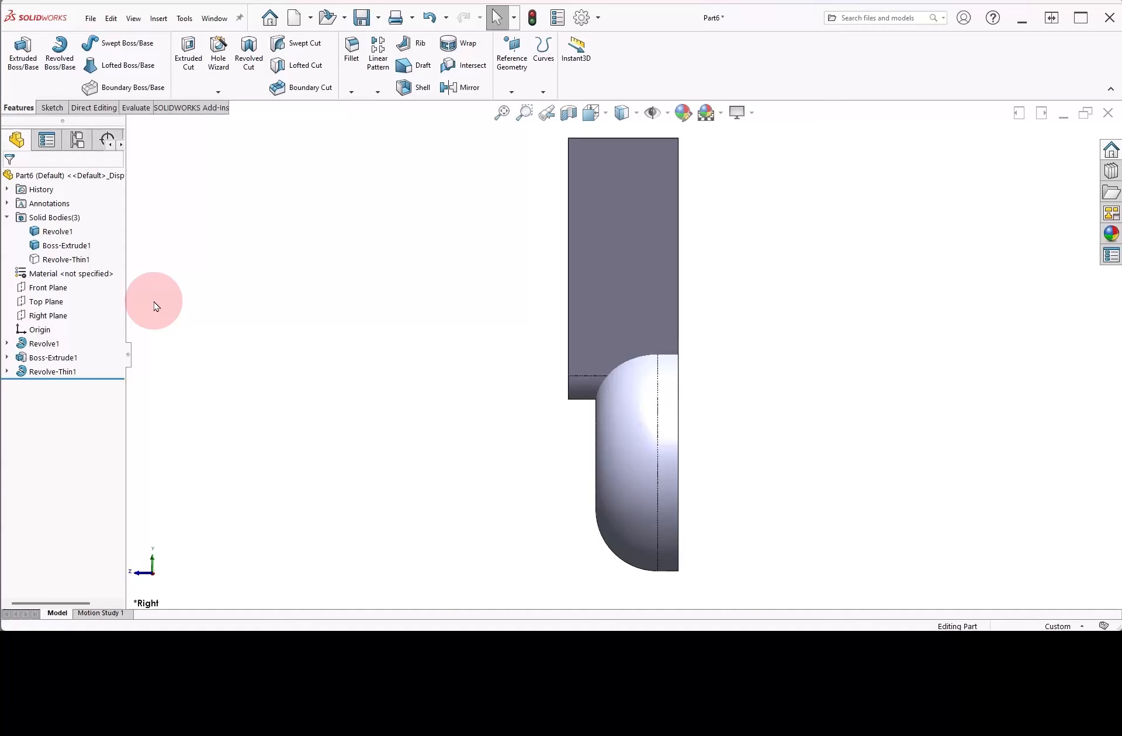
{"action": "left_click", "coordinate": [49, 315]}
{"action": "left_click", "coordinate": [62, 300]}
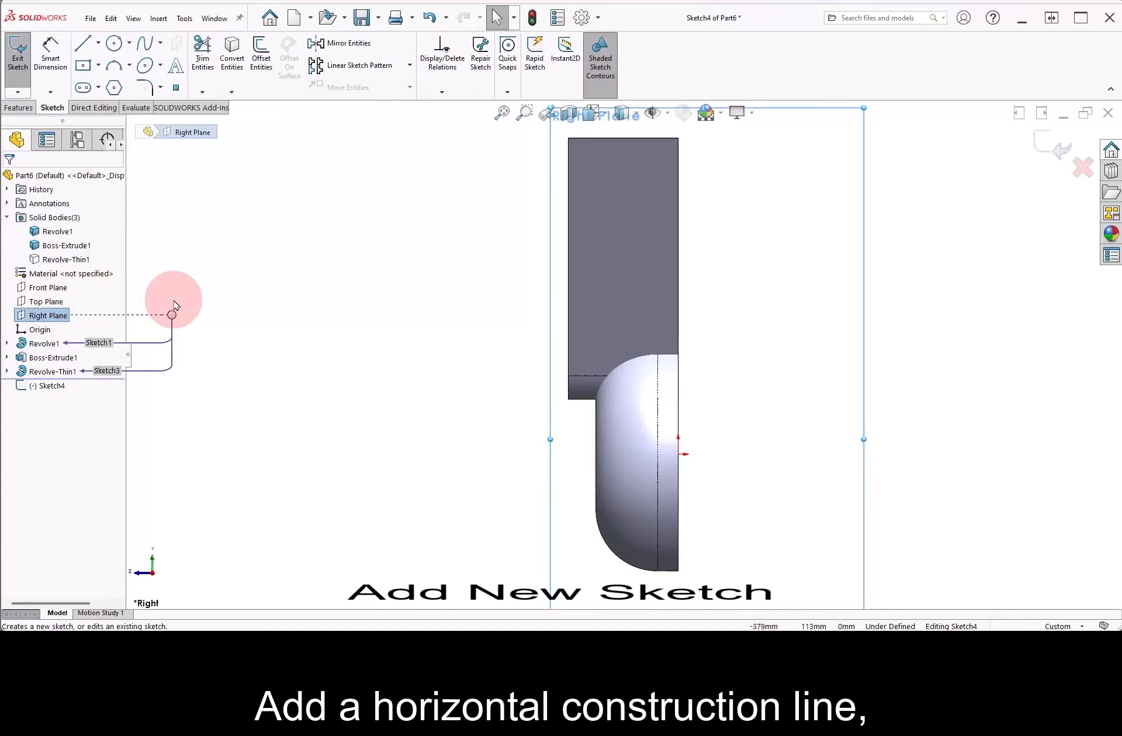
{"action": "right_click_drag", "start_coordinate": [433, 328], "coordinate": [374, 335]}
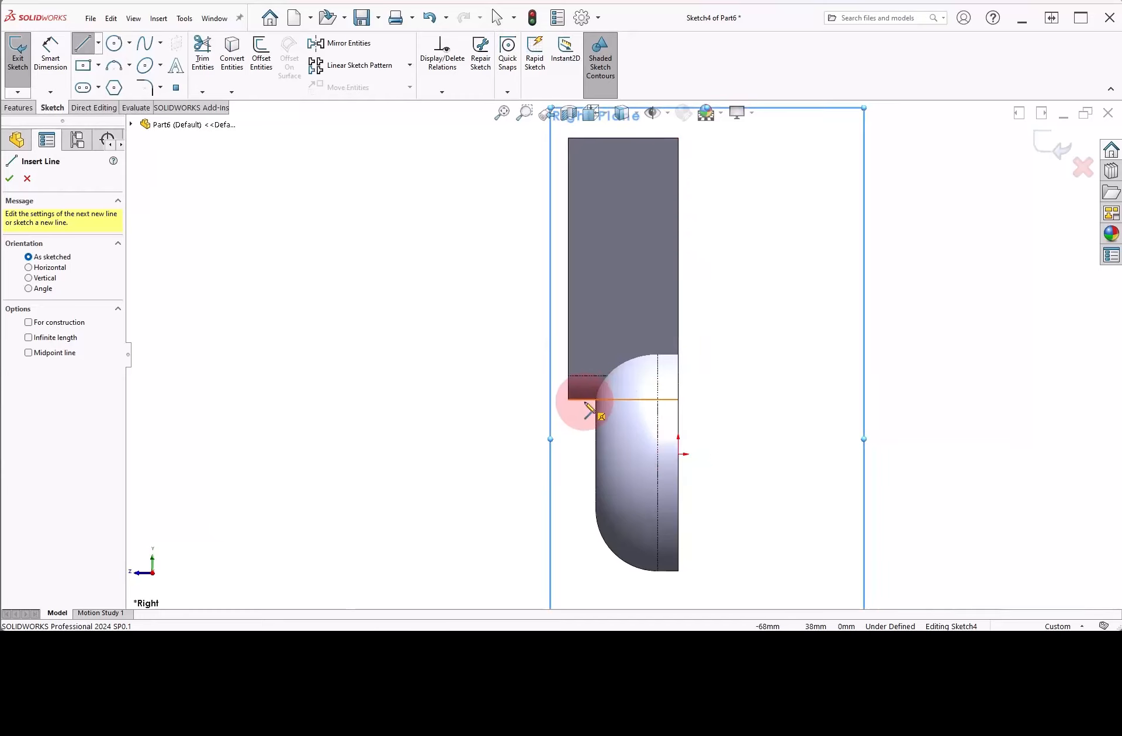
{"action": "mouse_move", "coordinate": [586, 400]}
{"action": "left_mouse_down"}
{"action": "mouse_move", "coordinate": [663, 393]}
{"action": "mouse_move", "coordinate": [658, 400]}
{"action": "left_mouse_up"}
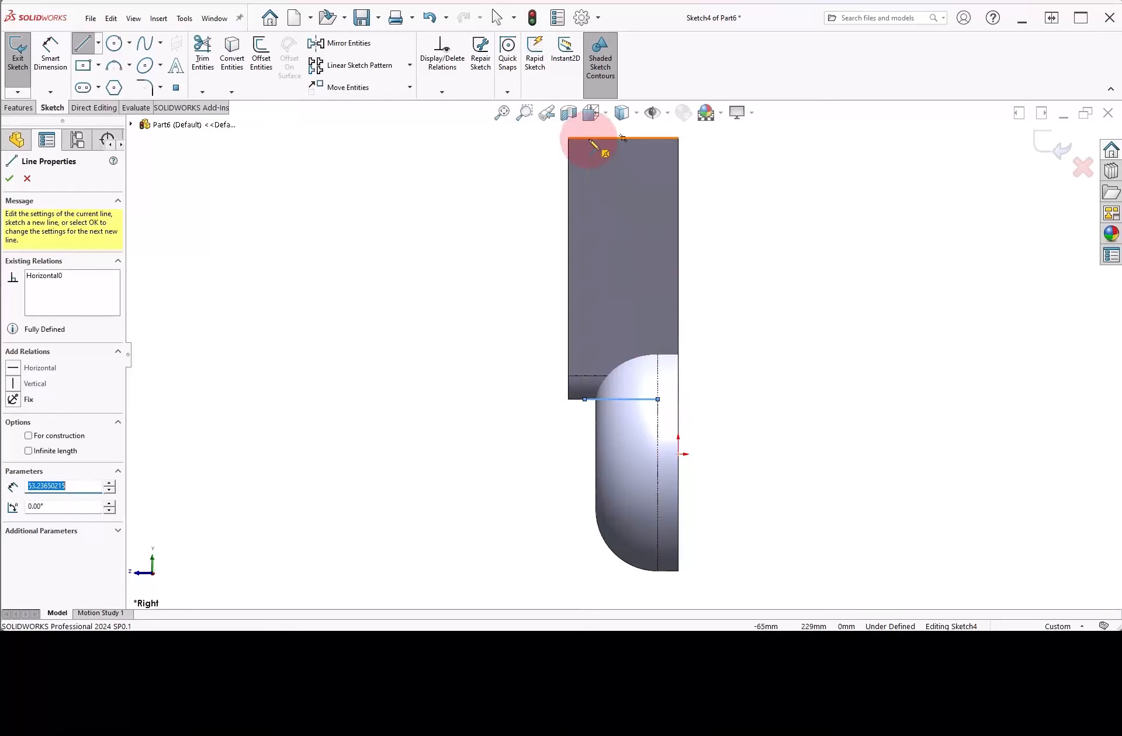
{"action": "left_click_drag", "start_coordinate": [588, 139], "coordinate": [646, 139]}
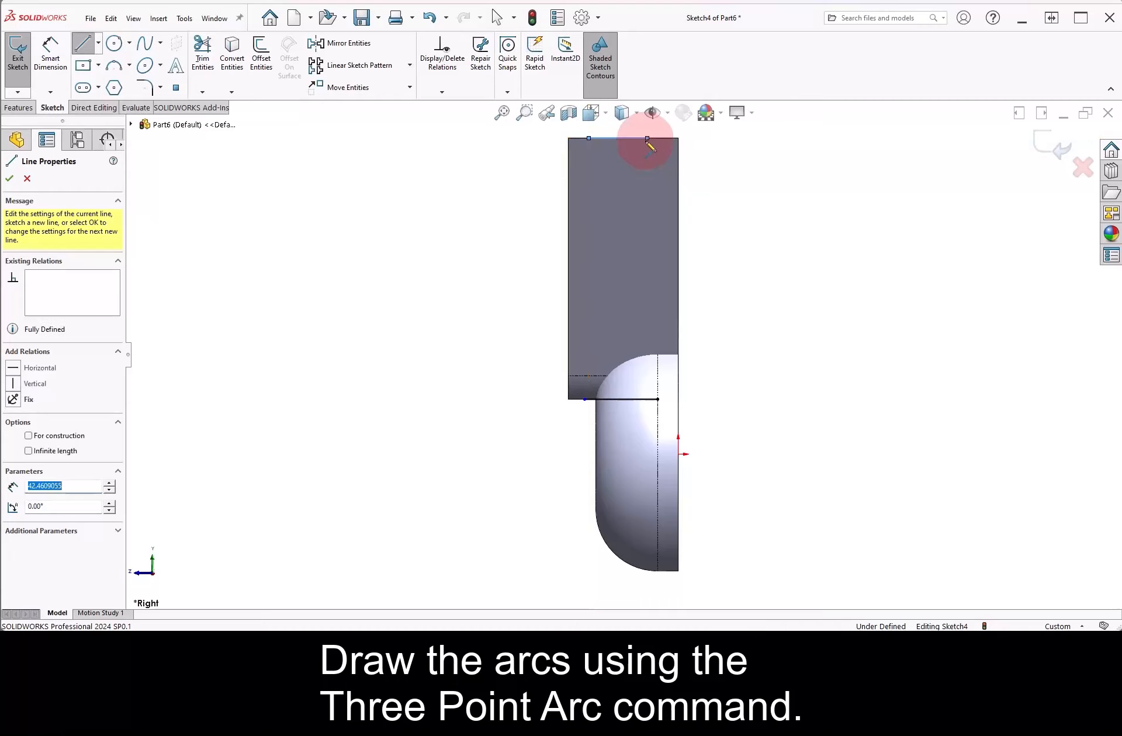
Connect the two lines' matching endpoints with three-point arcs, about 480 mm radius on the left side and about 1146 mm on the right.
{"action": "left_click", "coordinate": [129, 65]}
{"action": "left_click", "coordinate": [141, 112]}
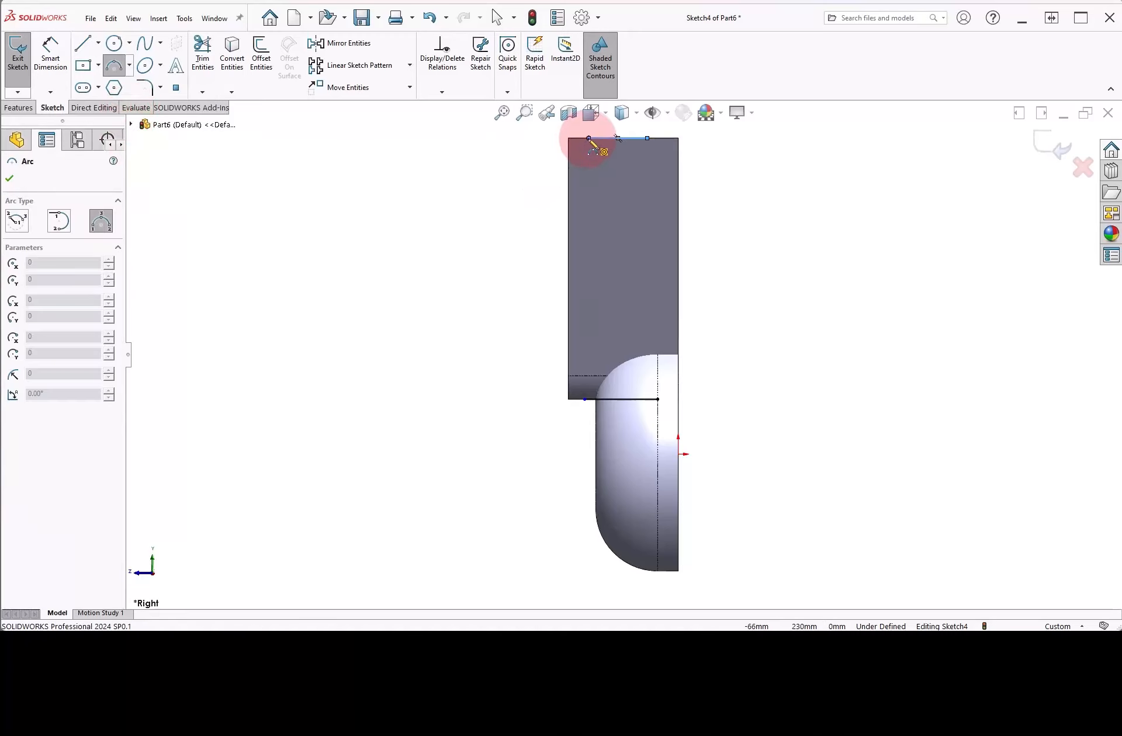
{"action": "left_click_drag", "start_coordinate": [588, 138], "coordinate": [585, 399]}
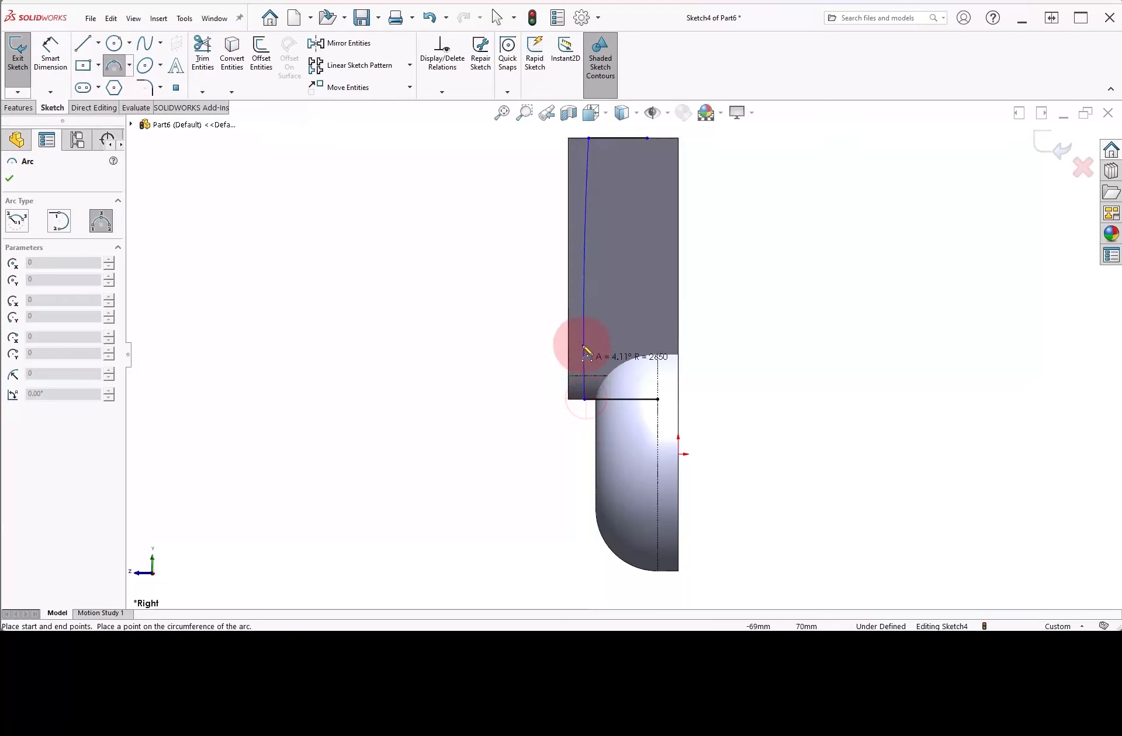
{"action": "left_click", "coordinate": [577, 289]}
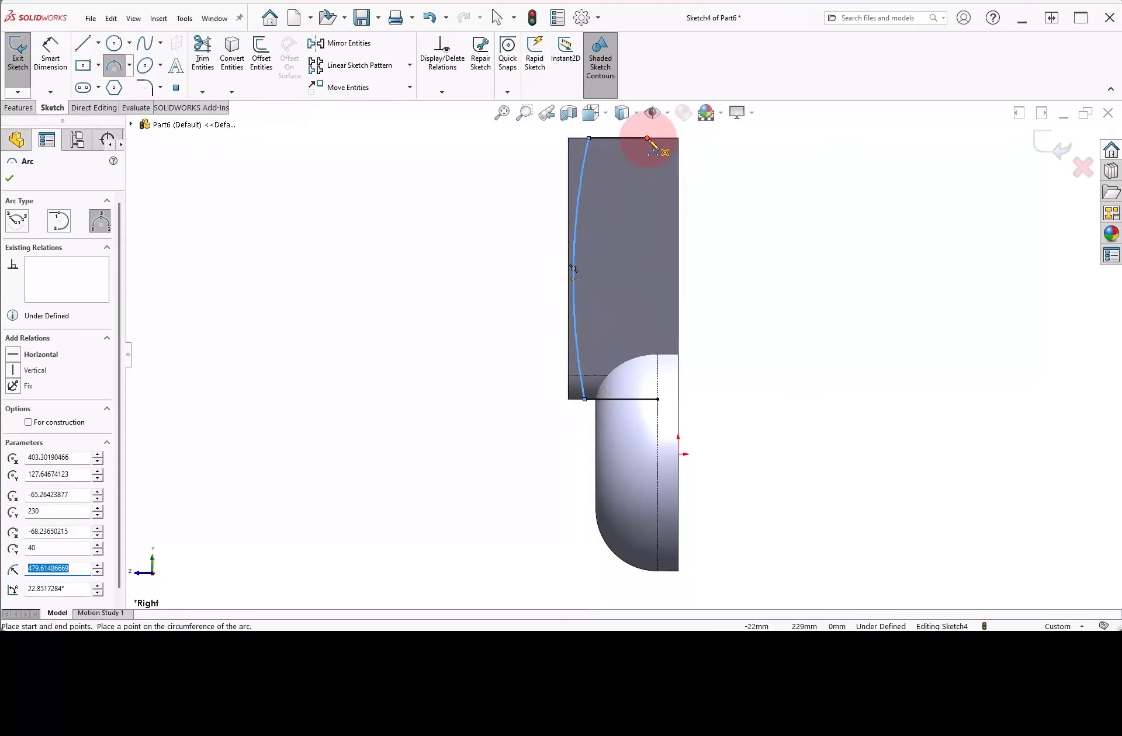
{"action": "left_click_drag", "start_coordinate": [648, 138], "coordinate": [657, 400]}
{"action": "left_click", "coordinate": [653, 332]}
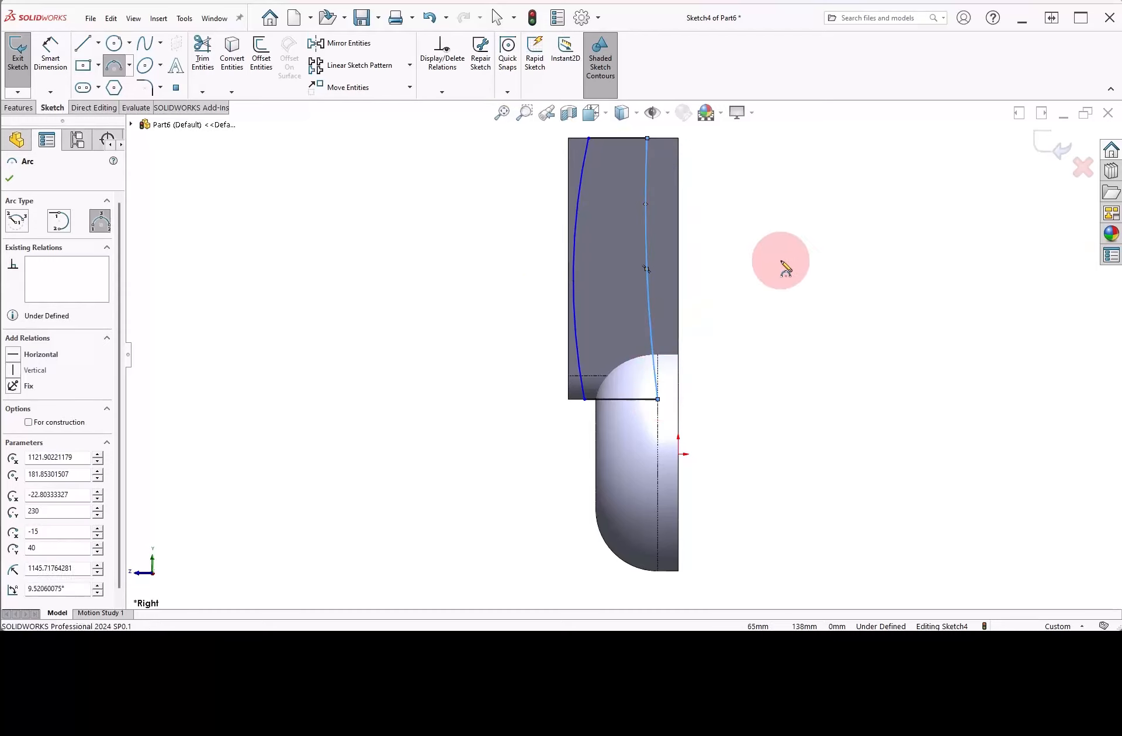
Draw a vertical construction line about 177 mm long downward from the right-hand arc's upper endpoint.
{"action": "right_click_drag", "start_coordinate": [810, 255], "coordinate": [760, 257]}
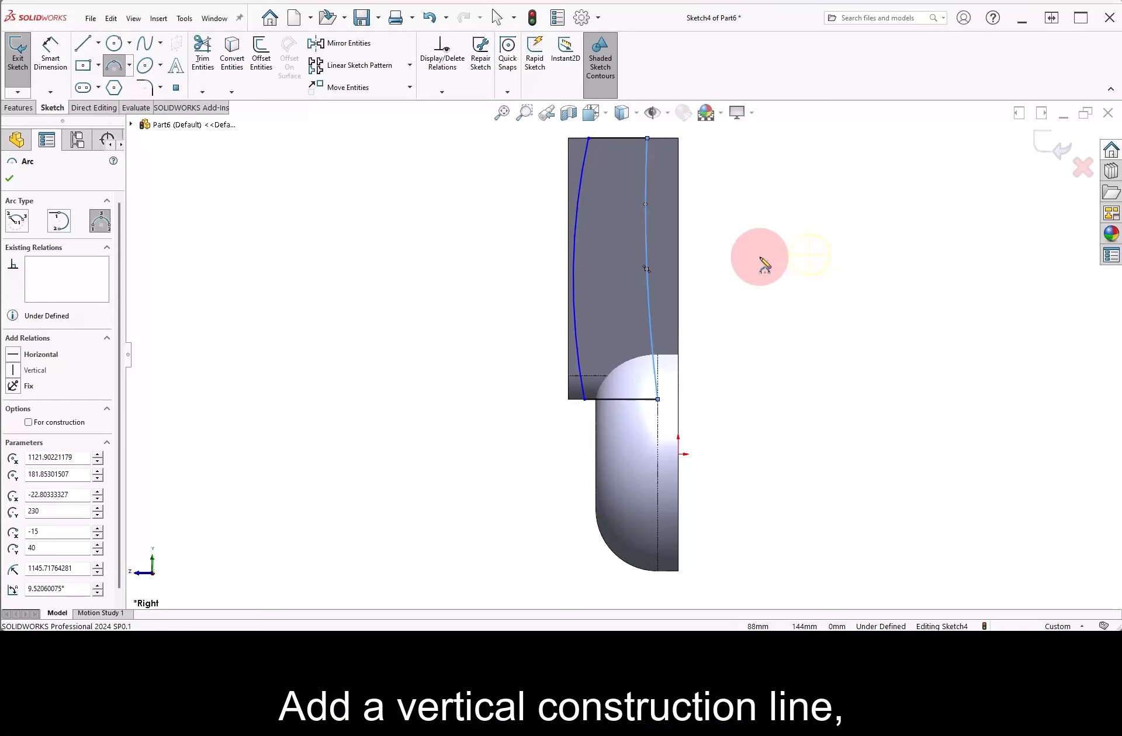
{"action": "left_click", "coordinate": [647, 140]}
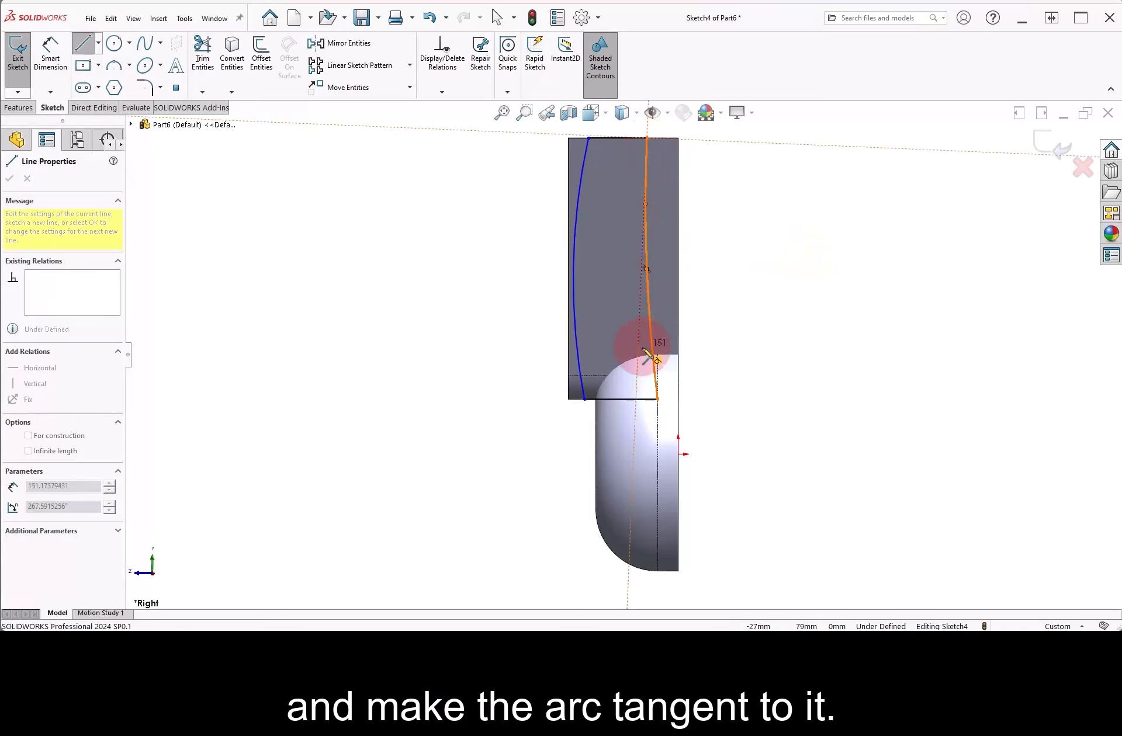
{"action": "left_click", "coordinate": [647, 381]}
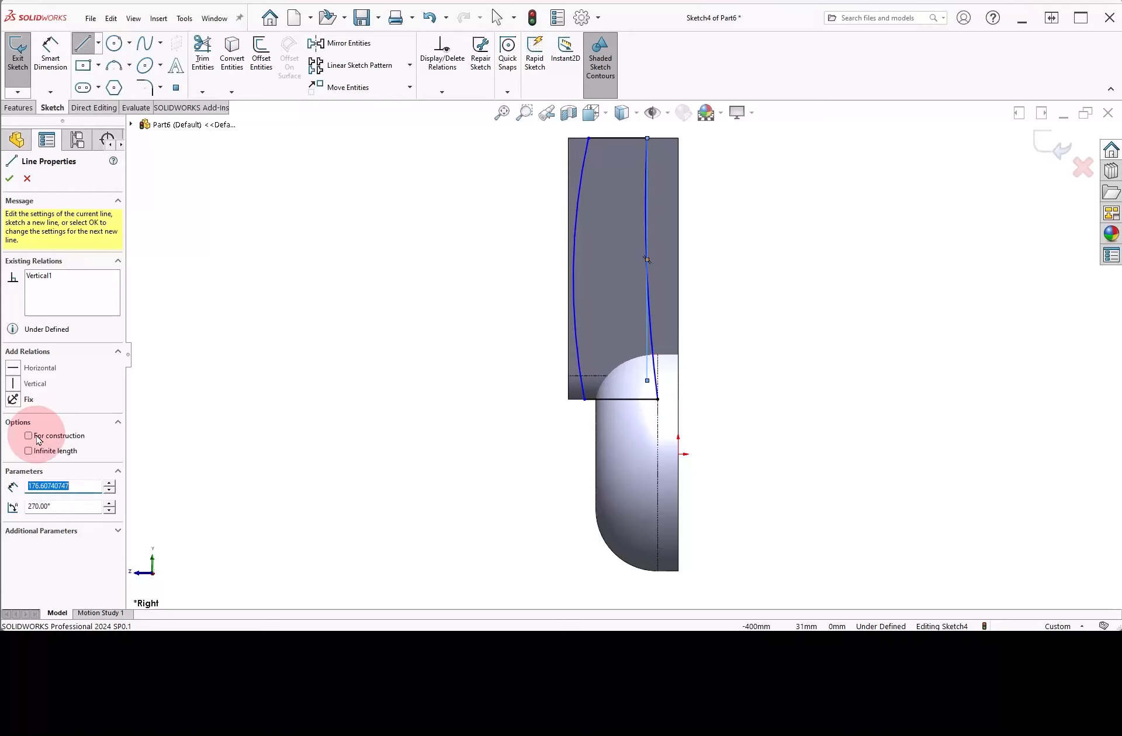
{"action": "right_click", "coordinate": [708, 233]}
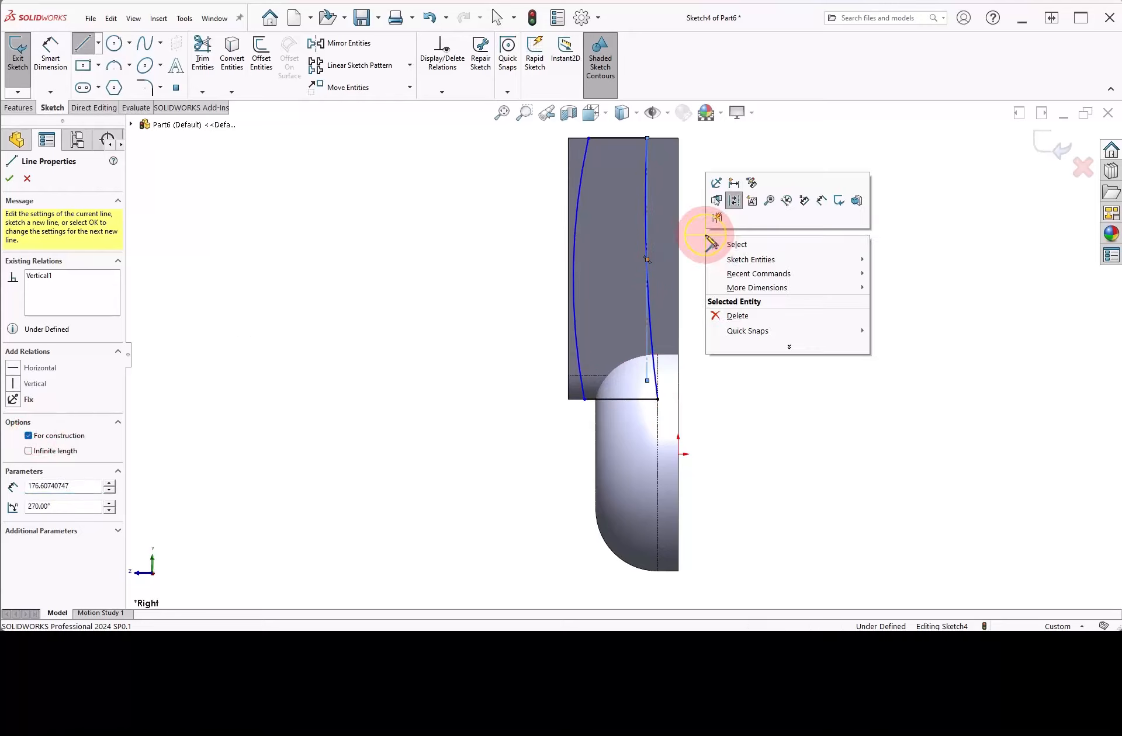
{"action": "left_click", "coordinate": [723, 244]}
Add a Tangent relation between the right-hand arc and the vertical construction line.
{"action": "left_click_drag", "start_coordinate": [718, 236], "coordinate": [638, 212]}
{"action": "left_click", "coordinate": [672, 156]}
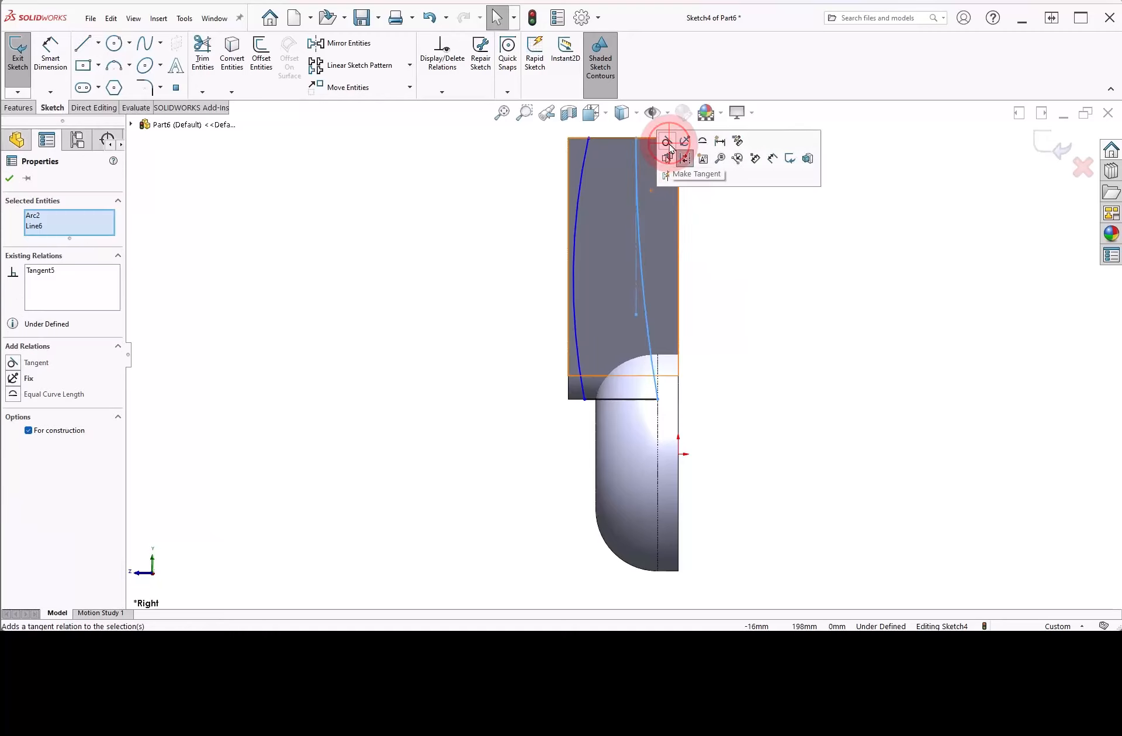
{"action": "left_click", "coordinate": [716, 280]}
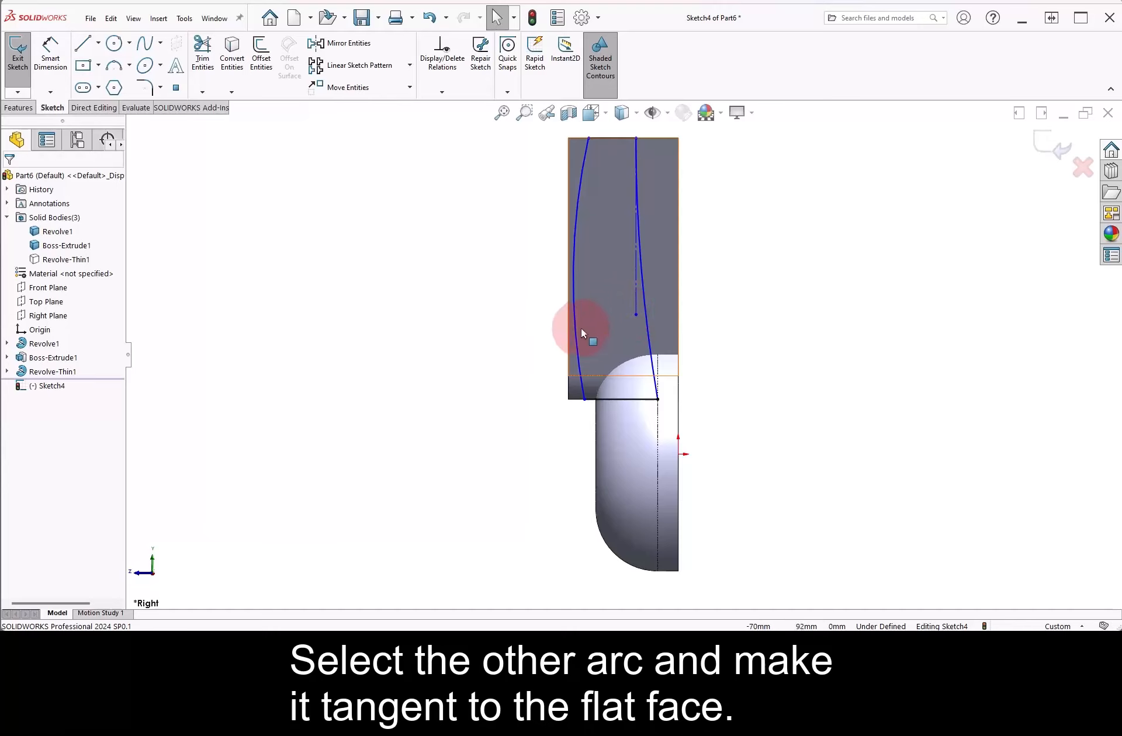
Make the left-hand arc tangent to the spoke body's vertical left edge.
{"action": "left_click", "coordinate": [571, 344], "text": "ctrl"}
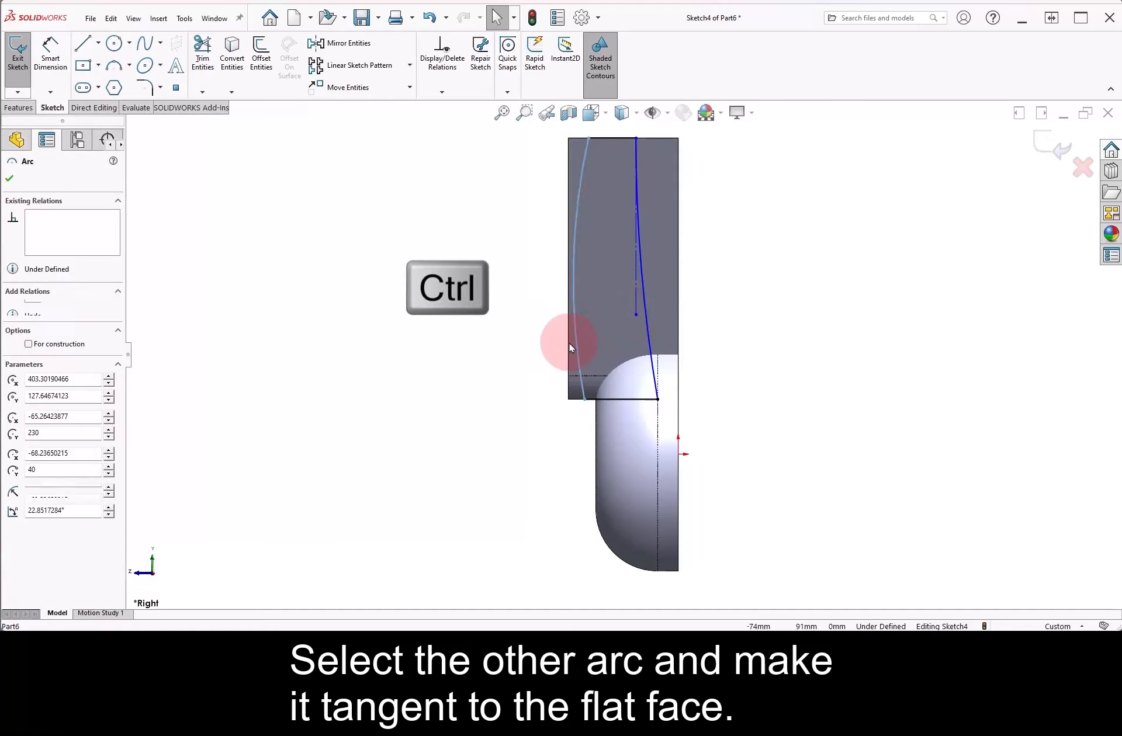
{"action": "left_click", "coordinate": [569, 342], "text": "ctrl"}
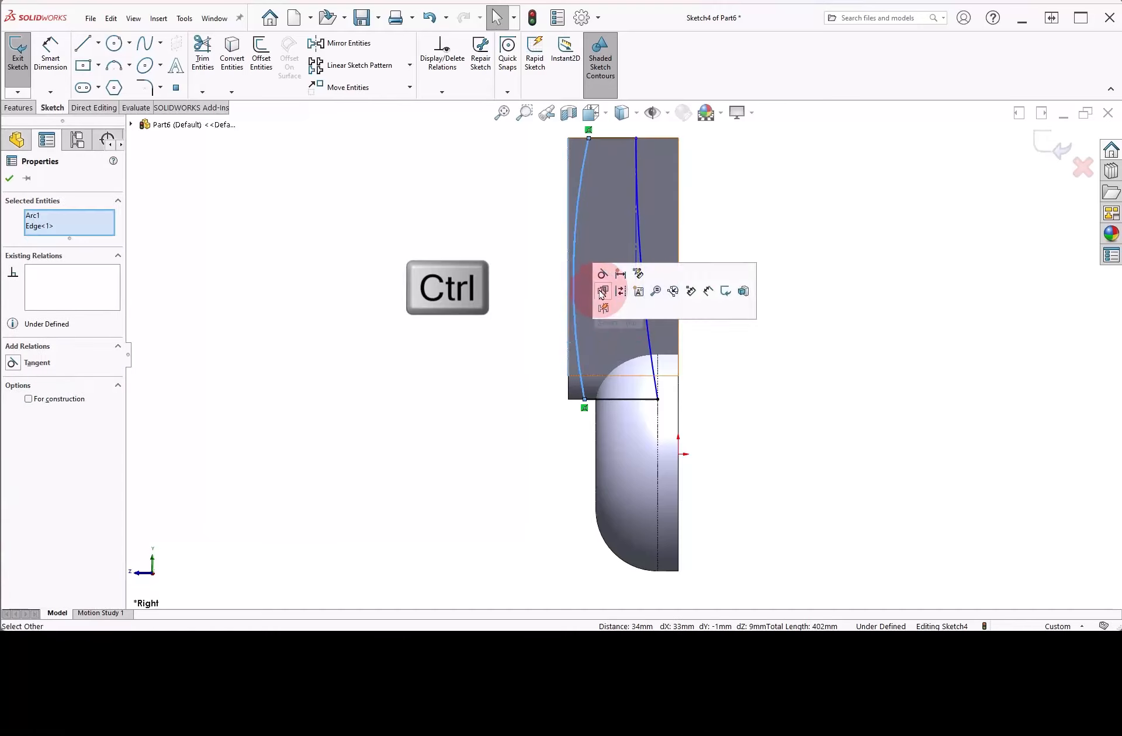
{"action": "left_click", "coordinate": [602, 292]}
{"action": "left_click", "coordinate": [733, 211]}
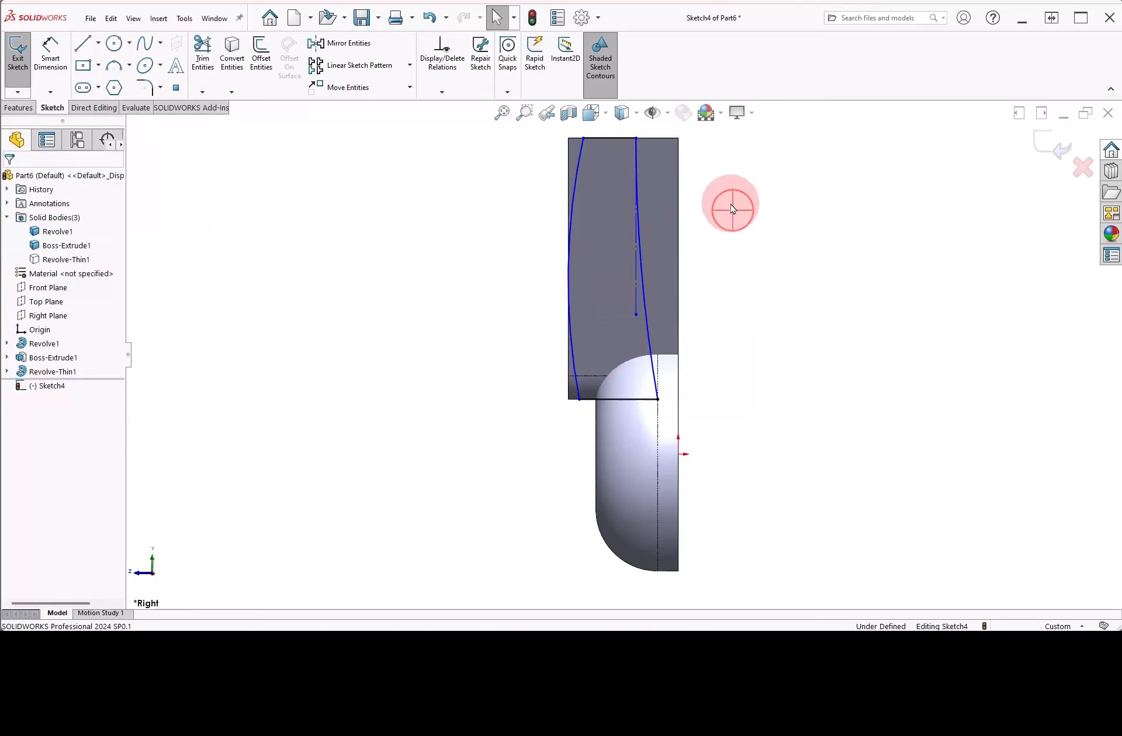
Dimension the left-hand arc's upper endpoint 10 mm from the spoke's left edge, placing the dimension above the profile.
{"action": "scroll", "coordinate": [624, 170], "scroll_direction": "down", "scroll_amount": 2}
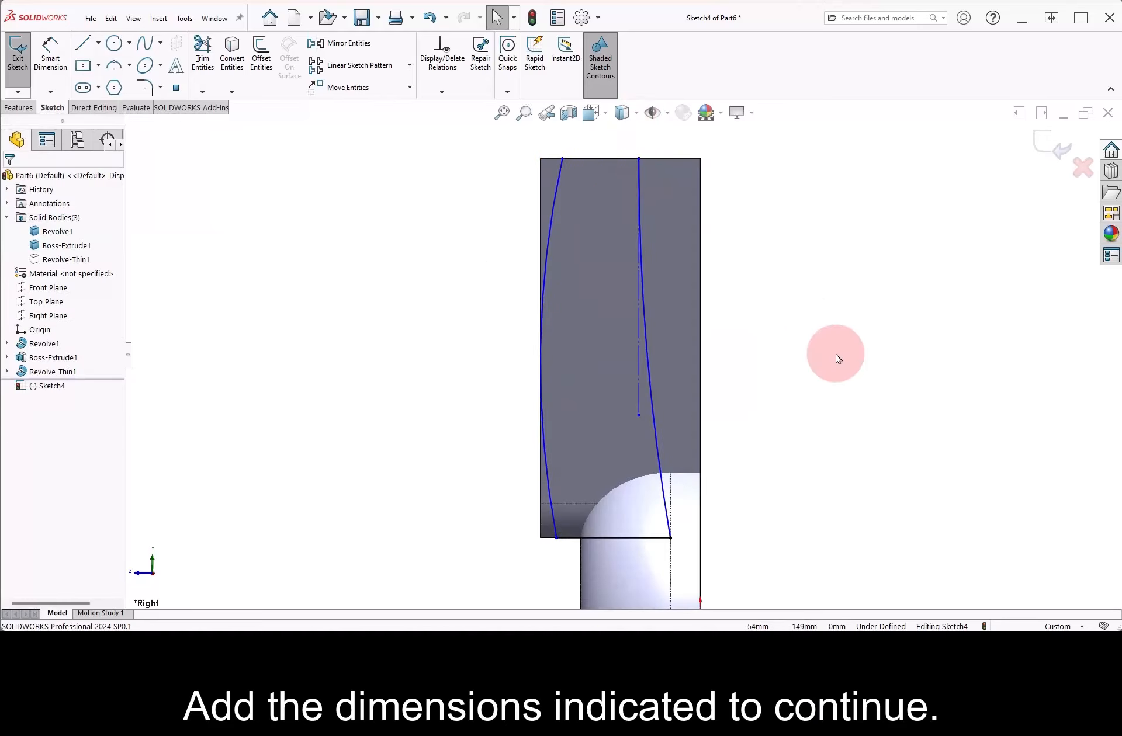
{"action": "right_click_drag", "start_coordinate": [835, 358], "coordinate": [838, 322]}
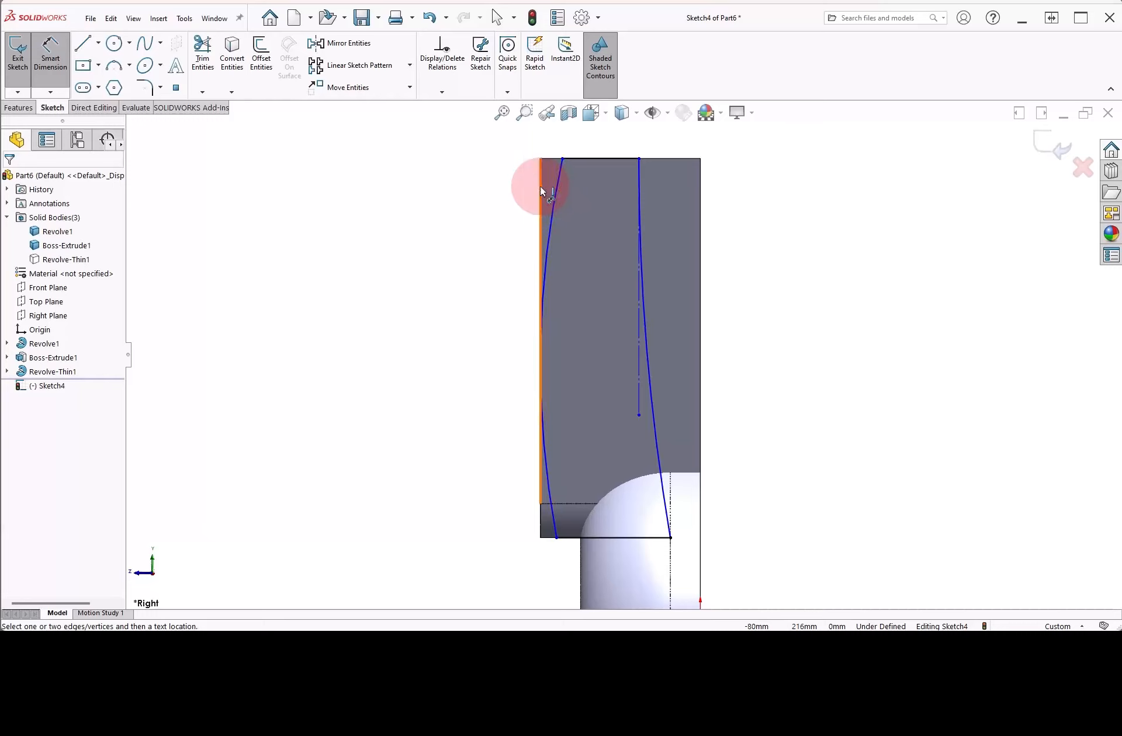
{"action": "left_click", "coordinate": [562, 158]}
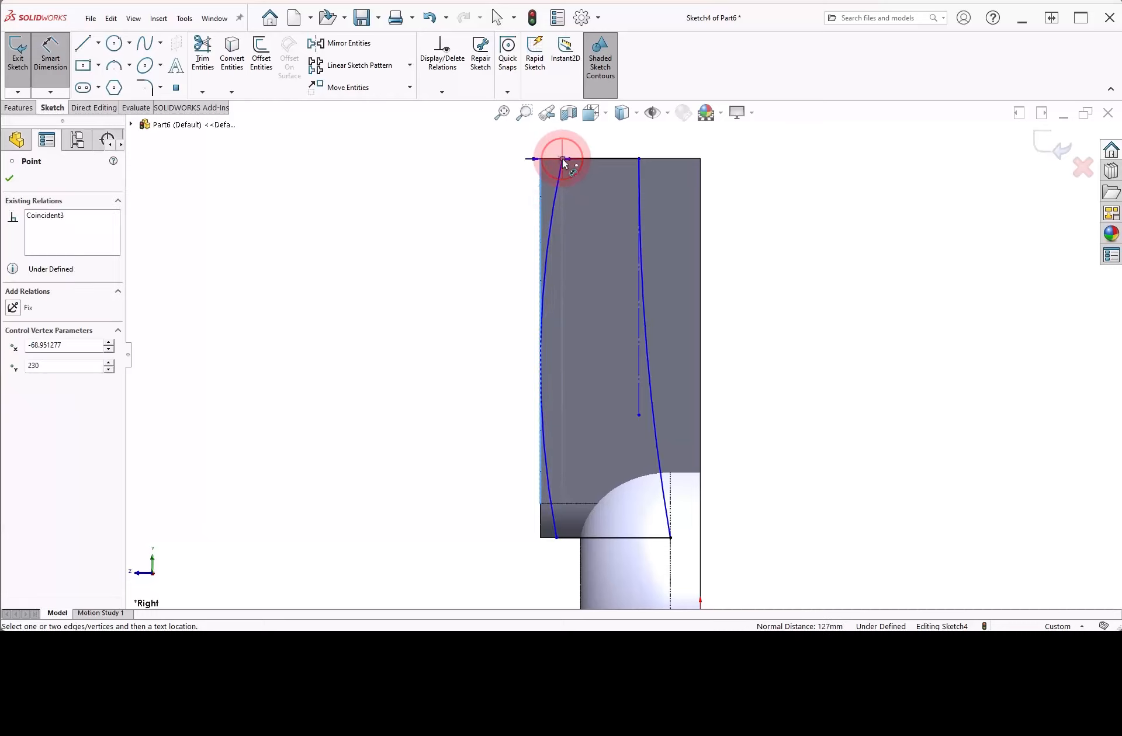
{"action": "left_click", "coordinate": [500, 140]}
{"action": "type", "text": "10"}
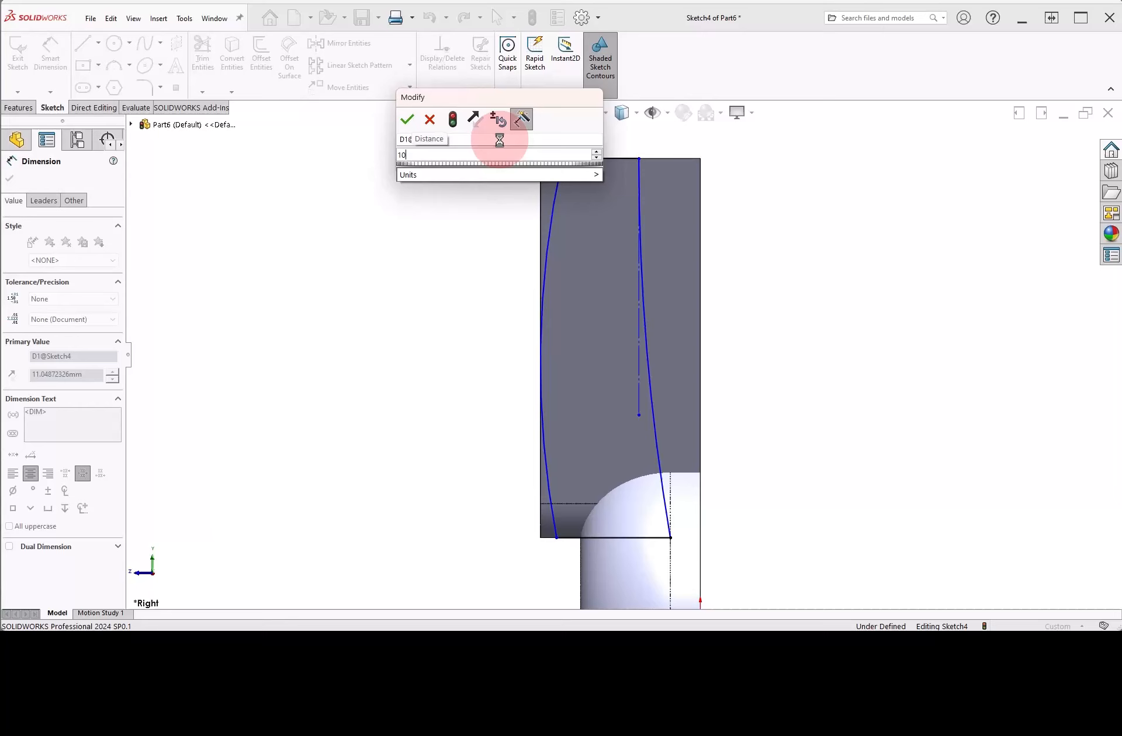
{"action": "key", "text": "Return"}
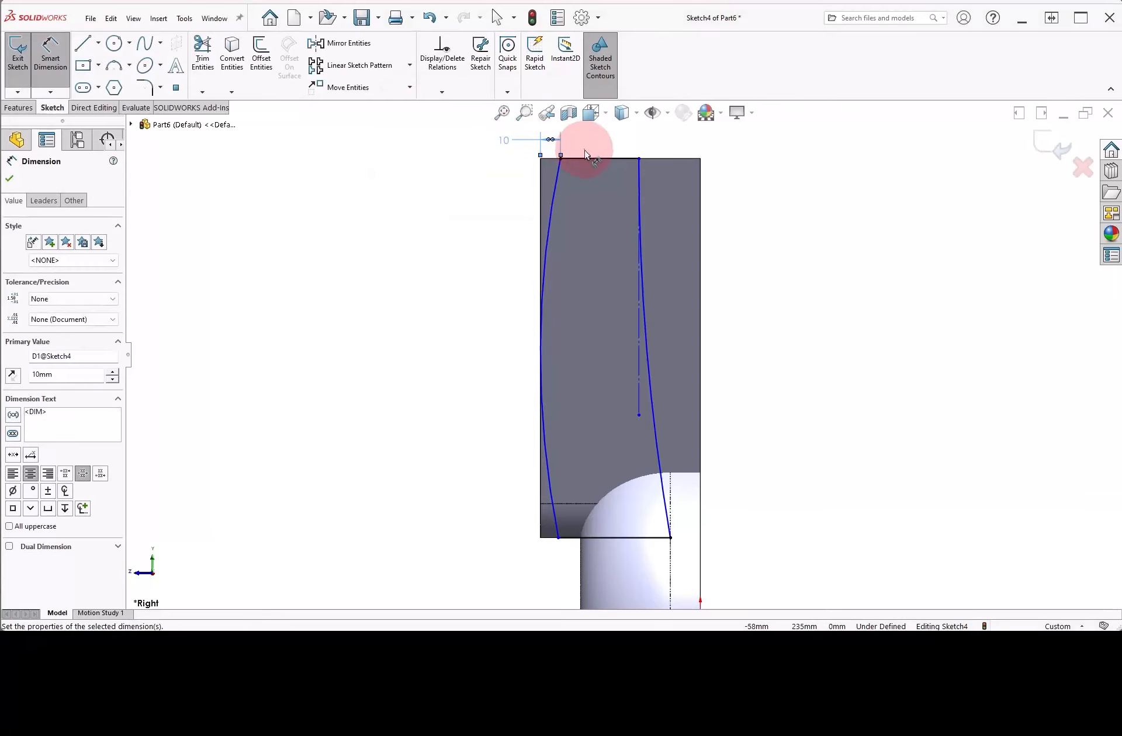
Dimension the profile's upper horizontal line to a length of 25 mm.
{"action": "left_click", "coordinate": [588, 159]}
{"action": "left_click", "coordinate": [599, 144]}
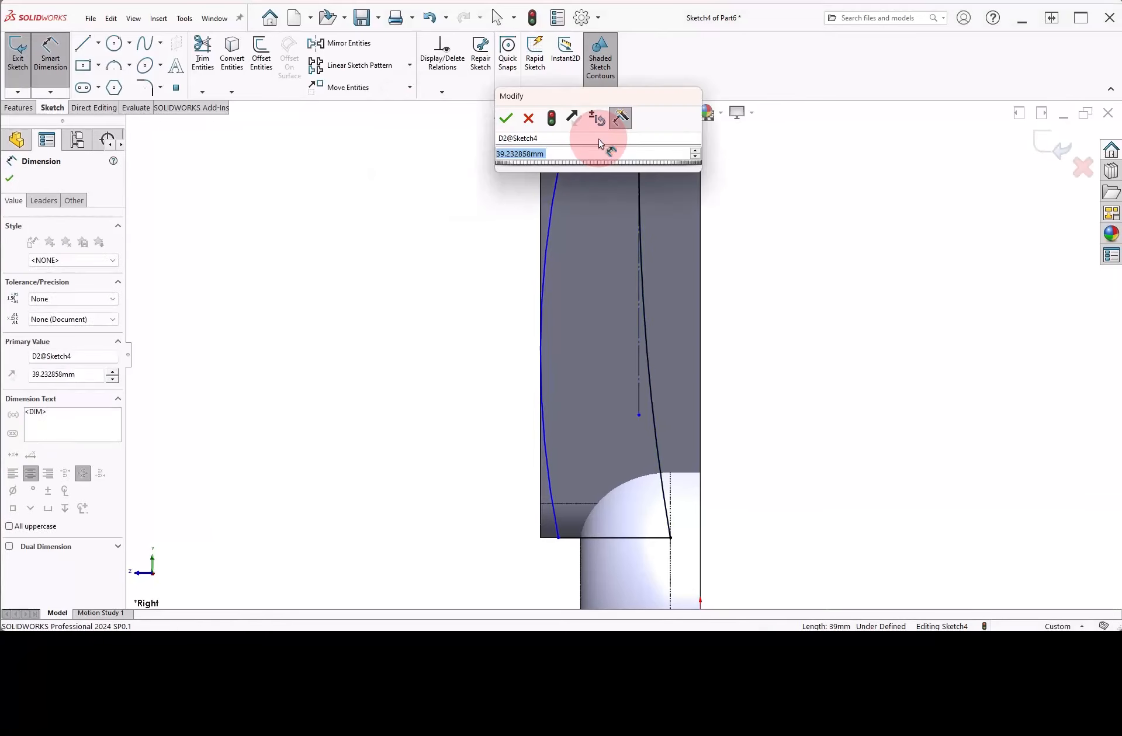
{"action": "type", "text": "25"}
{"action": "key", "text": "Return"}
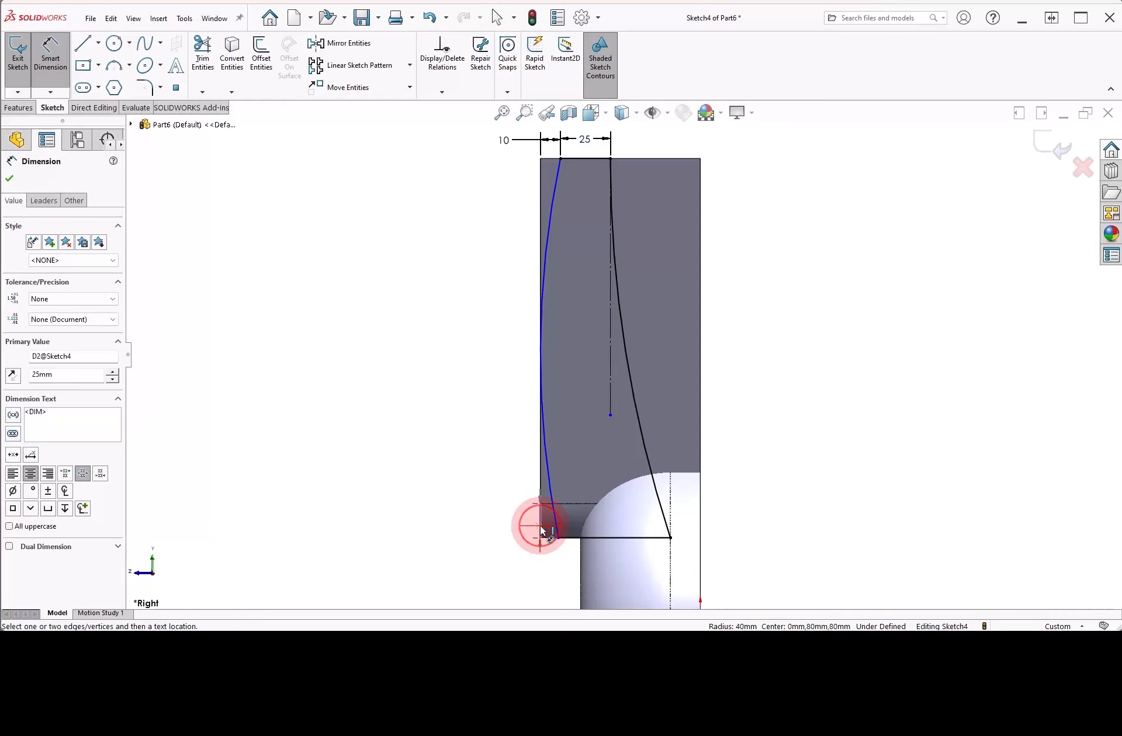
Dimension the left-hand arc's lower endpoint 5 mm from the spoke's left edge, placing the dimension below the profile.
{"action": "left_click", "coordinate": [558, 539]}
{"action": "left_click", "coordinate": [493, 566]}
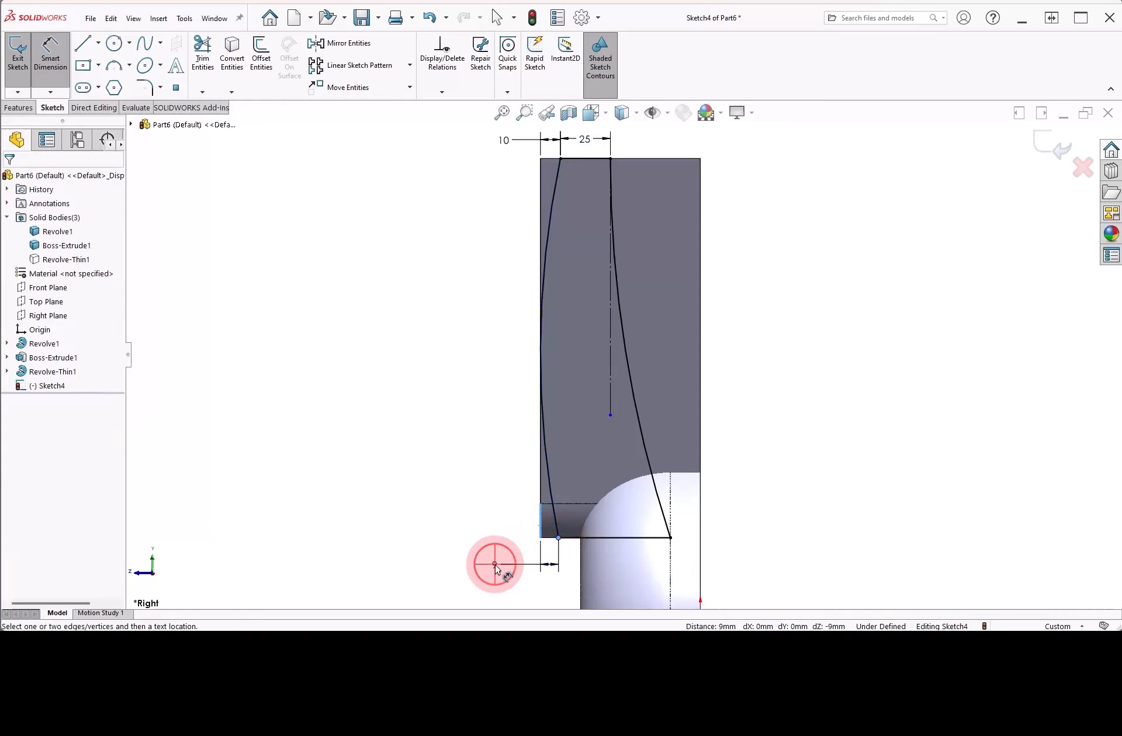
{"action": "type", "text": "5"}
{"action": "key", "text": "Return"}
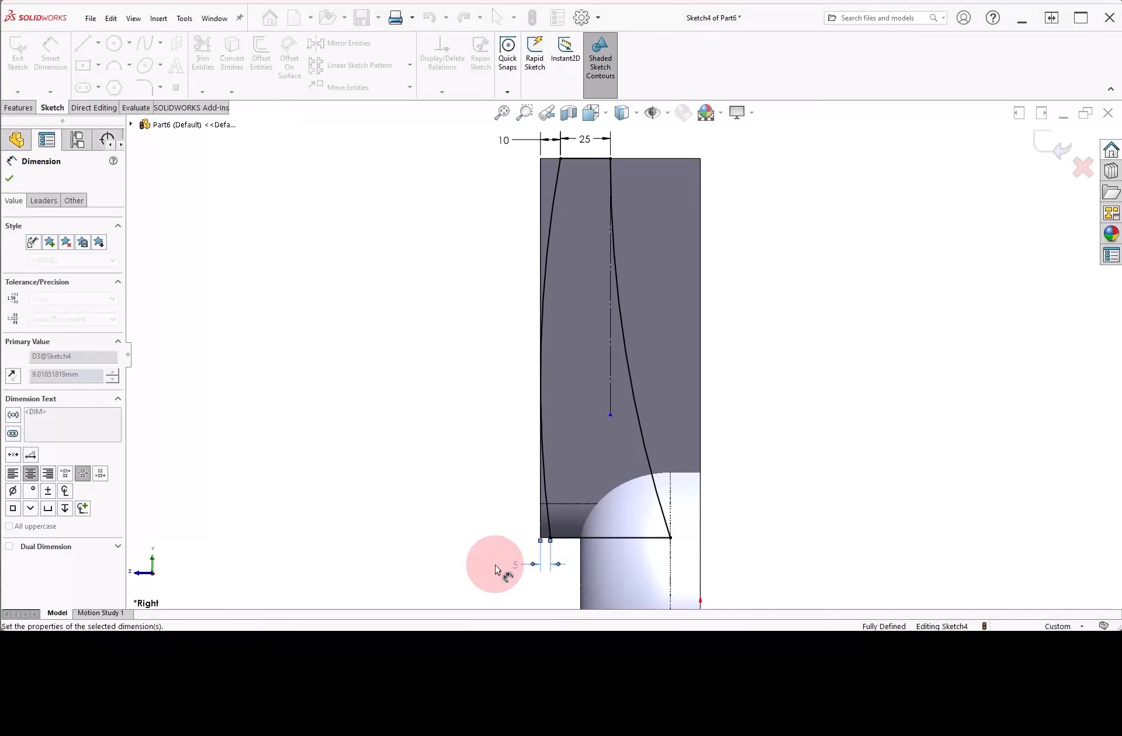
{"action": "right_click", "coordinate": [735, 453]}
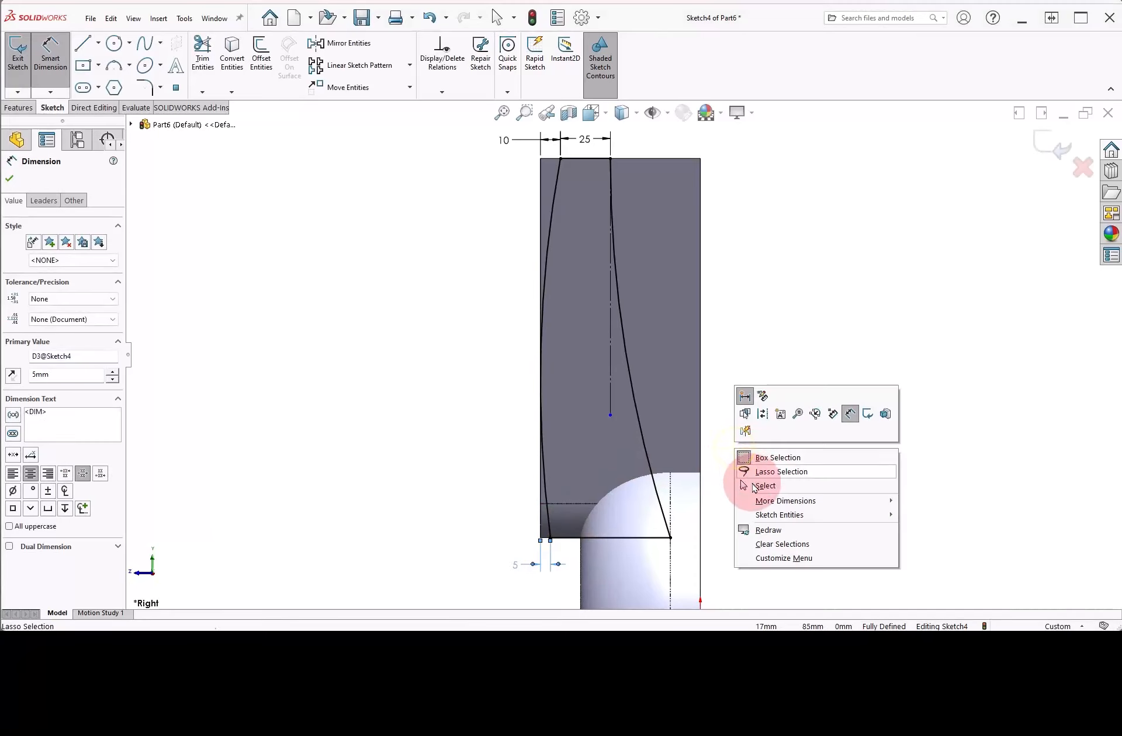
{"action": "left_click", "coordinate": [781, 484]}
Sketch a horizontal construction line about 146 mm long from the origin out past the hub.
{"action": "right_click_drag", "start_coordinate": [784, 484], "coordinate": [734, 489]}
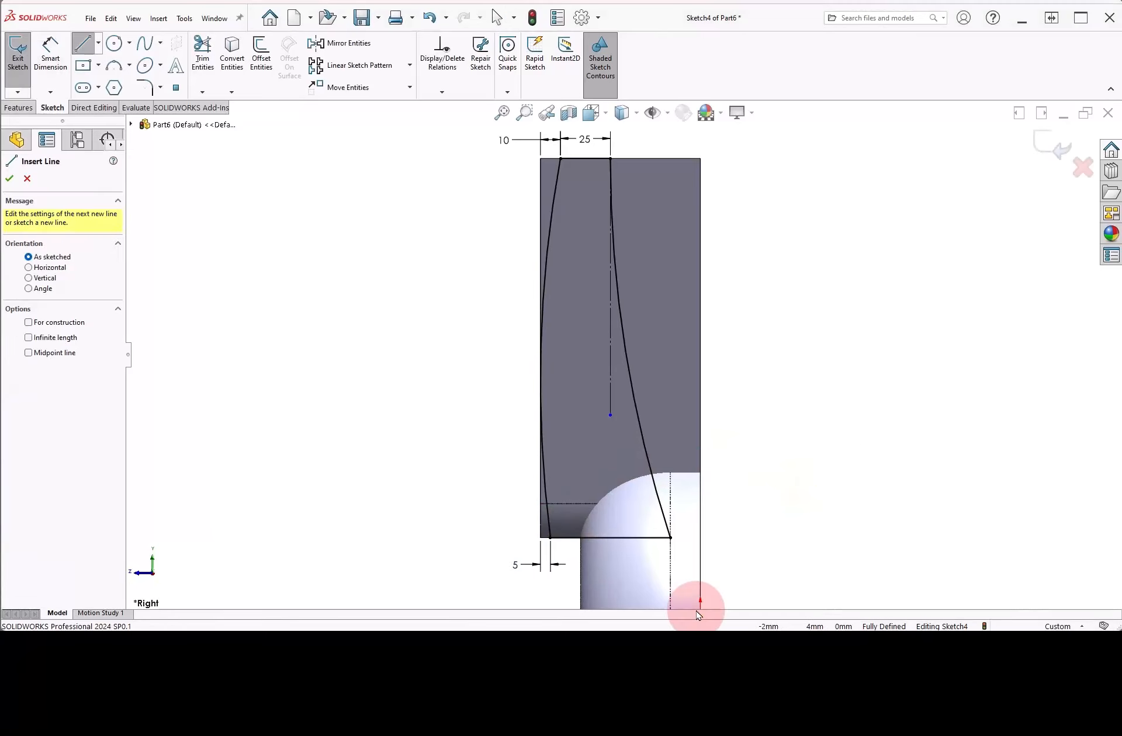
{"action": "scroll", "coordinate": [722, 543], "scroll_direction": "down", "scroll_amount": 1}
{"action": "scroll", "coordinate": [709, 549], "scroll_direction": "up", "scroll_amount": 1}
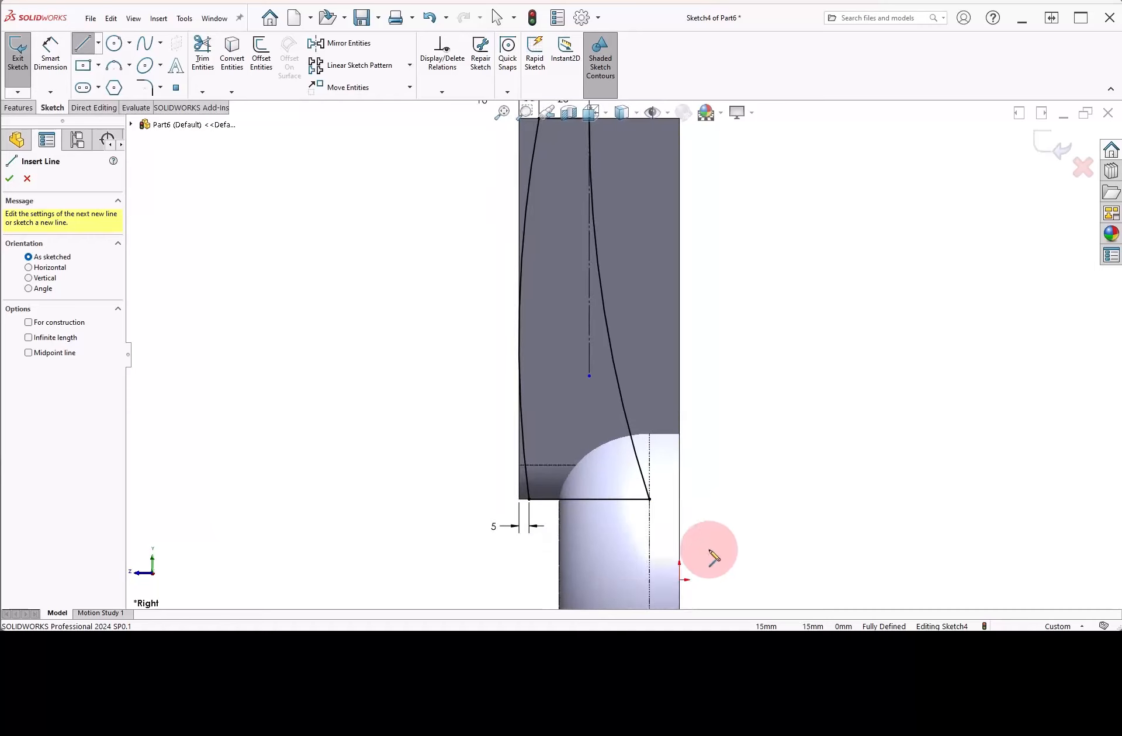
{"action": "left_click", "coordinate": [679, 581]}
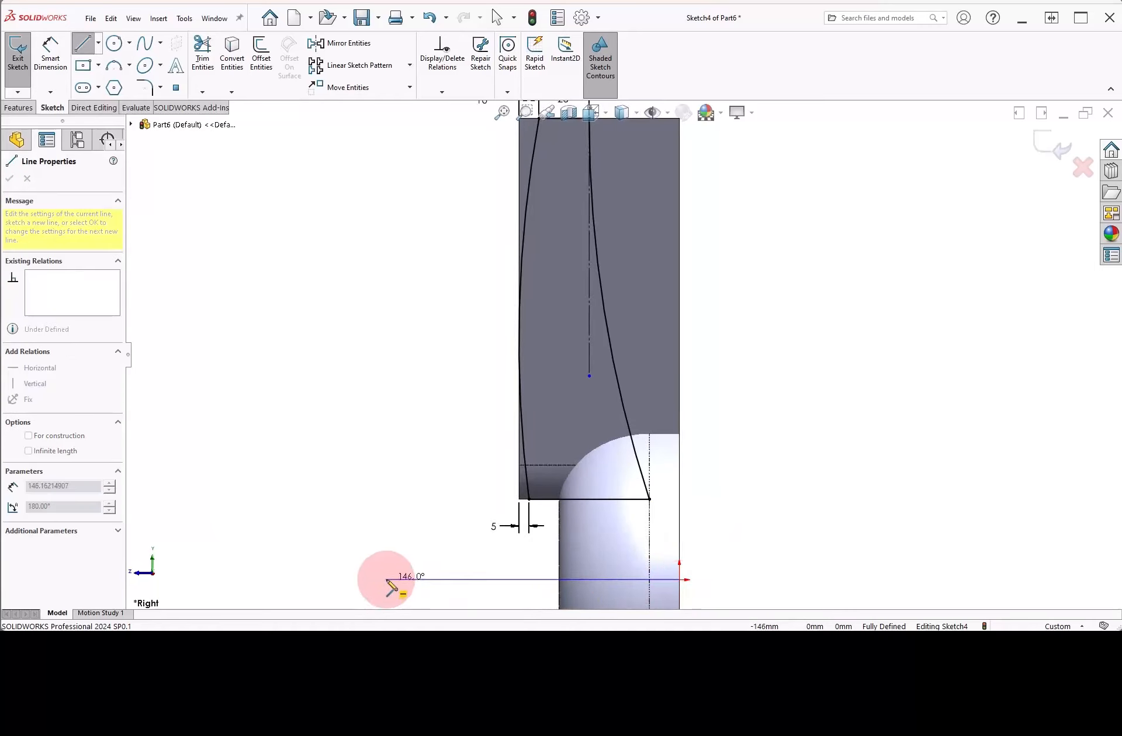
{"action": "left_click", "coordinate": [387, 580]}
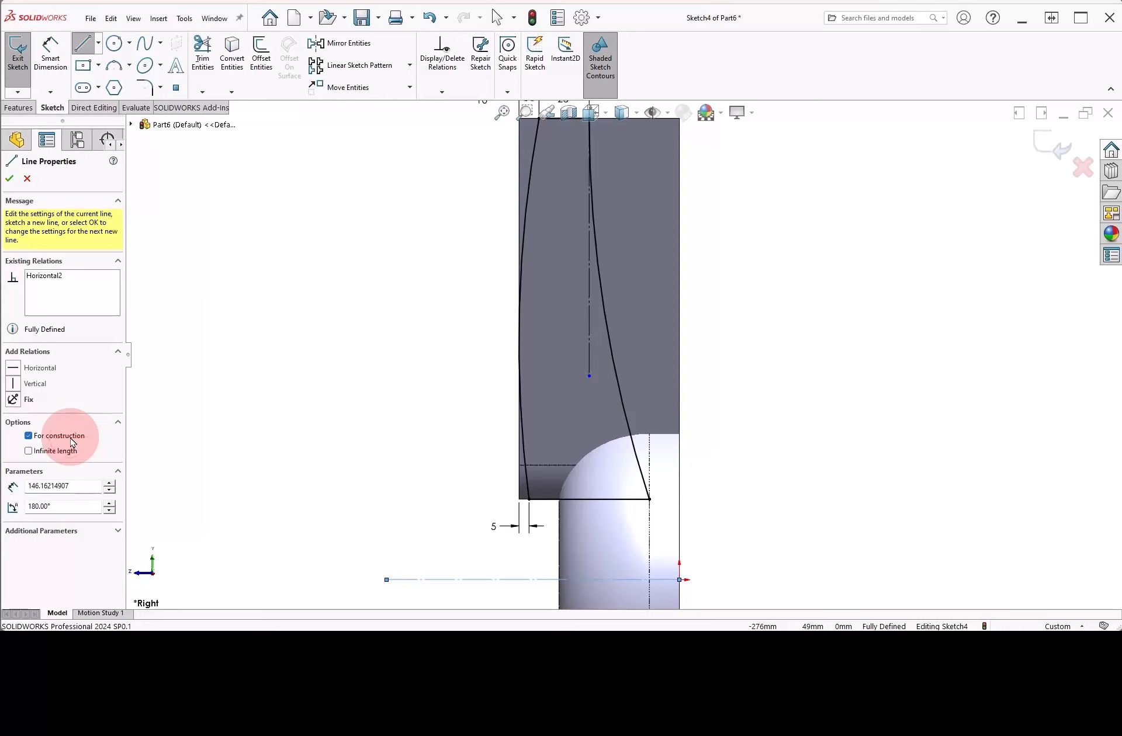
Revolve the curved spoke profile 360° about the horizontal construction line as a separate body, with Merge result off.
{"action": "left_click", "coordinate": [20, 109]}
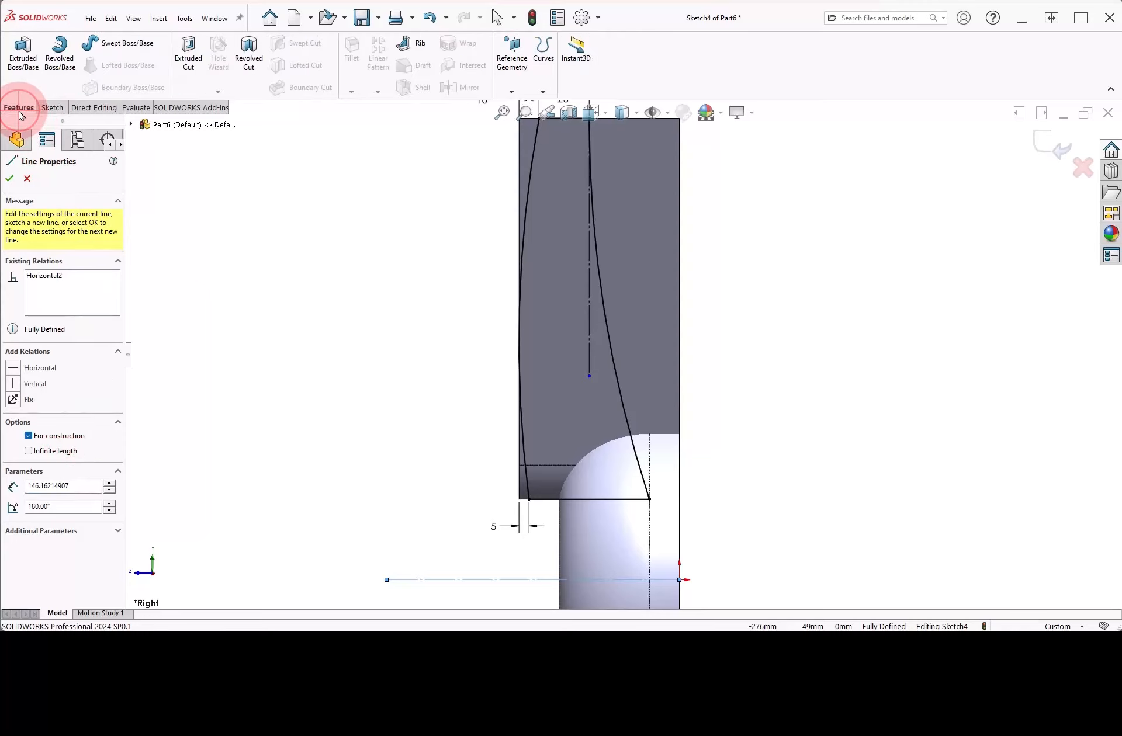
{"action": "left_click", "coordinate": [68, 70]}
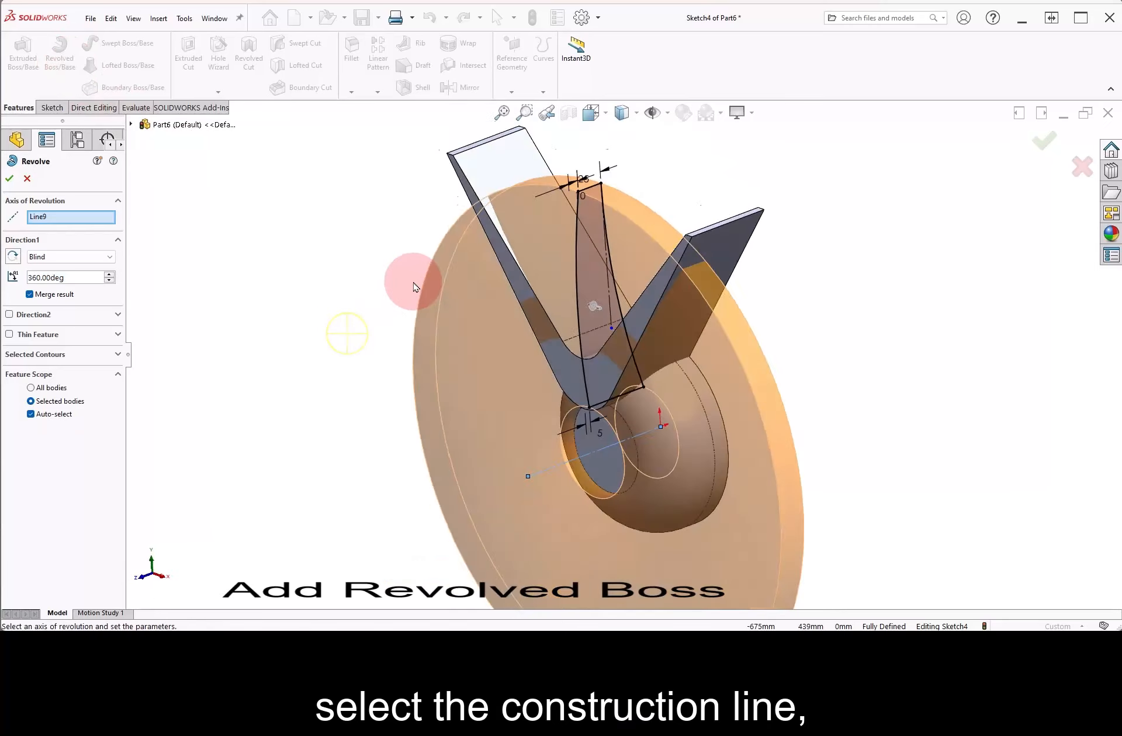
{"action": "left_click", "coordinate": [30, 295]}
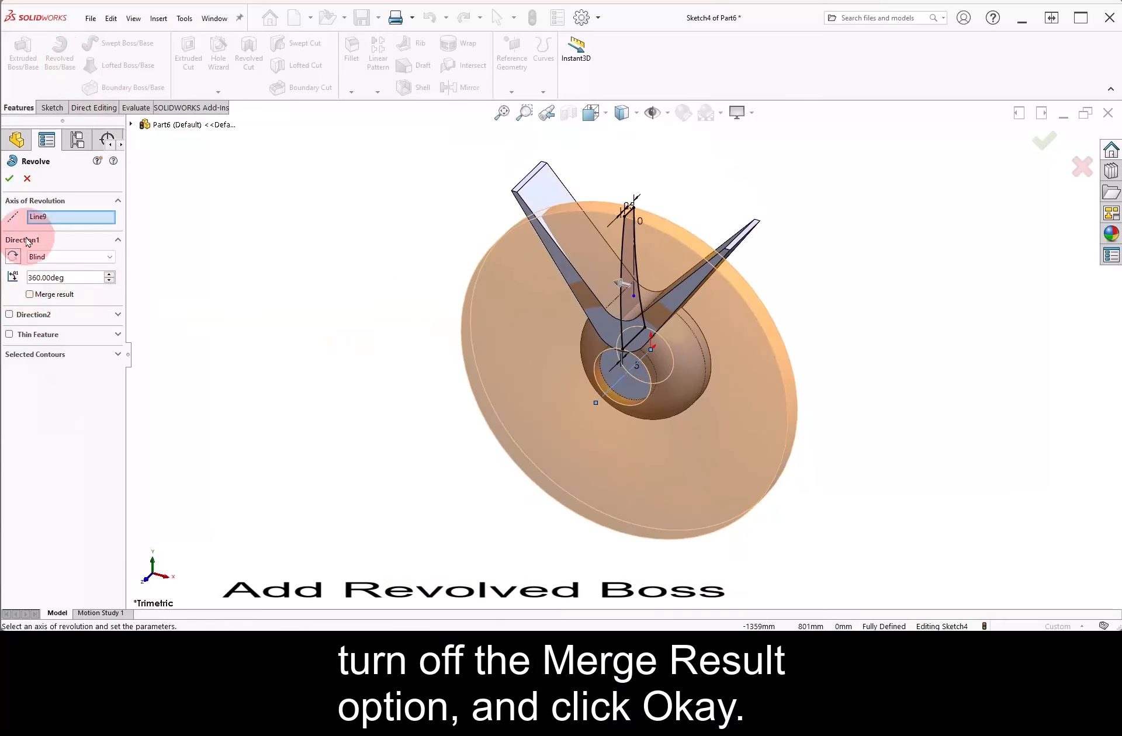
{"action": "left_click", "coordinate": [9, 178]}
{"action": "left_click", "coordinate": [57, 232]}
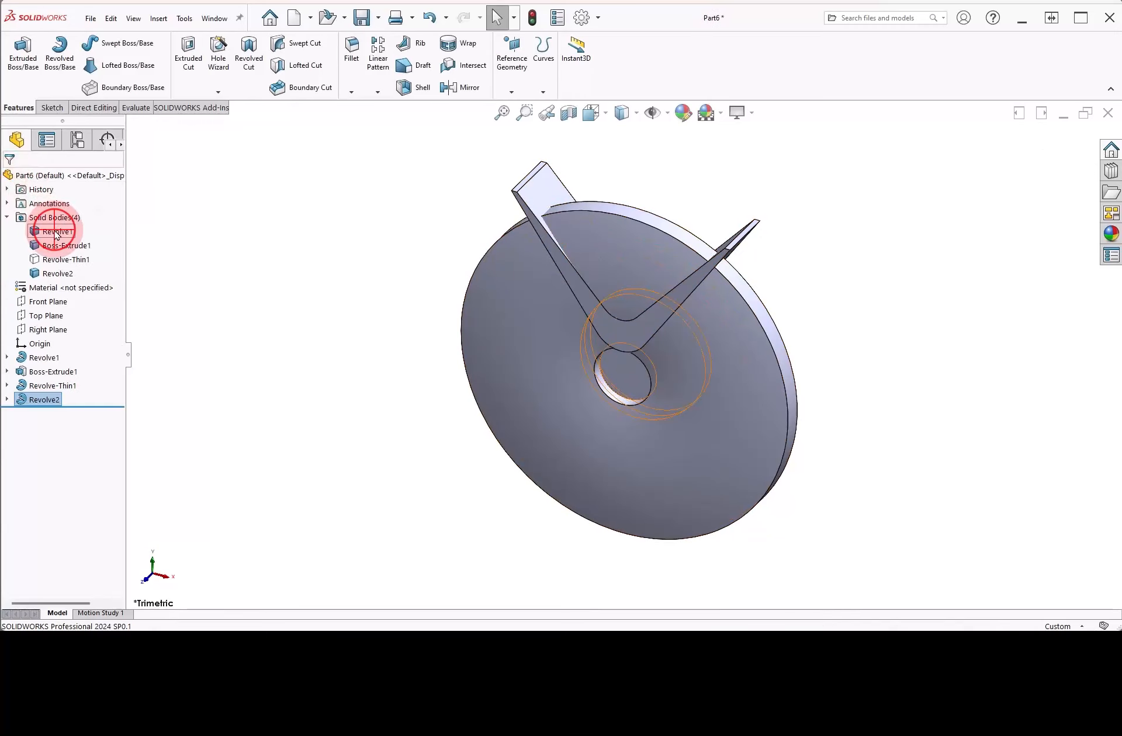
{"action": "left_click", "coordinate": [66, 246]}
{"action": "left_click", "coordinate": [63, 260], "text": "ctrl"}
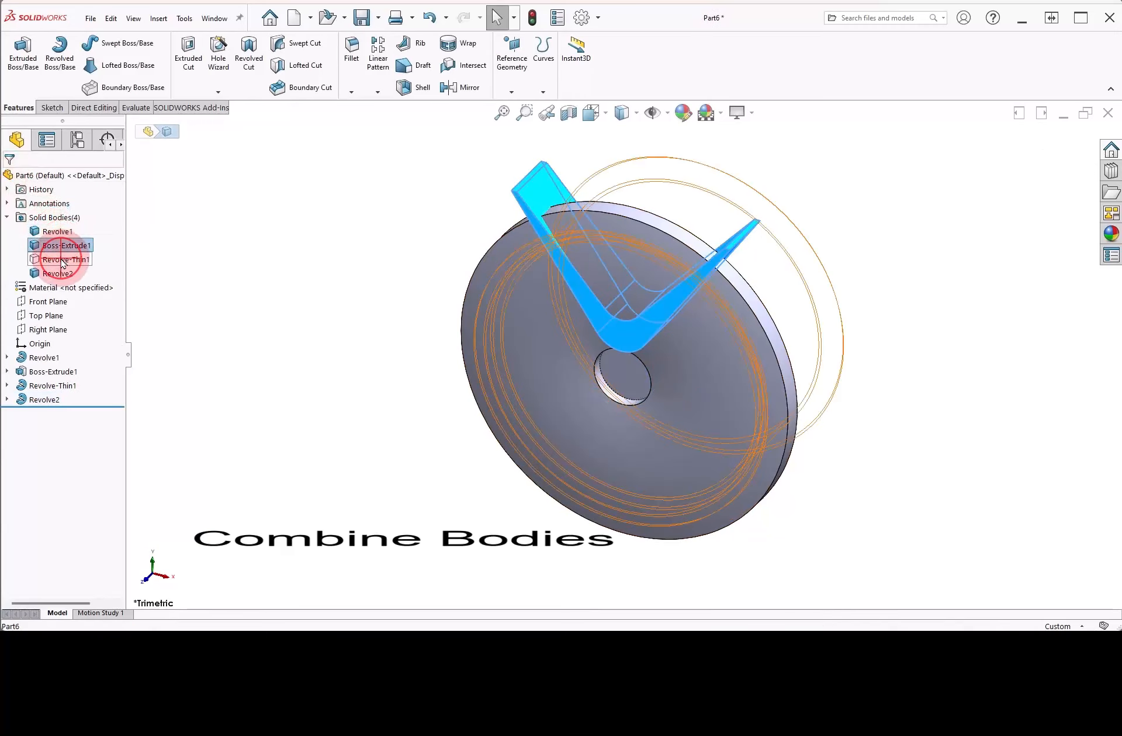
{"action": "left_click", "coordinate": [57, 273]}
{"action": "left_click", "coordinate": [150, 270]}
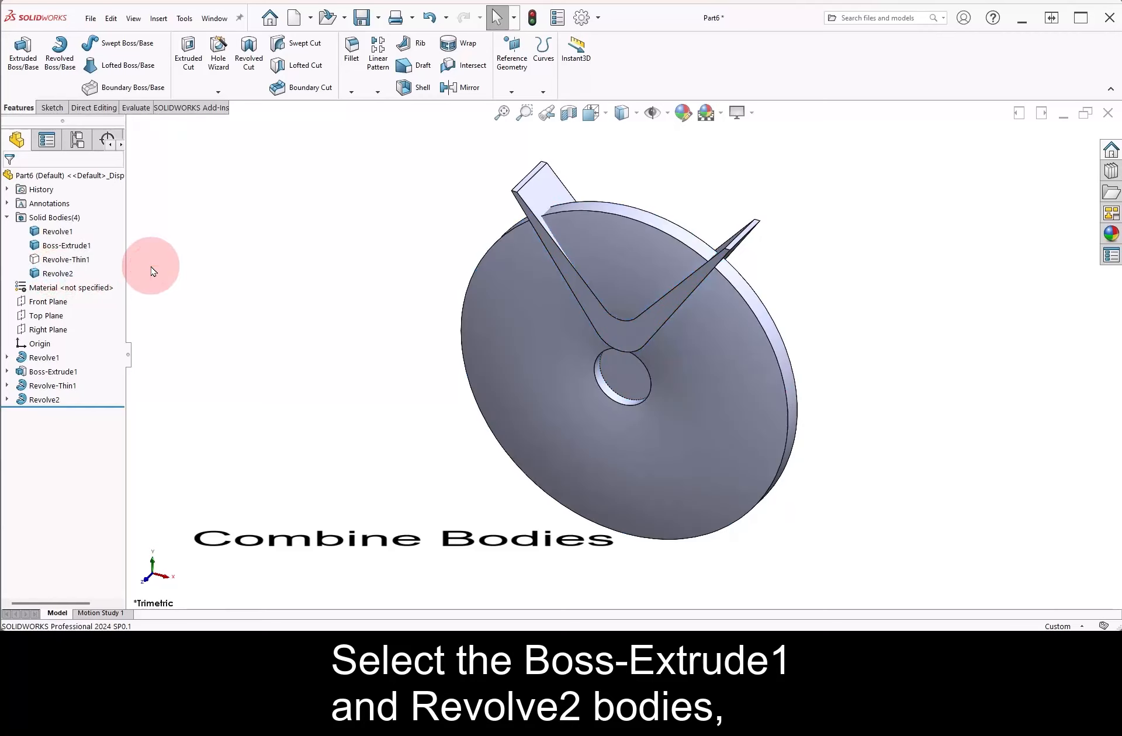
Combine the Revolve2 and Boss-Extrude1 bodies using the Common operation, previewing the result before accepting it.
{"action": "left_click", "coordinate": [58, 273], "text": "ctrl"}
{"action": "left_click", "coordinate": [53, 246], "text": "ctrl"}
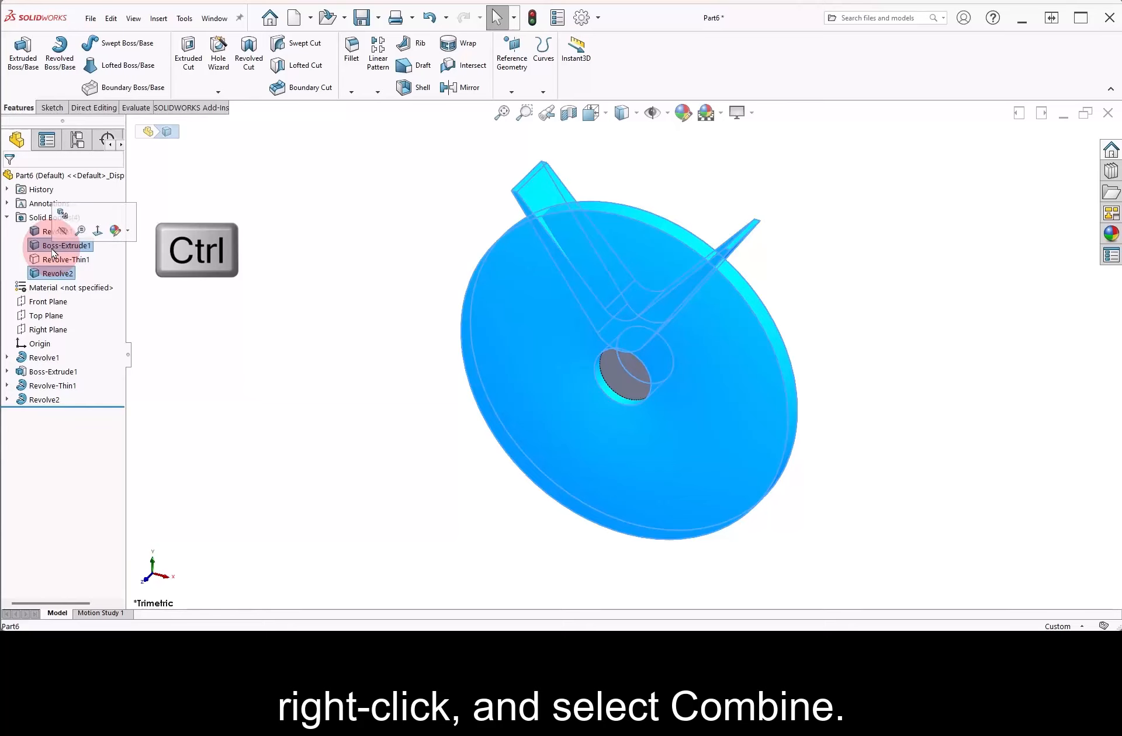
{"action": "right_click", "coordinate": [53, 252]}
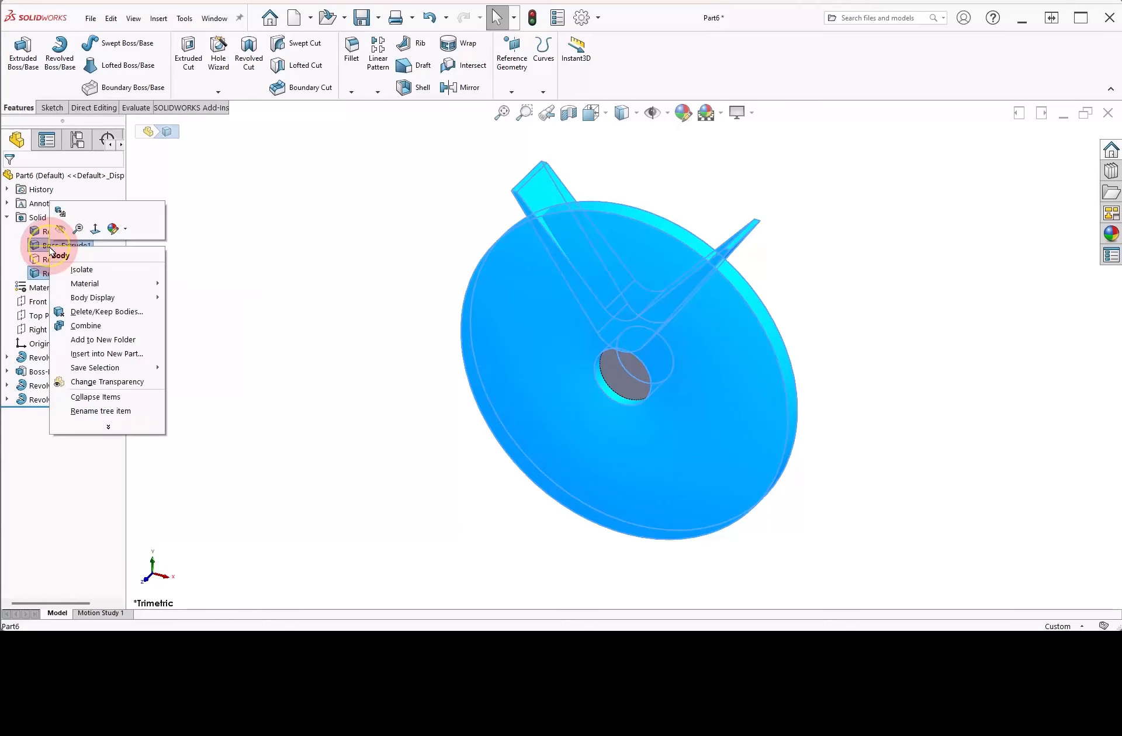
{"action": "left_click", "coordinate": [111, 327]}
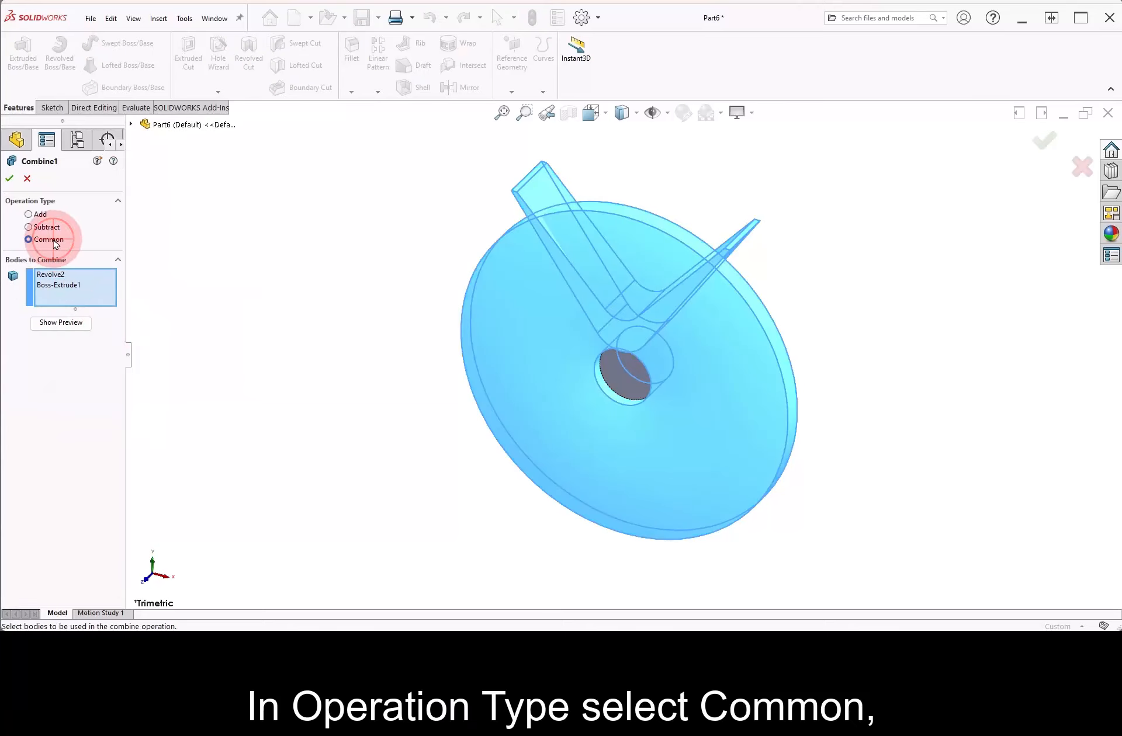
{"action": "left_click", "coordinate": [53, 290]}
{"action": "left_click", "coordinate": [61, 323]}
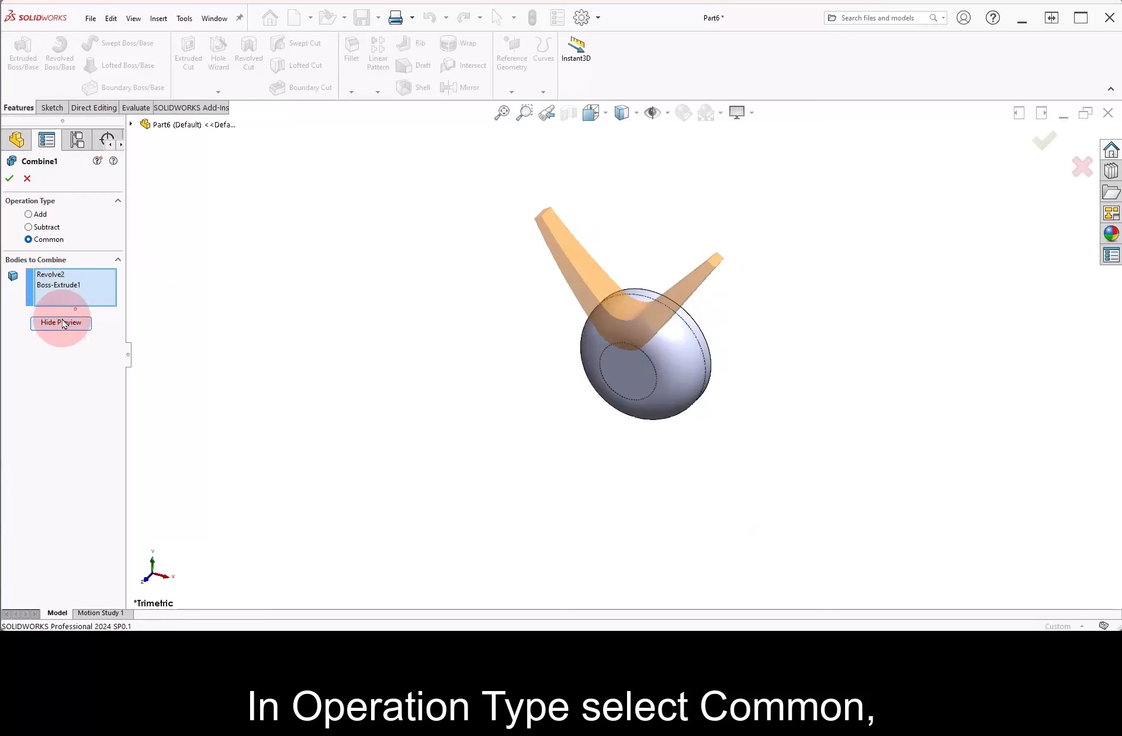
{"action": "left_click", "coordinate": [10, 181]}
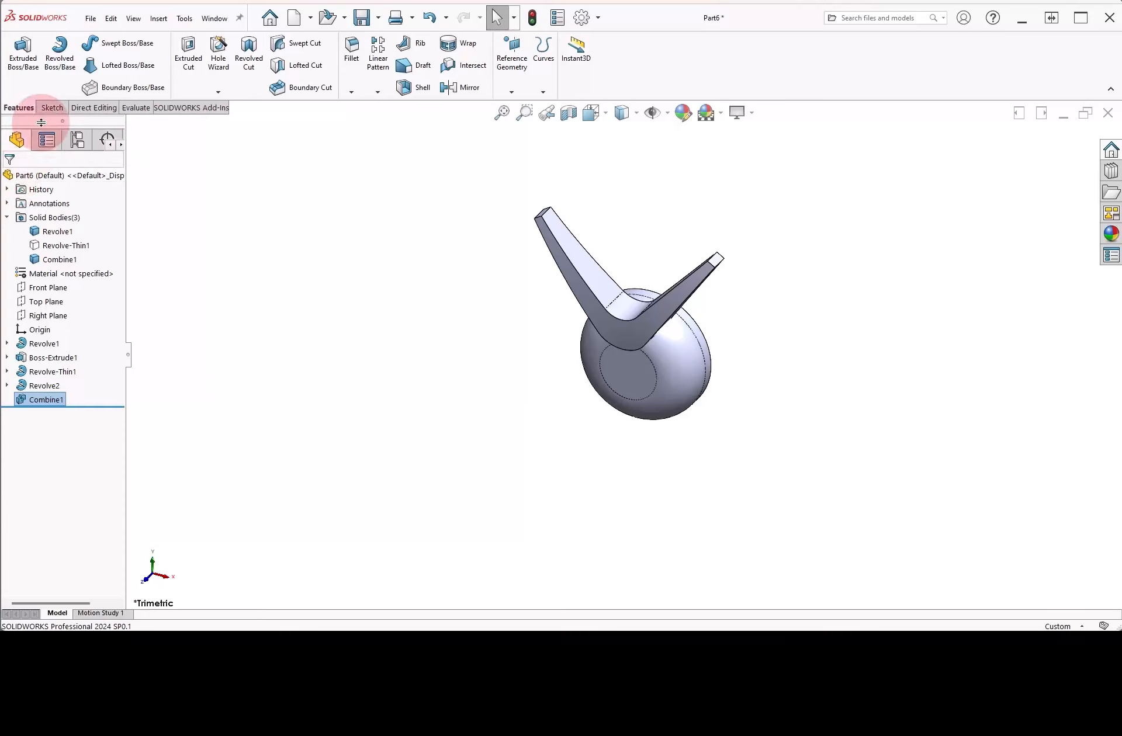
Circular-pattern the combined spoke body around the hub's circular edge with 5 equally spaced instances over 360°.
{"action": "left_click", "coordinate": [377, 93]}
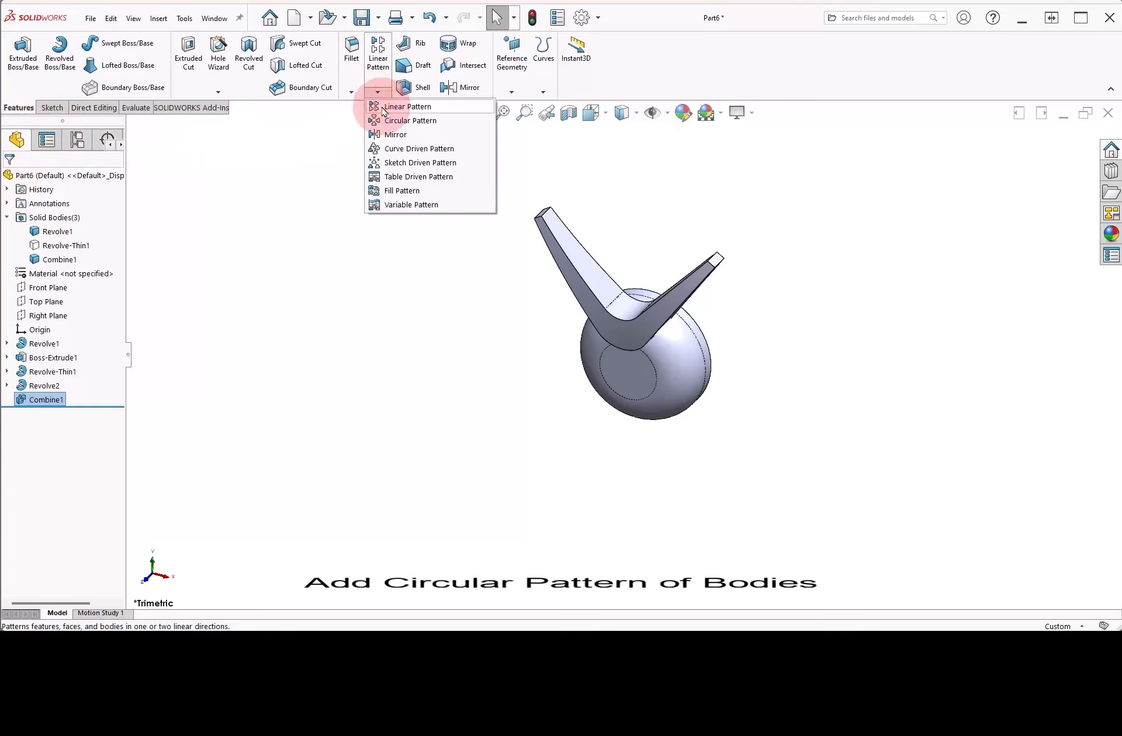
{"action": "left_click", "coordinate": [411, 121]}
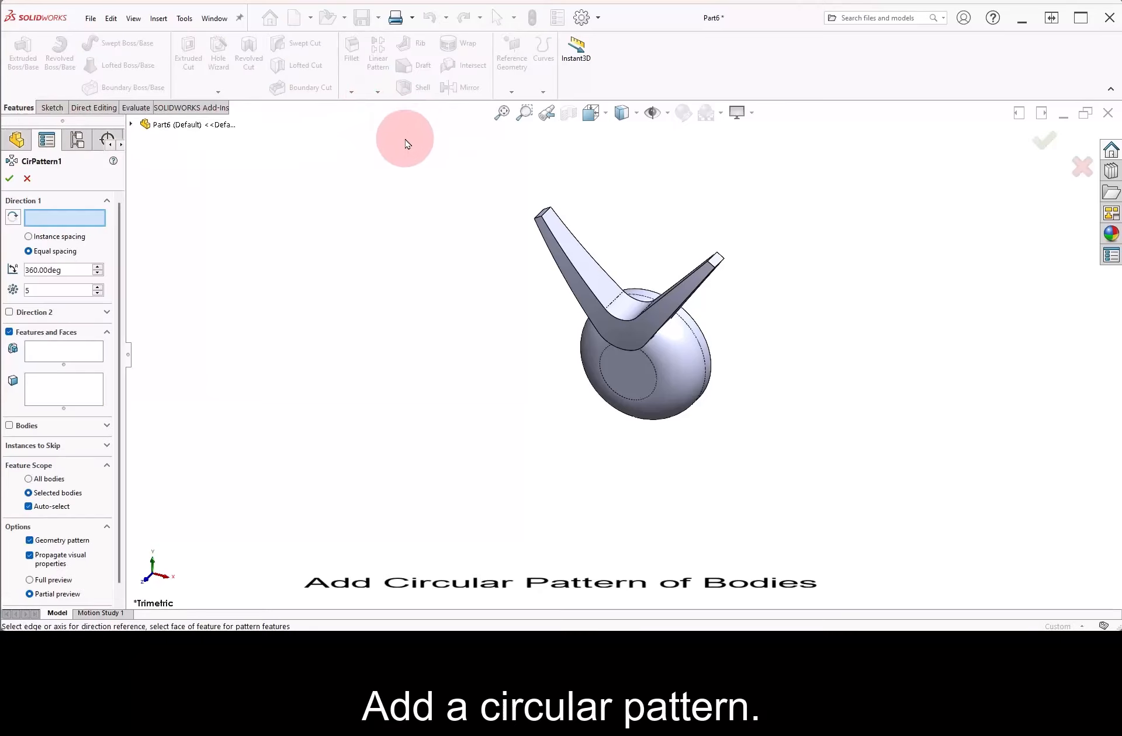
{"action": "left_click", "coordinate": [701, 328]}
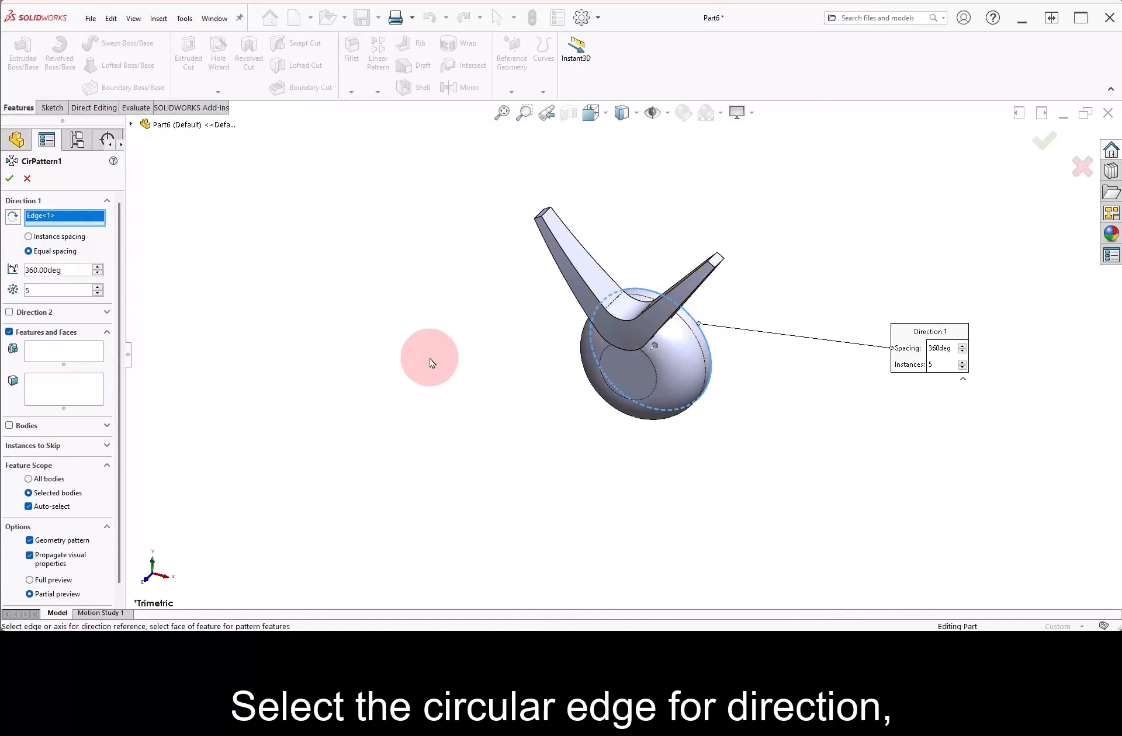
{"action": "left_click", "coordinate": [9, 426]}
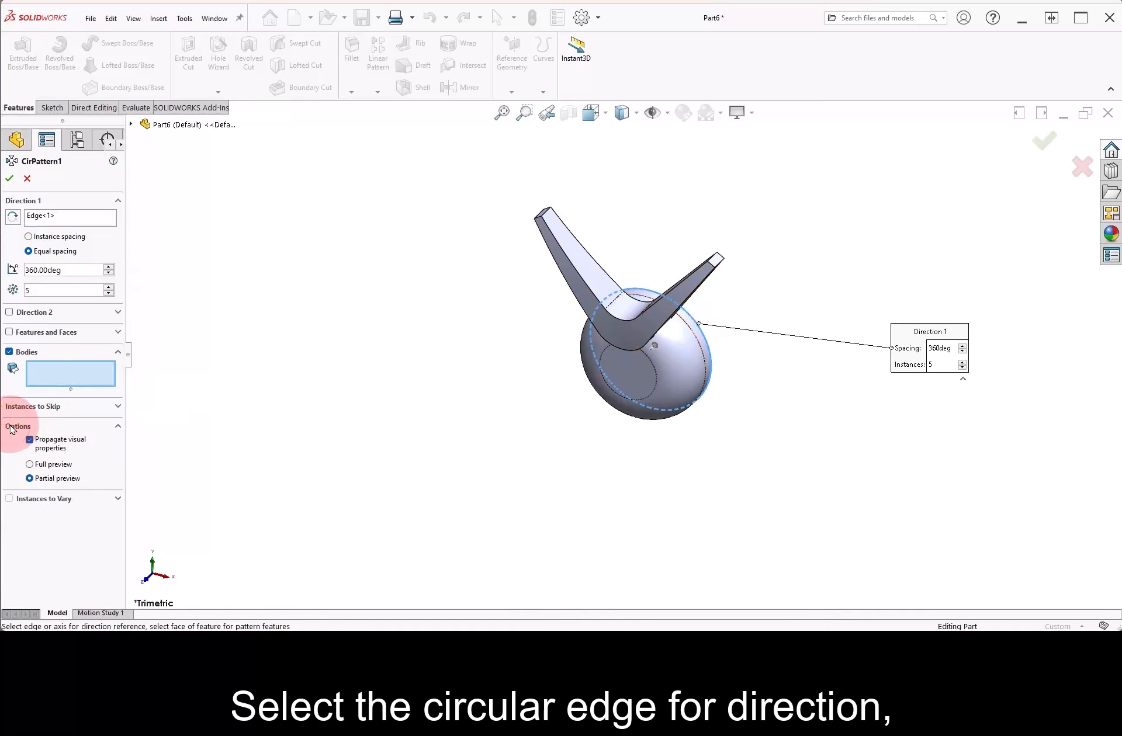
{"action": "left_click", "coordinate": [587, 262]}
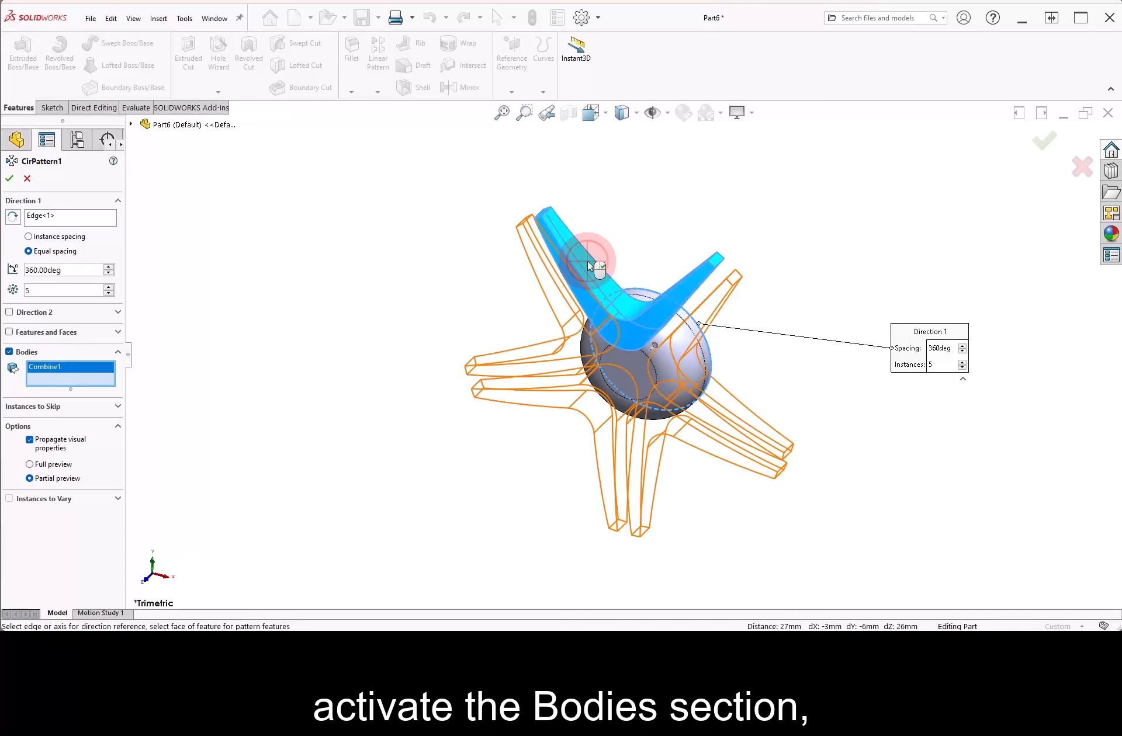
{"action": "left_click", "coordinate": [108, 287]}
{"action": "left_click", "coordinate": [108, 287]}
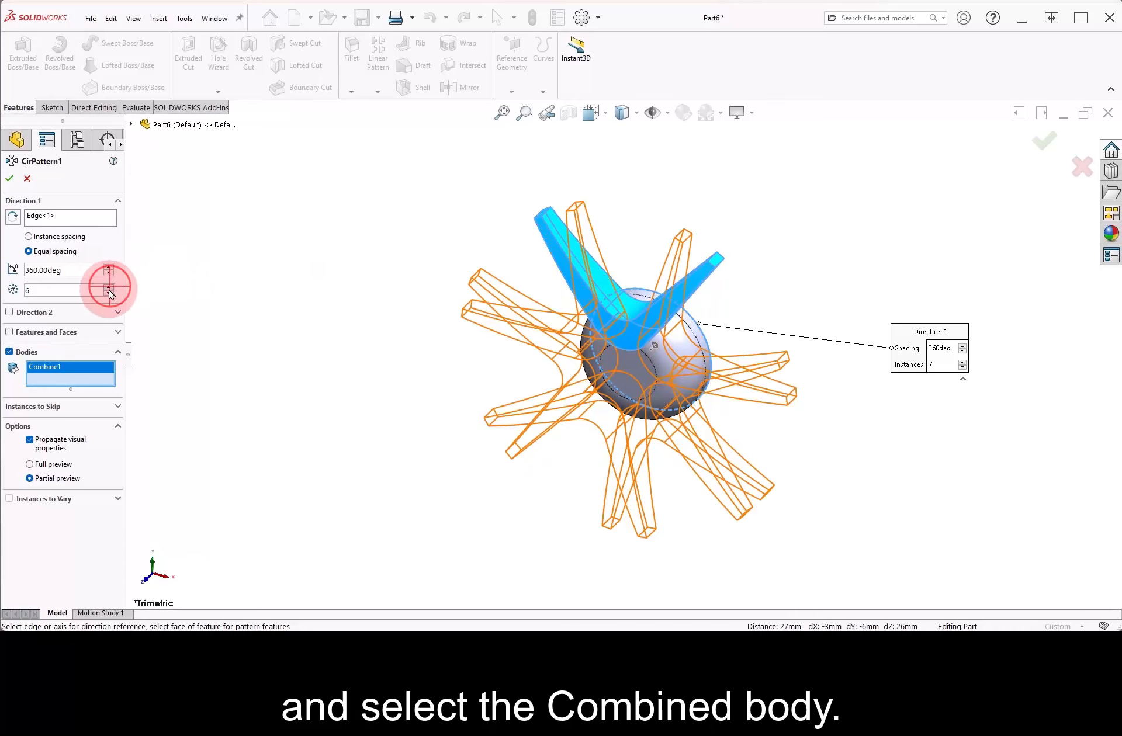
{"action": "left_click", "coordinate": [108, 293]}
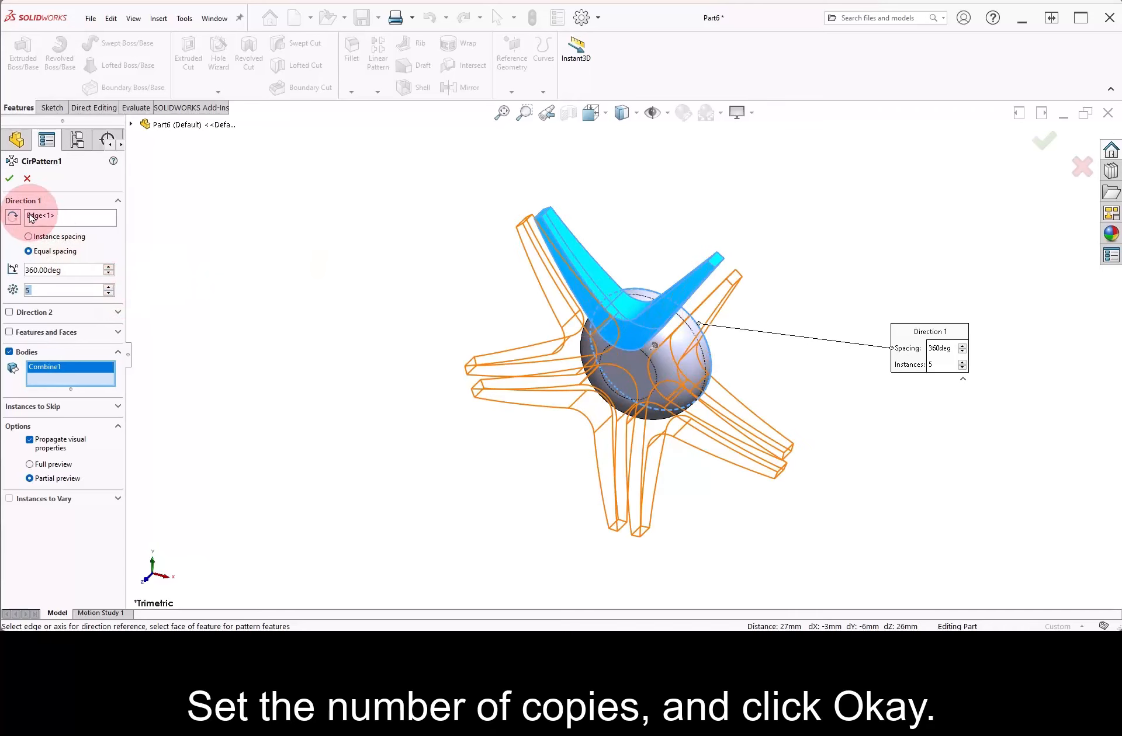
{"action": "left_click", "coordinate": [9, 178]}
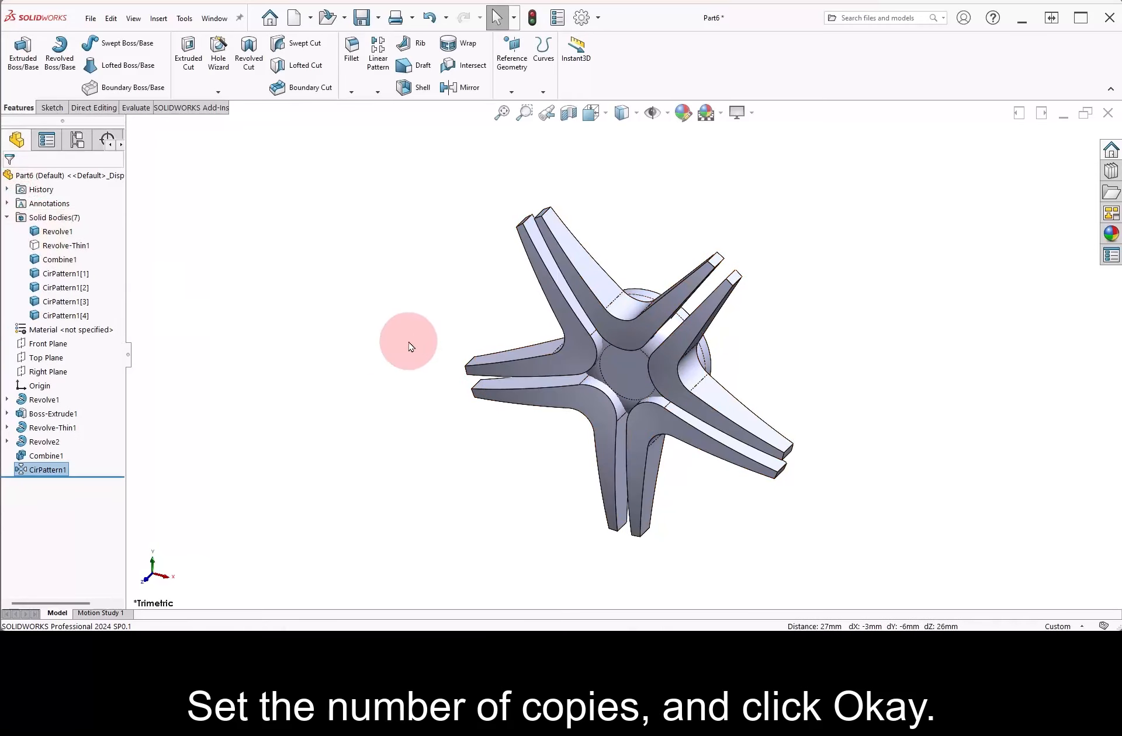
Start a new sketch on the Right Plane, with the model shown in the Right view.
{"action": "middle_click_drag", "start_coordinate": [410, 343], "coordinate": [451, 416]}
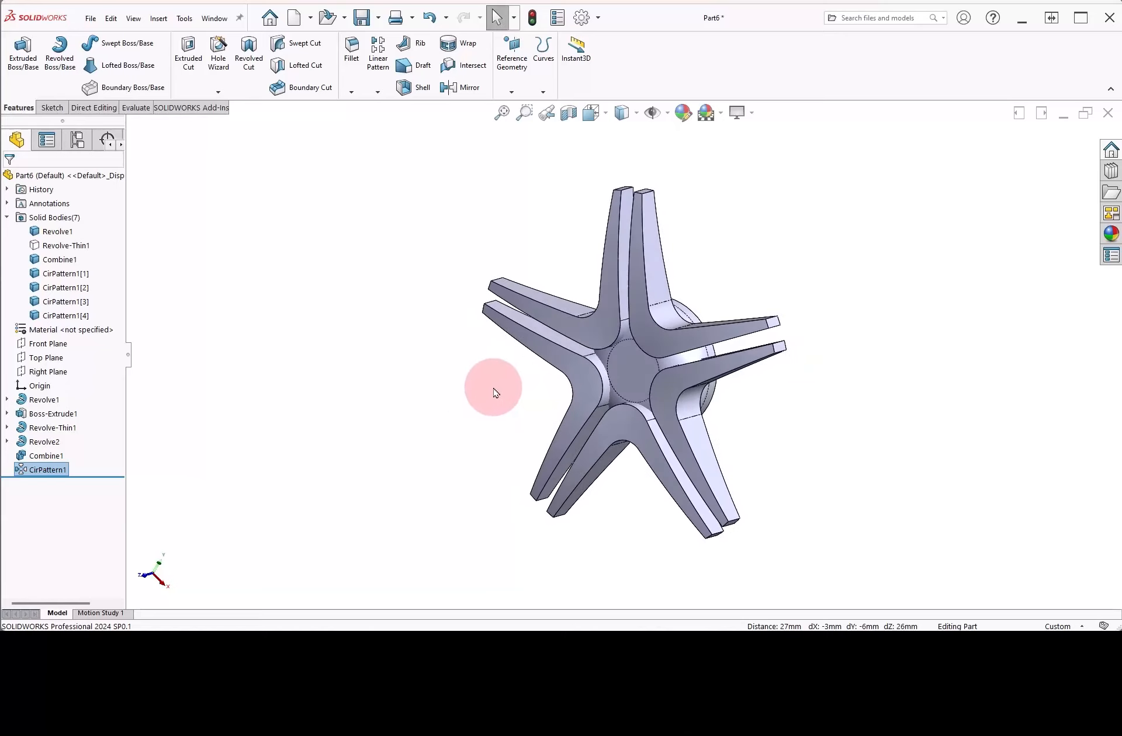
{"action": "mouse_move", "coordinate": [481, 380]}
{"action": "right_mouse_down"}
{"action": "mouse_move", "coordinate": [441, 385]}
{"action": "mouse_move", "coordinate": [496, 376]}
{"action": "right_mouse_up"}
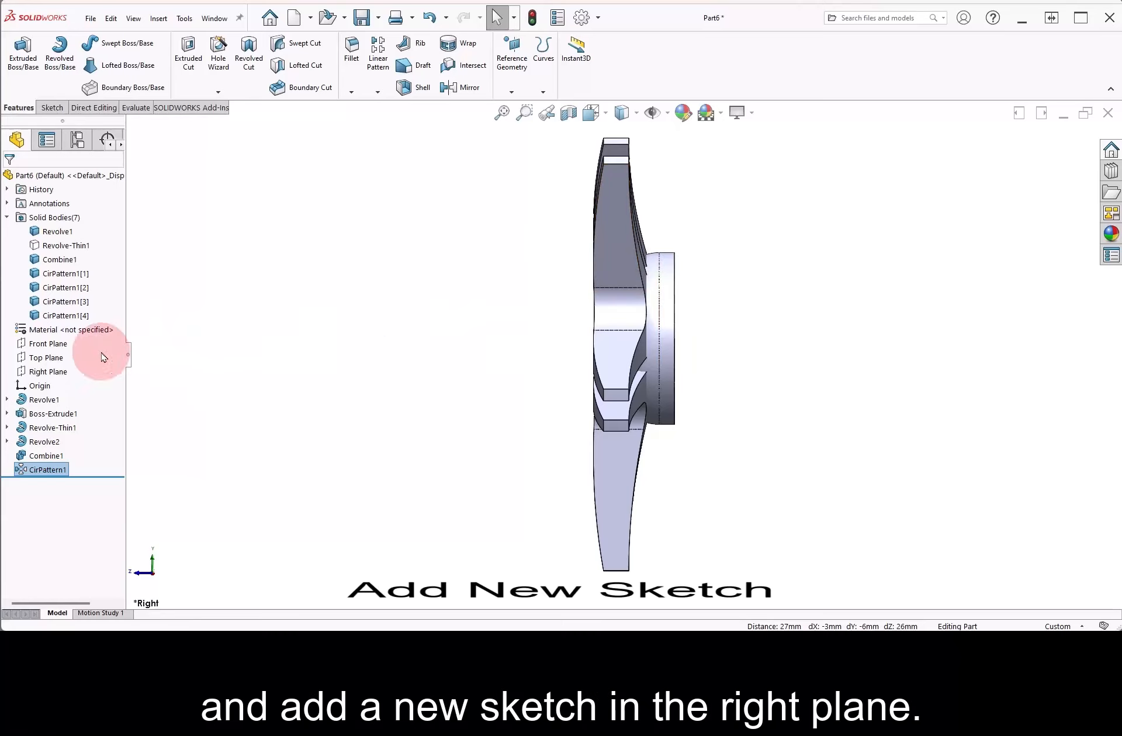
{"action": "left_click", "coordinate": [53, 371]}
{"action": "left_click", "coordinate": [64, 358]}
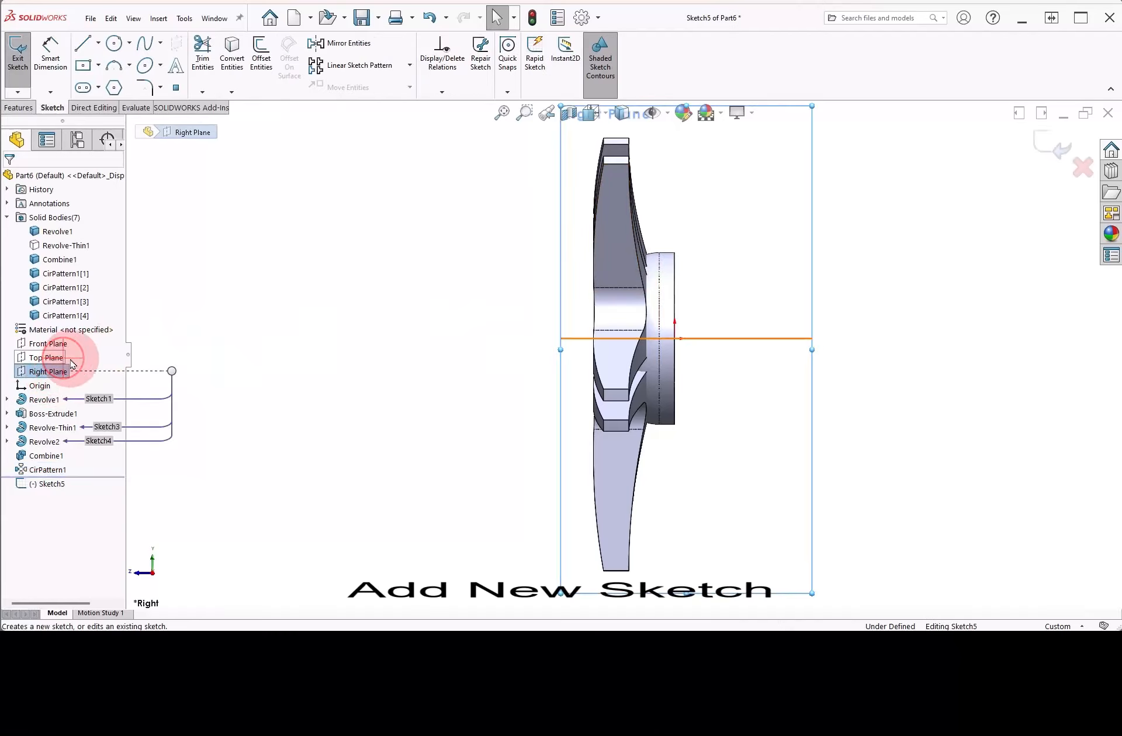
Sketch two horizontal construction lines about 115 mm long, one from the origin and one about 61 mm above it on the hub's right edge.
{"action": "scroll", "coordinate": [657, 274], "scroll_direction": "down", "scroll_amount": 2}
{"action": "scroll", "coordinate": [658, 274], "scroll_direction": "down", "scroll_amount": 4}
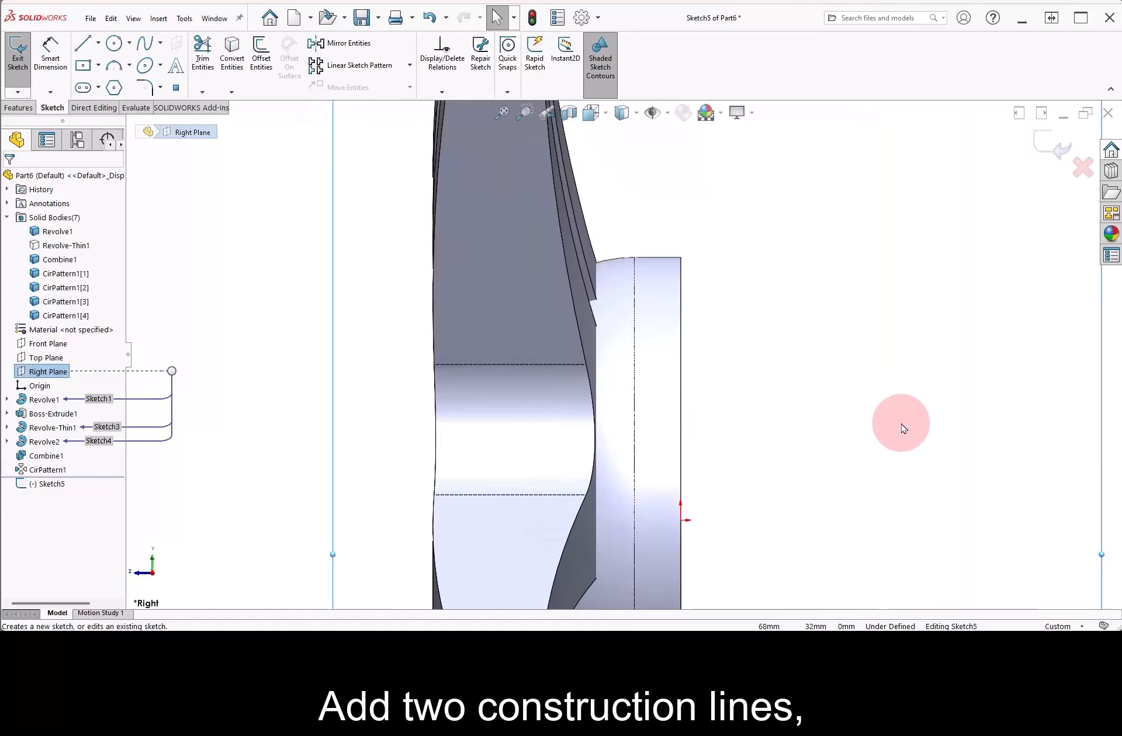
{"action": "right_click_drag", "start_coordinate": [905, 408], "coordinate": [841, 422]}
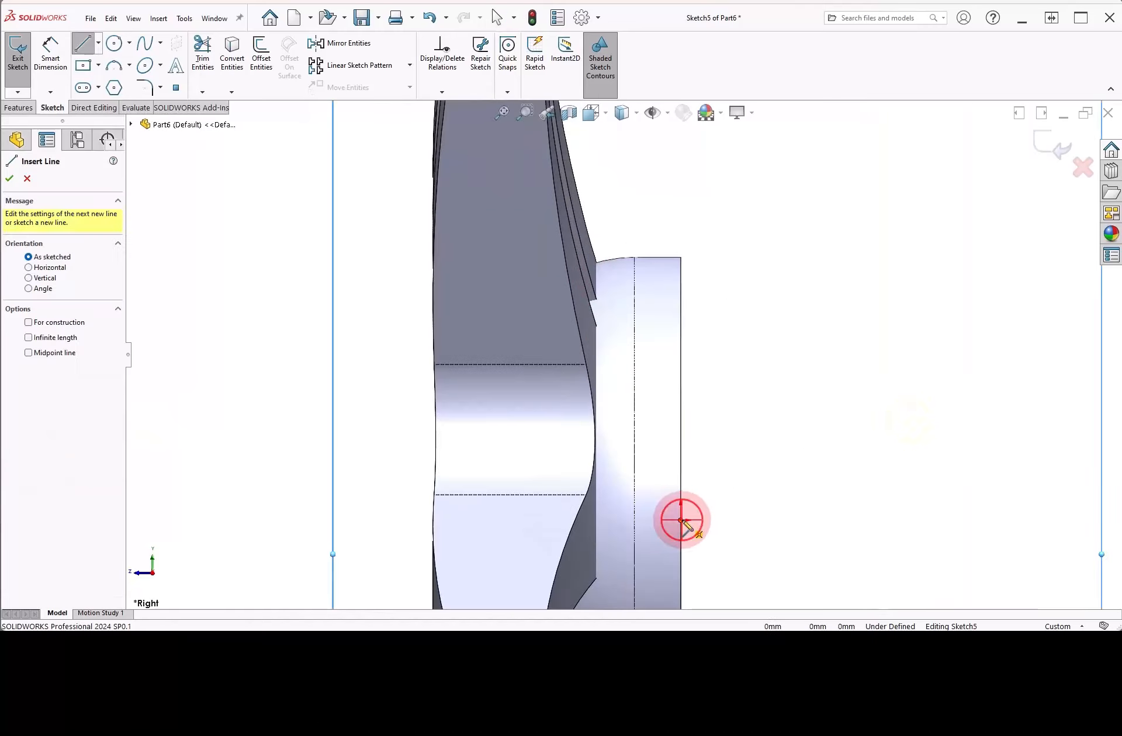
{"action": "left_click_drag", "start_coordinate": [681, 520], "coordinate": [323, 520]}
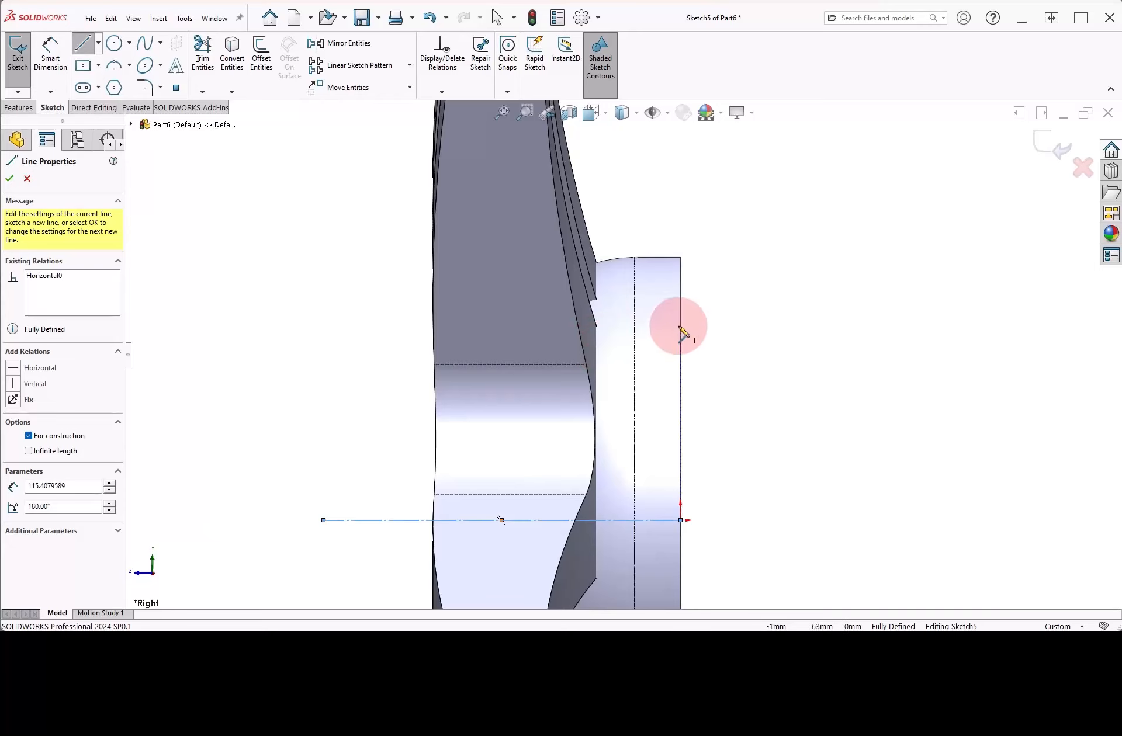
{"action": "left_click_drag", "start_coordinate": [680, 332], "coordinate": [323, 332]}
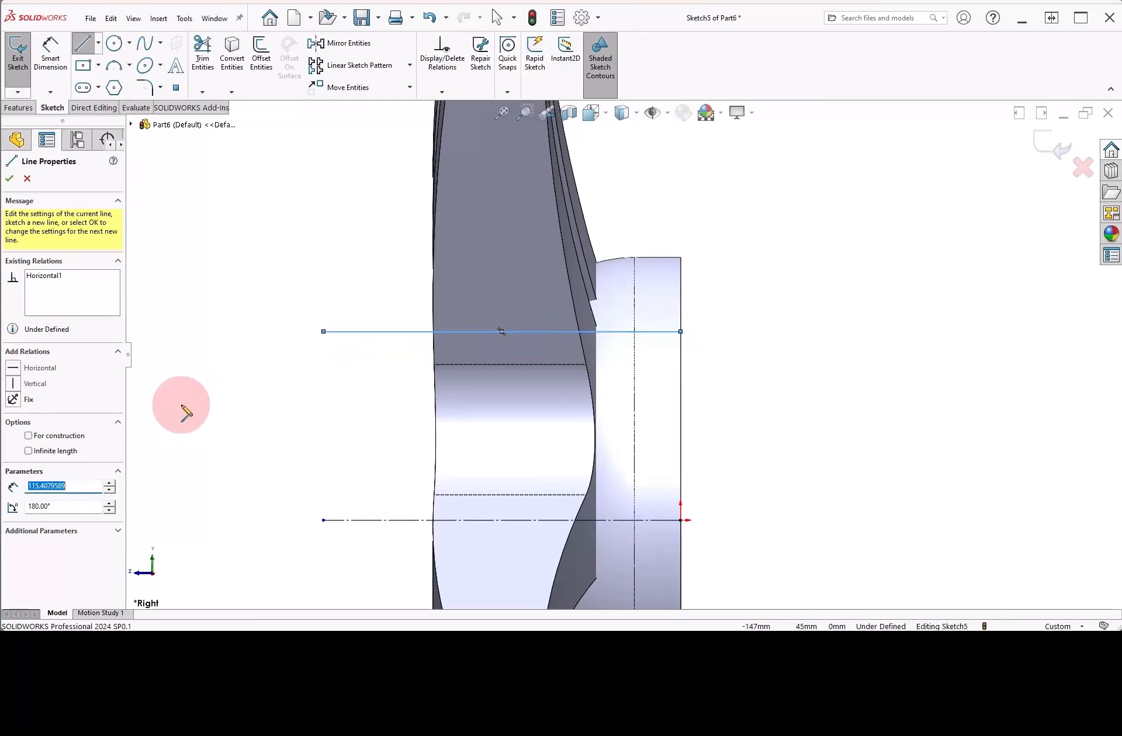
{"action": "left_click", "coordinate": [61, 435]}
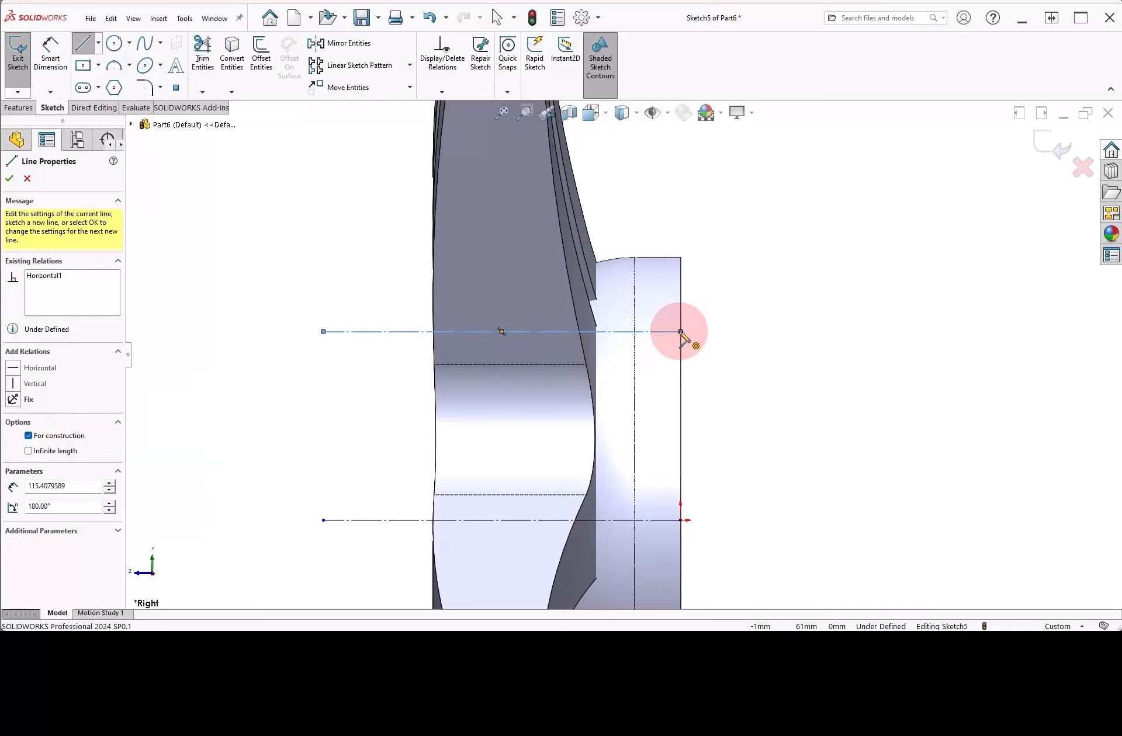
Sketch a closed stepped profile about 90 mm long and 18 mm high on the upper construction line, with a step about 10 mm wide at the hub's edge.
{"action": "left_click_drag", "start_coordinate": [680, 332], "coordinate": [706, 310]}
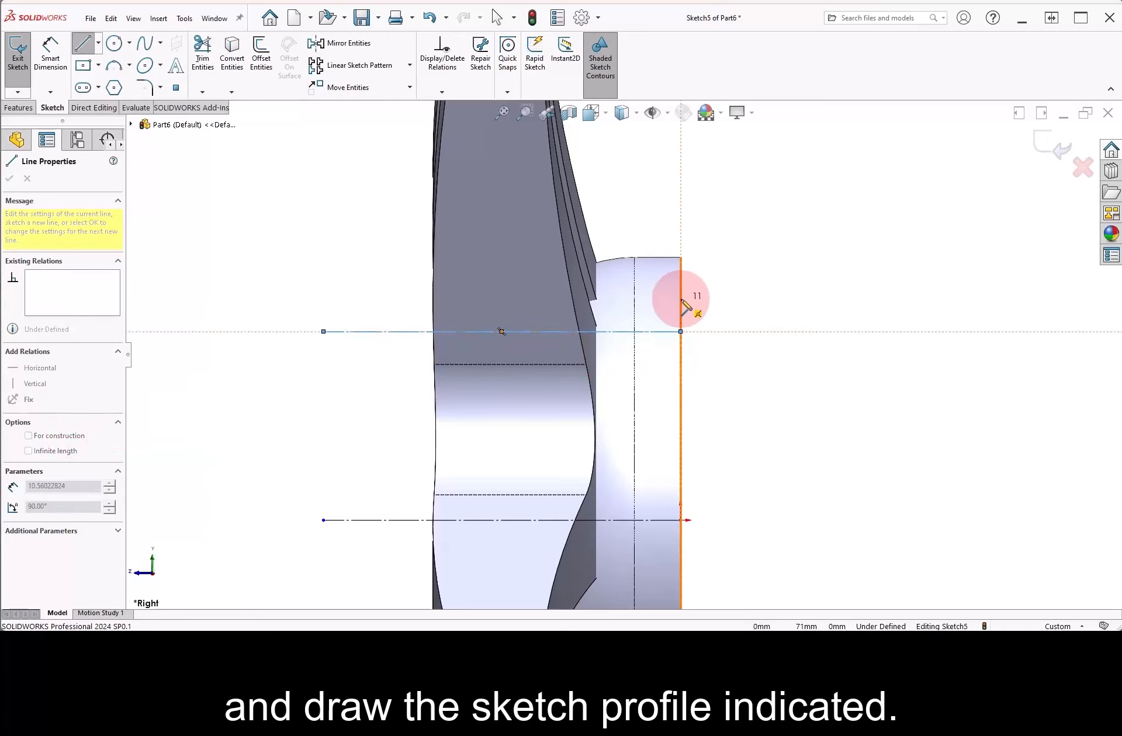
{"action": "left_click", "coordinate": [681, 299]}
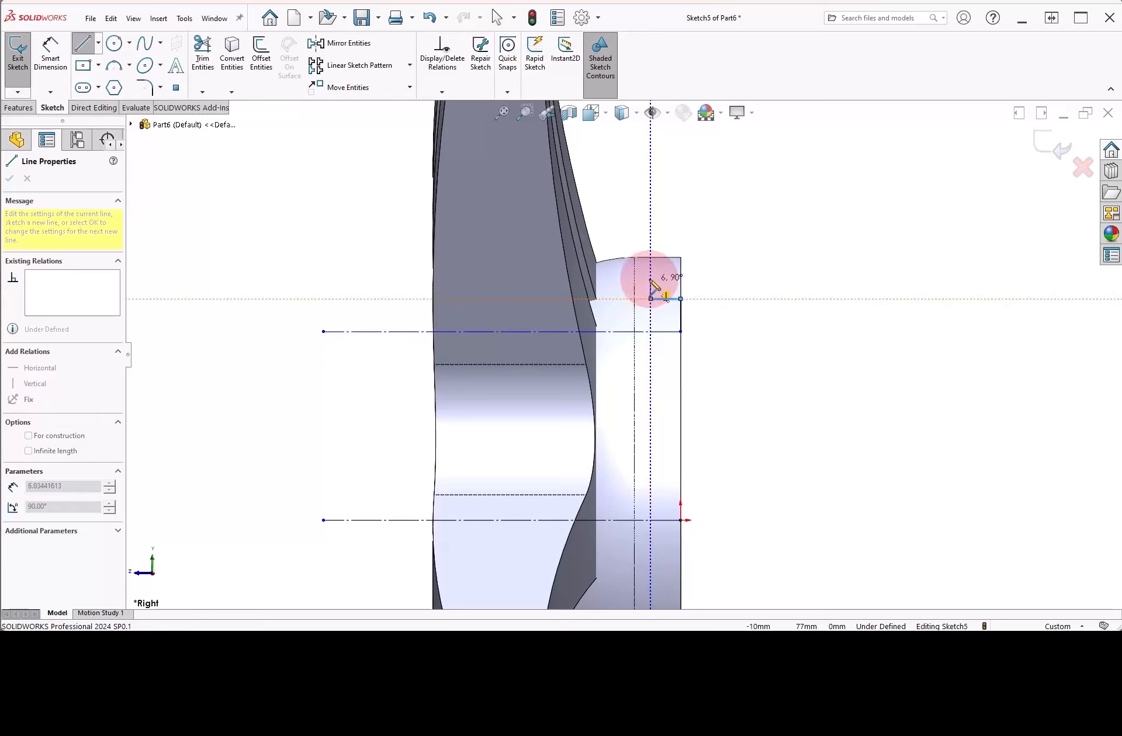
{"action": "left_click", "coordinate": [650, 299]}
{"action": "left_click", "coordinate": [651, 276]}
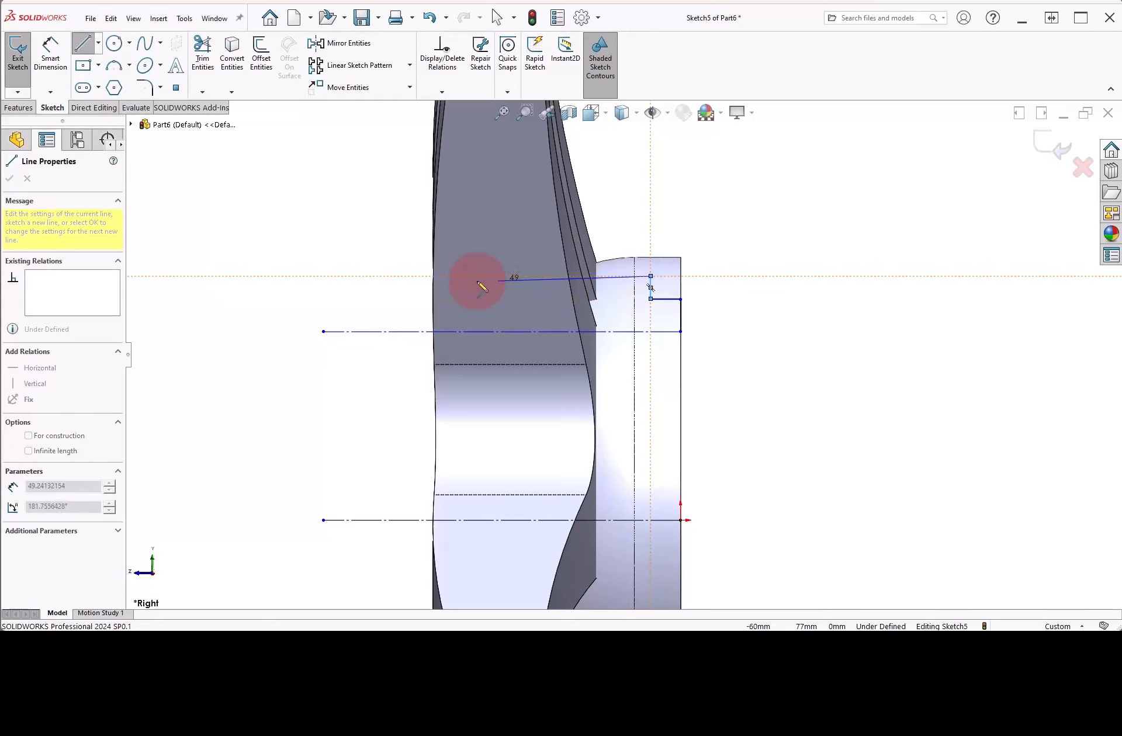
{"action": "left_click", "coordinate": [401, 276]}
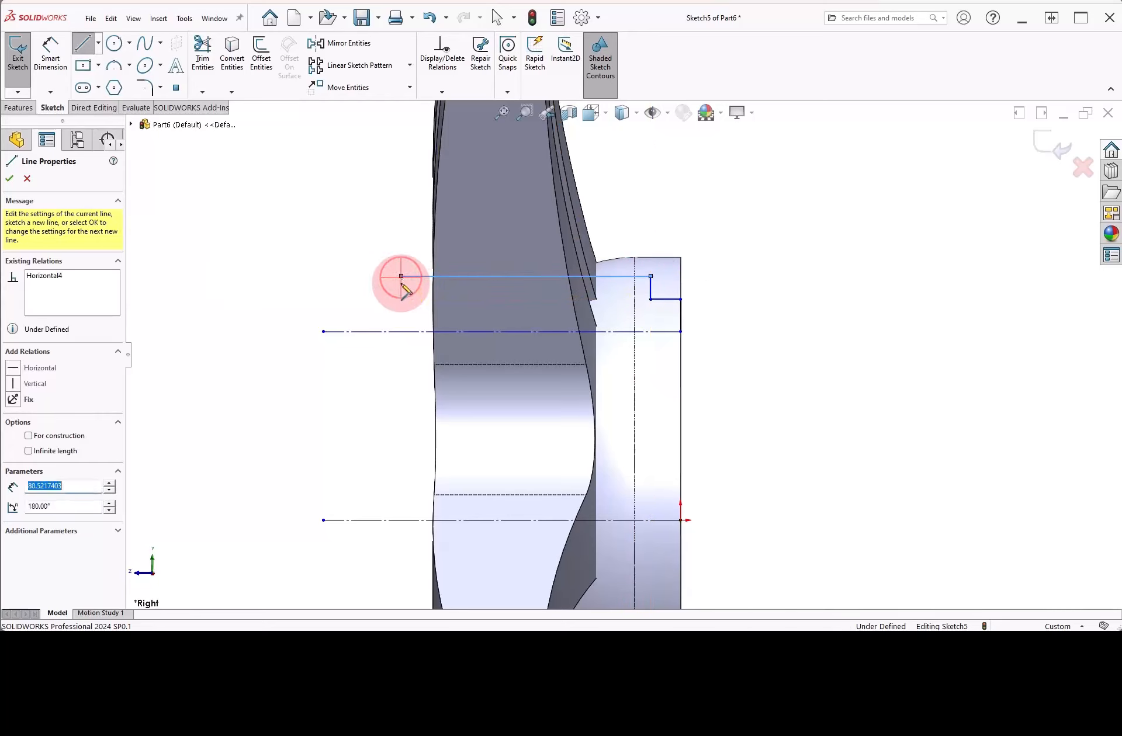
{"action": "left_click", "coordinate": [401, 331]}
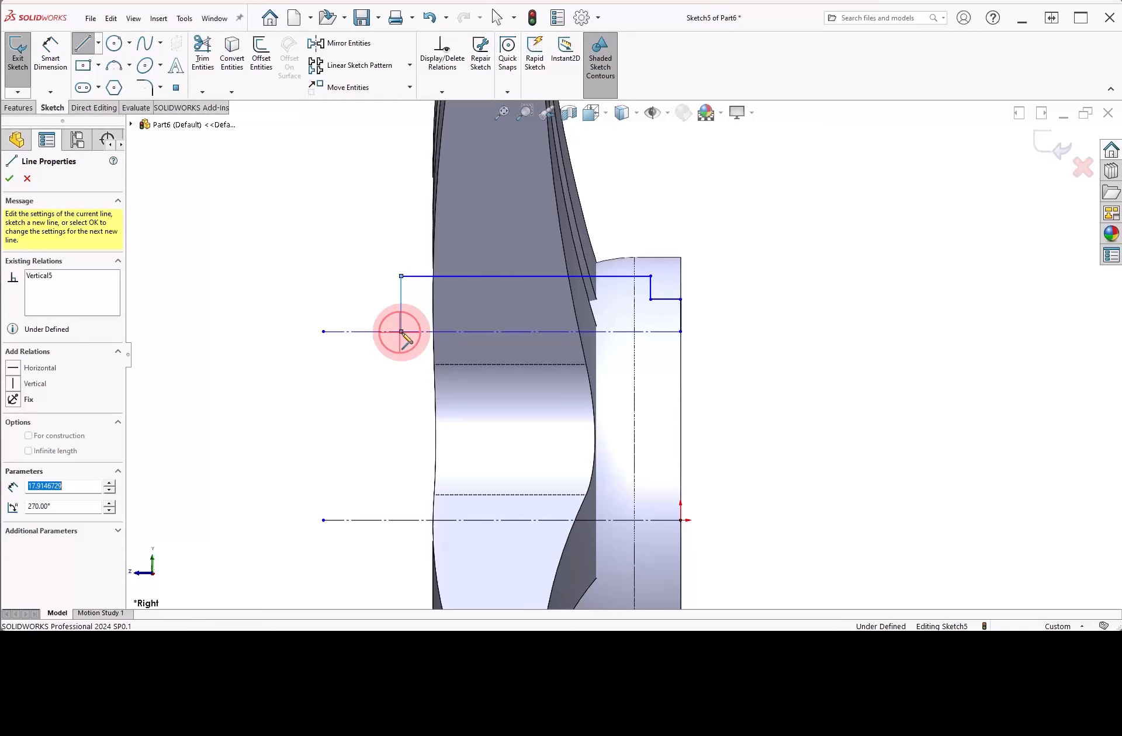
{"action": "left_click", "coordinate": [680, 331]}
Dimension the short step's diameter about the upper construction line as 16 mm.
{"action": "right_click_drag", "start_coordinate": [735, 331], "coordinate": [731, 261]}
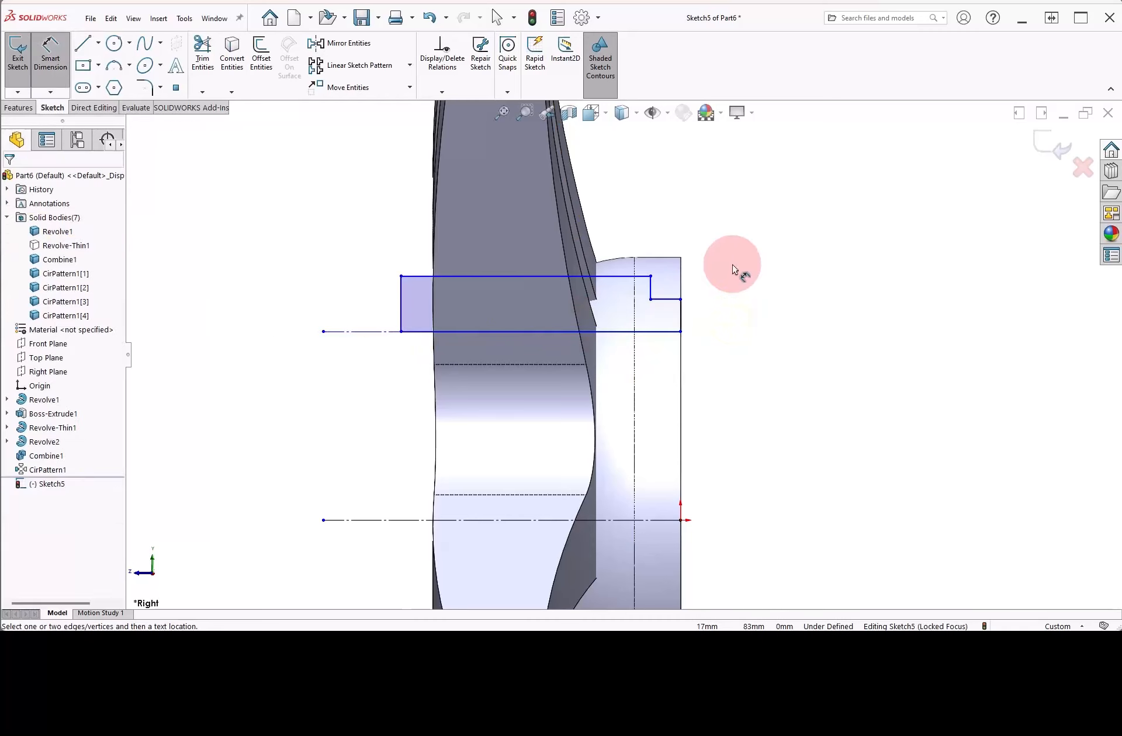
{"action": "left_click", "coordinate": [368, 332]}
{"action": "left_click", "coordinate": [673, 309]}
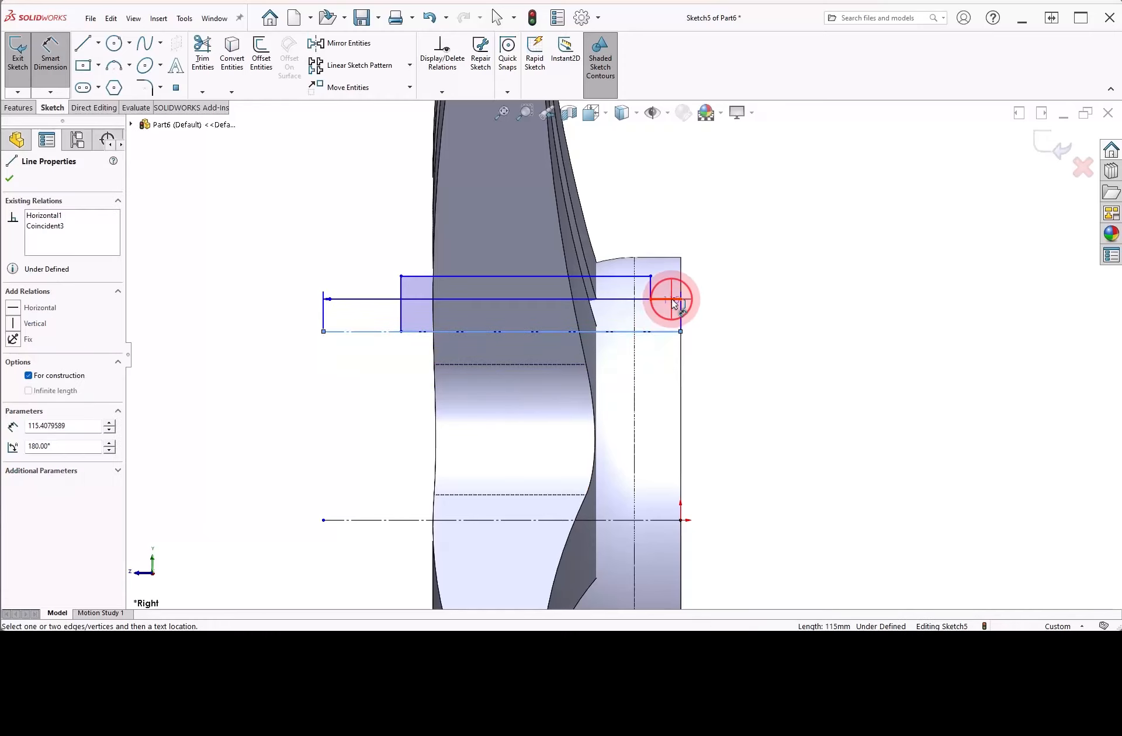
{"action": "left_click", "coordinate": [671, 299]}
{"action": "left_click", "coordinate": [706, 344]}
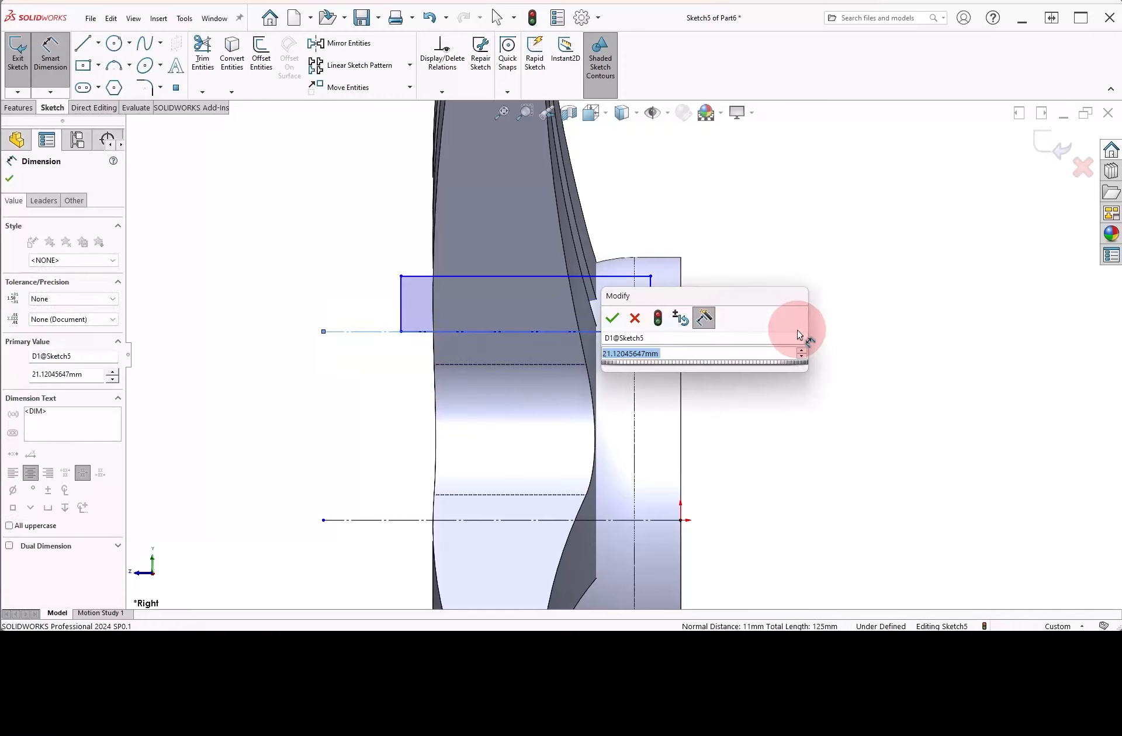
{"action": "type", "text": "16"}
{"action": "key", "text": "Return"}
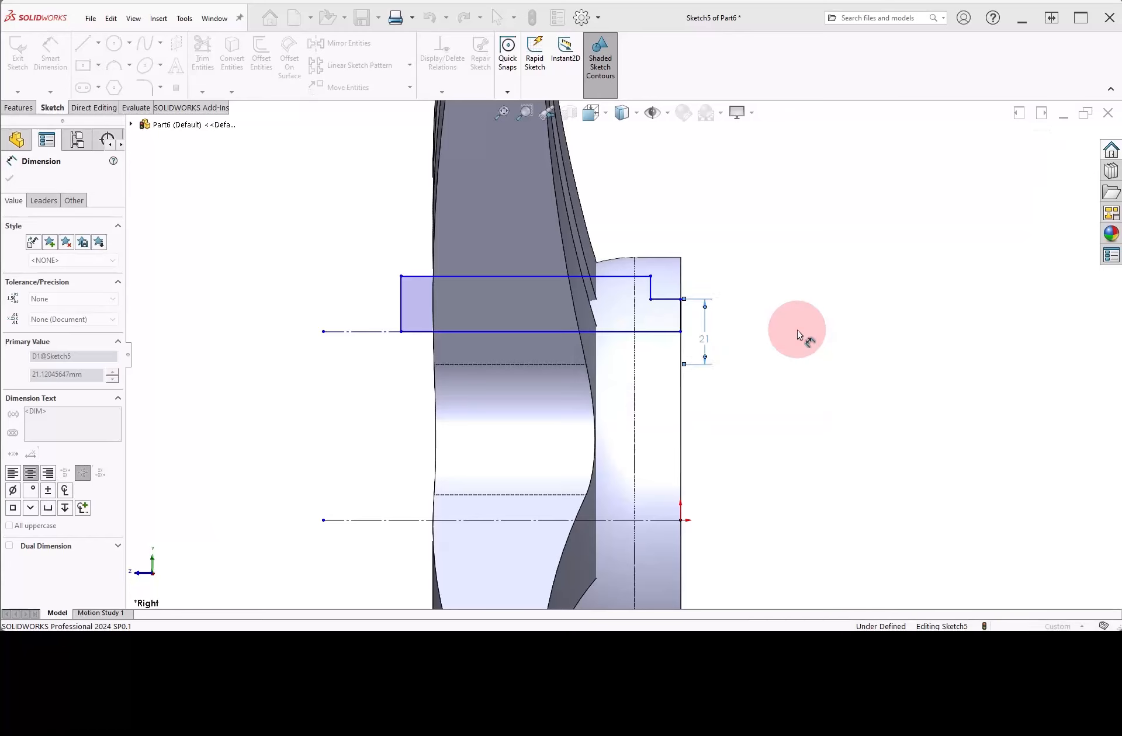
Dimension the long upper edge's diameter about the same construction line as 25 mm.
{"action": "left_click", "coordinate": [507, 277]}
{"action": "left_click", "coordinate": [363, 347]}
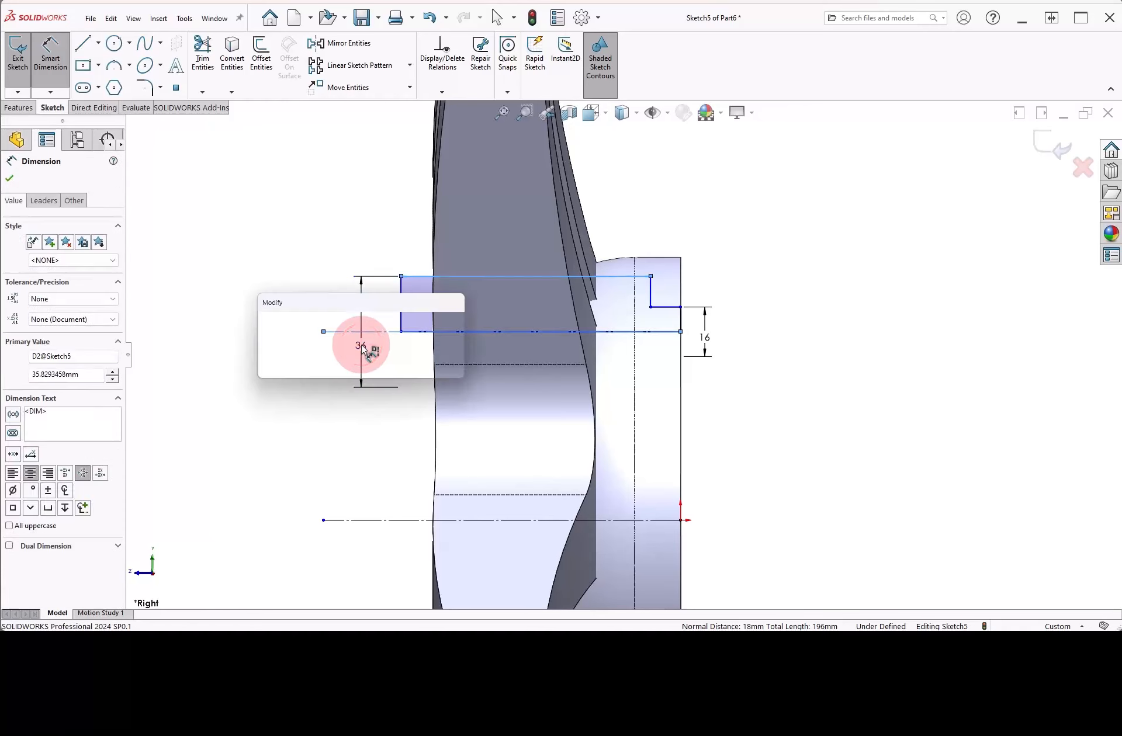
{"action": "type", "text": "25"}
{"action": "key", "text": "Return"}
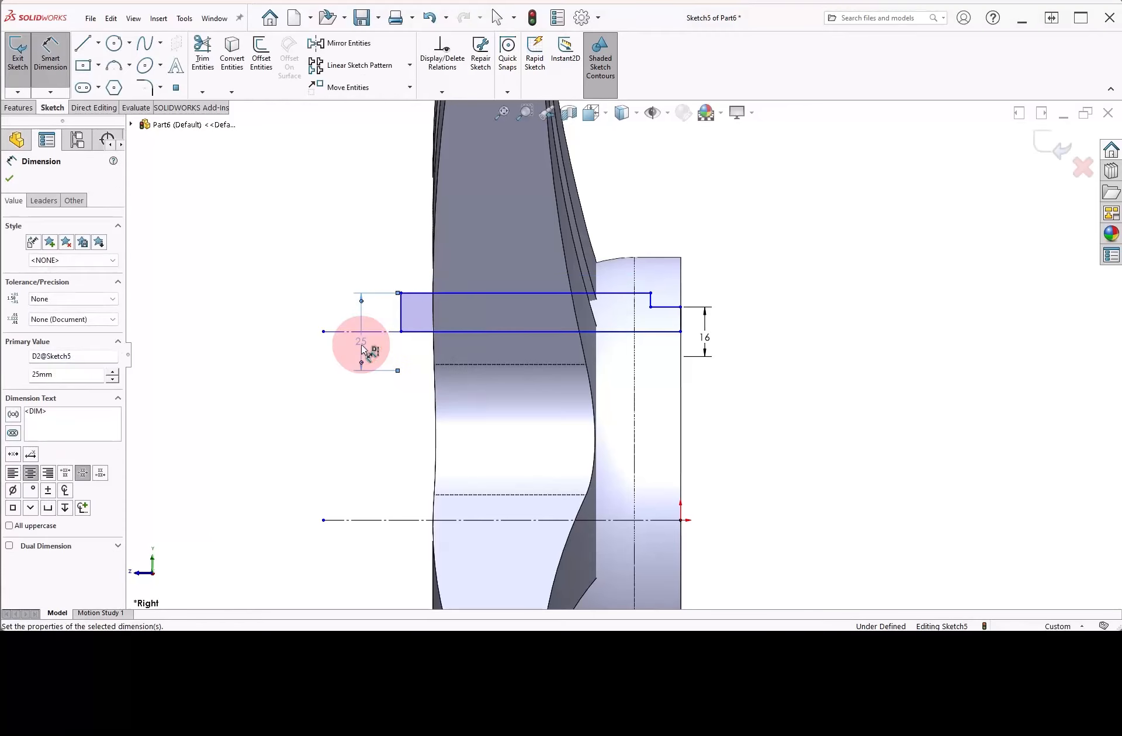
{"action": "left_click", "coordinate": [750, 301]}
Dimension the short horizontal step edge's length as 12.5 mm.
{"action": "left_click", "coordinate": [668, 307]}
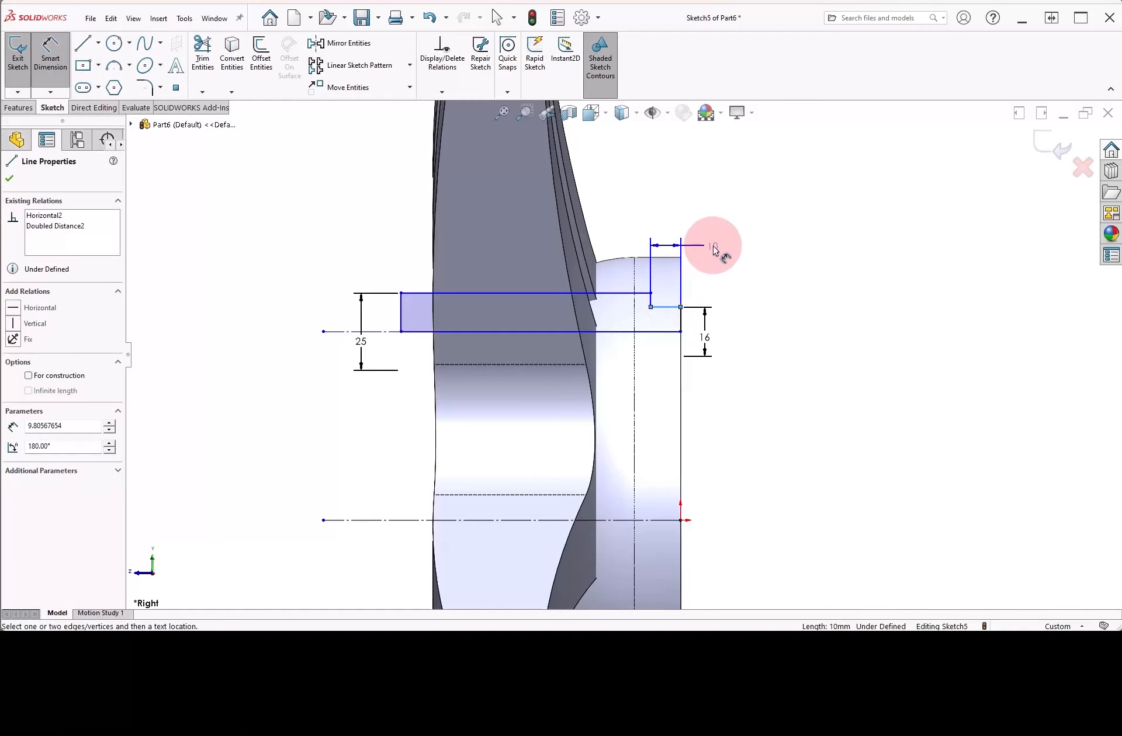
{"action": "left_click", "coordinate": [716, 226]}
{"action": "type", "text": "1"}
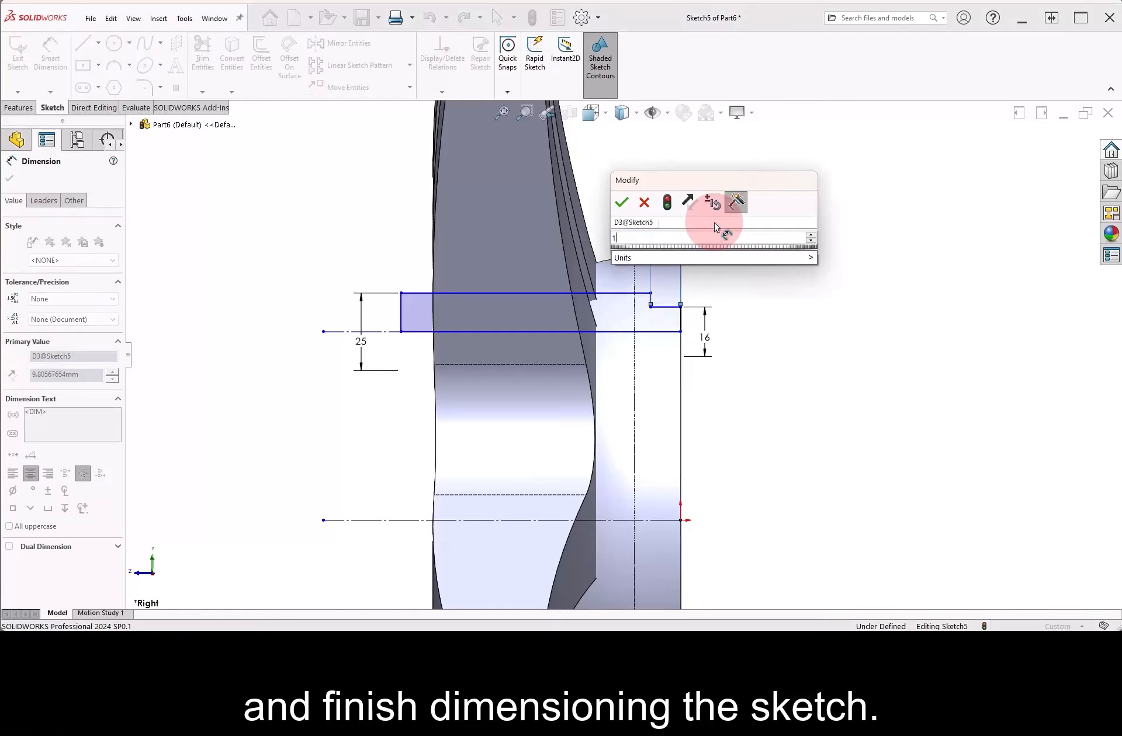
{"action": "type", "text": "2.5"}
{"action": "key", "text": "Return"}
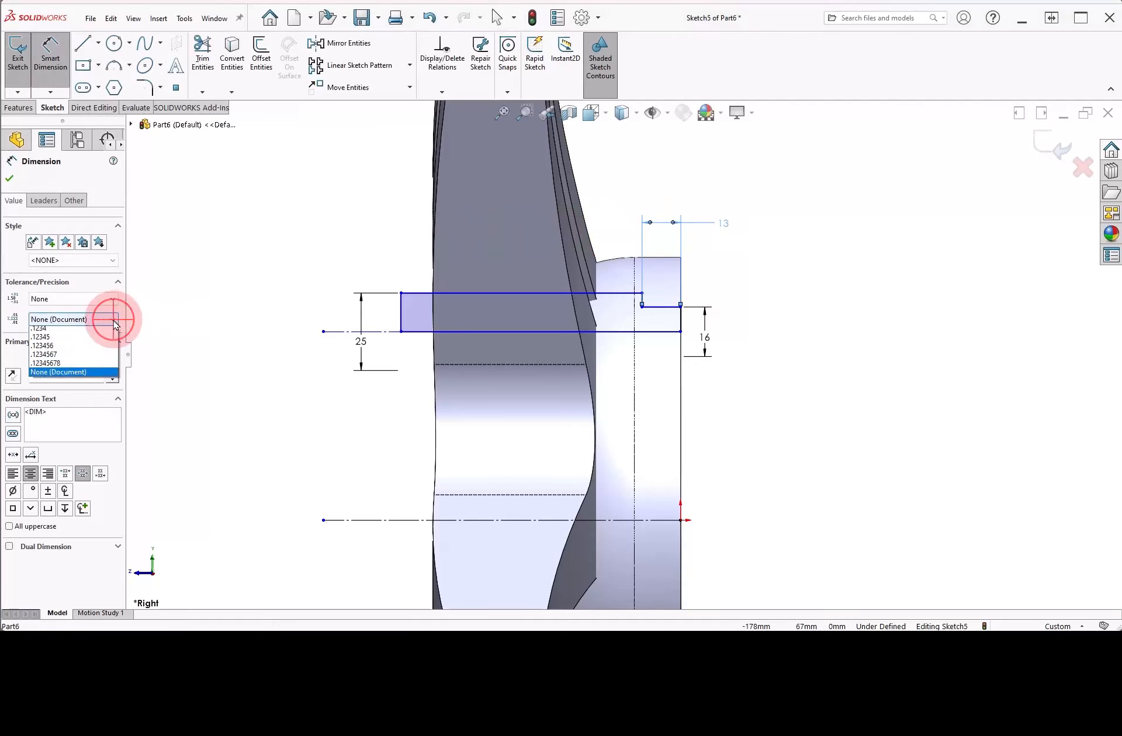
Set the step length dimension's display precision to one decimal place (.1).
{"action": "scroll", "coordinate": [108, 344], "scroll_direction": "up", "scroll_amount": 3}
{"action": "left_click", "coordinate": [98, 353]}
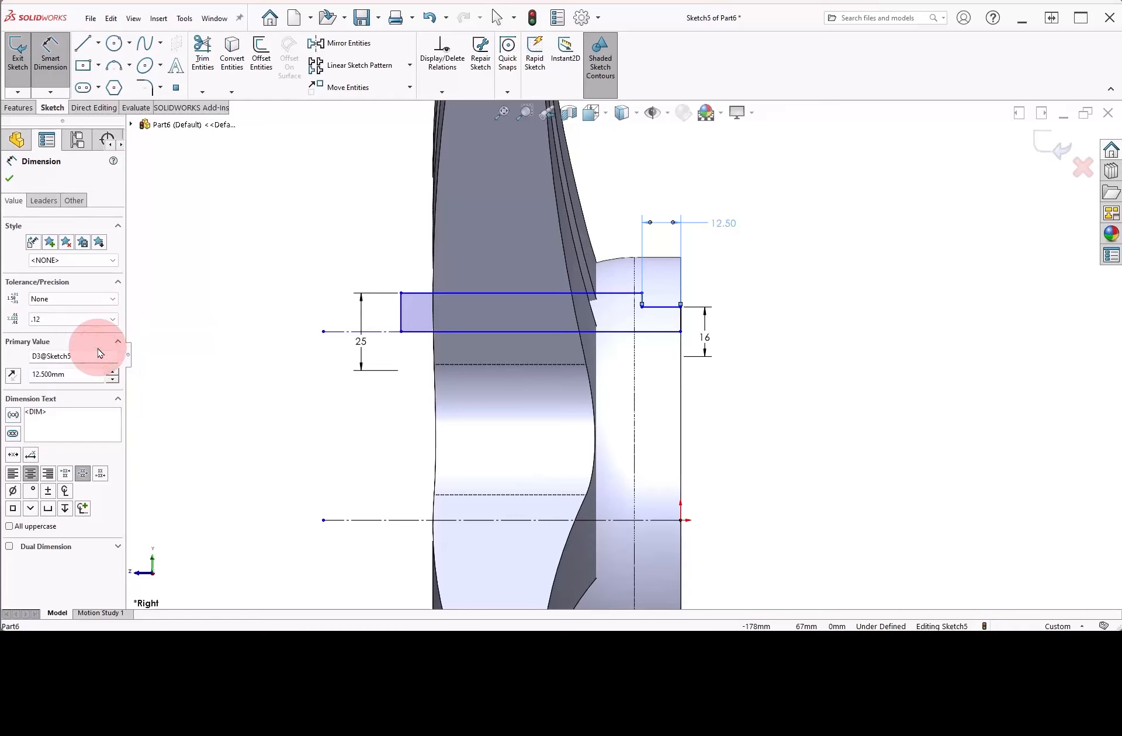
{"action": "left_click", "coordinate": [105, 320]}
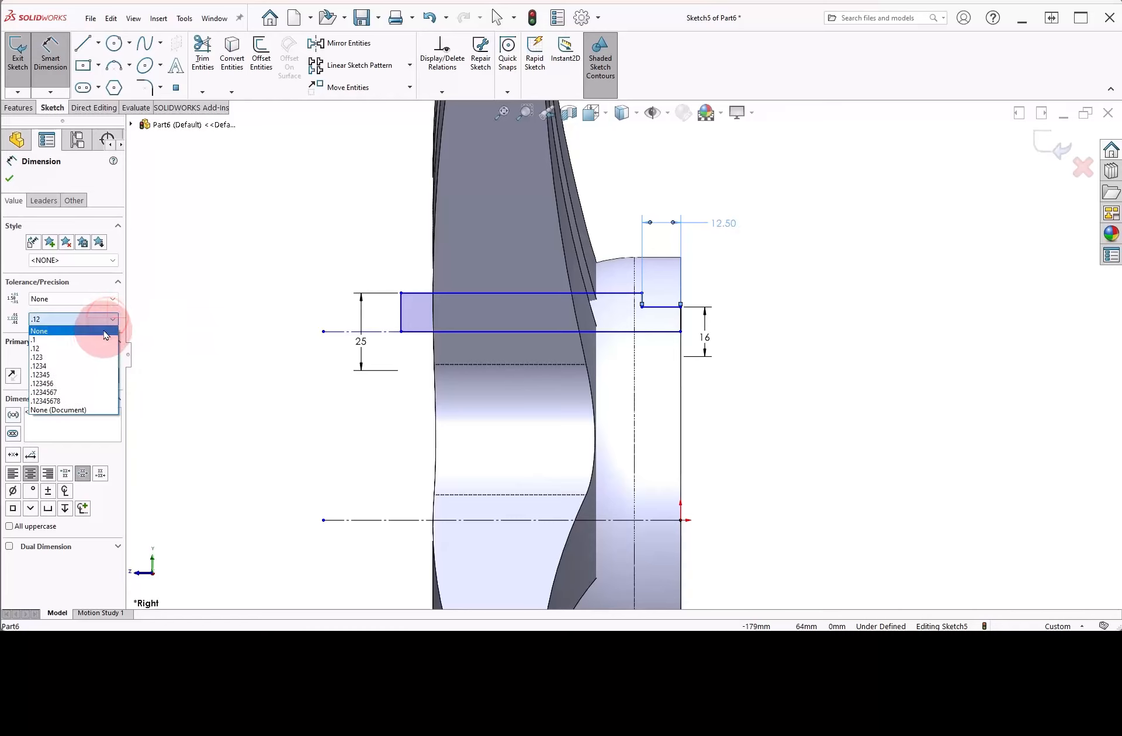
{"action": "left_click", "coordinate": [100, 340]}
{"action": "left_click", "coordinate": [264, 301]}
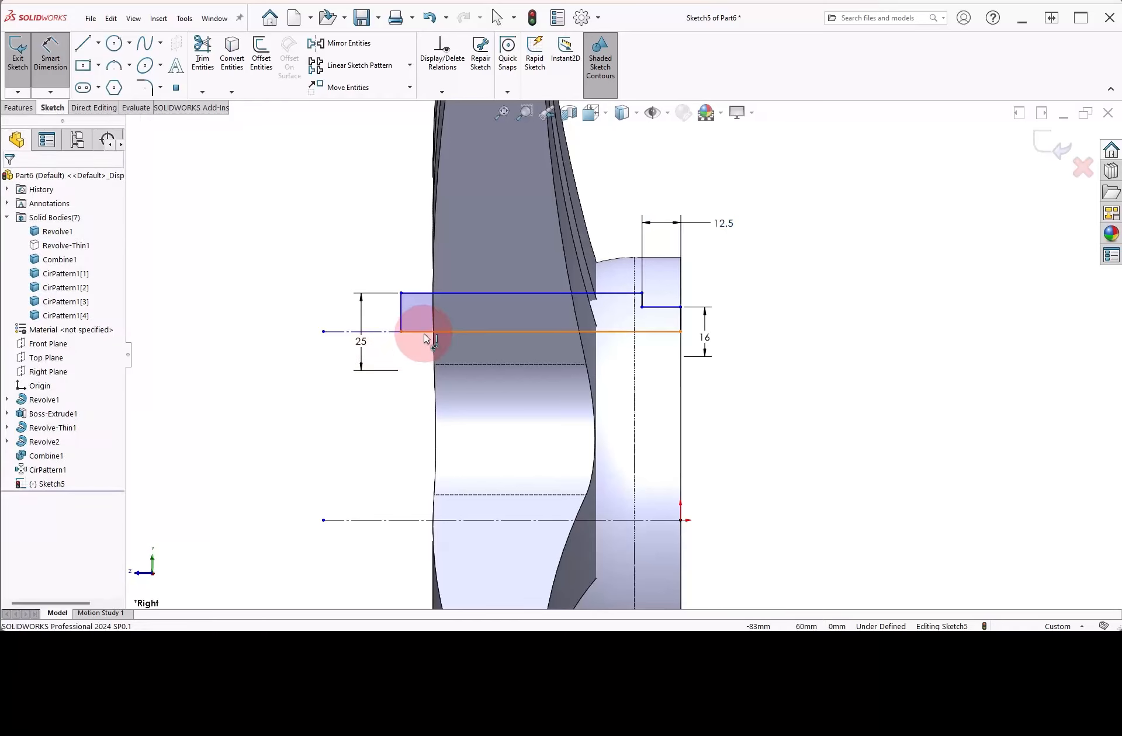
Dimension the profile's lower edge about the construction line through the origin with a doubled distance of 125 mm.
{"action": "left_click_drag", "start_coordinate": [425, 333], "coordinate": [391, 521]}
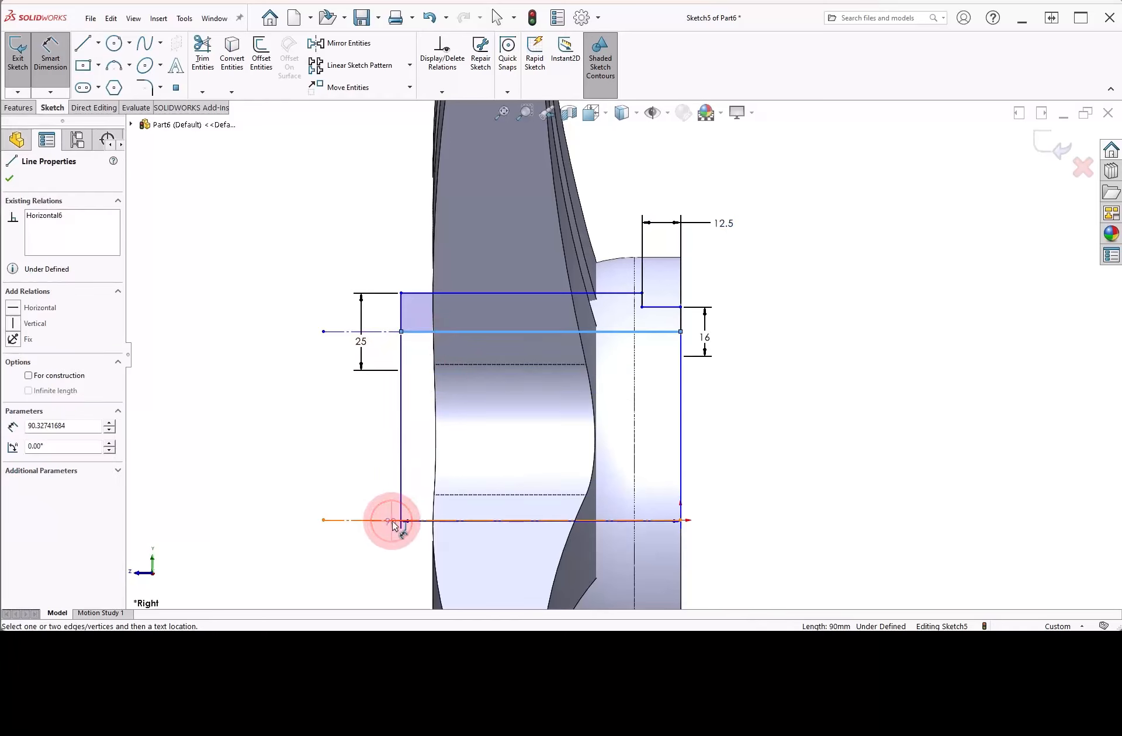
{"action": "left_click", "coordinate": [392, 521]}
{"action": "left_click", "coordinate": [398, 551]}
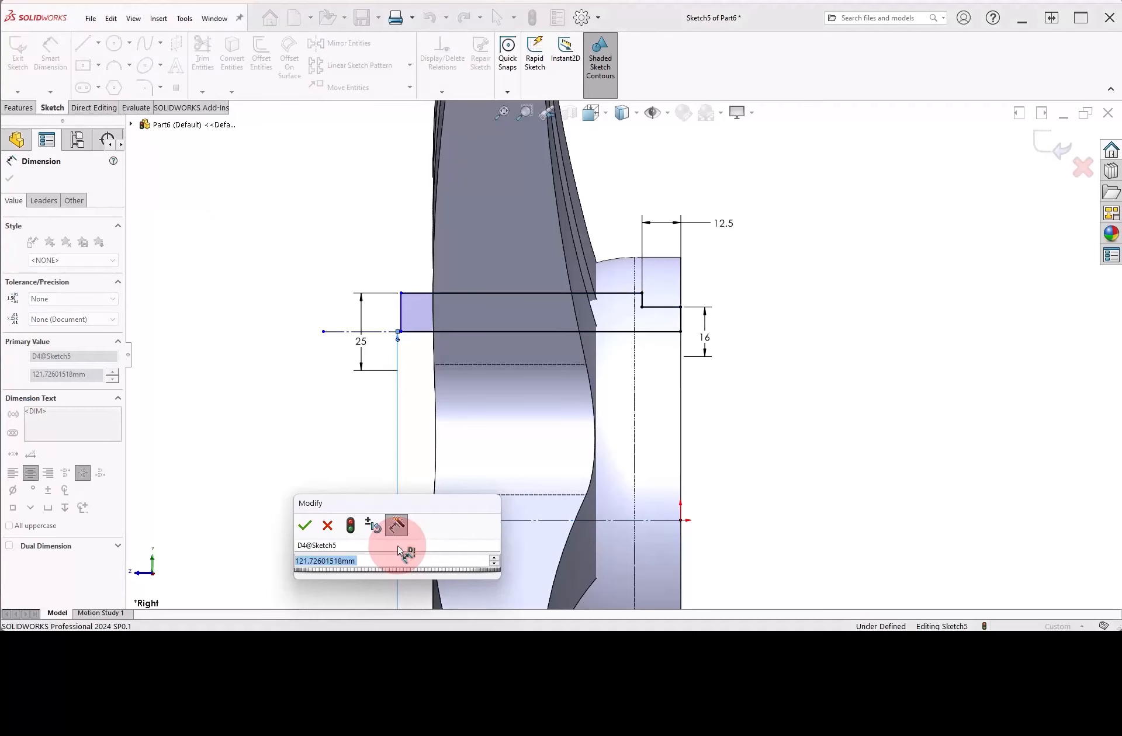
{"action": "type", "text": "125"}
{"action": "key", "text": "Return"}
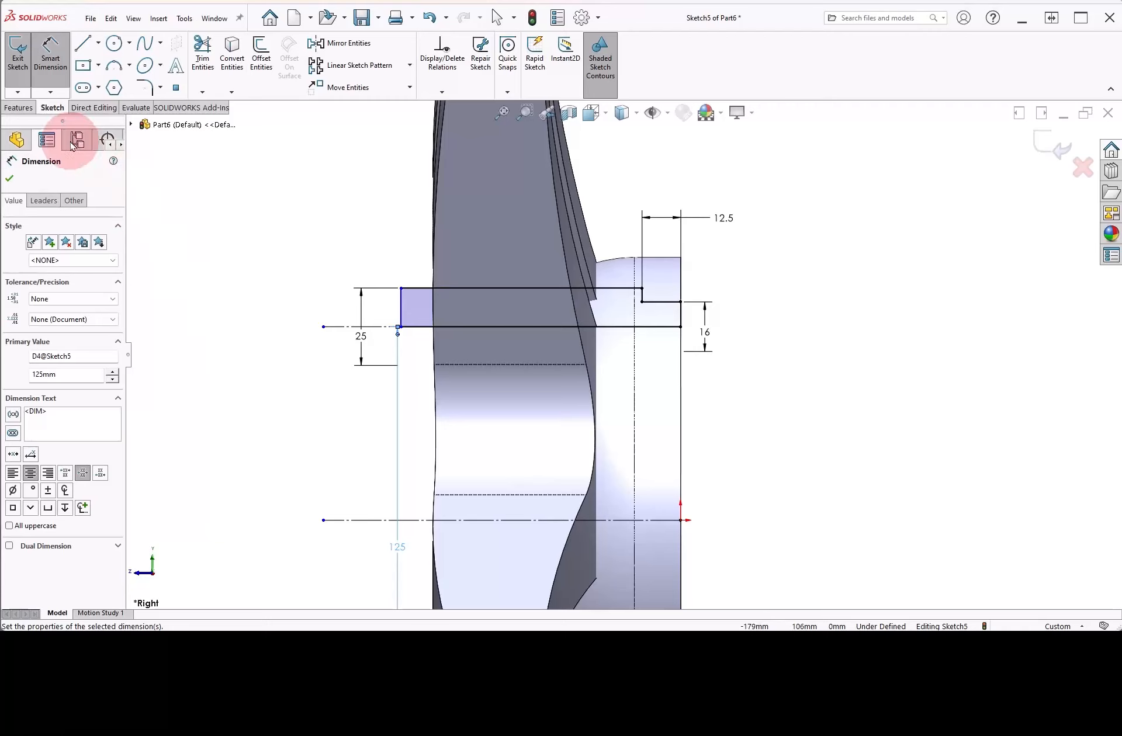
Make a 360° revolved cut of the stepped profile about the upper construction line.
{"action": "left_click", "coordinate": [25, 110]}
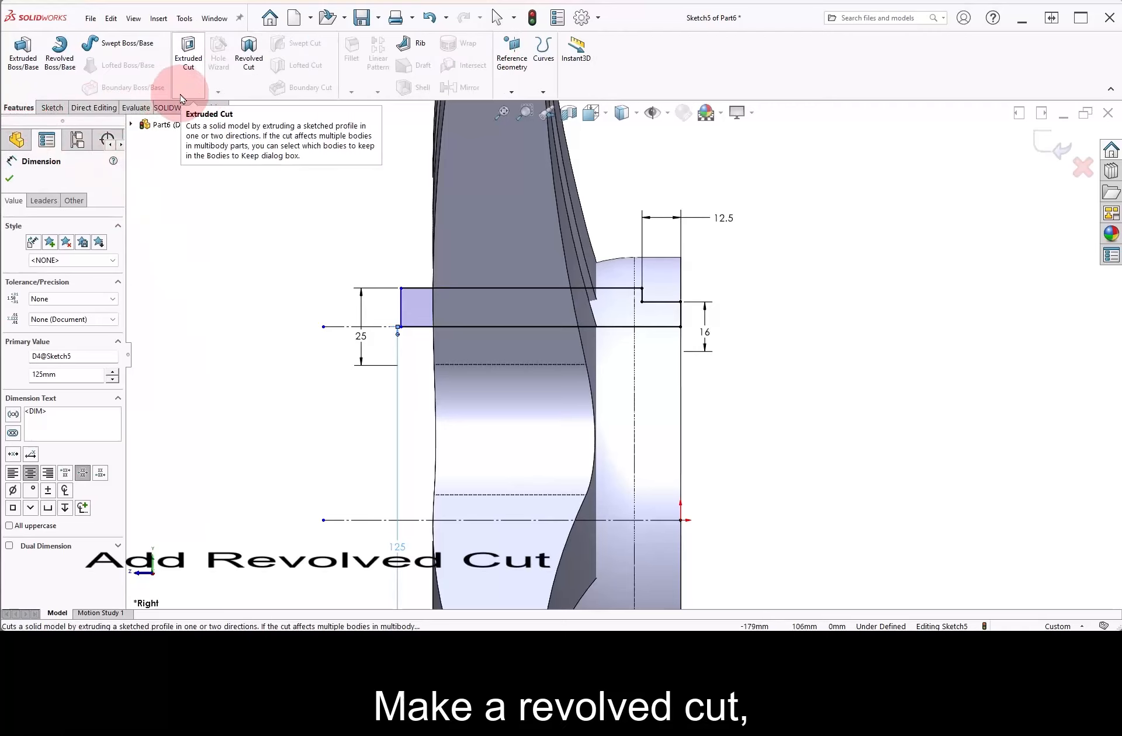
{"action": "left_click", "coordinate": [245, 75]}
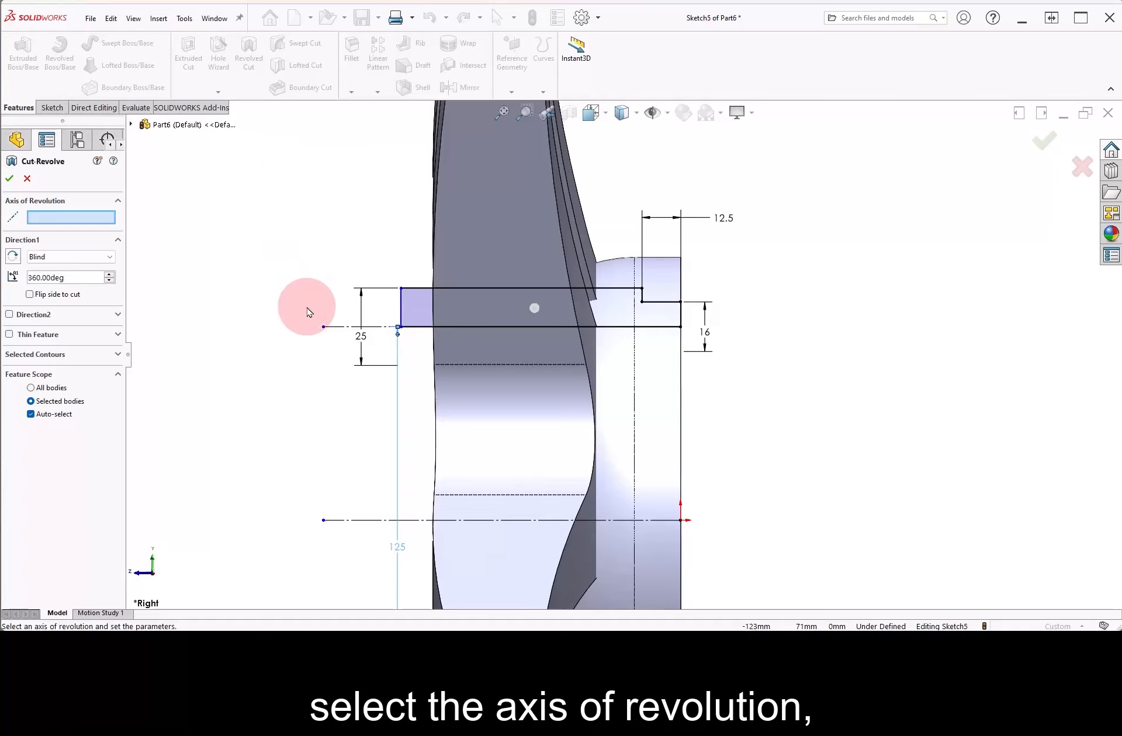
{"action": "left_click", "coordinate": [331, 326]}
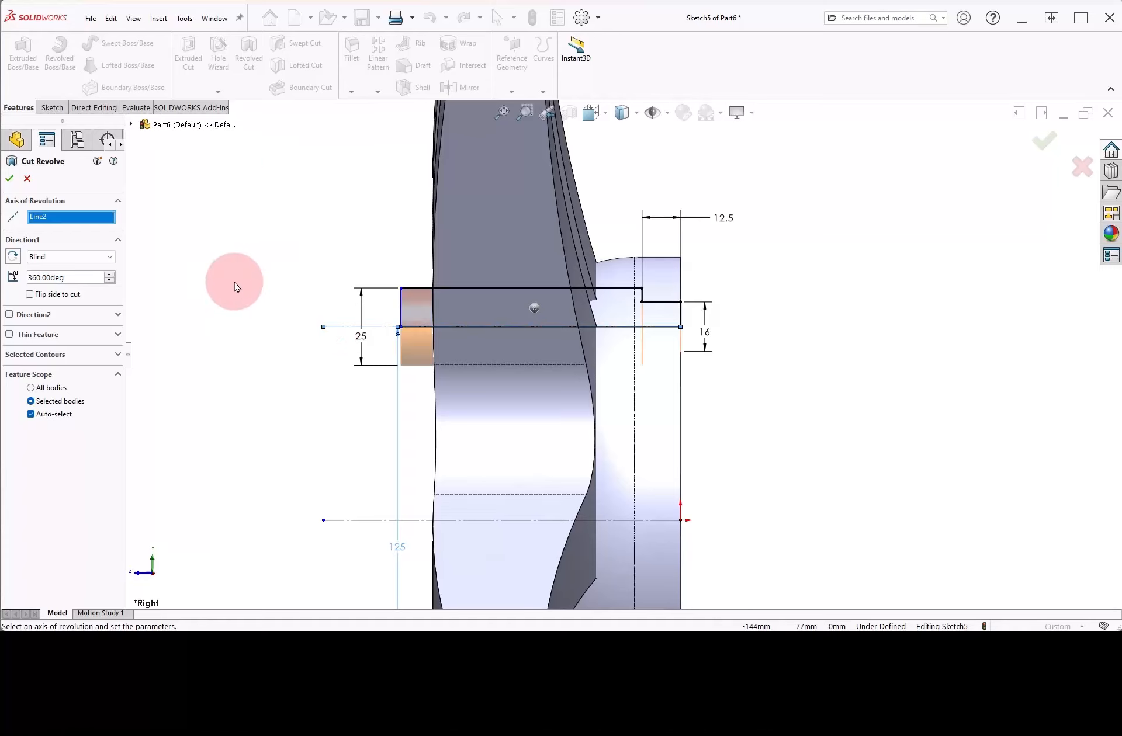
{"action": "right_click_drag", "start_coordinate": [233, 282], "coordinate": [270, 244]}
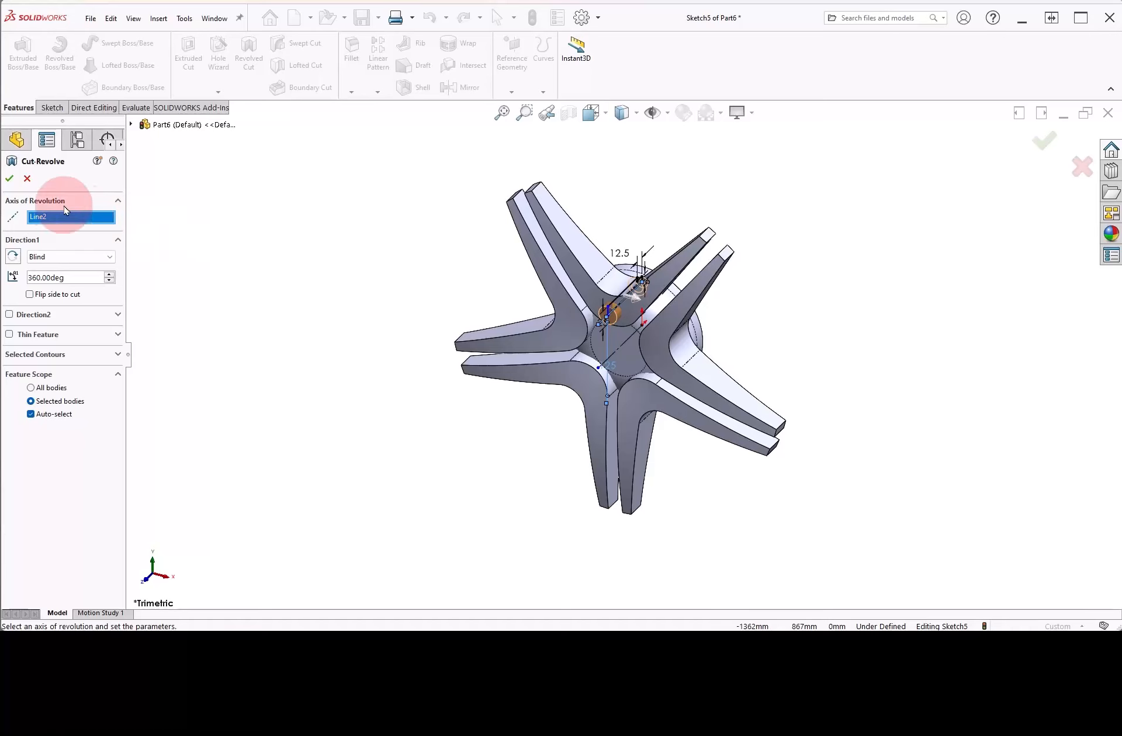
{"action": "left_click", "coordinate": [9, 180]}
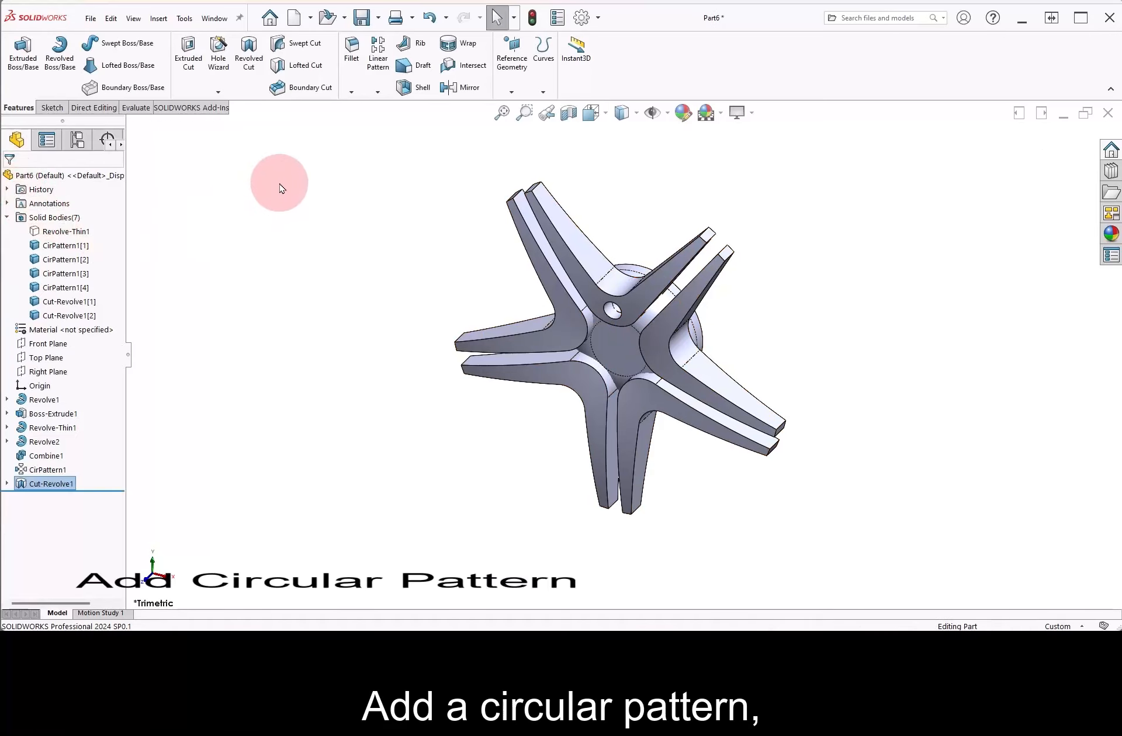
Set up a circular pattern of the revolved cut about the hub's circular edge, with 5 equally spaced instances over 360°.
{"action": "left_click", "coordinate": [377, 95]}
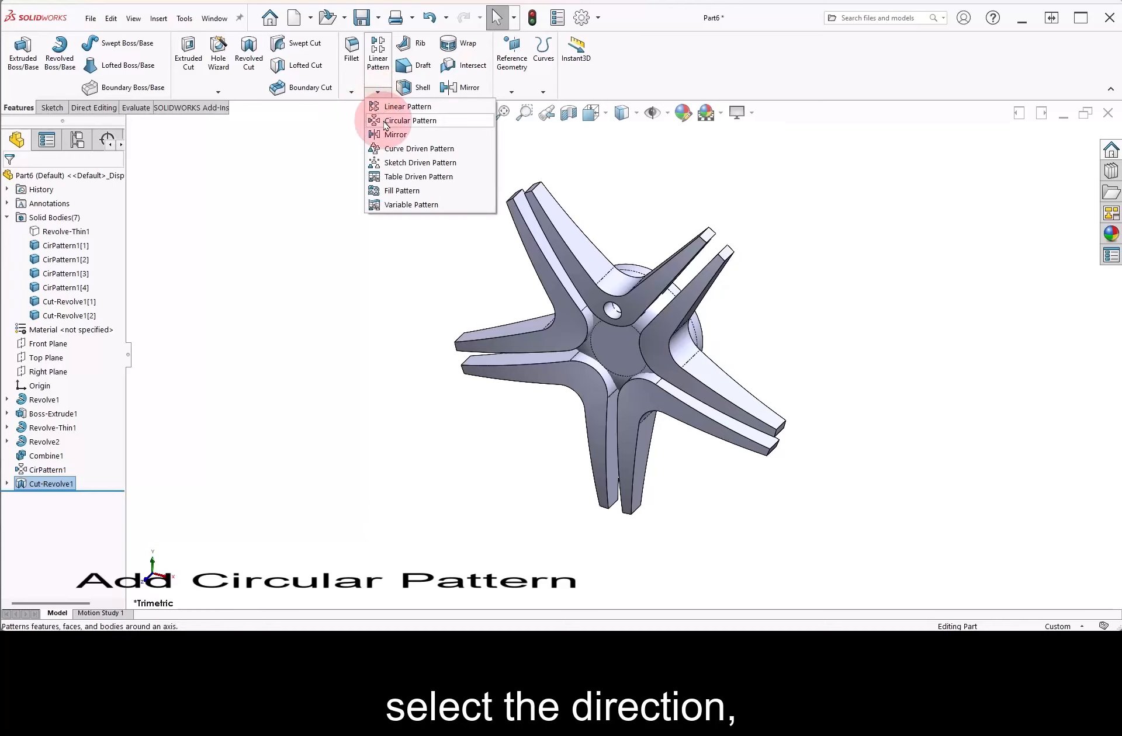
{"action": "left_click", "coordinate": [384, 122]}
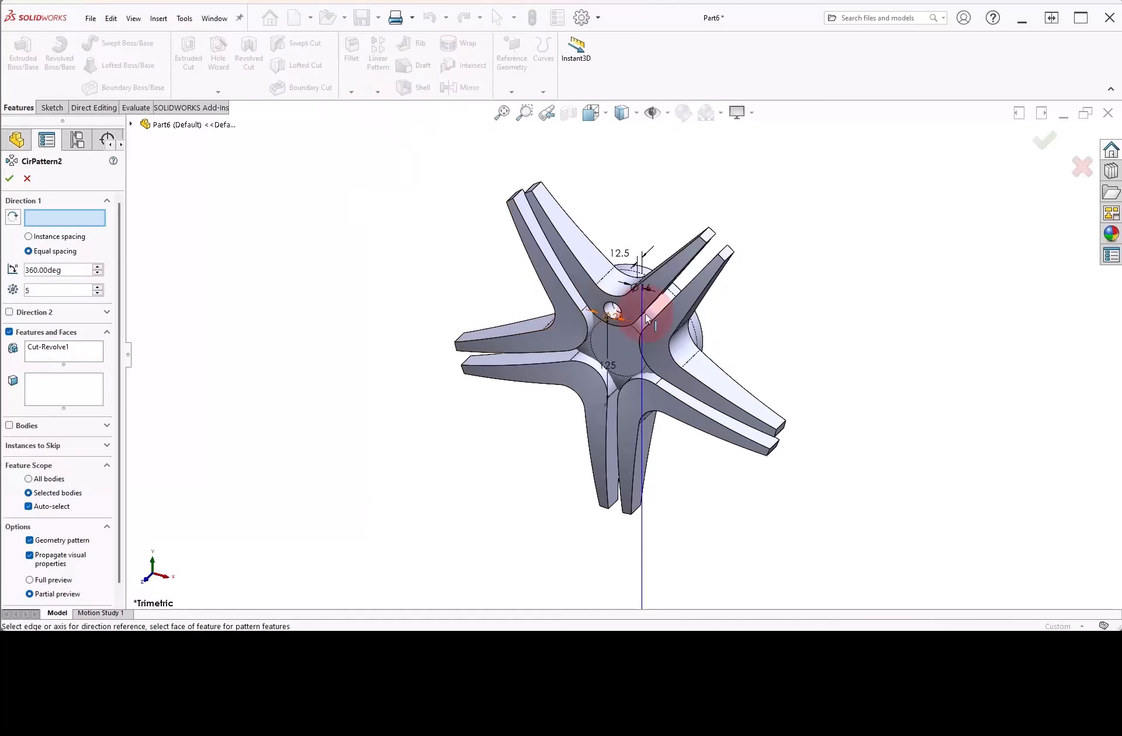
{"action": "left_click", "coordinate": [700, 326]}
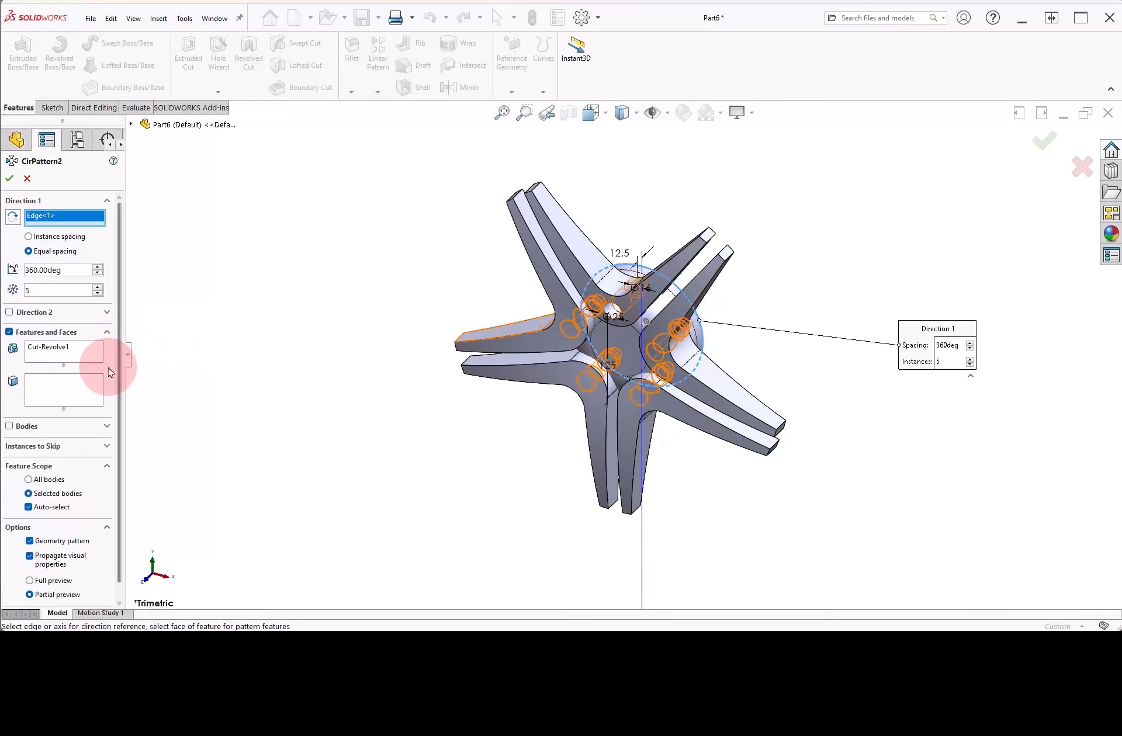
Turn off automatic body selection, limit the pattern's feature scope to the four patterned spokes and the hub, and accept it.
{"action": "scroll", "coordinate": [117, 363], "scroll_direction": "down", "scroll_amount": 1}
{"action": "left_click", "coordinate": [69, 488]}
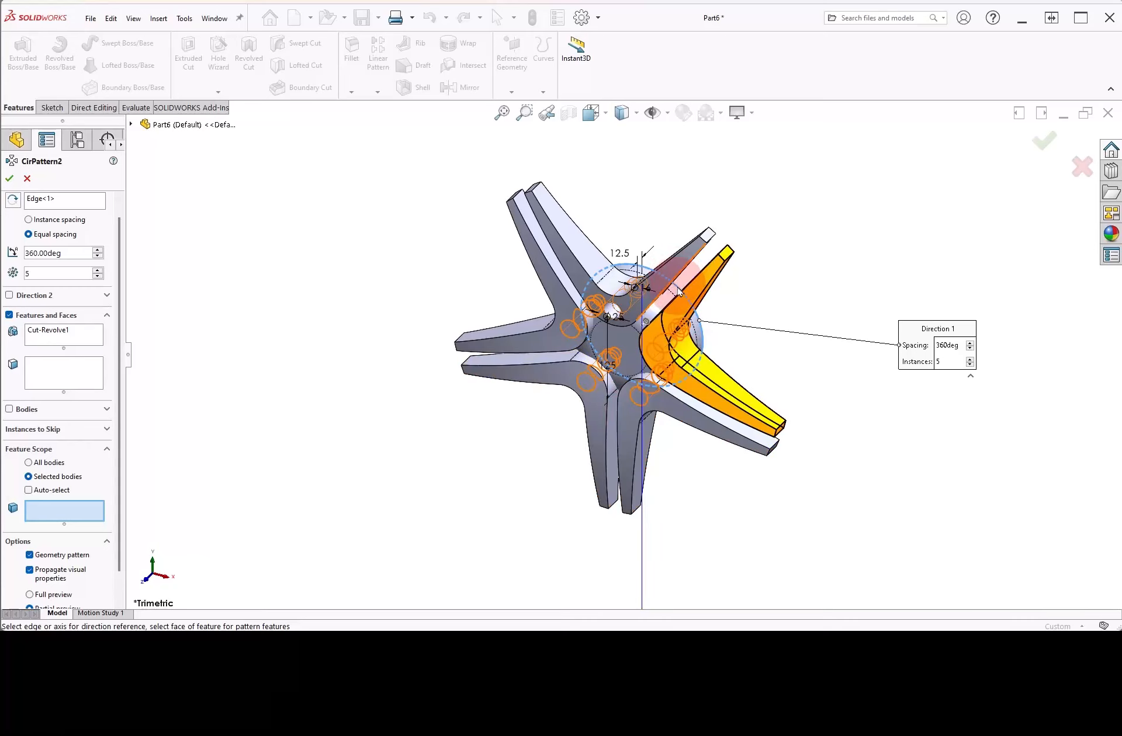
{"action": "left_click", "coordinate": [687, 319]}
{"action": "left_click", "coordinate": [634, 409]}
{"action": "left_click", "coordinate": [605, 416]}
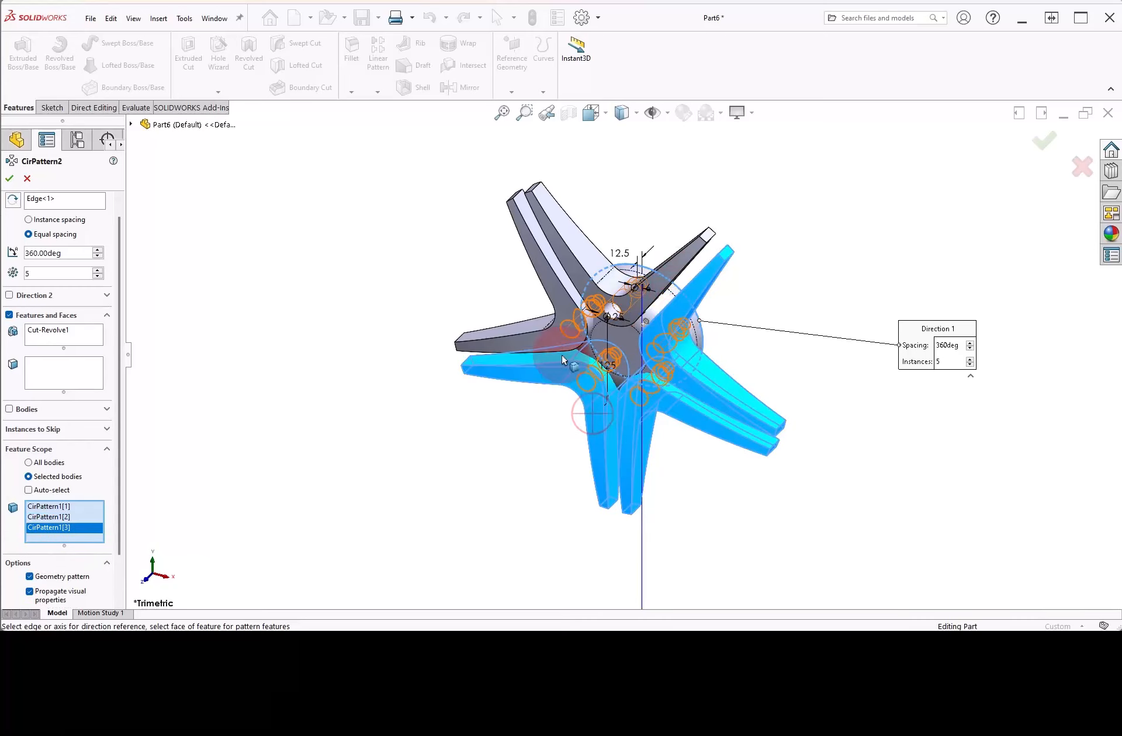
{"action": "left_click", "coordinate": [513, 341]}
{"action": "left_click", "coordinate": [617, 342]}
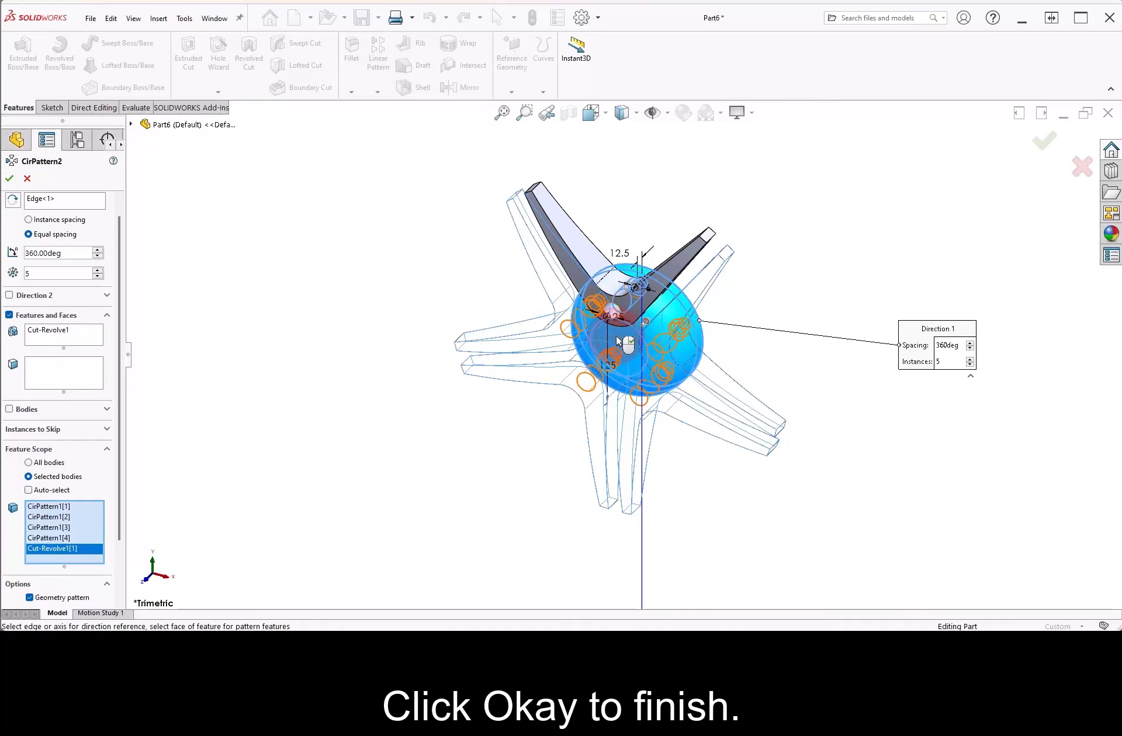
{"action": "left_click", "coordinate": [1044, 140]}
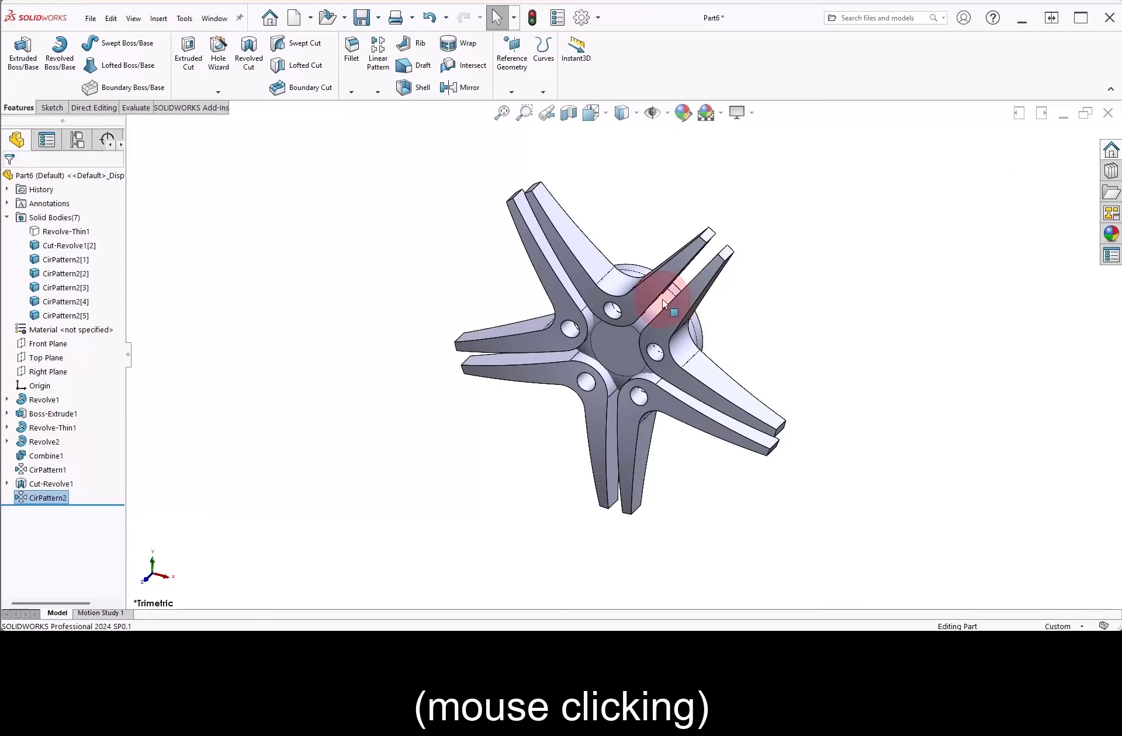
Combine the hub and all five spoke bodies into one solid body with the Add operation.
{"action": "left_click_drag", "start_coordinate": [107, 316], "coordinate": [54, 247]}
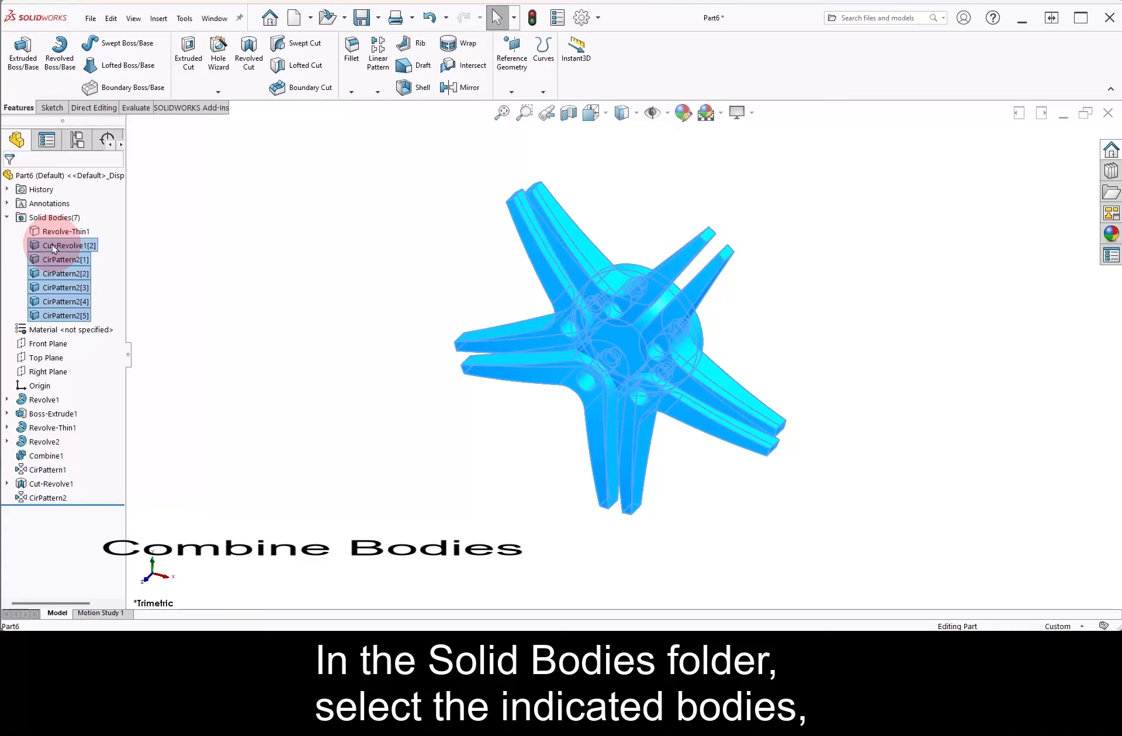
{"action": "right_click", "coordinate": [53, 247]}
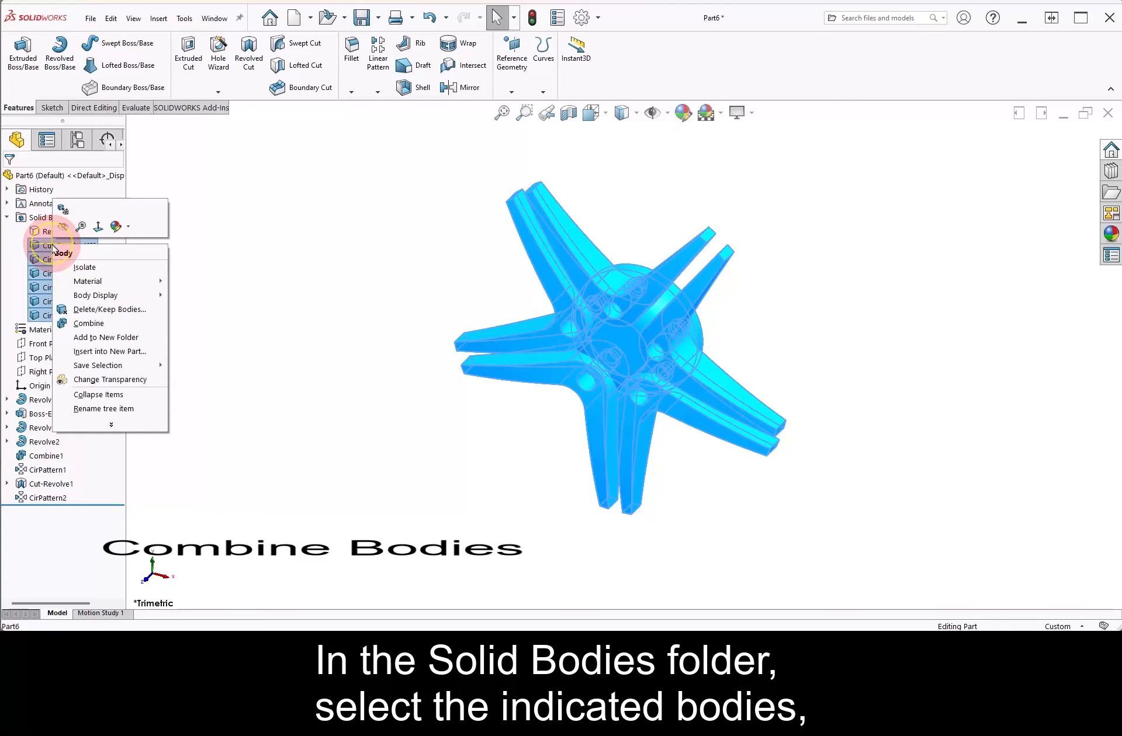
{"action": "left_click", "coordinate": [105, 326]}
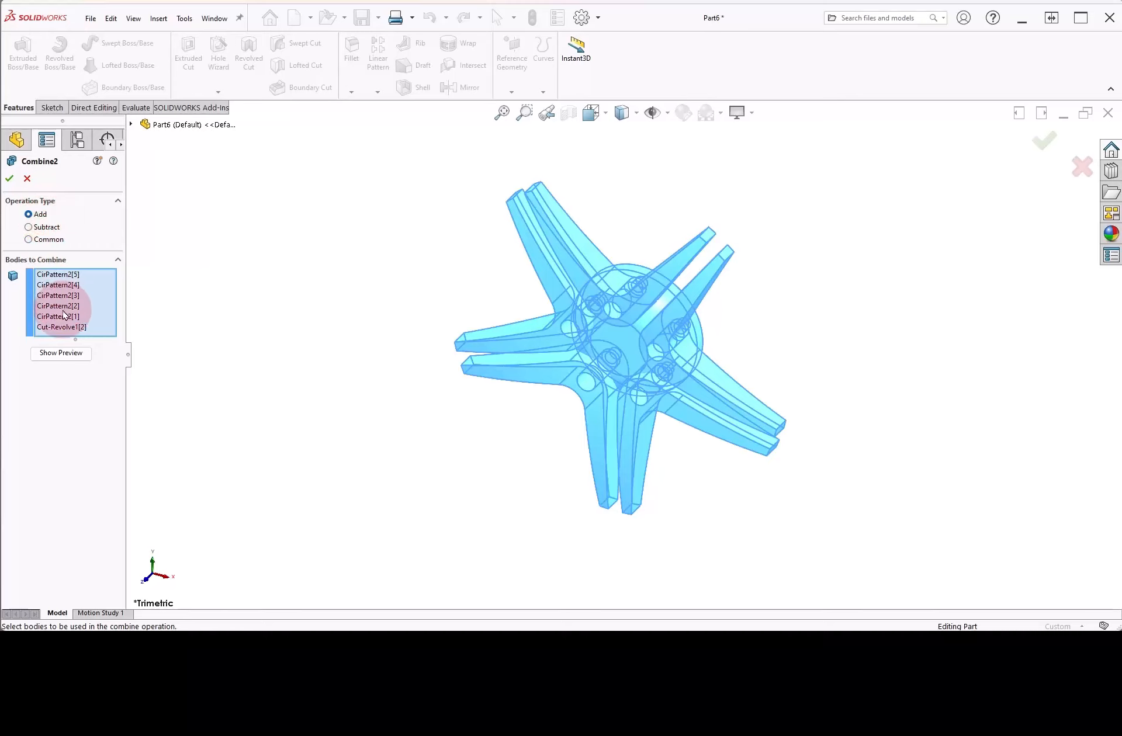
{"action": "left_click", "coordinate": [61, 353]}
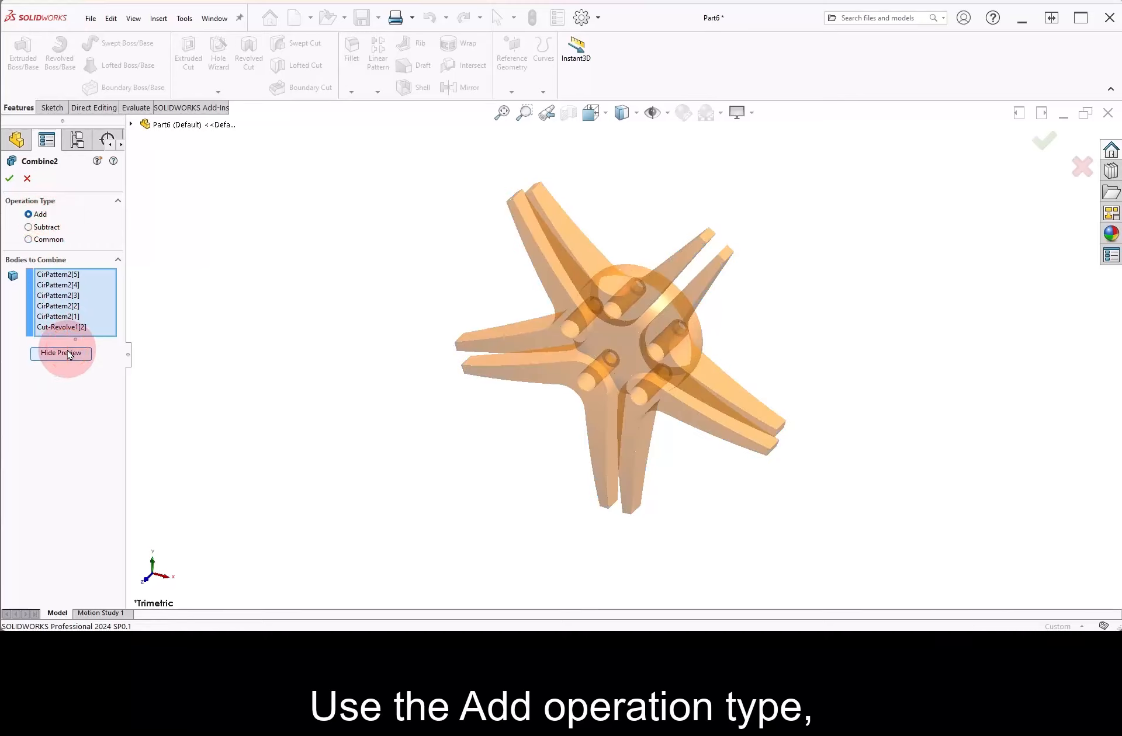
{"action": "left_click", "coordinate": [10, 179]}
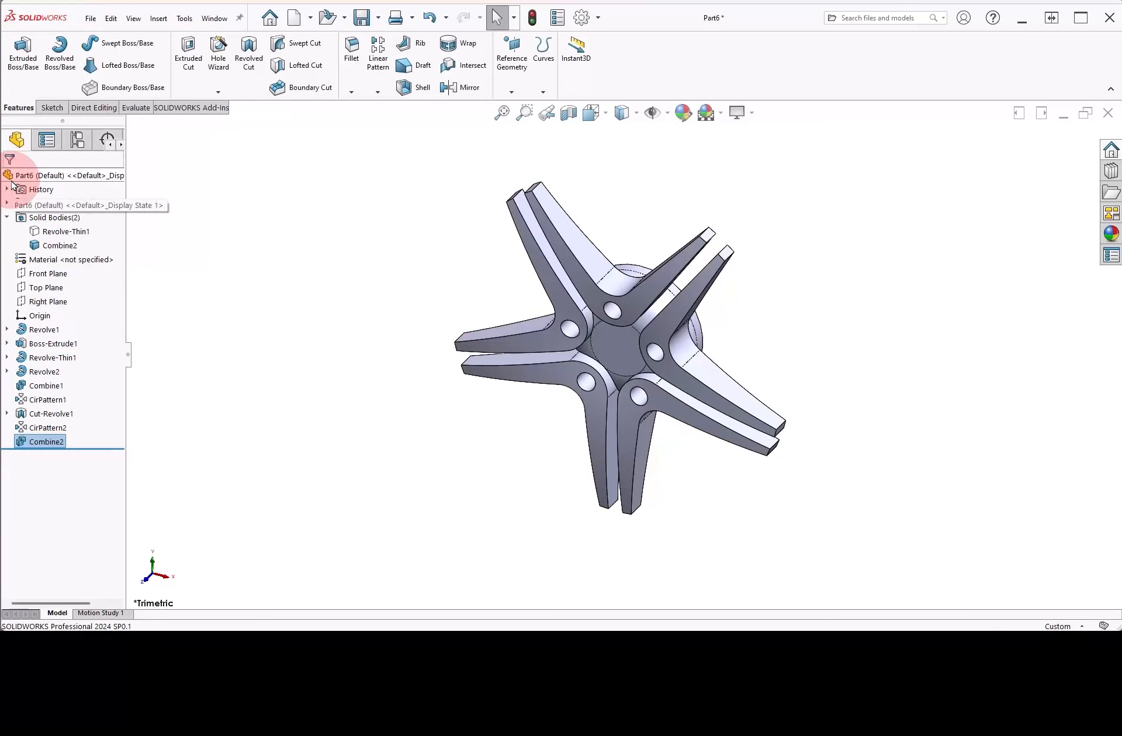
Show the hidden Revolve-Thin1 rim body.
{"action": "left_click", "coordinate": [73, 233]}
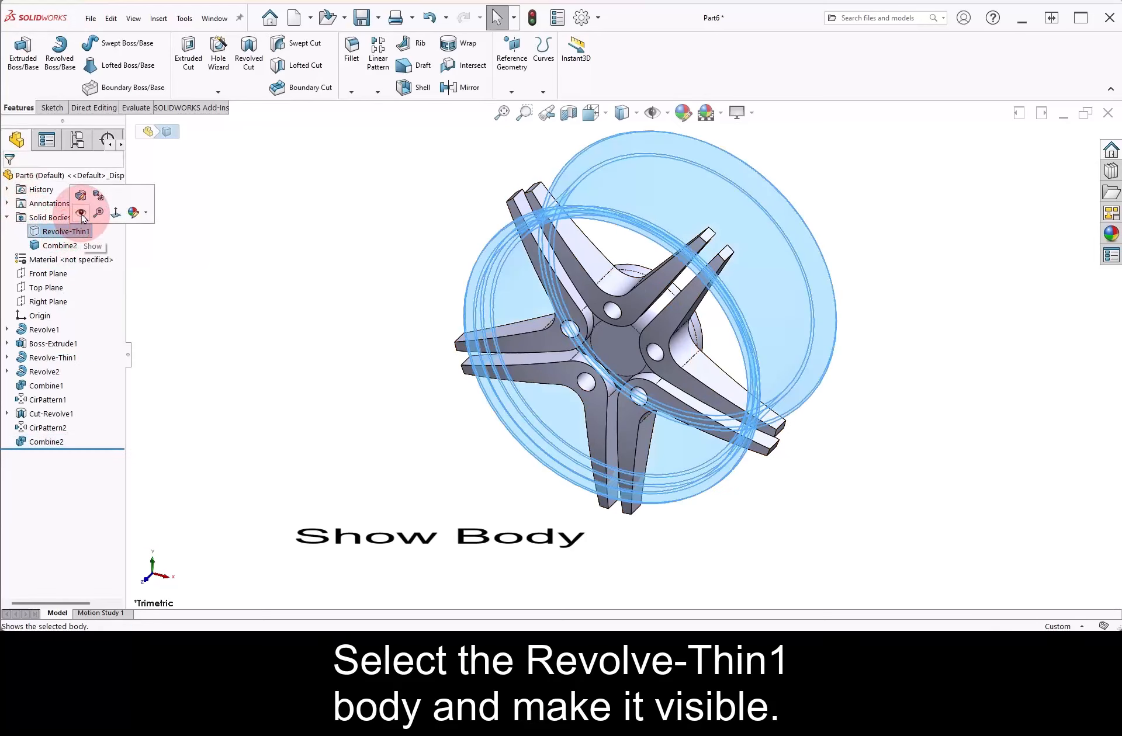
{"action": "left_click", "coordinate": [82, 217]}
{"action": "left_click", "coordinate": [395, 243]}
Fillet four rim faces with a 5 mm radius: the inner and outer barrel faces and the inner and outer stepped faces near the front.
{"action": "right_click_drag", "start_coordinate": [403, 269], "coordinate": [440, 233]}
{"action": "scroll", "coordinate": [653, 319], "scroll_direction": "down", "scroll_amount": 4}
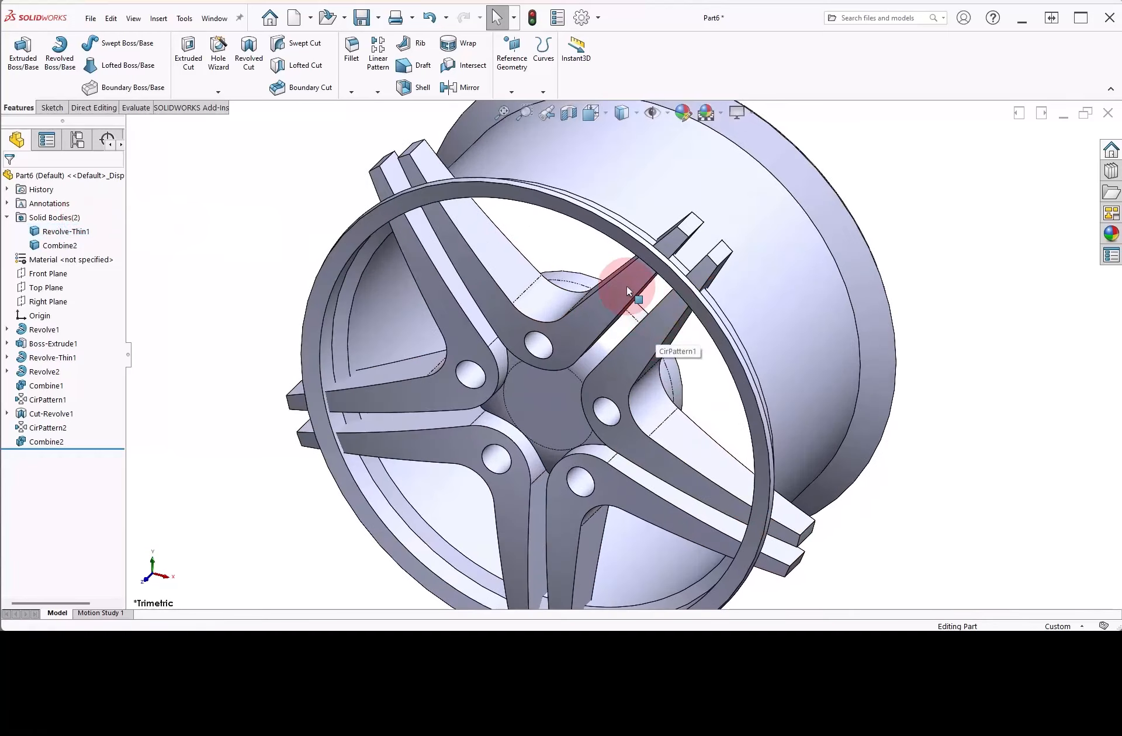
{"action": "scroll", "coordinate": [623, 278], "scroll_direction": "up", "scroll_amount": 2}
{"action": "middle_click_drag", "start_coordinate": [623, 278], "coordinate": [594, 256]}
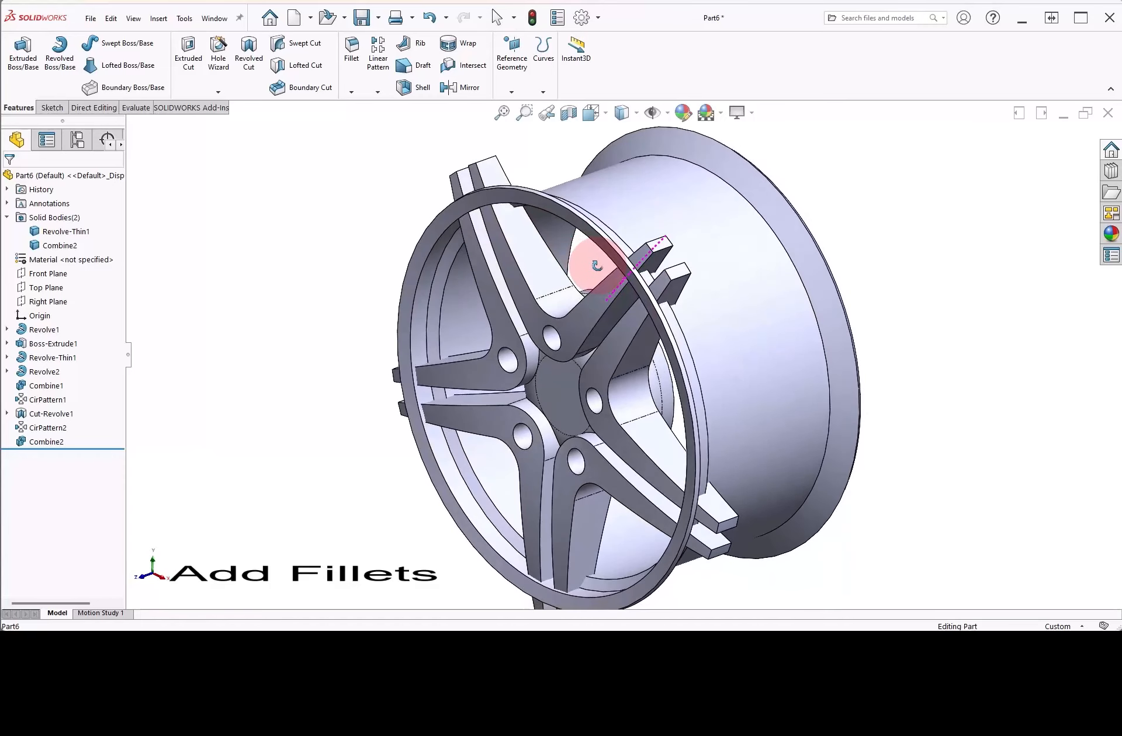
{"action": "left_click", "coordinate": [352, 58]}
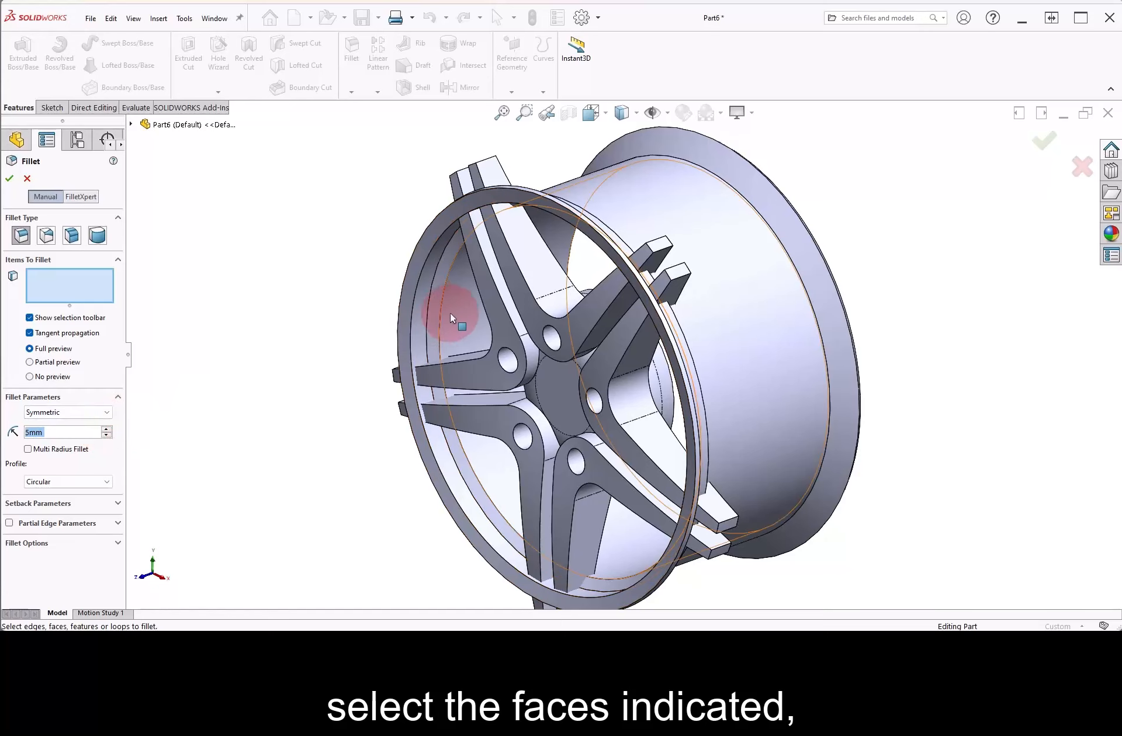
{"action": "left_click", "coordinate": [465, 306]}
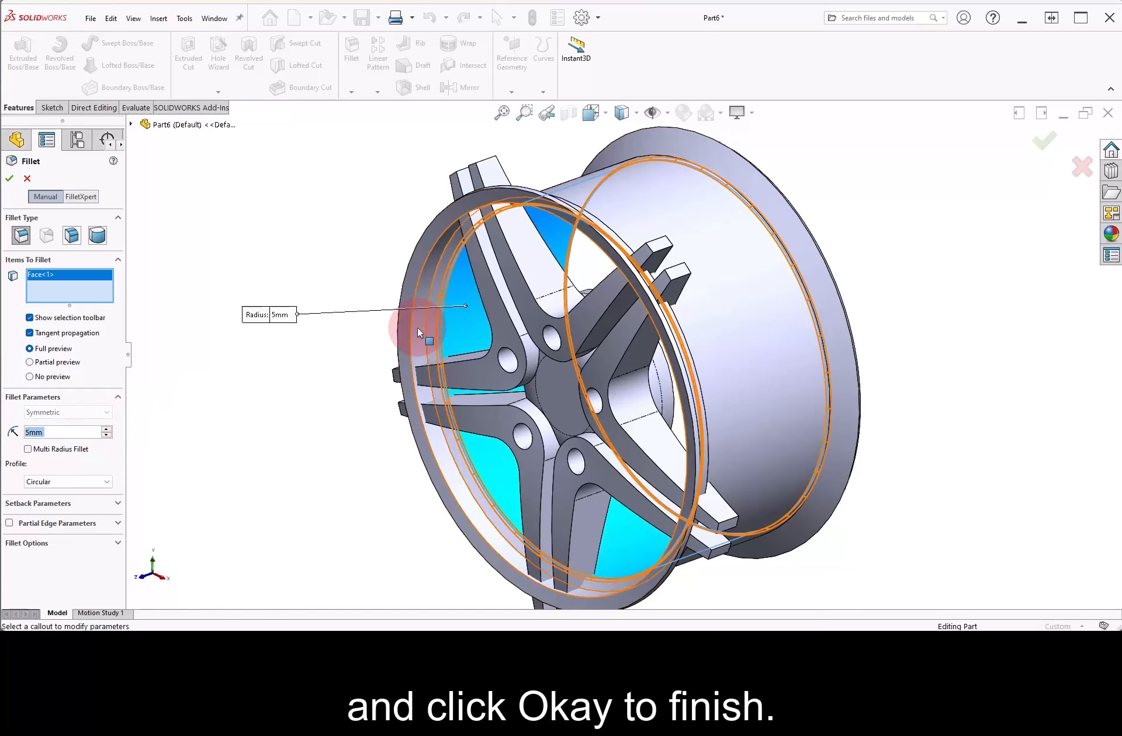
{"action": "left_click", "coordinate": [417, 327]}
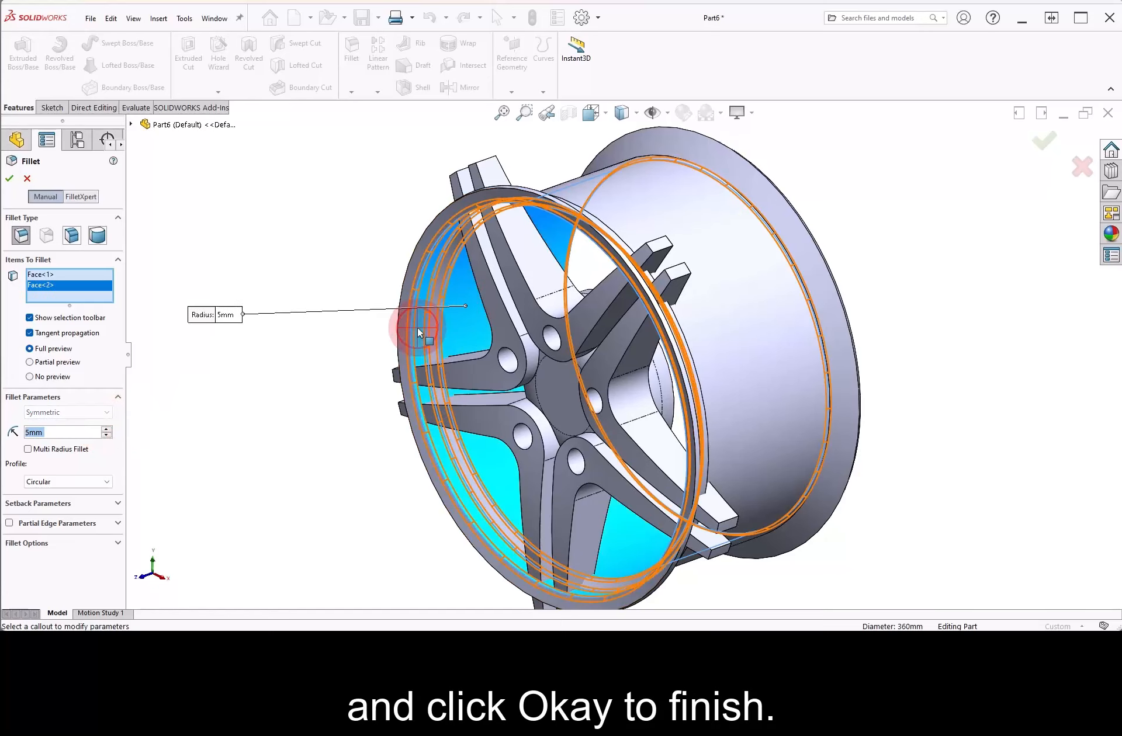
{"action": "left_click", "coordinate": [637, 199]}
{"action": "middle_click_drag", "start_coordinate": [620, 187], "coordinate": [427, 193]}
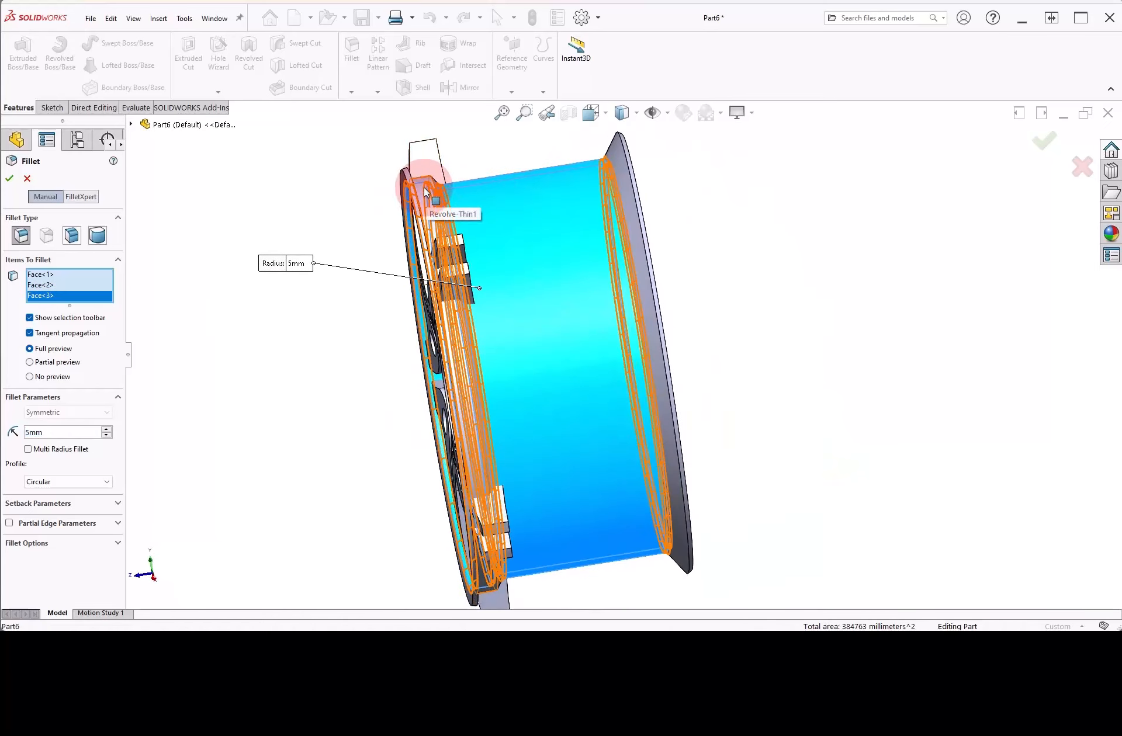
{"action": "left_click", "coordinate": [424, 193]}
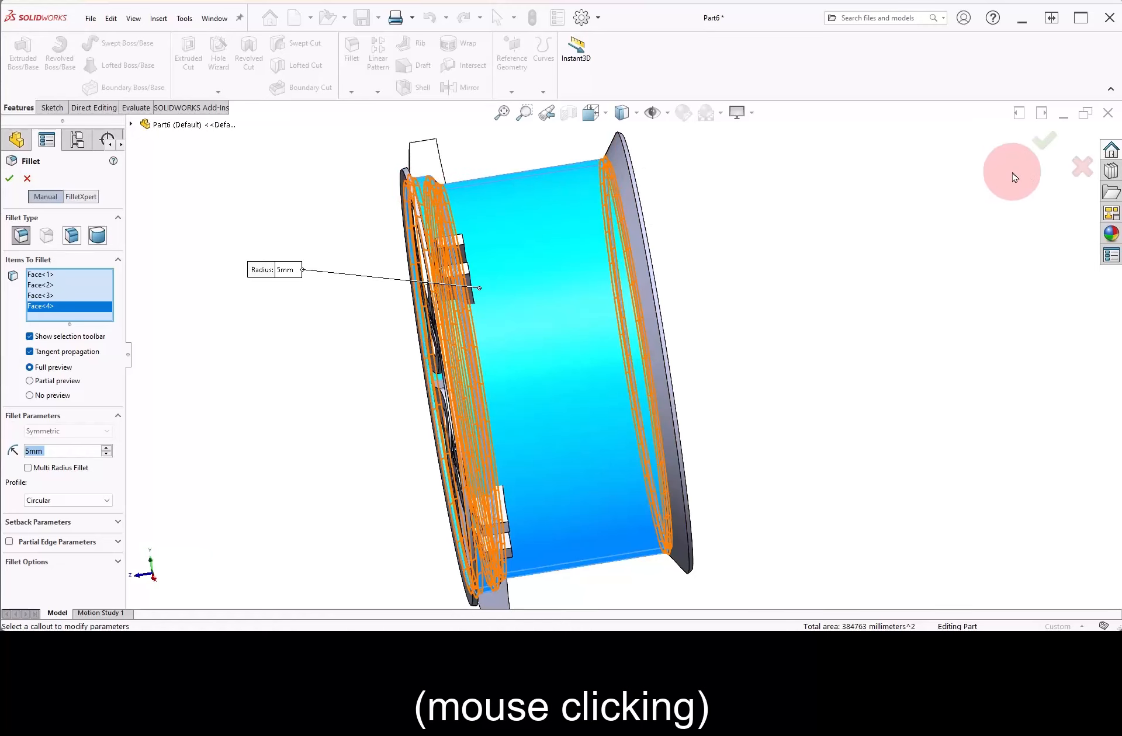
{"action": "left_click", "coordinate": [1040, 143]}
Start a sketch on the Right Plane and create intersection curves from the rim's outer barrel face and all its tangent faces.
{"action": "middle_click_drag", "start_coordinate": [791, 253], "coordinate": [834, 273]}
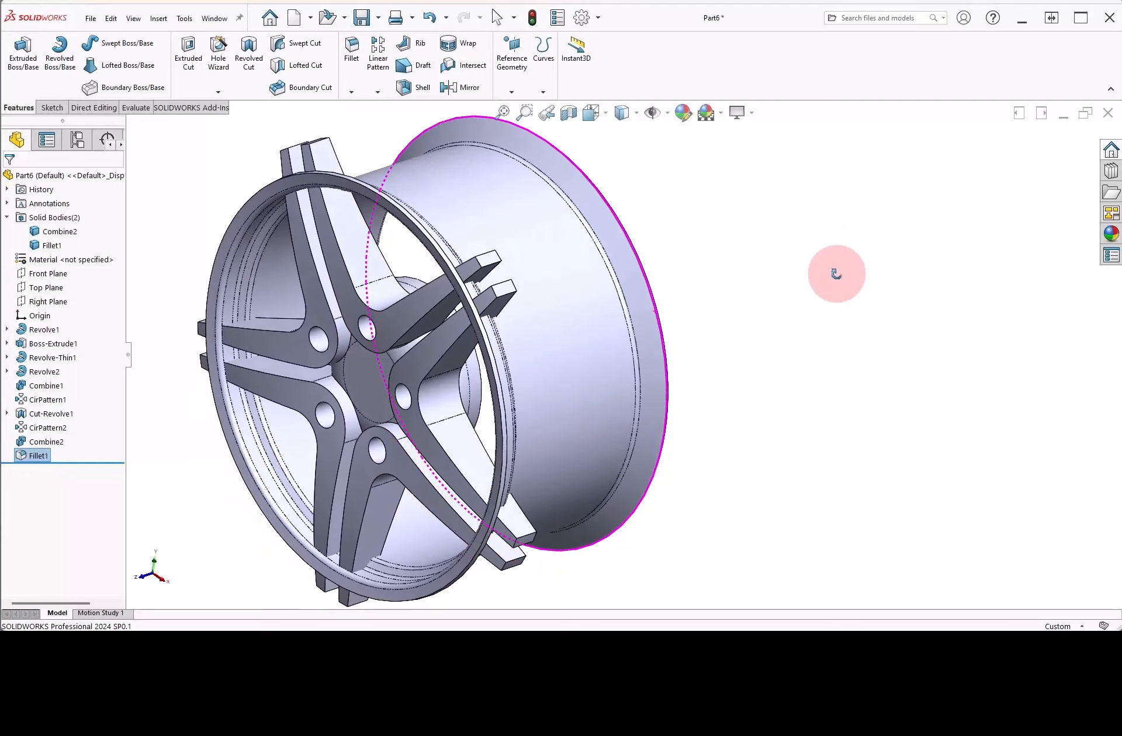
{"action": "right_click_drag", "start_coordinate": [790, 287], "coordinate": [834, 234]}
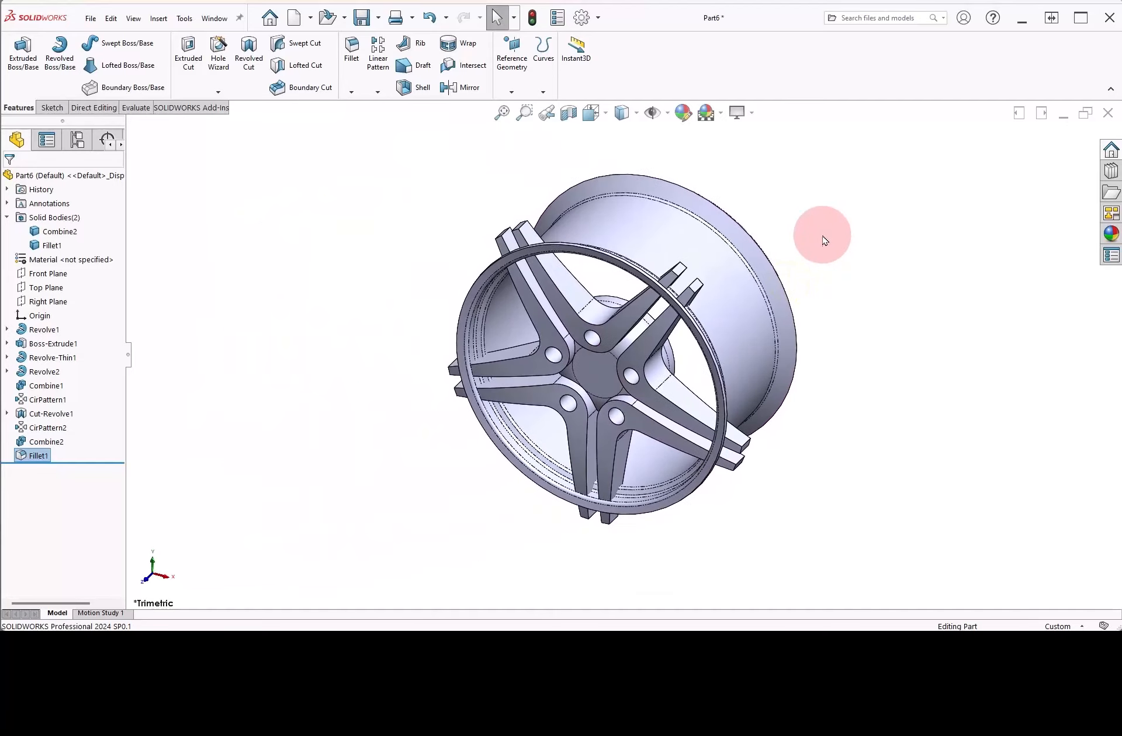
{"action": "mouse_move", "coordinate": [831, 286]}
{"action": "middle_mouse_down"}
{"action": "mouse_move", "coordinate": [798, 221]}
{"action": "mouse_move", "coordinate": [742, 237]}
{"action": "mouse_move", "coordinate": [791, 296]}
{"action": "middle_mouse_up"}
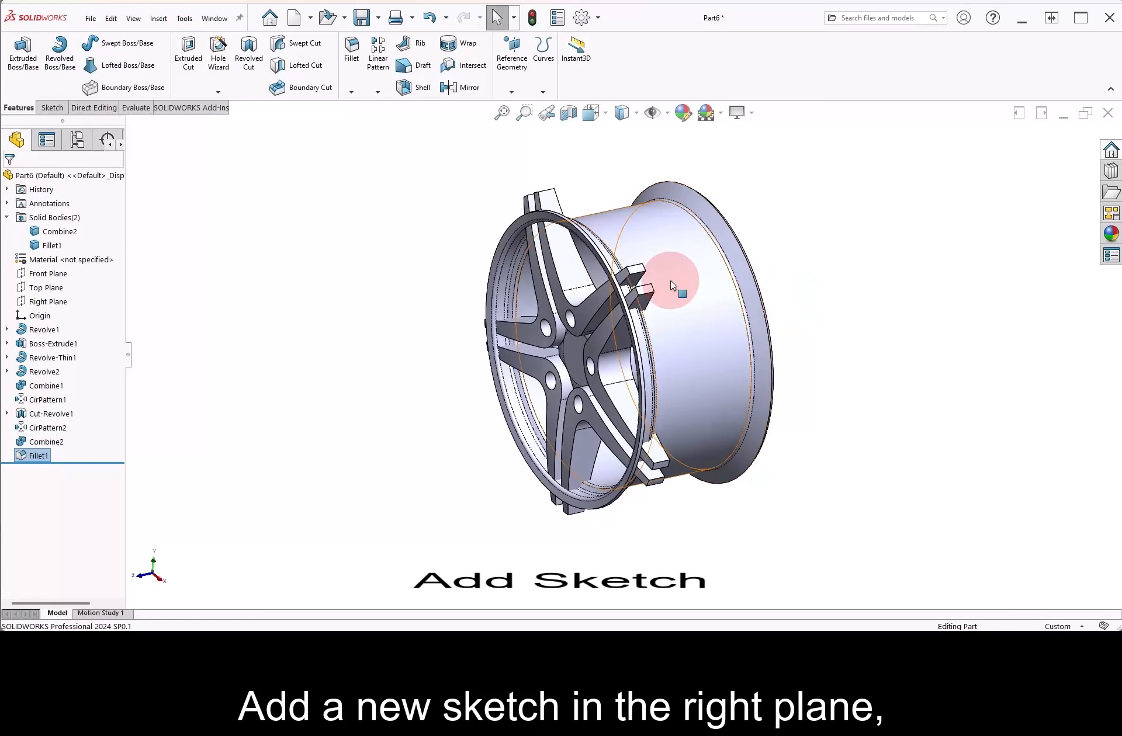
{"action": "left_click", "coordinate": [47, 308]}
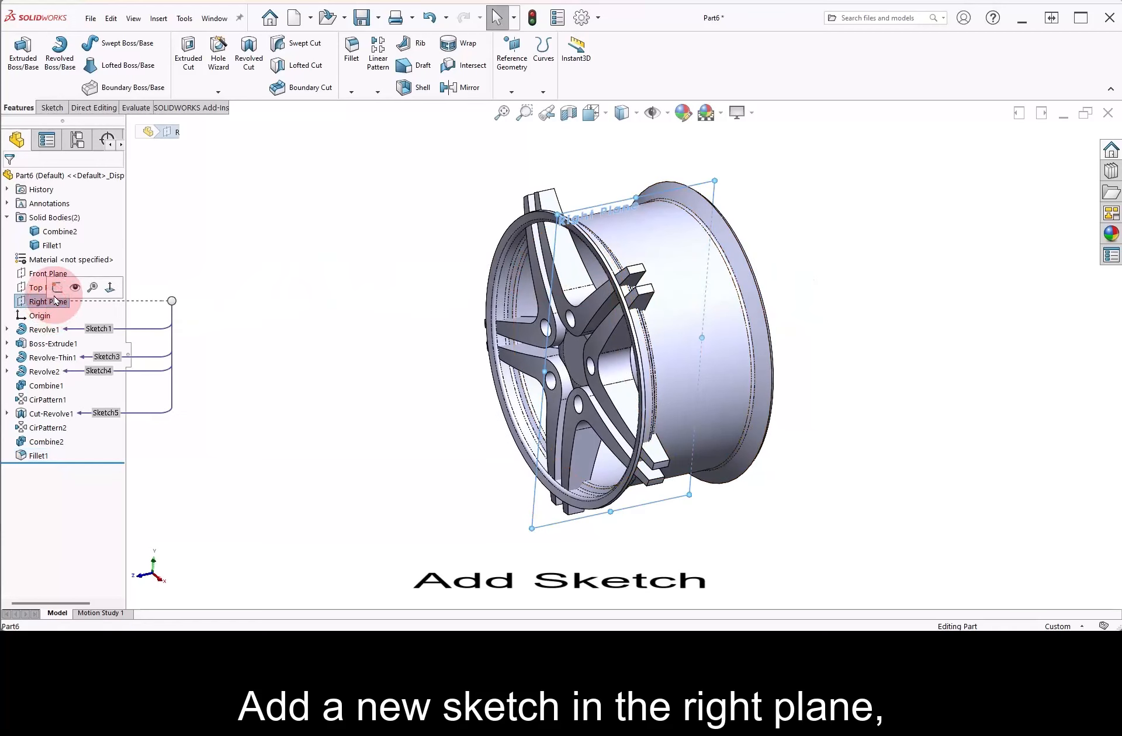
{"action": "left_click", "coordinate": [56, 288]}
{"action": "middle_click_drag", "start_coordinate": [396, 280], "coordinate": [394, 264]}
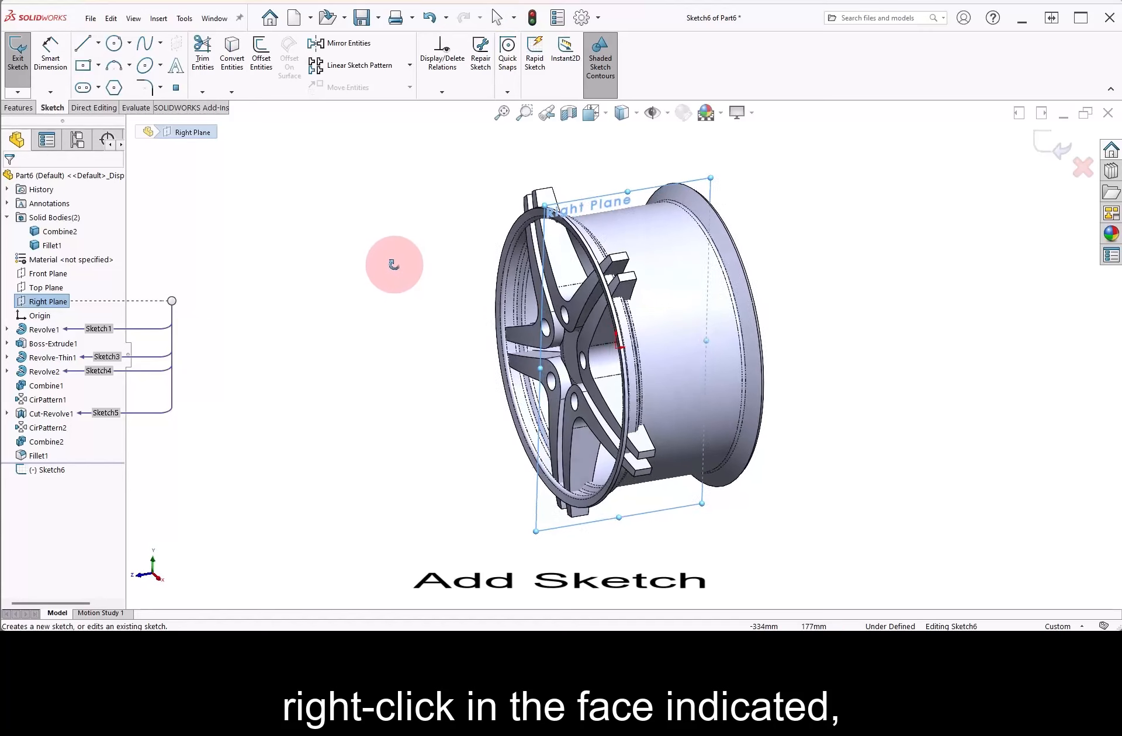
{"action": "right_click", "coordinate": [635, 230]}
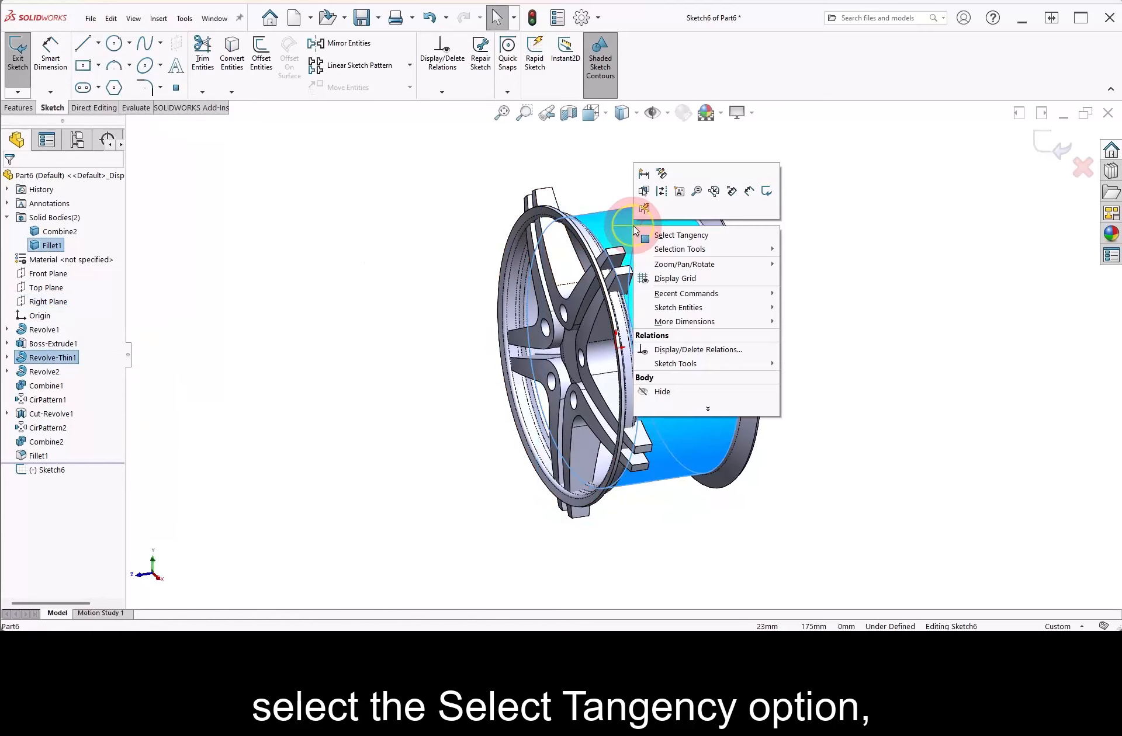
{"action": "left_click", "coordinate": [673, 236]}
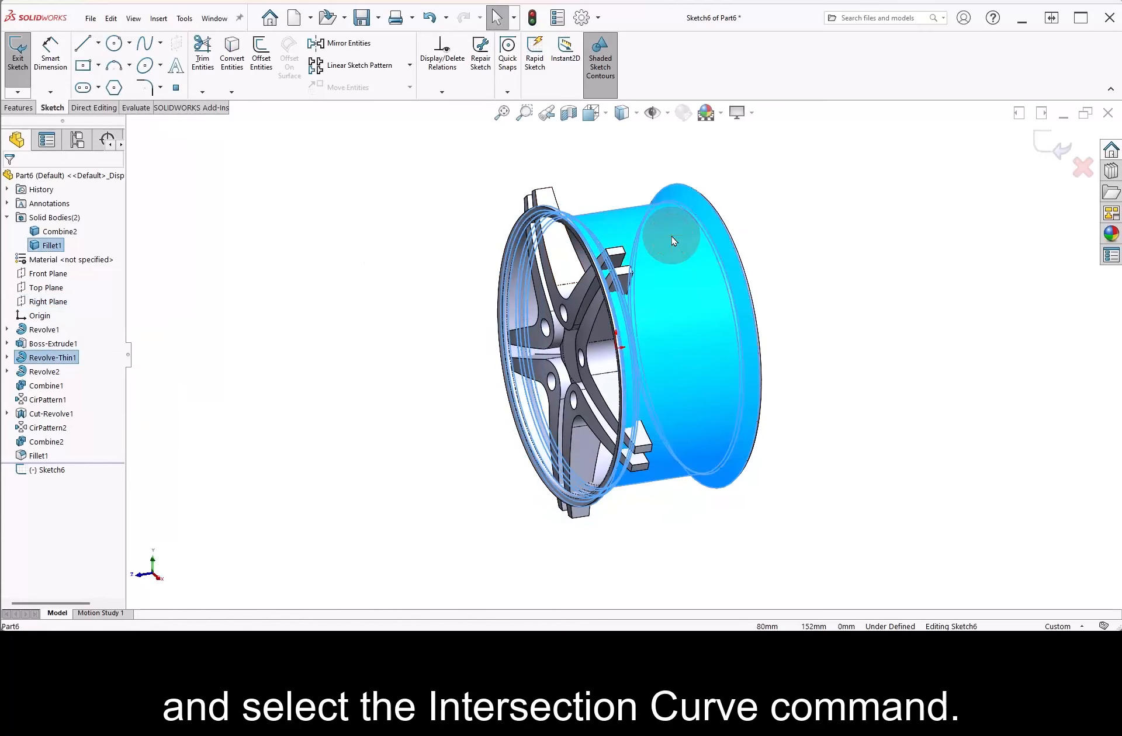
{"action": "left_click", "coordinate": [253, 137]}
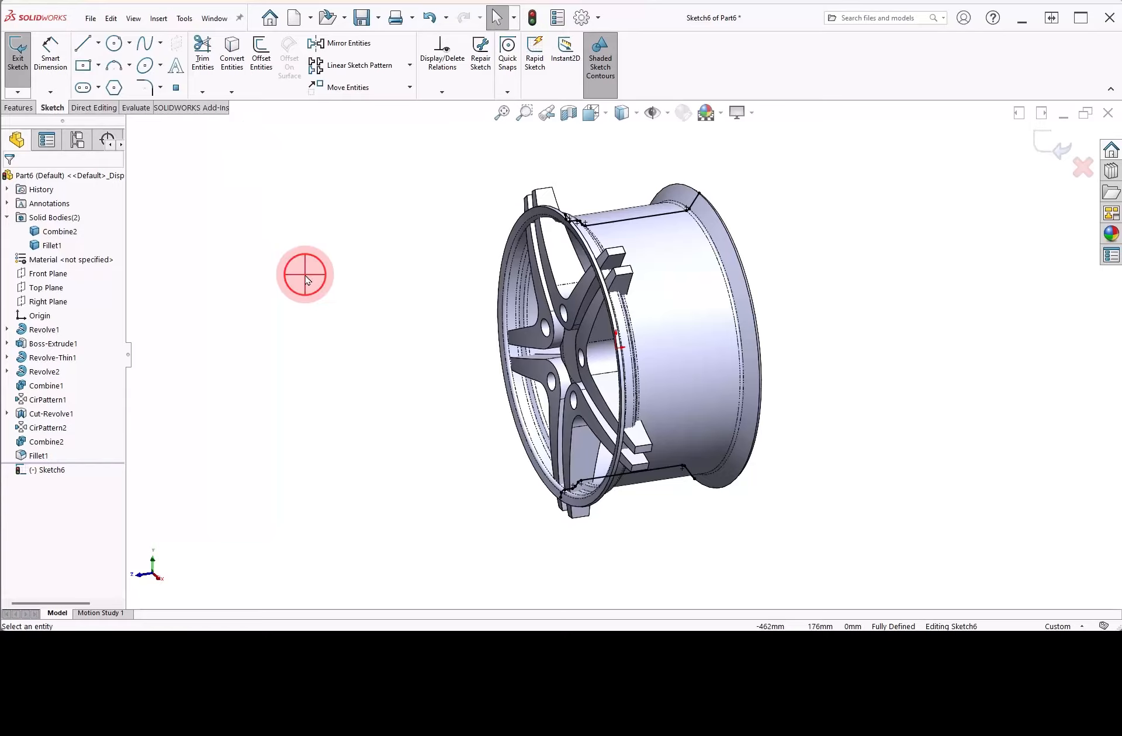
Delete the lower half of the intersection curves from the rim sketch.
{"action": "mouse_move", "coordinate": [378, 310]}
{"action": "middle_mouse_down"}
{"action": "mouse_move", "coordinate": [464, 180]}
{"action": "mouse_move", "coordinate": [418, 286]}
{"action": "mouse_move", "coordinate": [363, 285]}
{"action": "mouse_move", "coordinate": [399, 328]}
{"action": "mouse_move", "coordinate": [390, 345]}
{"action": "middle_mouse_up"}
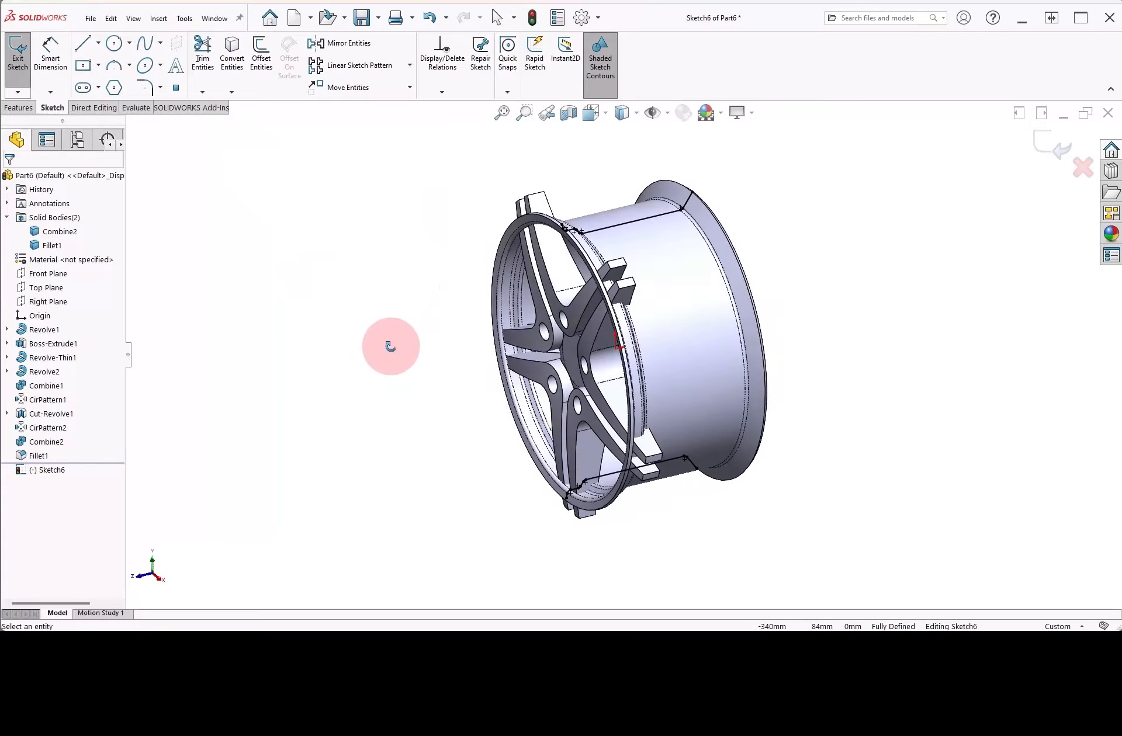
{"action": "mouse_move", "coordinate": [463, 419]}
{"action": "left_mouse_down"}
{"action": "mouse_move", "coordinate": [766, 526]}
{"action": "mouse_move", "coordinate": [779, 559]}
{"action": "left_mouse_up"}
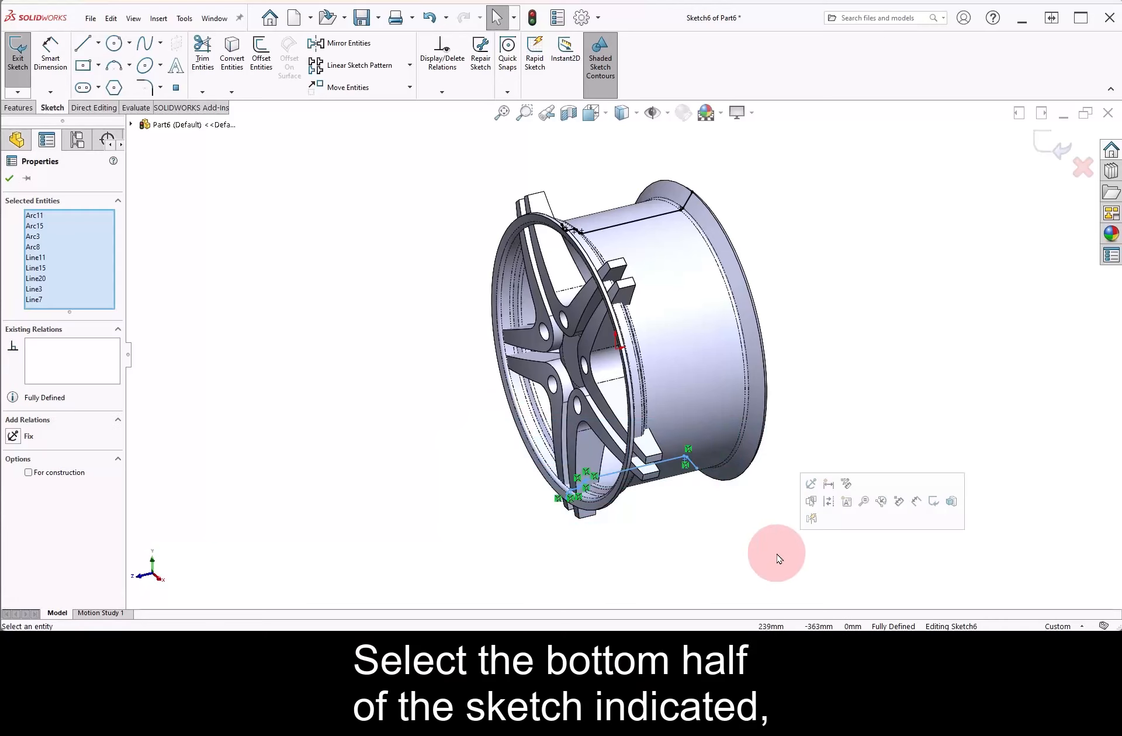
{"action": "key", "text": "Delete"}
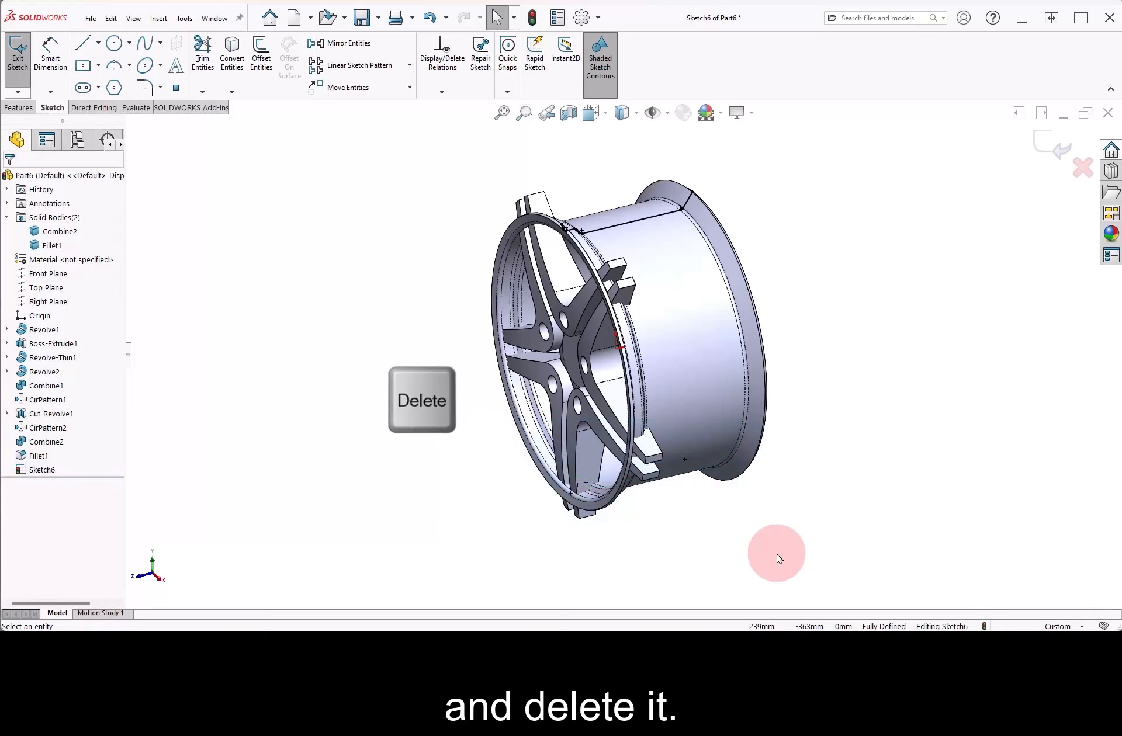
Draw a horizontal construction line about 351 mm long from the origin out past the front of the wheel.
{"action": "middle_click_drag", "start_coordinate": [789, 406], "coordinate": [829, 425]}
{"action": "right_click_drag", "start_coordinate": [833, 419], "coordinate": [781, 425]}
{"action": "left_click", "coordinate": [619, 350]}
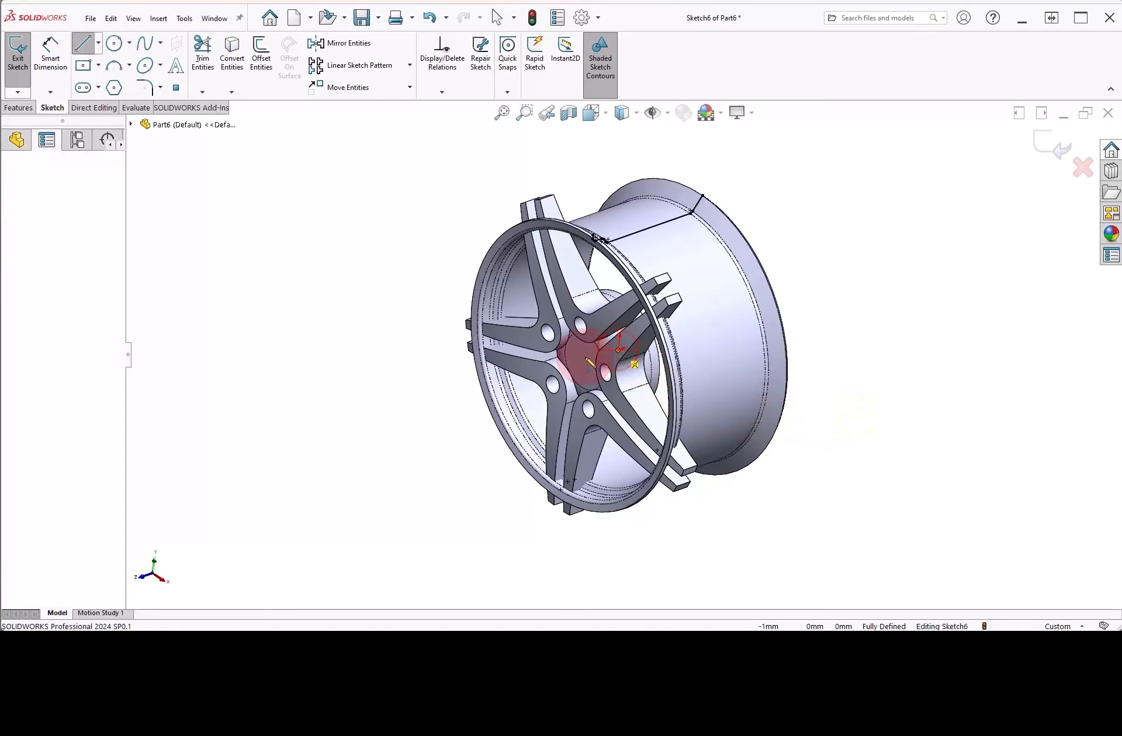
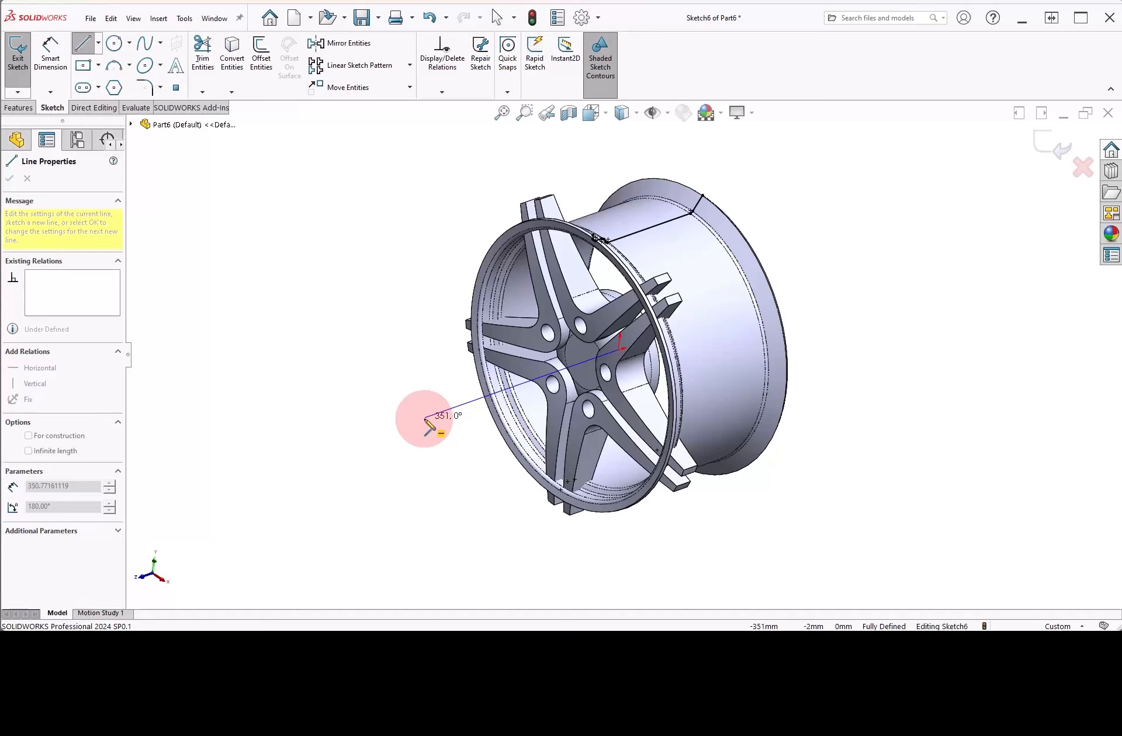
{"action": "double_click", "coordinate": [424, 419]}
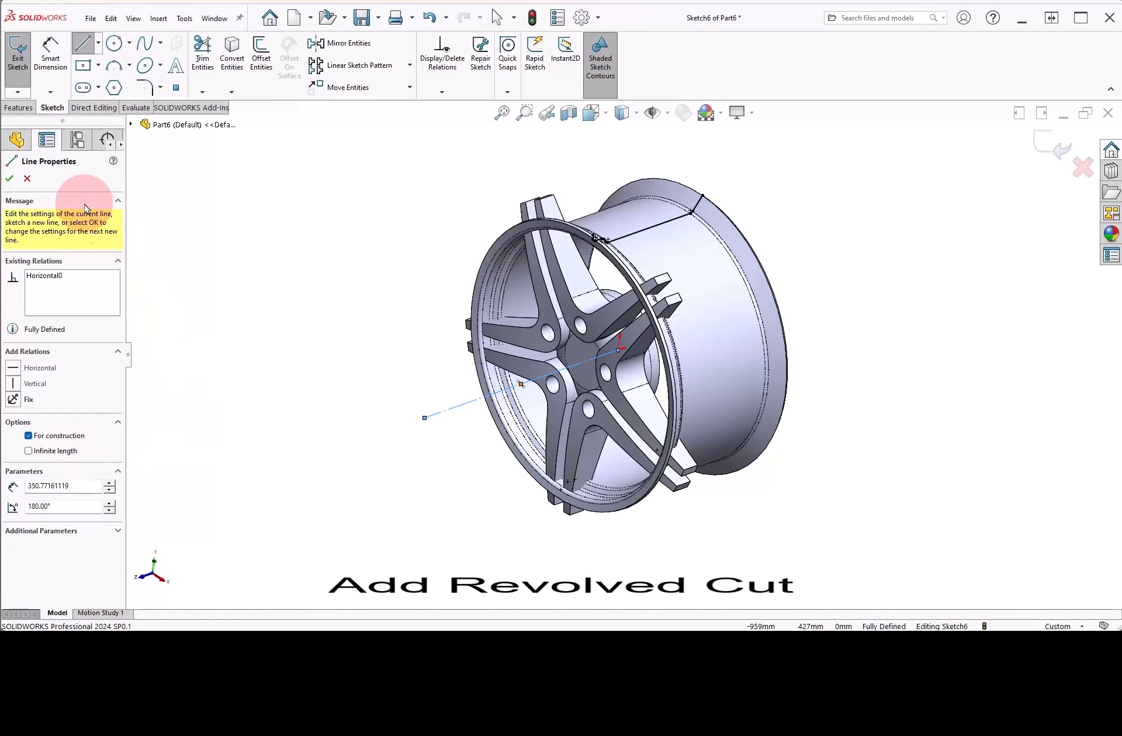
Set up a 360° revolved cut from the automatically closed sketch about the construction line, limiting its feature scope to the combined hub-and-spoke body.
{"action": "left_click", "coordinate": [21, 112]}
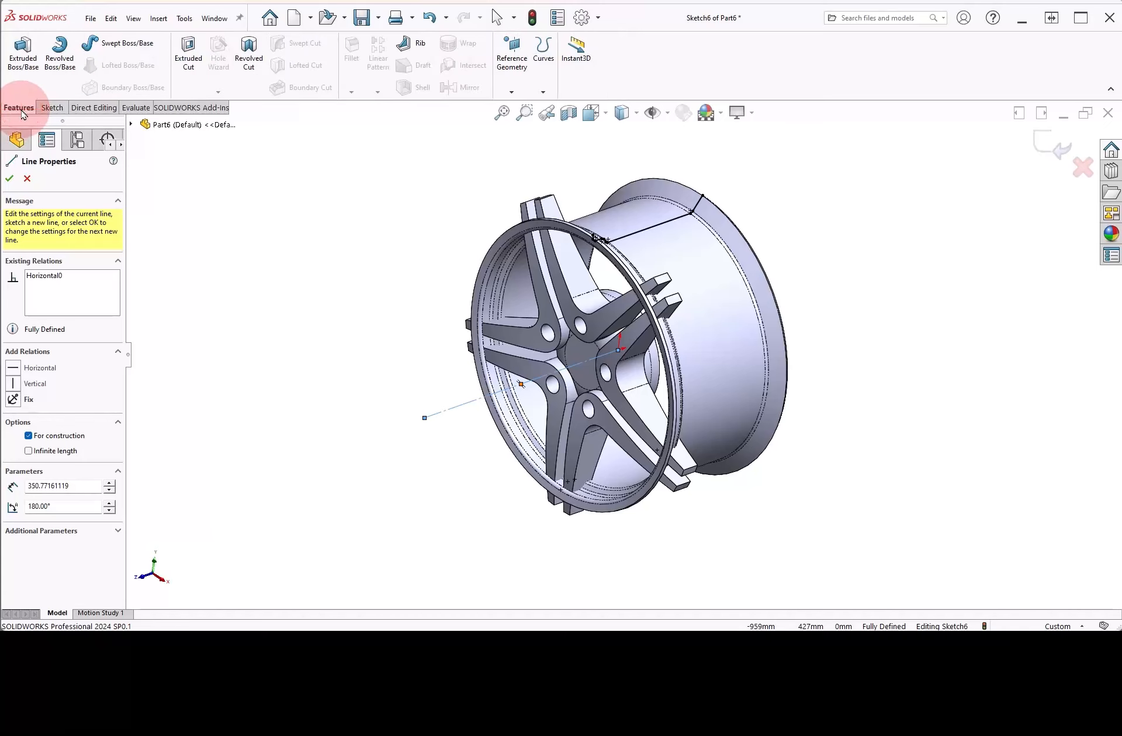
{"action": "left_click", "coordinate": [248, 76]}
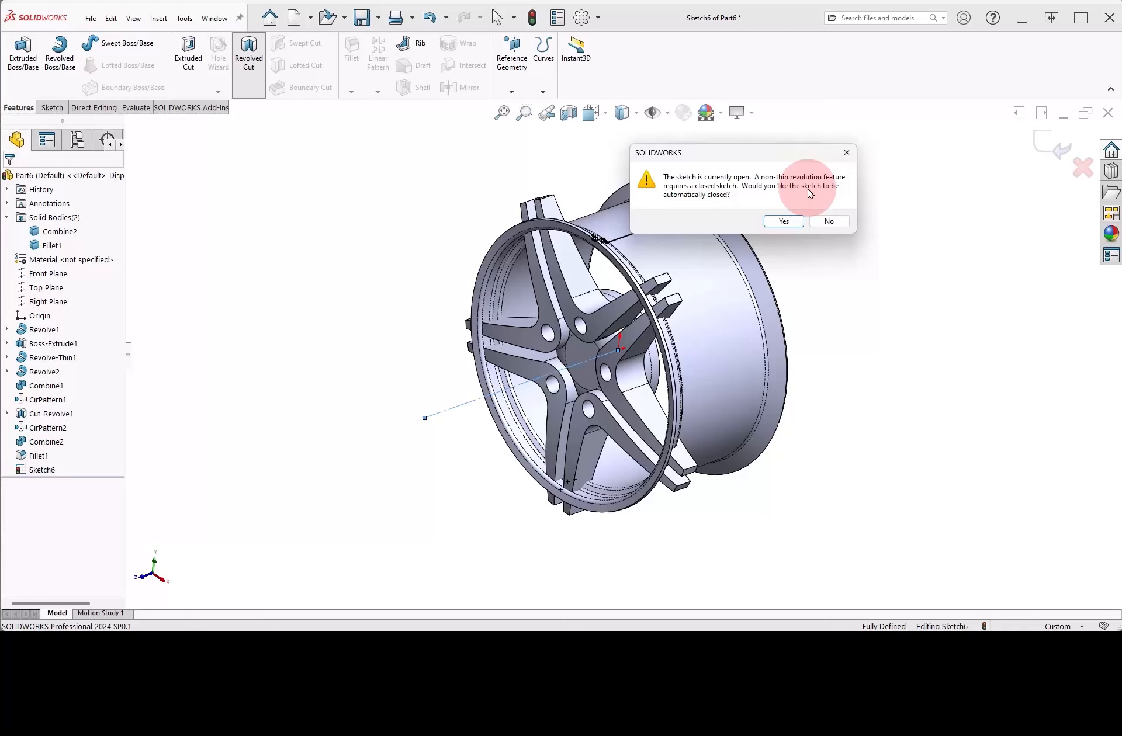
{"action": "left_click", "coordinate": [799, 225]}
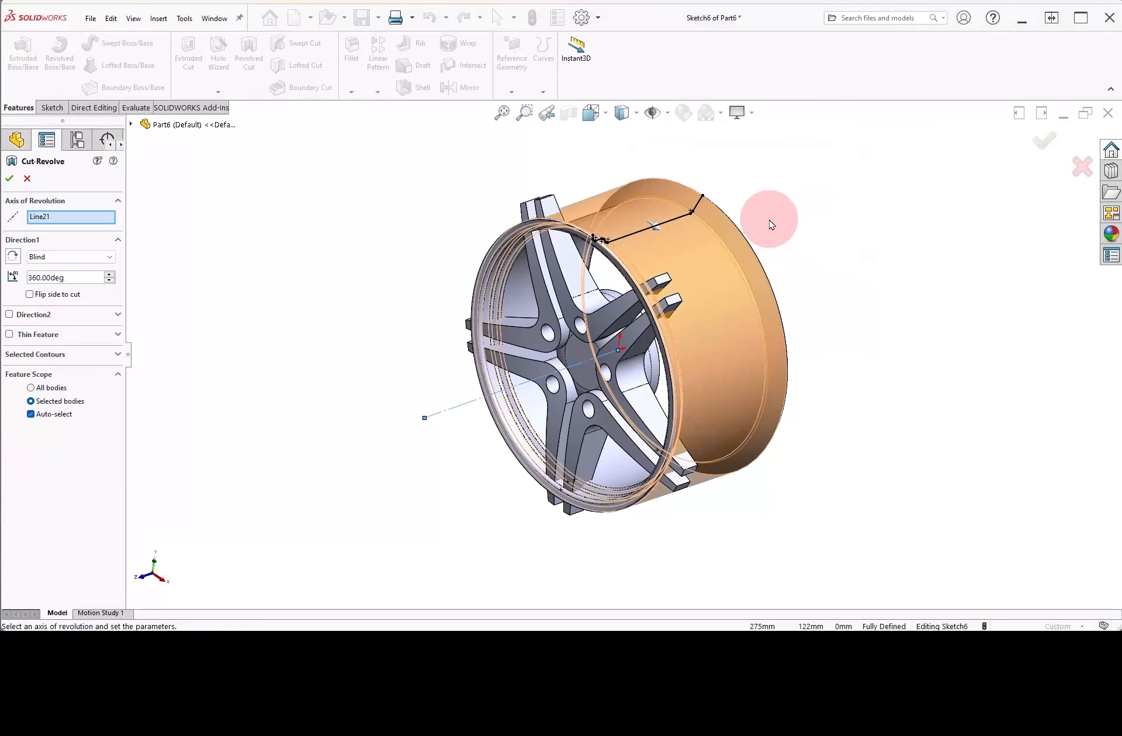
{"action": "left_click", "coordinate": [45, 416]}
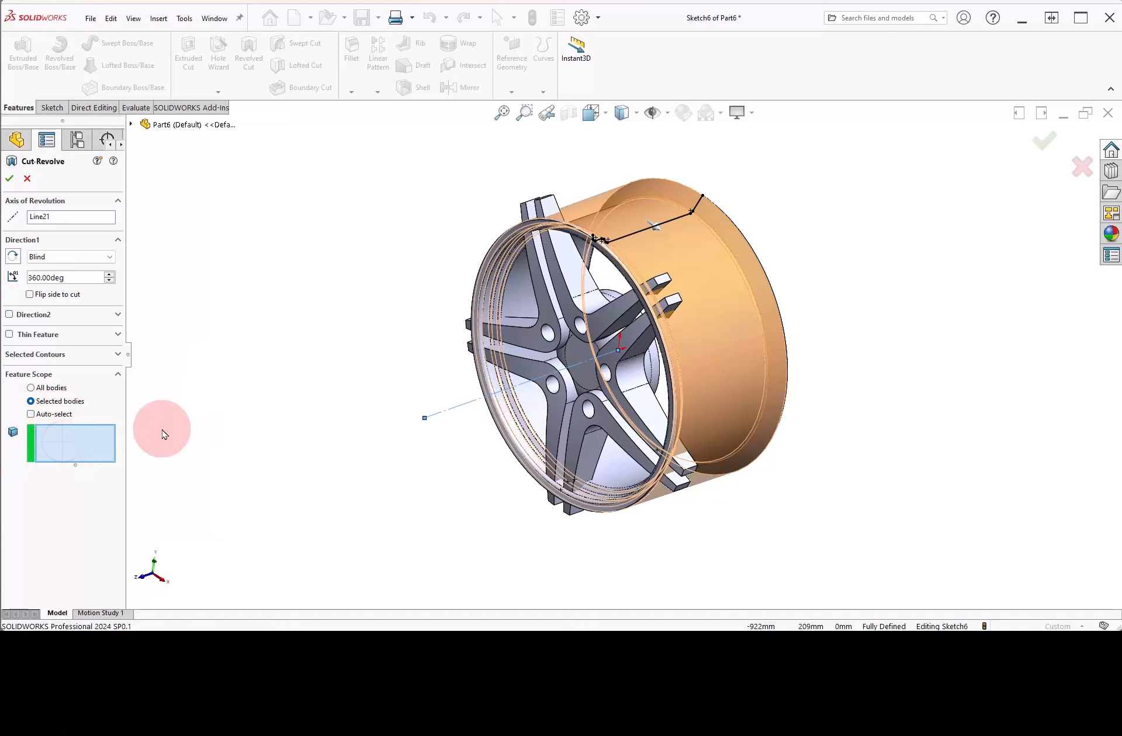
{"action": "left_click", "coordinate": [612, 319]}
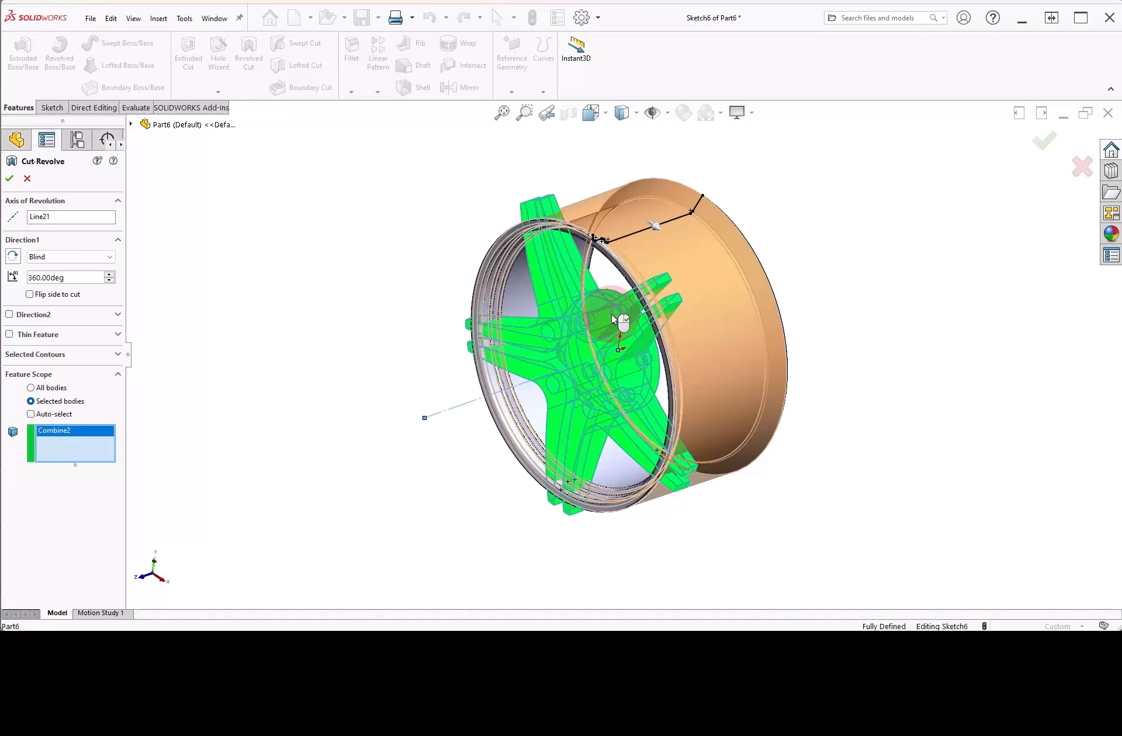
Complete the revolved cut on the hub-and-spoke body, keeping only Body 1 and discarding the cut-off spoke ends.
{"action": "left_click", "coordinate": [11, 184]}
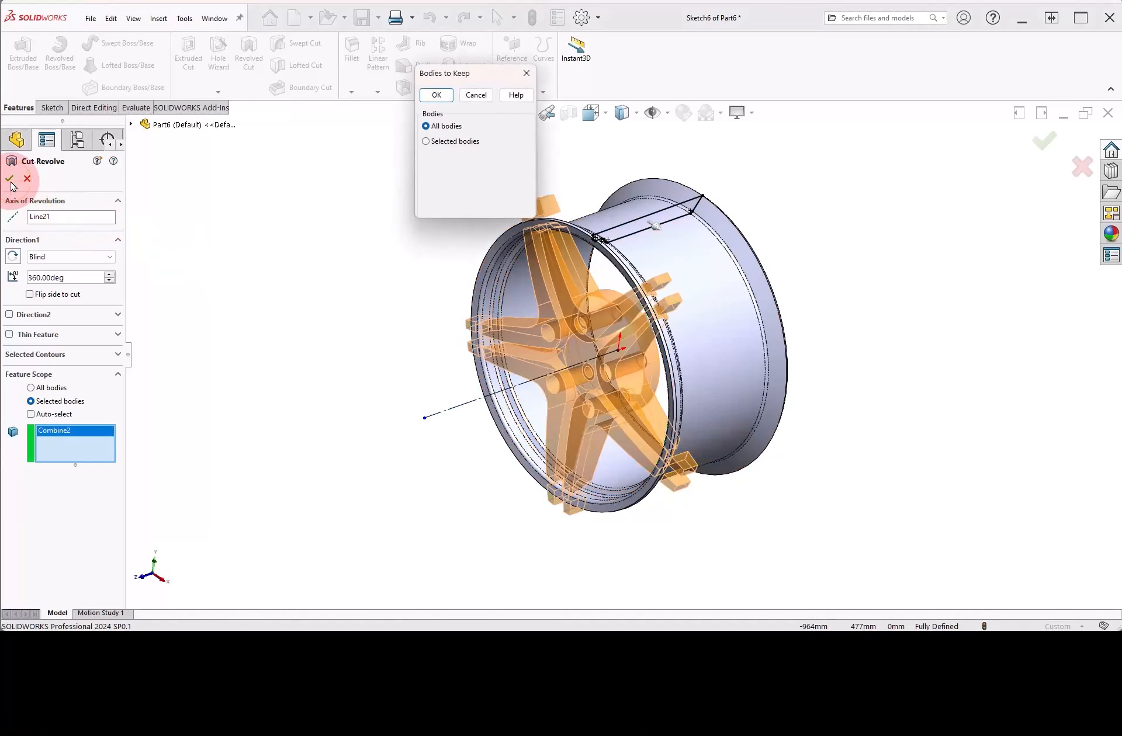
{"action": "left_click", "coordinate": [426, 142]}
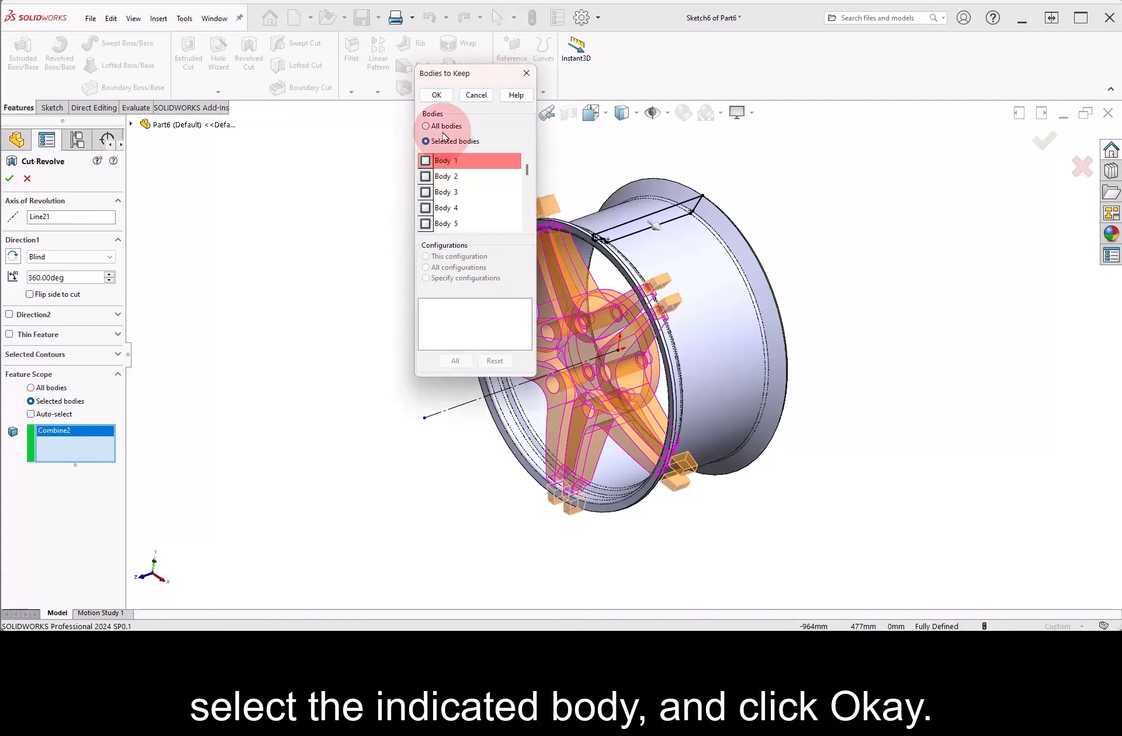
{"action": "left_click_drag", "start_coordinate": [461, 73], "coordinate": [356, 78]}
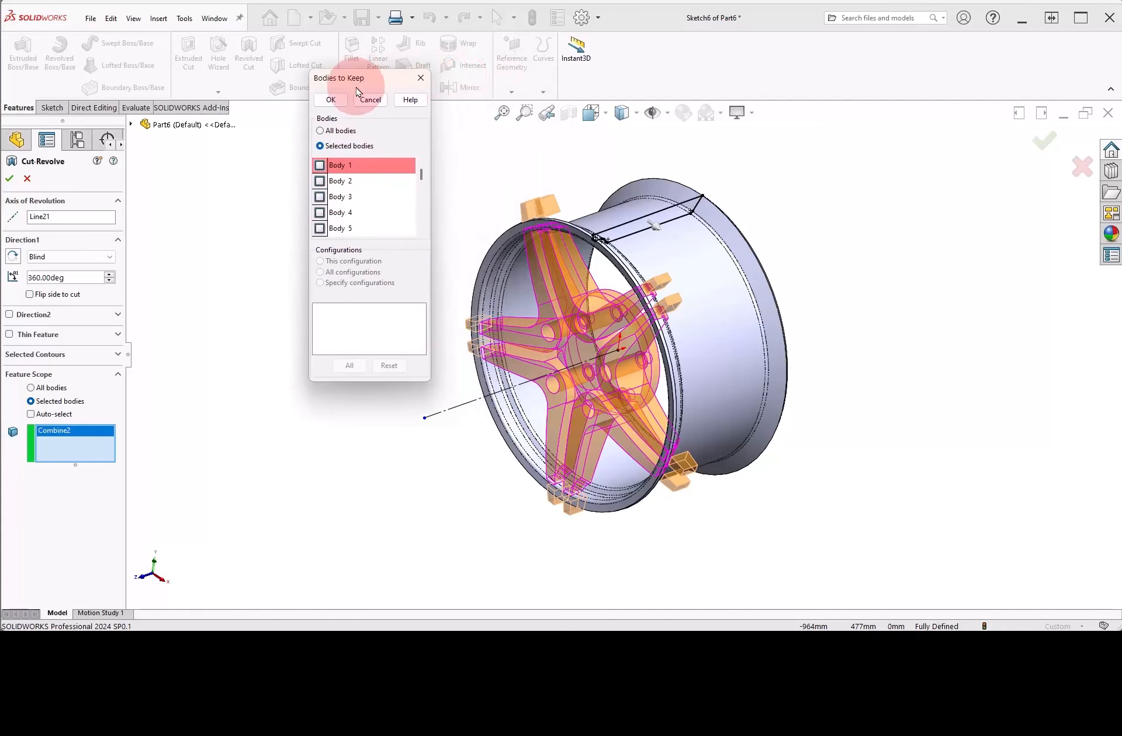
{"action": "left_click", "coordinate": [319, 166]}
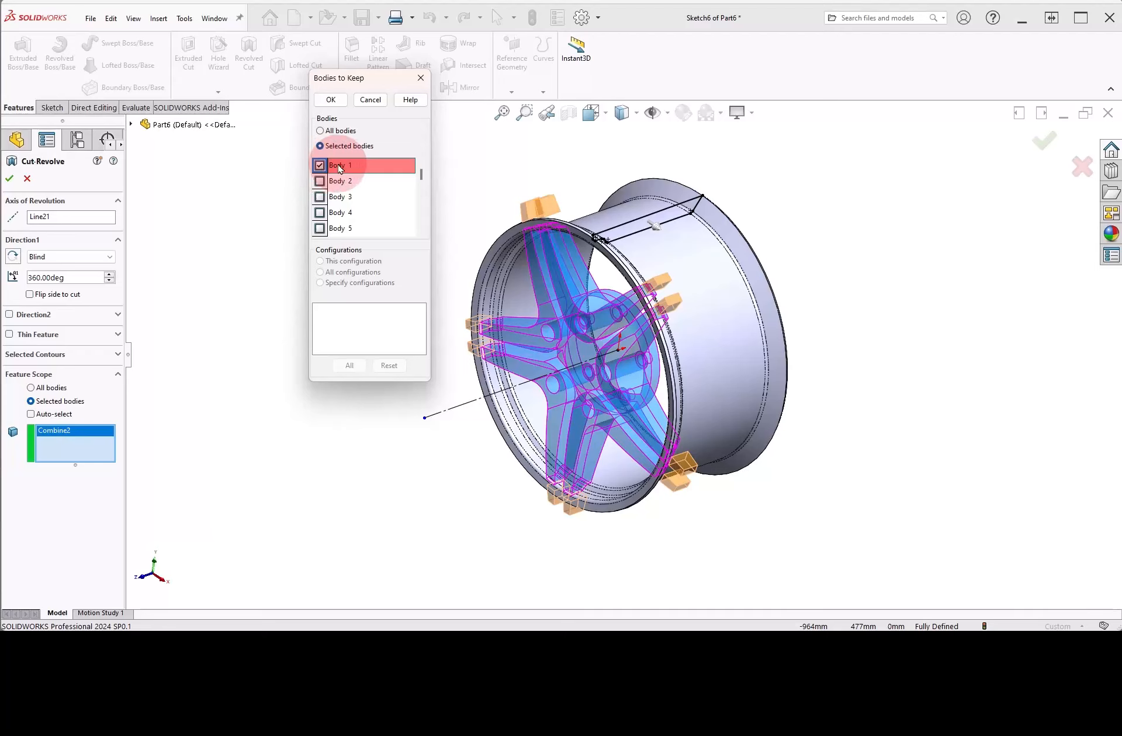
{"action": "left_click", "coordinate": [331, 101]}
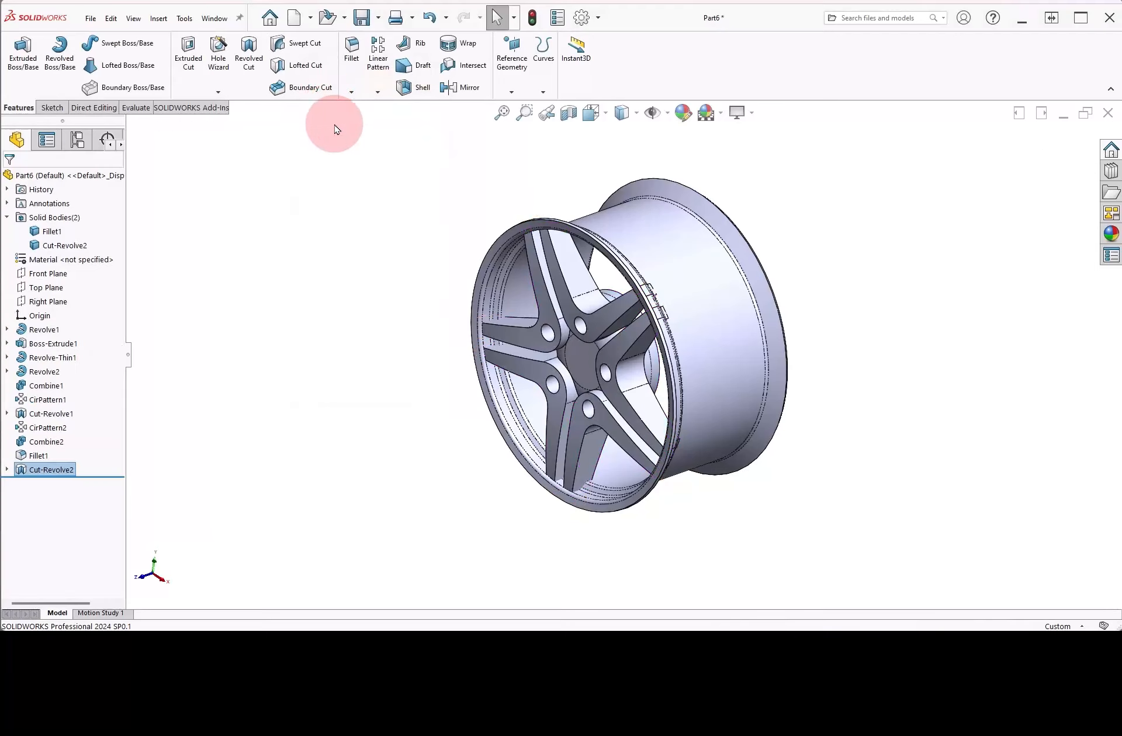
Roll the model back to before the first circular pattern and add 5 mm fillets to the V-spoke's inner and outer front edges.
{"action": "middle_click_drag", "start_coordinate": [394, 275], "coordinate": [406, 313]}
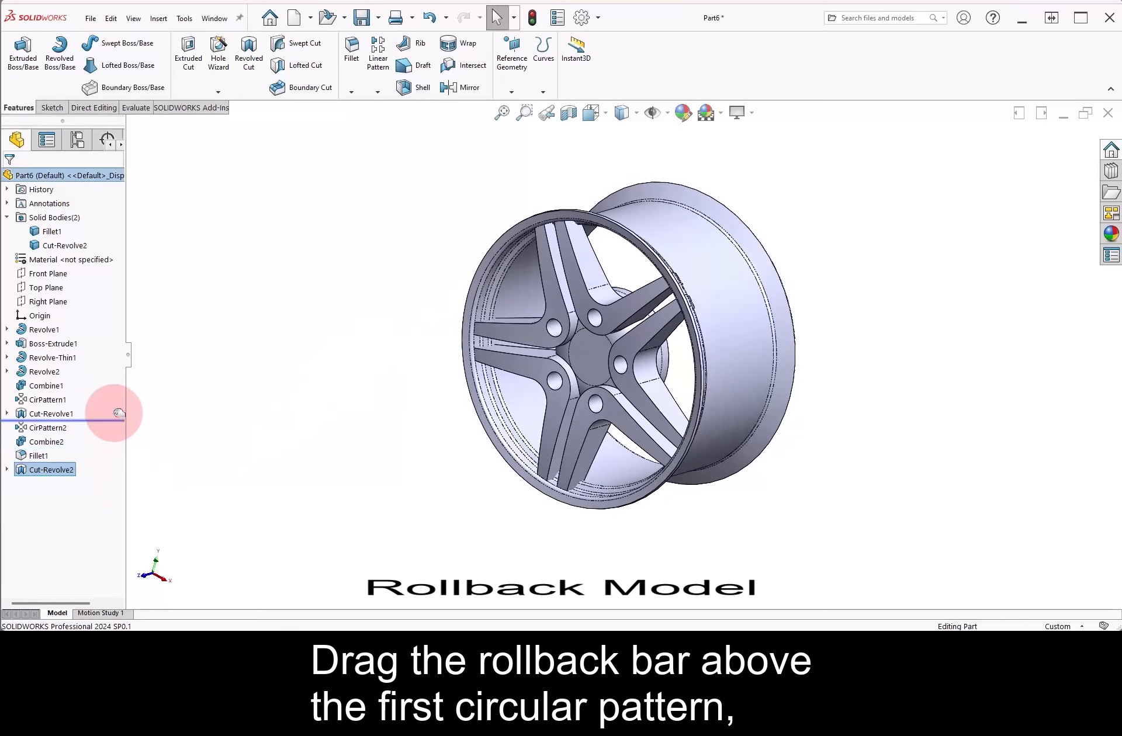
{"action": "left_click_drag", "start_coordinate": [119, 395], "coordinate": [119, 395]}
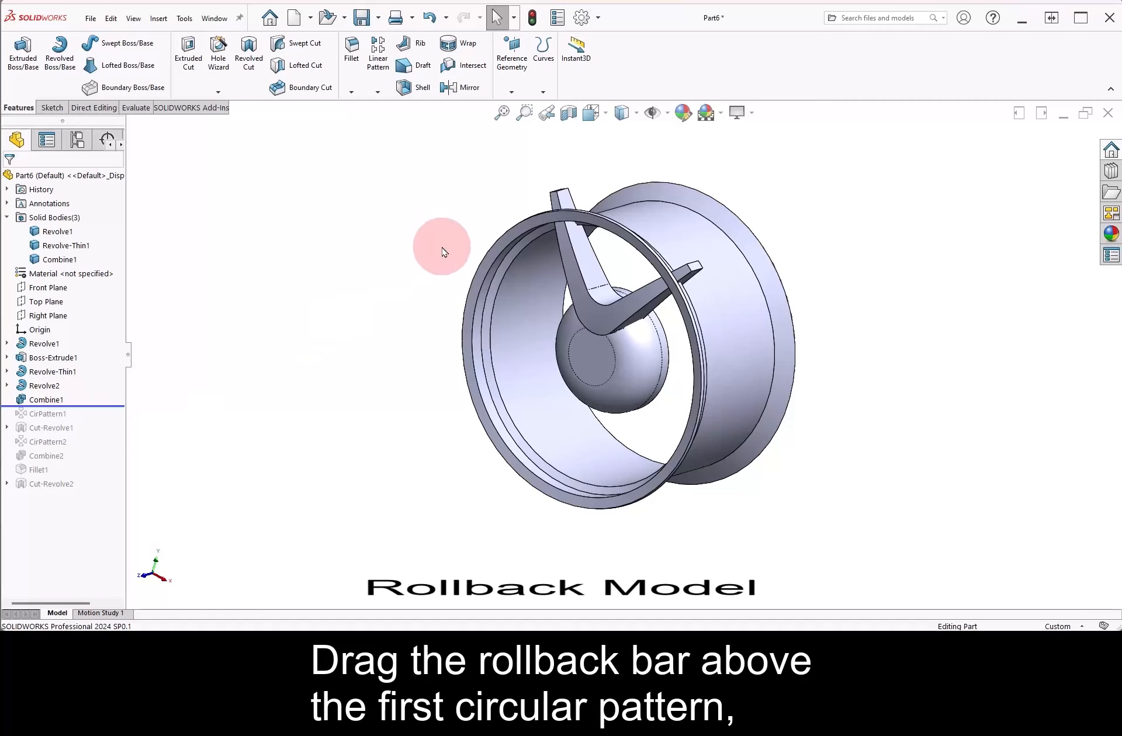
{"action": "middle_click_drag", "start_coordinate": [443, 248], "coordinate": [481, 195]}
{"action": "scroll", "coordinate": [626, 251], "scroll_direction": "down", "scroll_amount": 5}
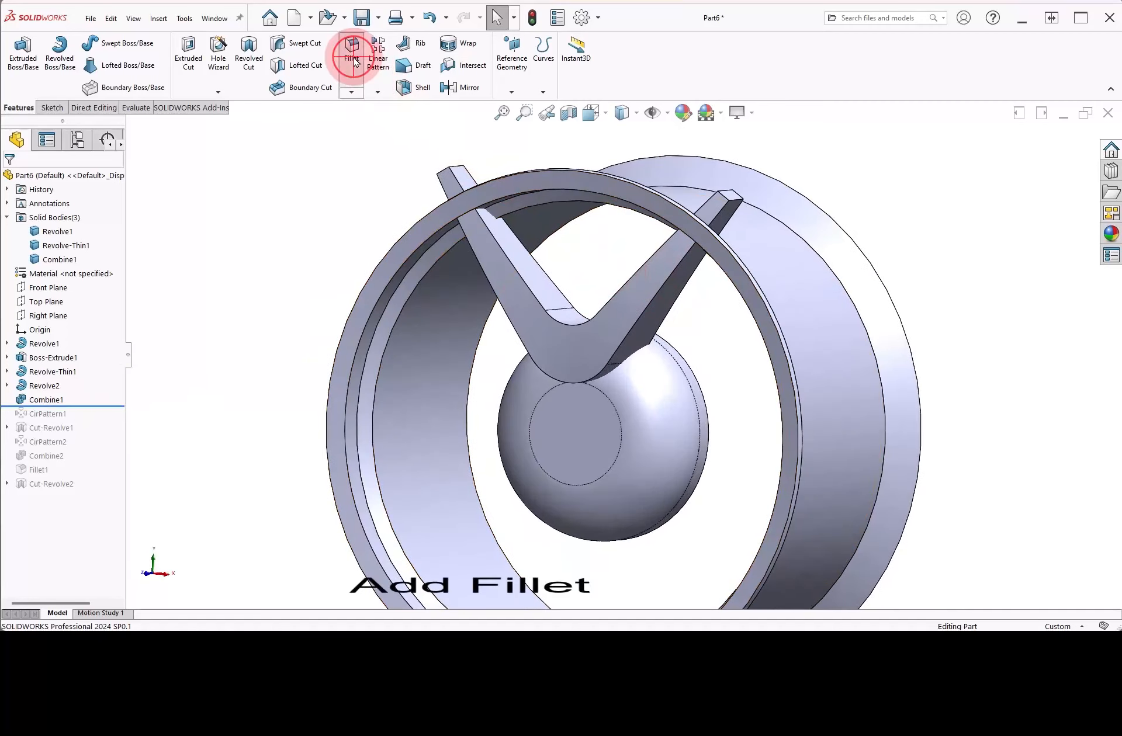
{"action": "left_click", "coordinate": [353, 54]}
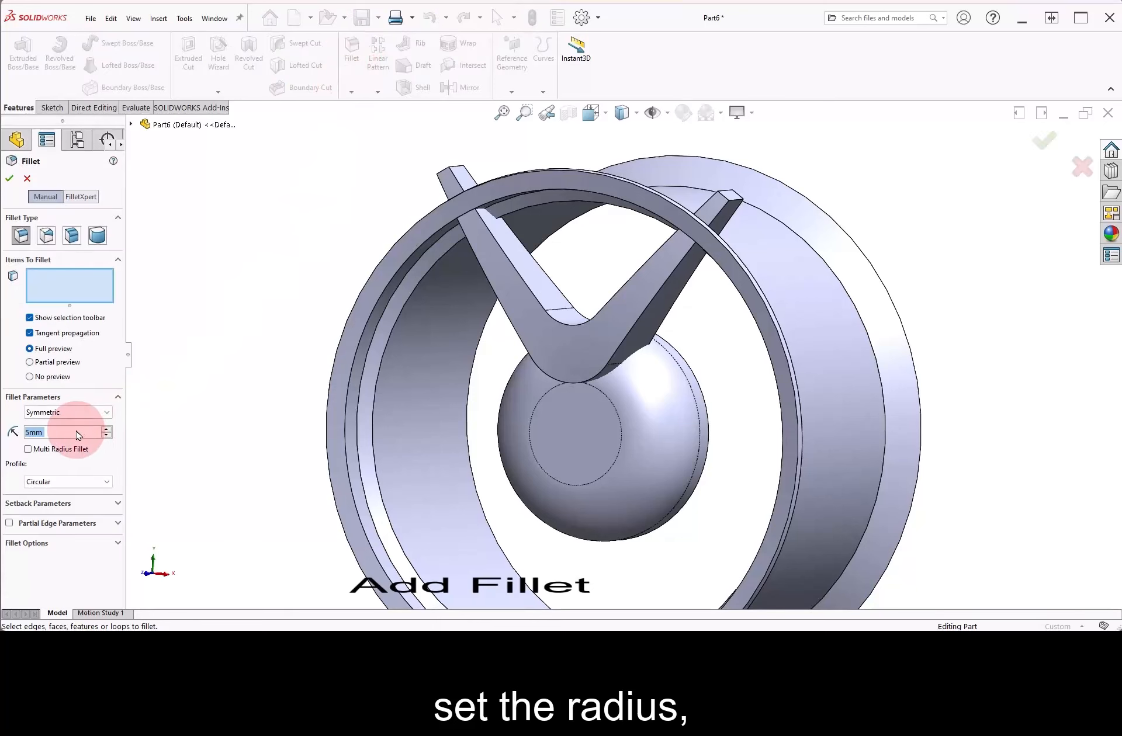
{"action": "left_click", "coordinate": [533, 293]}
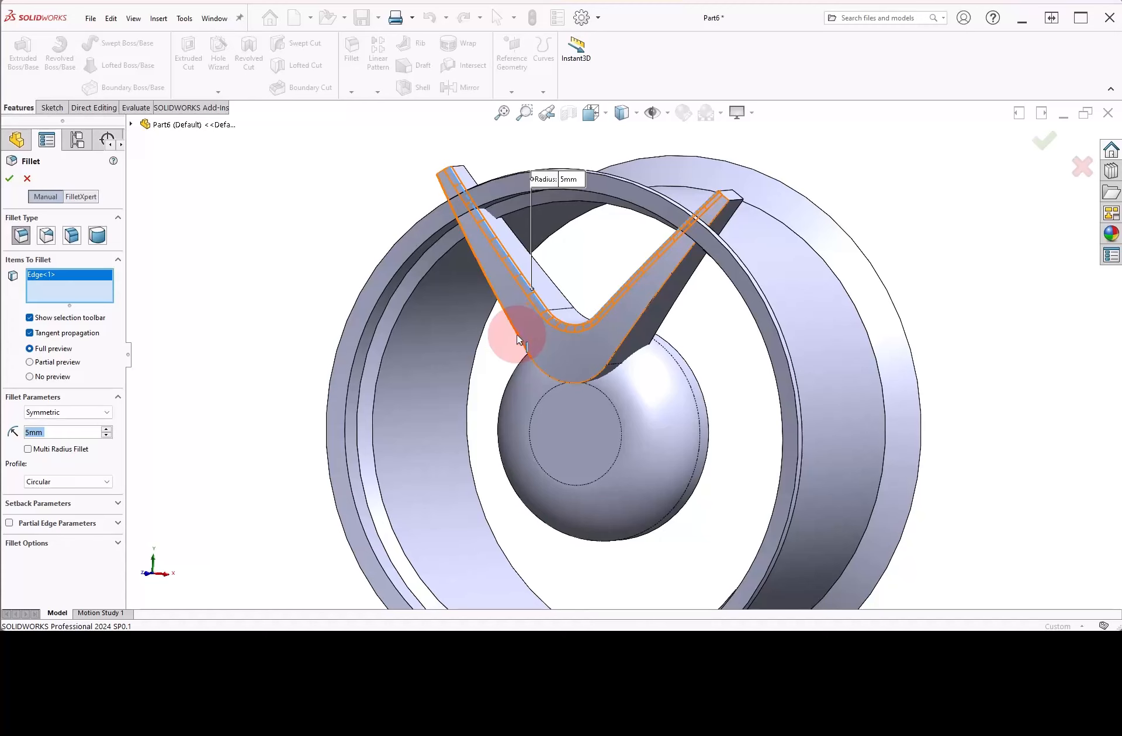
{"action": "left_click", "coordinate": [518, 339]}
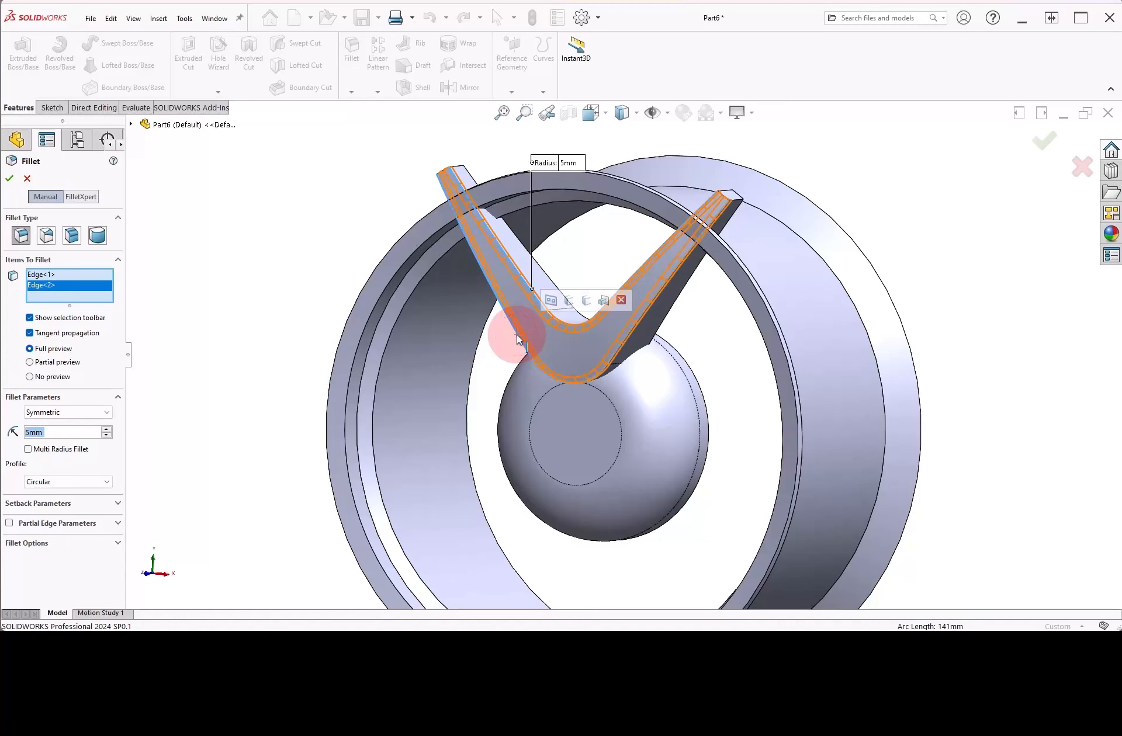
{"action": "left_click", "coordinate": [10, 180]}
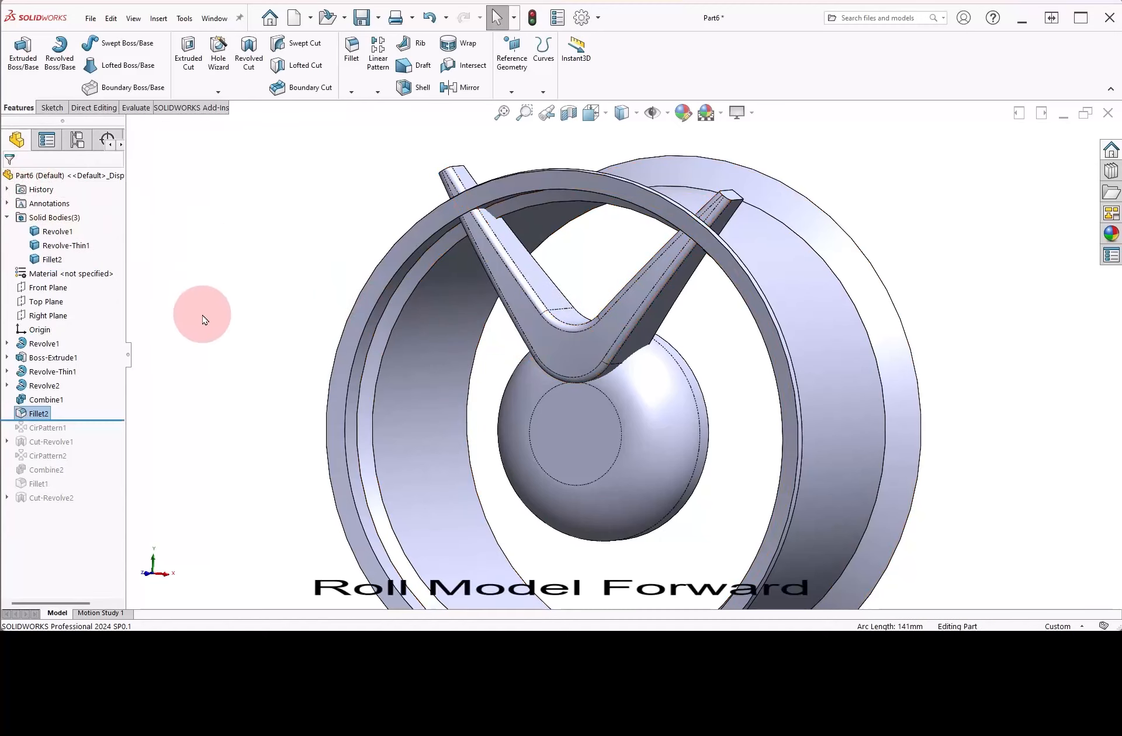
Roll the model forward to the end and combine the rim and hub-and-spoke bodies with the Add operation.
{"action": "left_click_drag", "start_coordinate": [107, 449], "coordinate": [108, 501]}
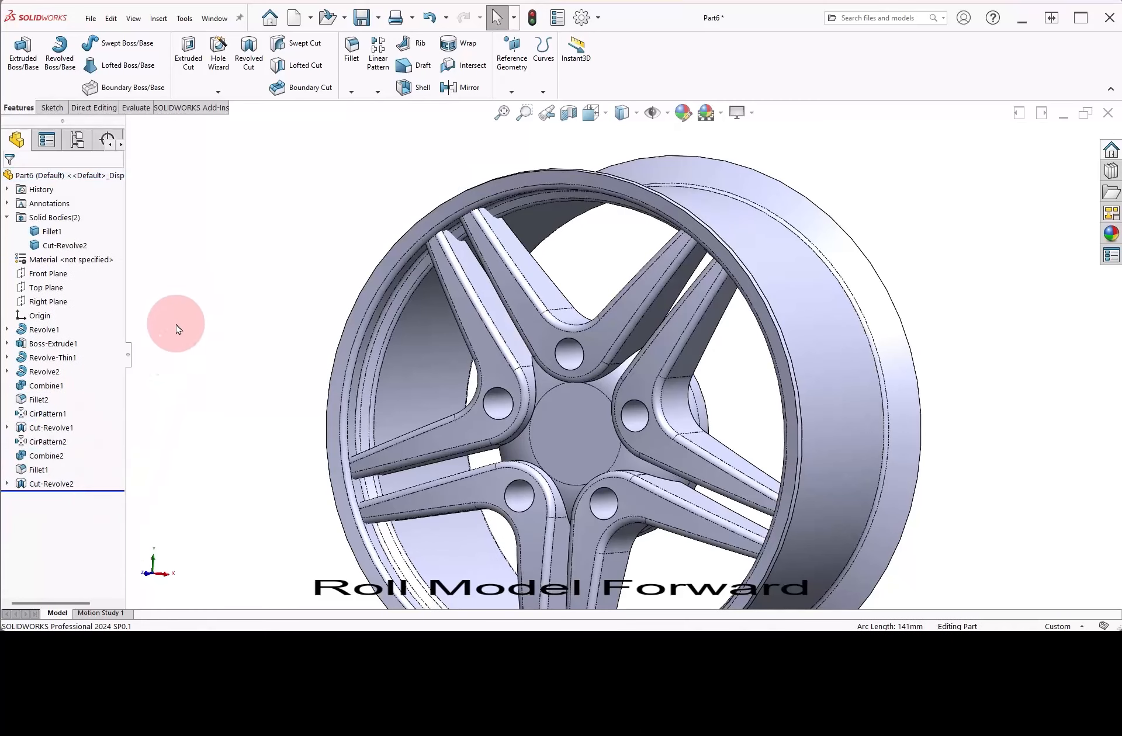
{"action": "left_click_drag", "start_coordinate": [87, 228], "coordinate": [46, 250]}
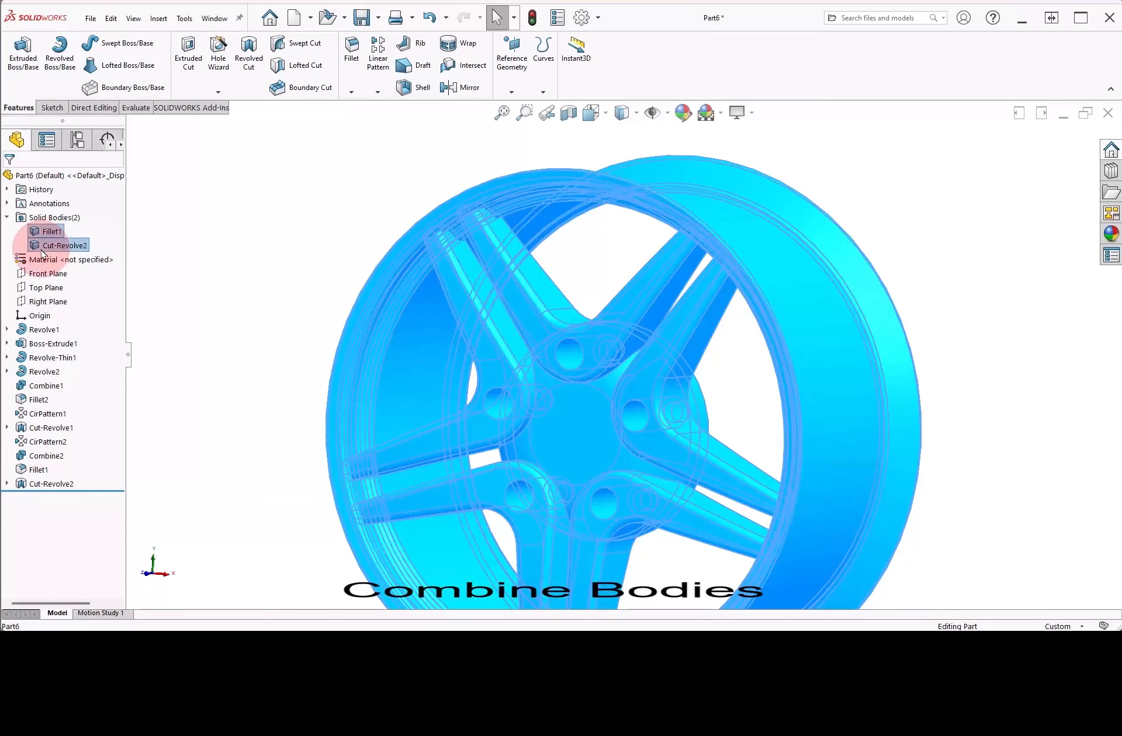
{"action": "right_click", "coordinate": [46, 250]}
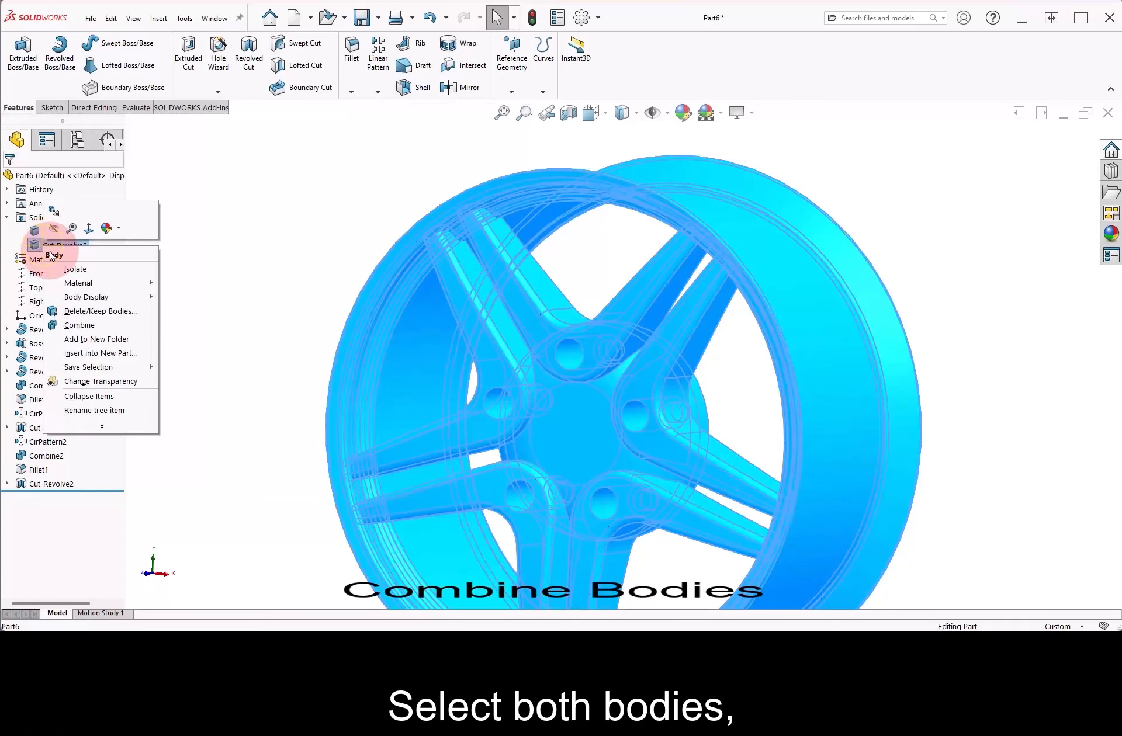
{"action": "left_click", "coordinate": [101, 326]}
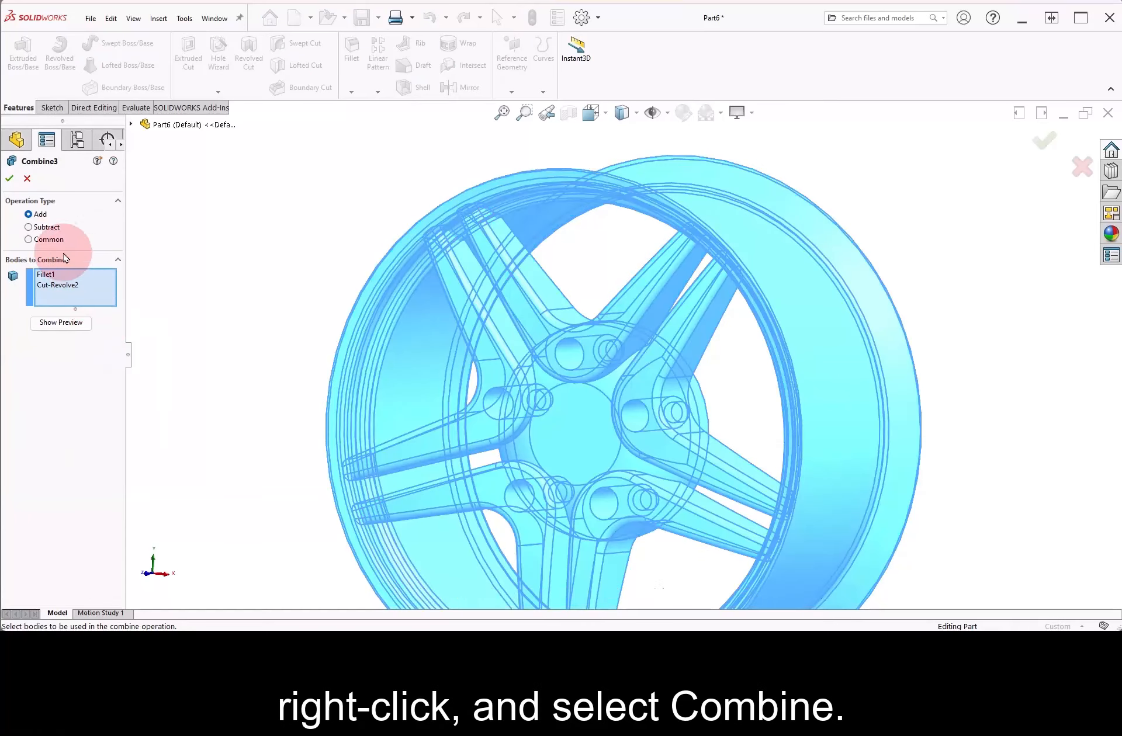
{"action": "left_click", "coordinate": [35, 219]}
{"action": "left_click", "coordinate": [9, 179]}
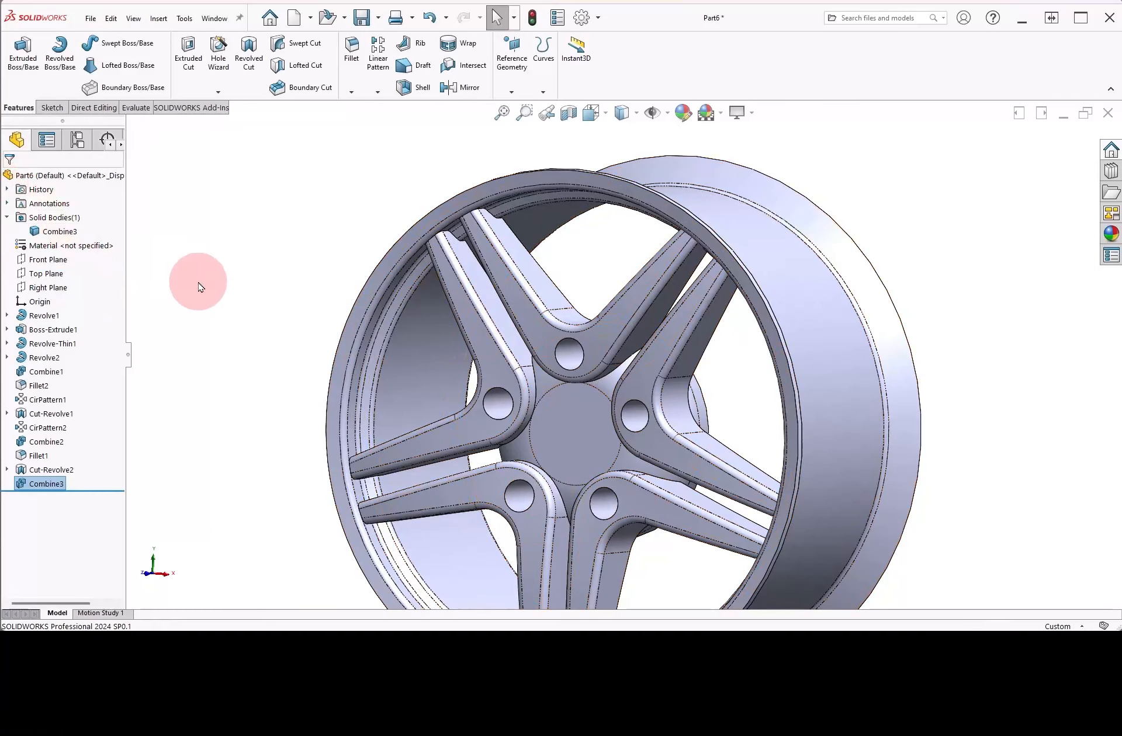
Add a 5 mm fillet where a spoke meets the hub's front, expanding the selection to all ten matching edges around the hub.
{"action": "middle_click_drag", "start_coordinate": [479, 395], "coordinate": [503, 310]}
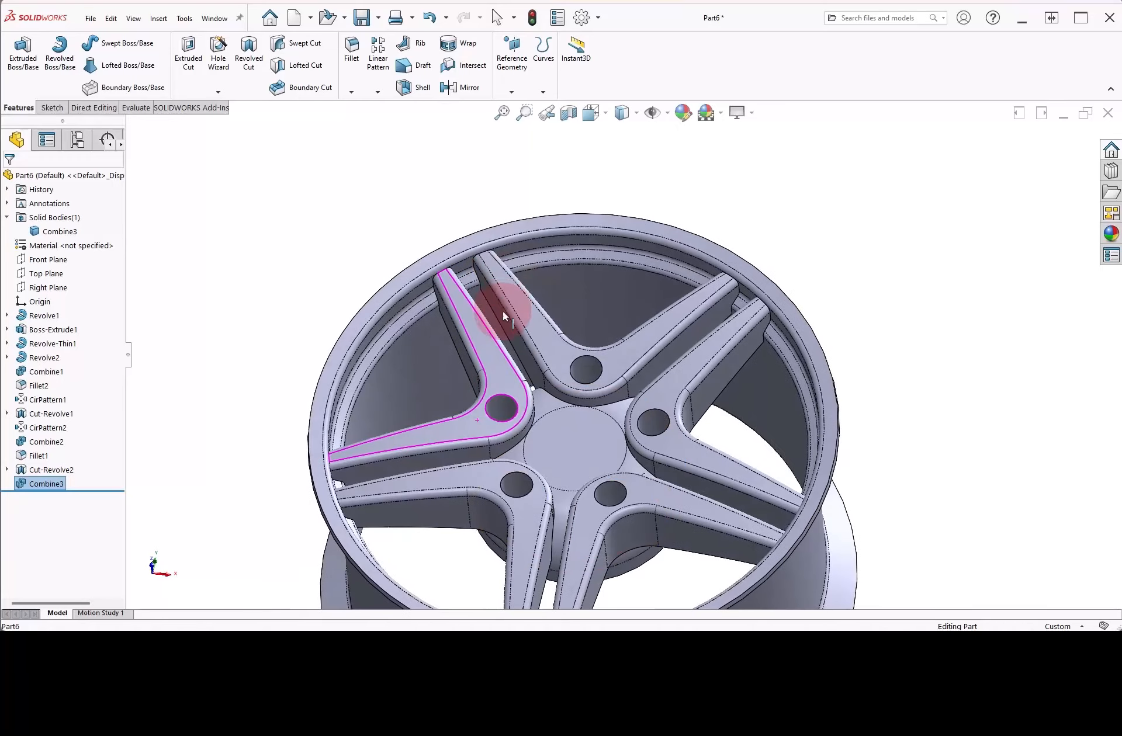
{"action": "scroll", "coordinate": [591, 496], "scroll_direction": "down", "scroll_amount": 4}
{"action": "scroll", "coordinate": [602, 527], "scroll_direction": "down", "scroll_amount": 2}
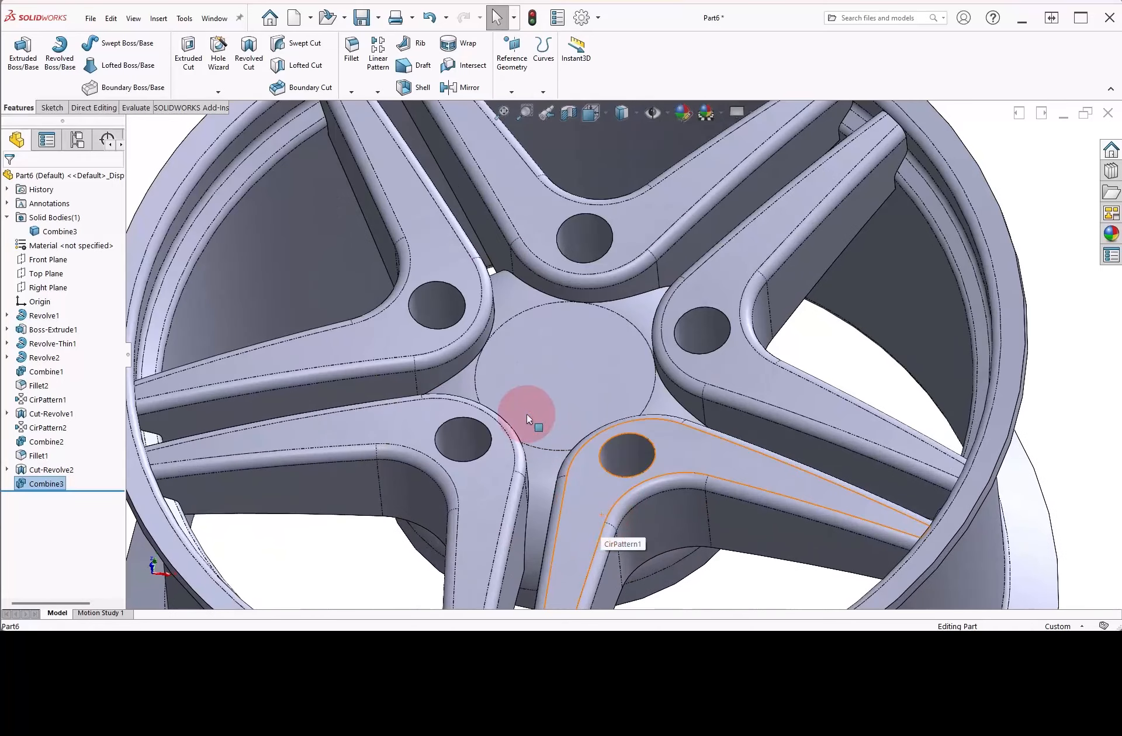
{"action": "left_click", "coordinate": [353, 58]}
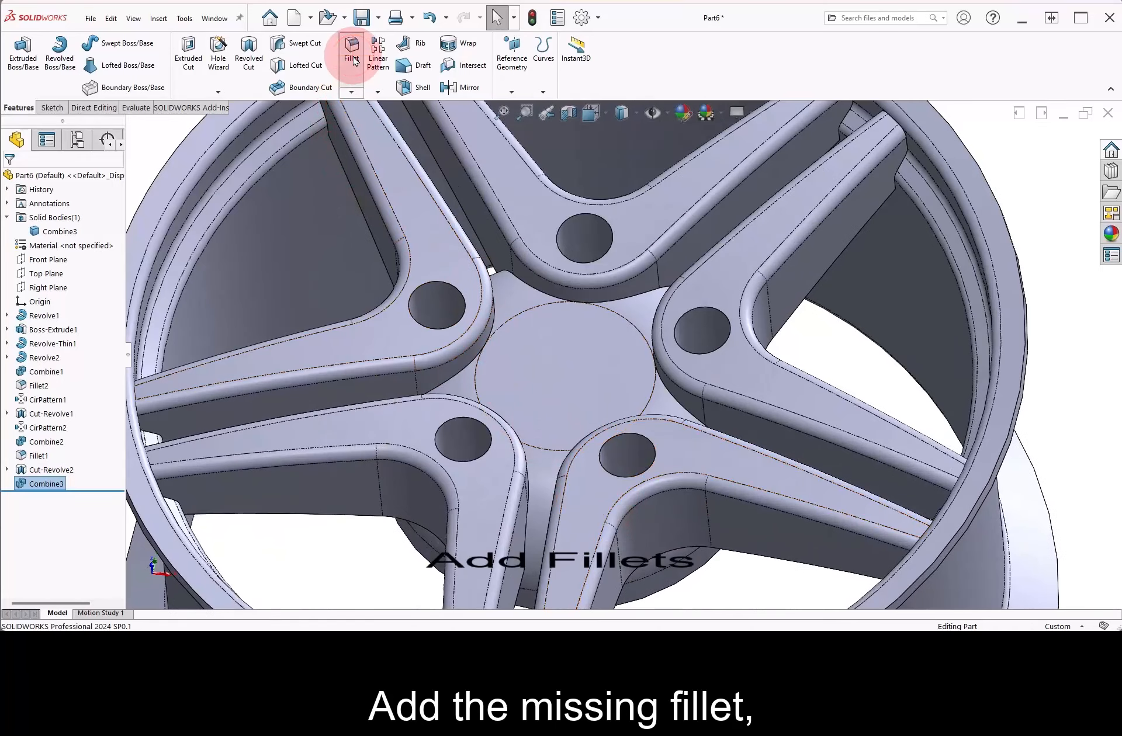
{"action": "left_click", "coordinate": [643, 300]}
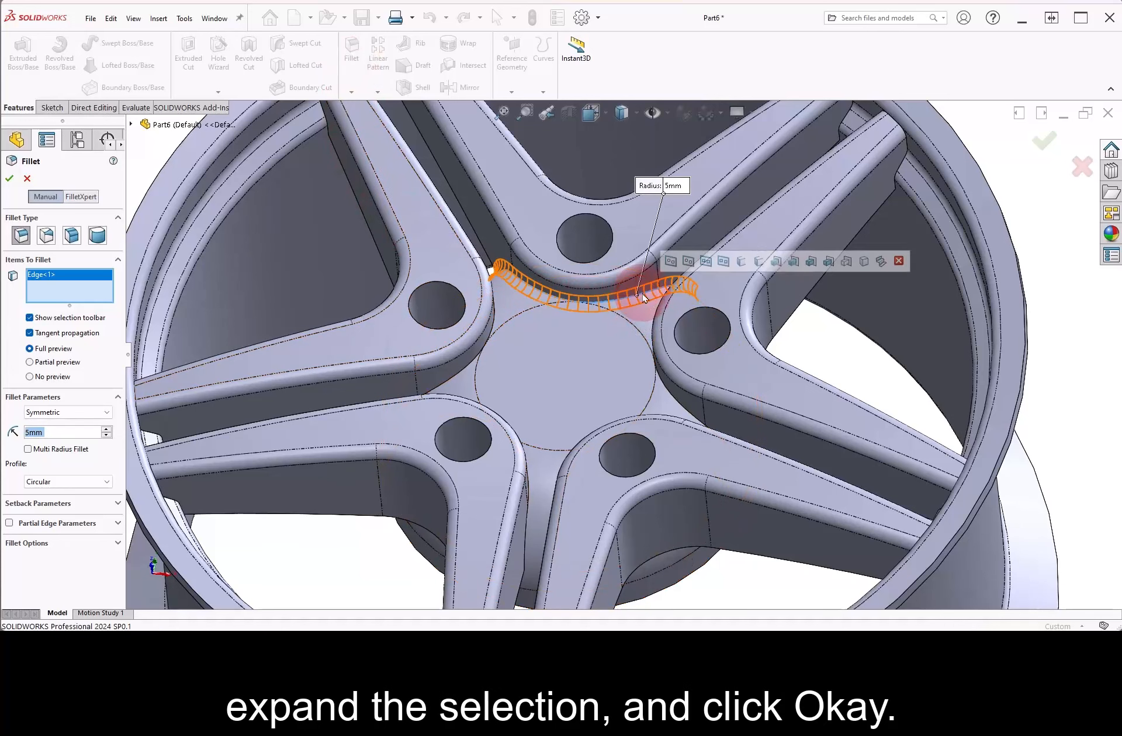
{"action": "left_click", "coordinate": [741, 263]}
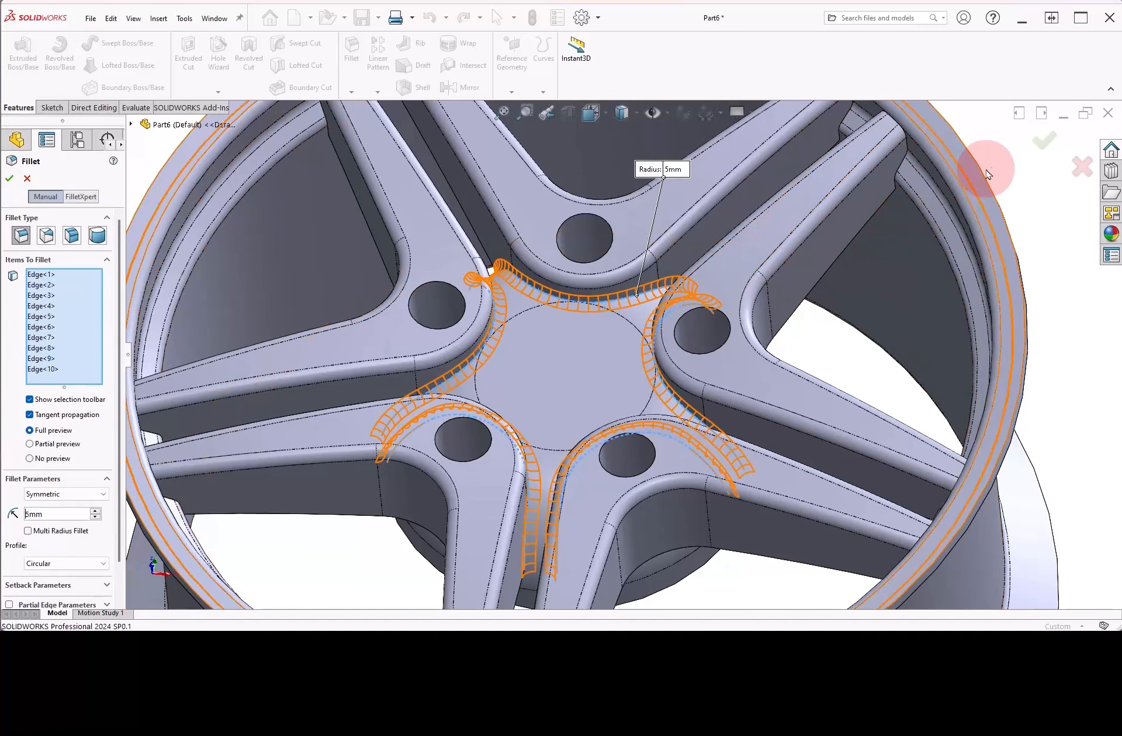
{"action": "left_click", "coordinate": [1038, 144]}
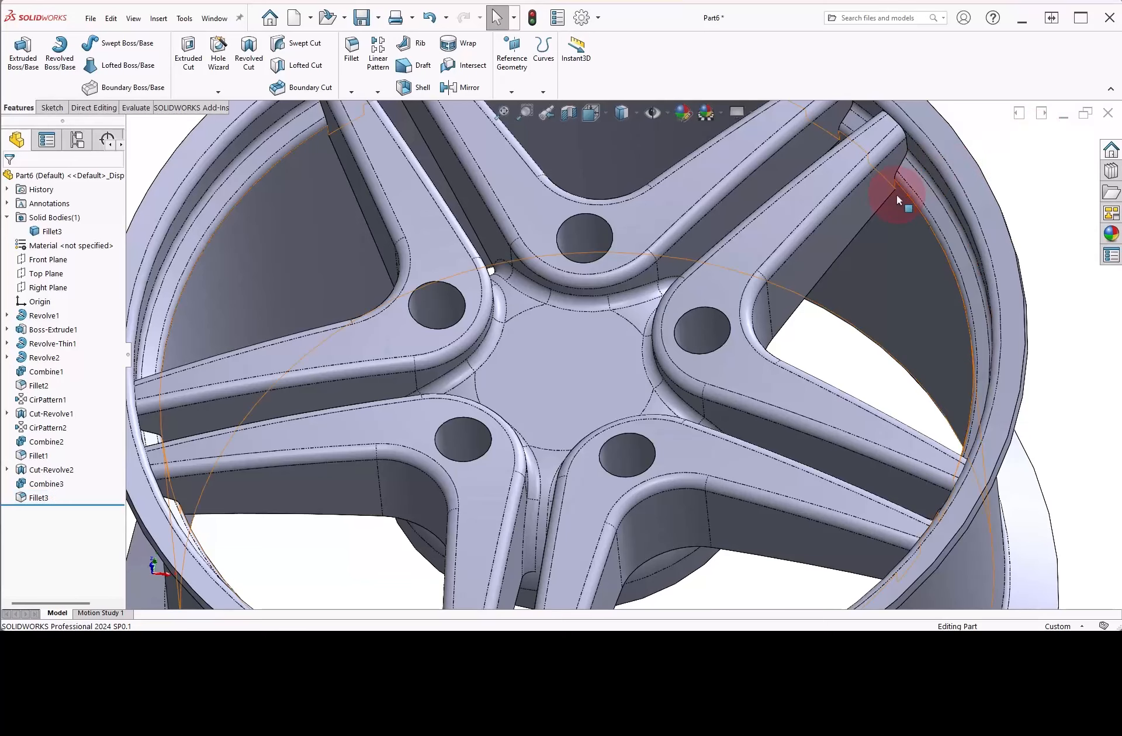
Add a 2.5 mm fillet to the inner face of the rim's front lip where the spoke ends join it.
{"action": "scroll", "coordinate": [520, 281], "scroll_direction": "up", "scroll_amount": 5}
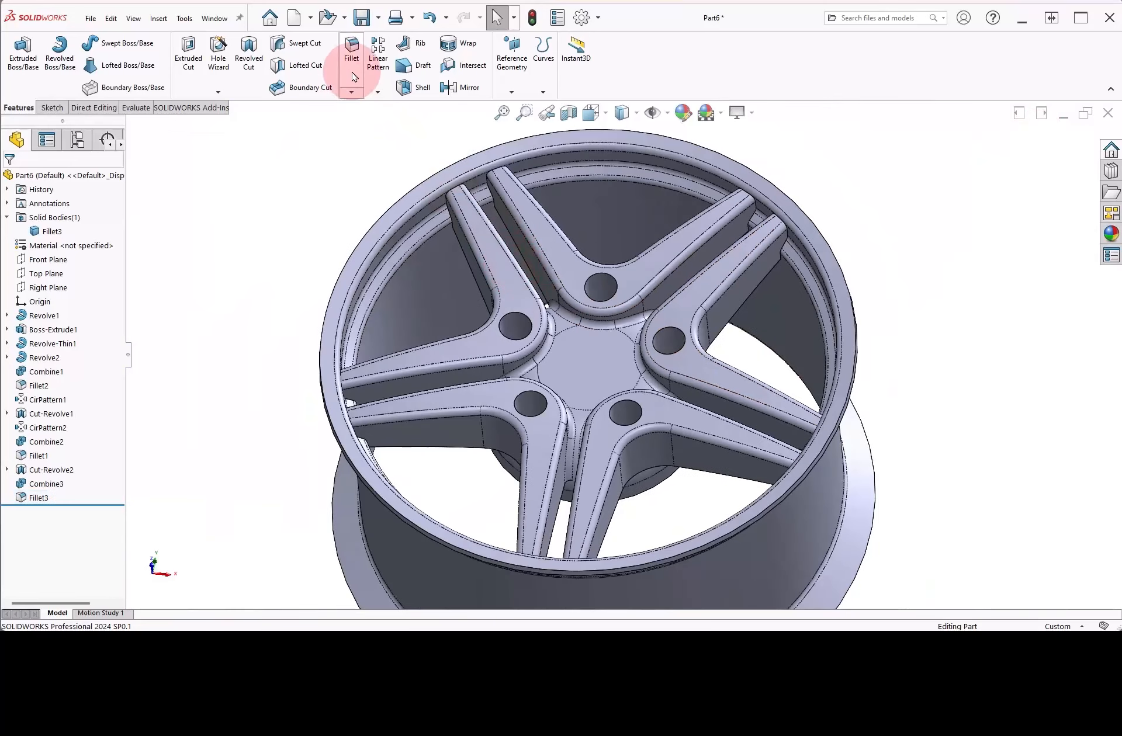
{"action": "left_click", "coordinate": [352, 59]}
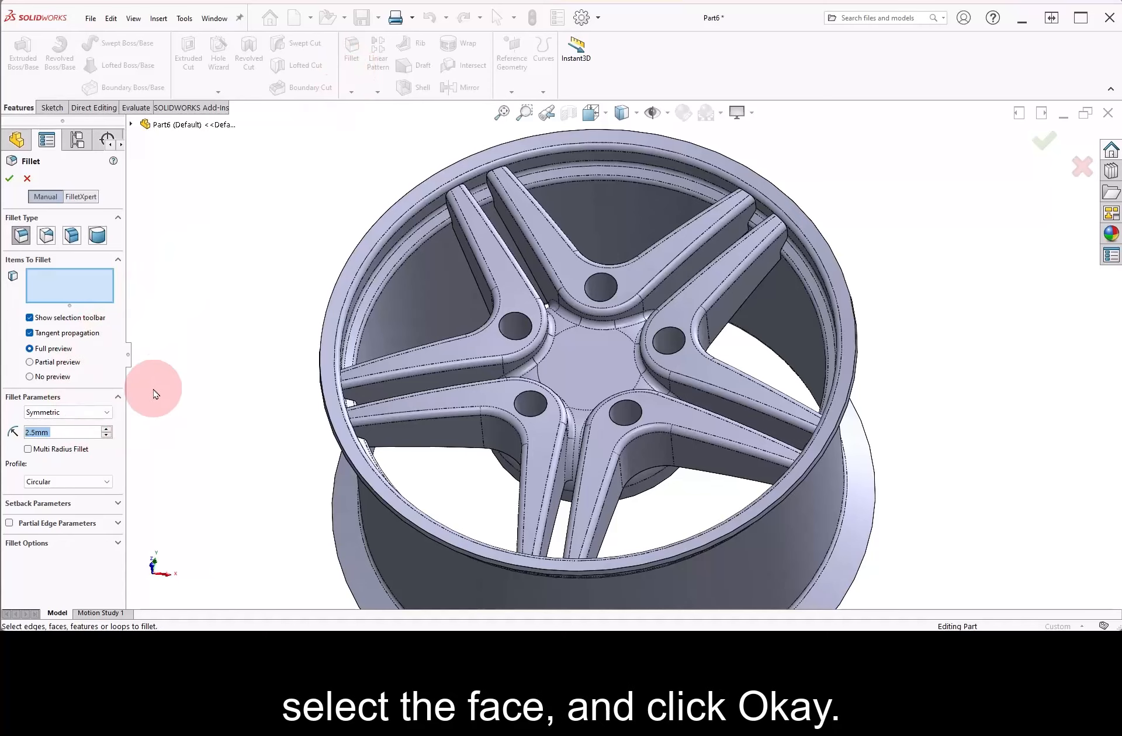
{"action": "scroll", "coordinate": [476, 175], "scroll_direction": "down", "scroll_amount": 3}
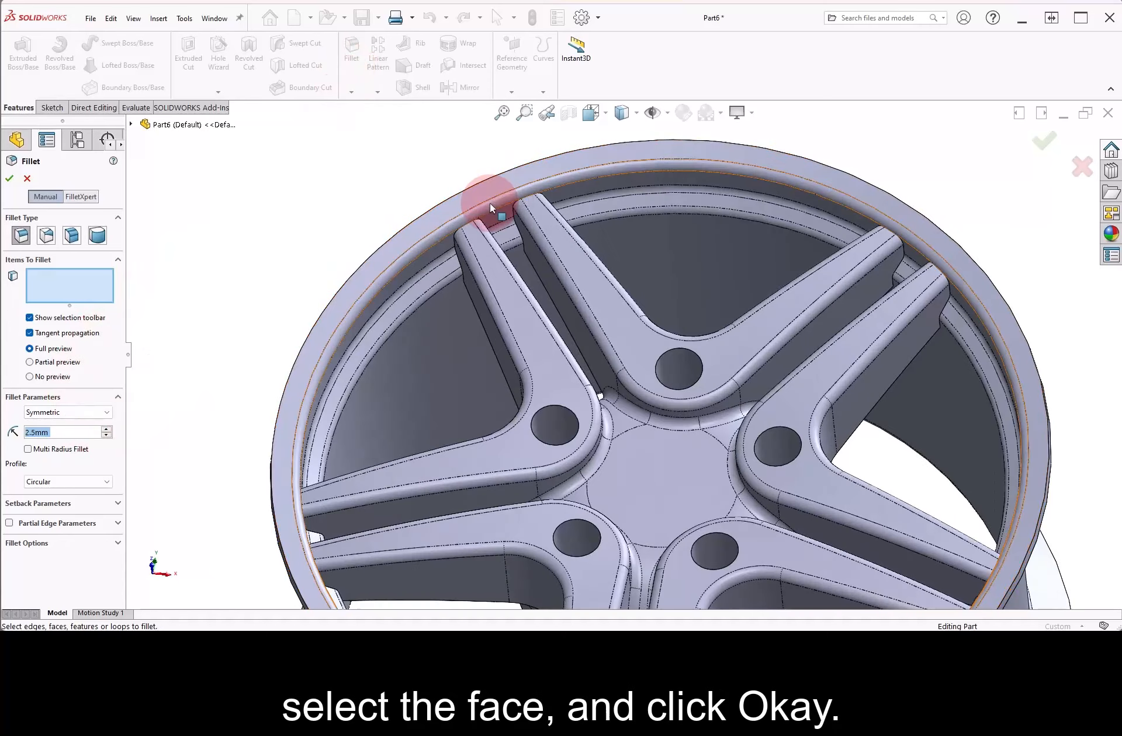
{"action": "left_click", "coordinate": [489, 202]}
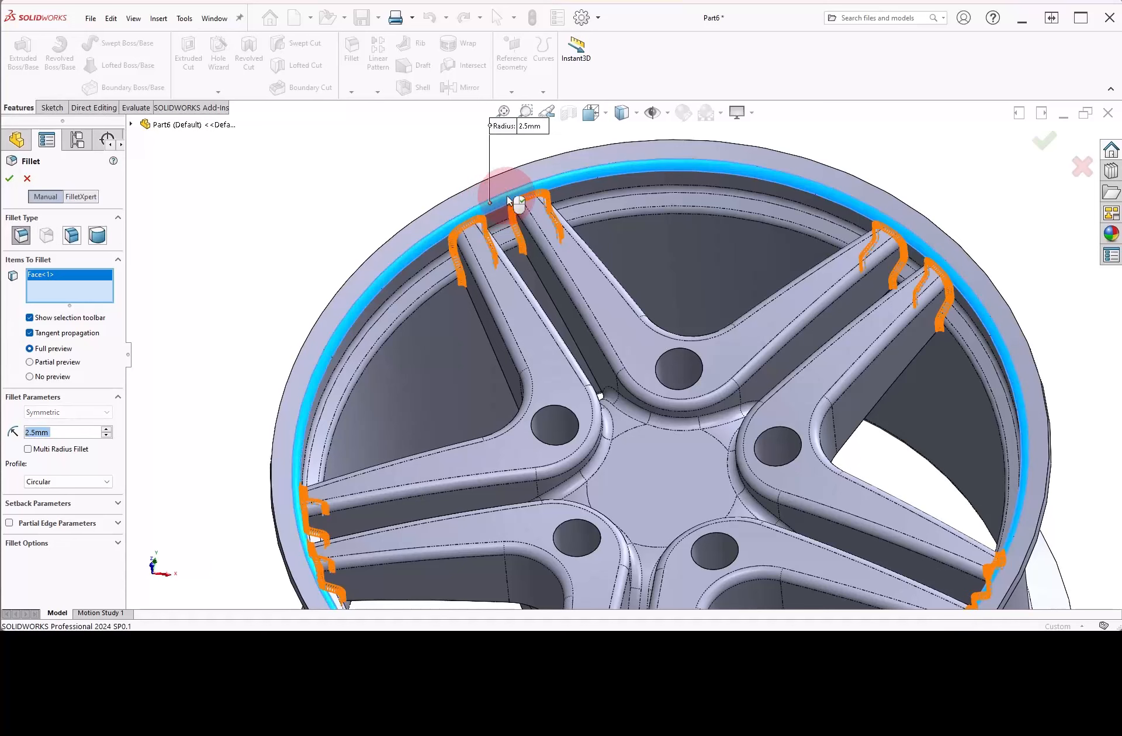
{"action": "left_click", "coordinate": [503, 112]}
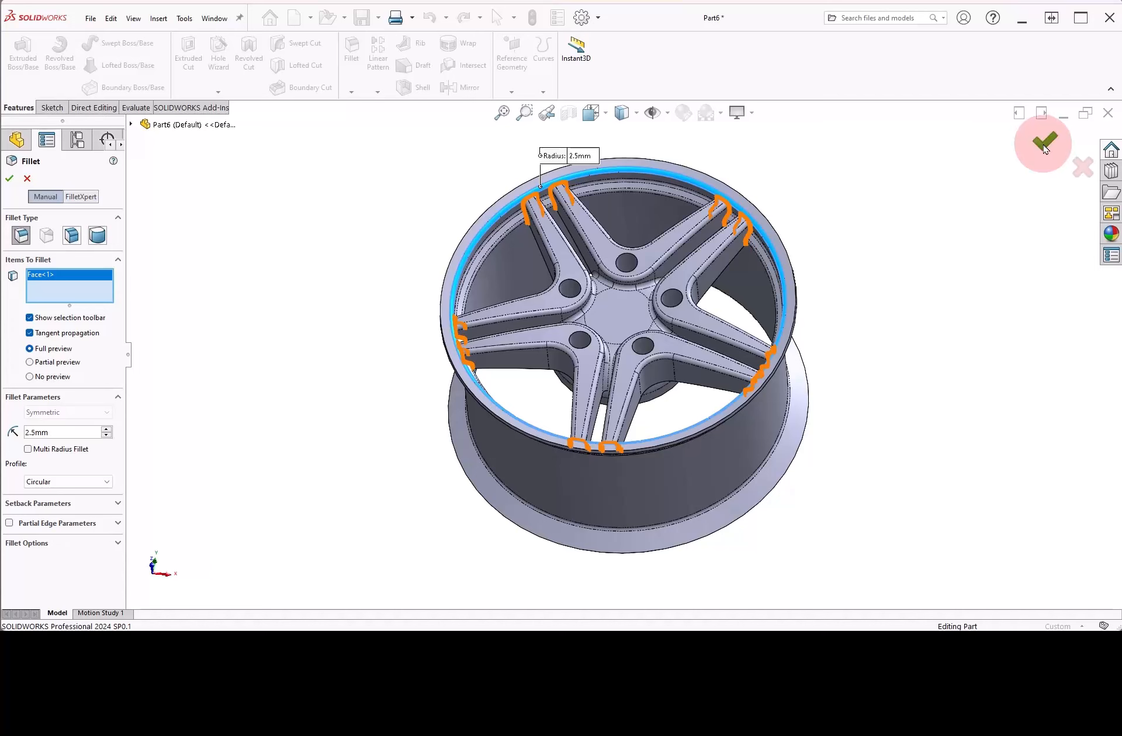
{"action": "left_click", "coordinate": [1044, 143]}
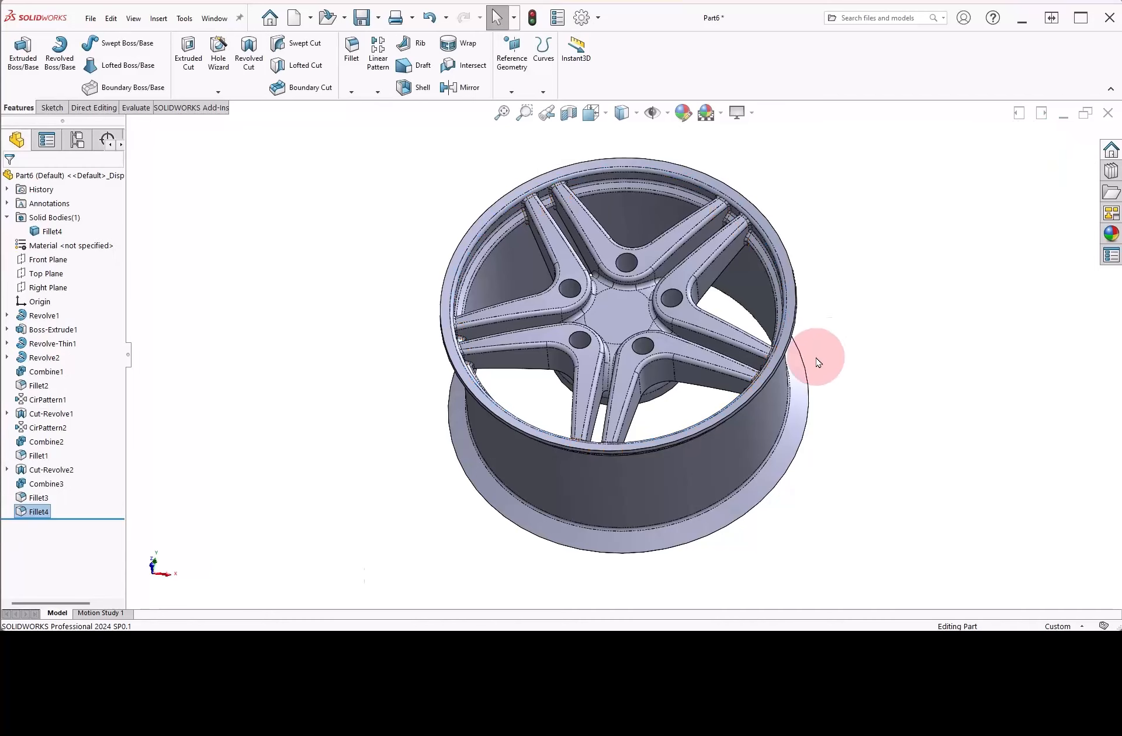
Roll the model back to before the second circular pattern and add a 2.5 mm fillet to the front edge of the seed bolt hole.
{"action": "left_click", "coordinate": [48, 428]}
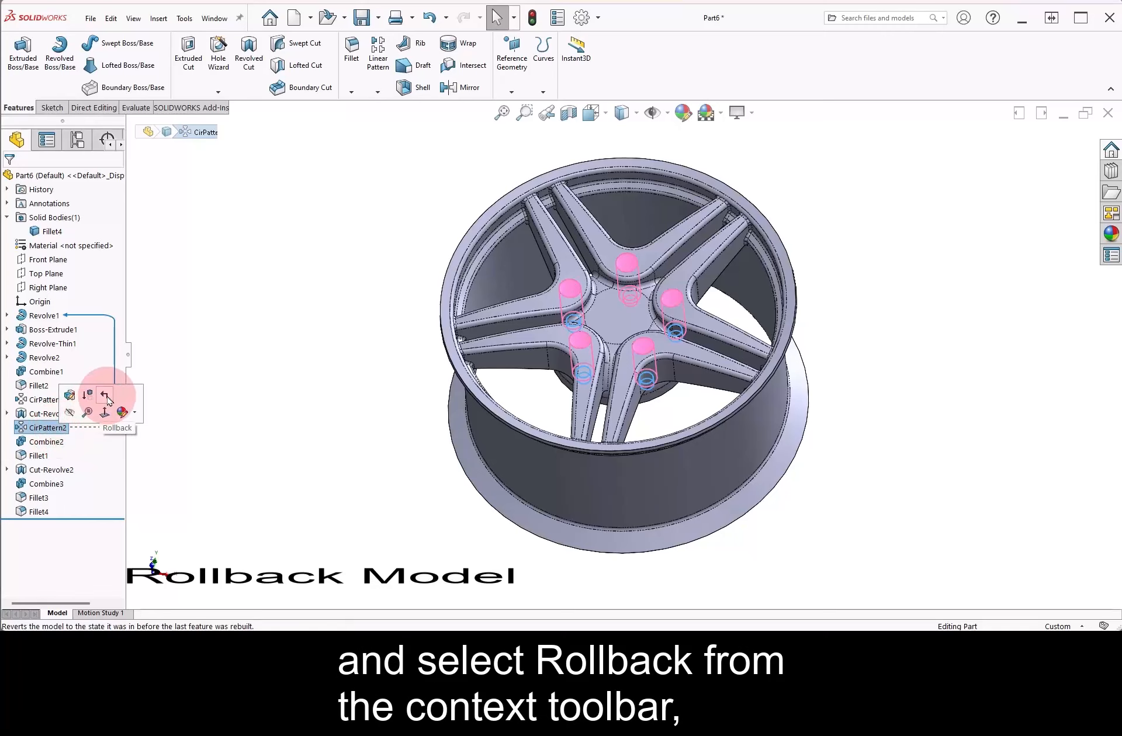
{"action": "left_click", "coordinate": [106, 396]}
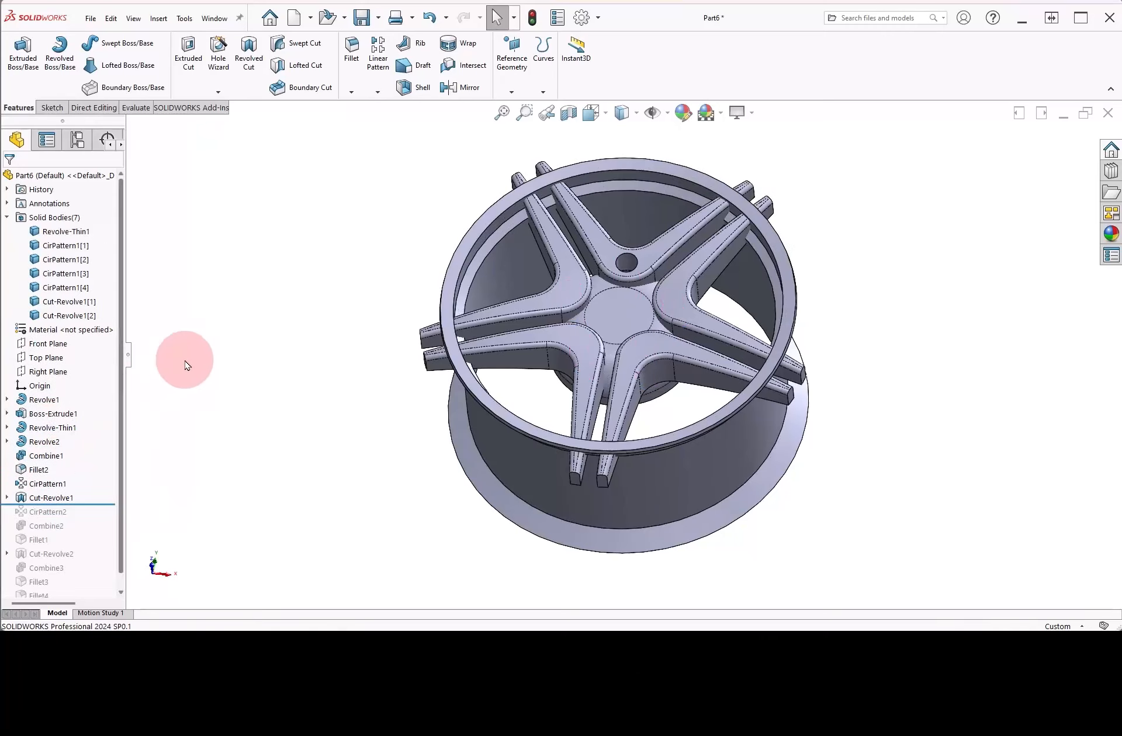
{"action": "left_click", "coordinate": [351, 52]}
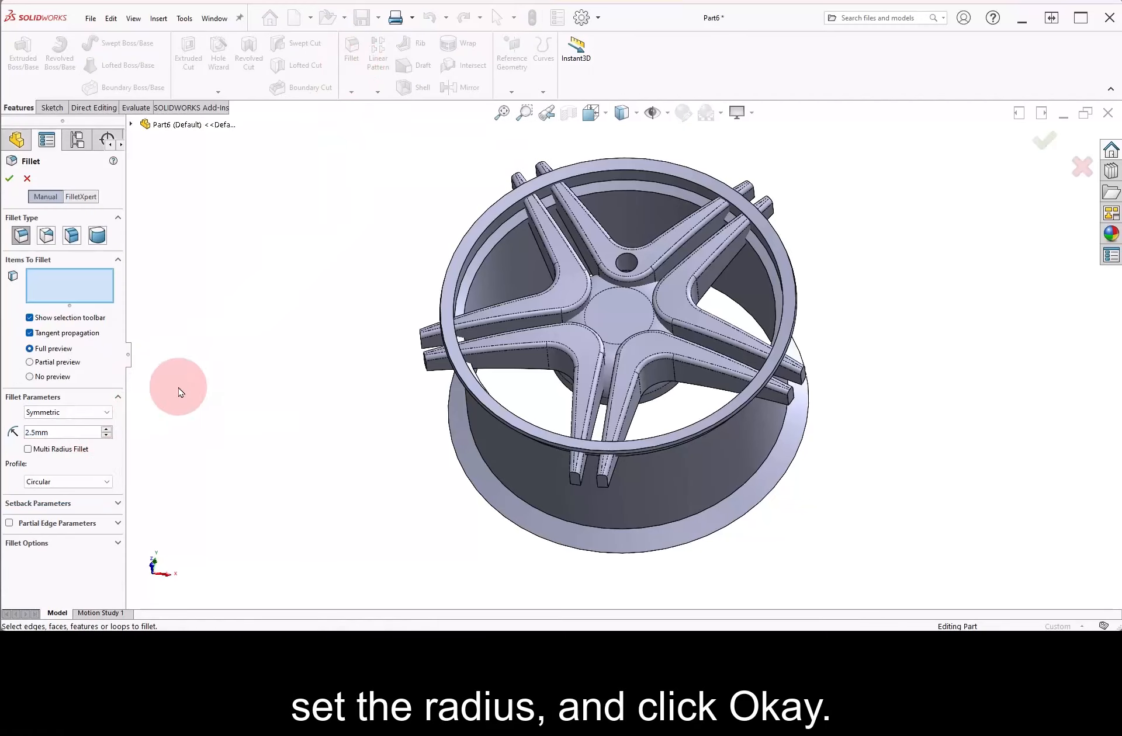
{"action": "left_click", "coordinate": [639, 264]}
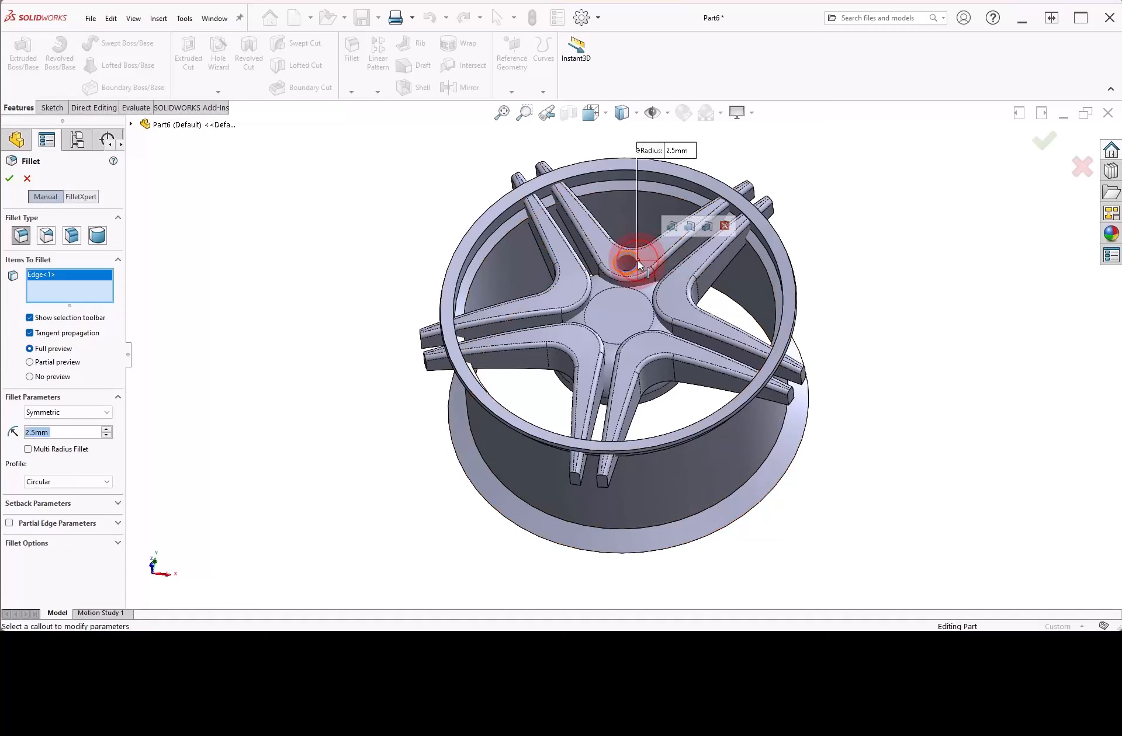
{"action": "left_click", "coordinate": [1039, 149]}
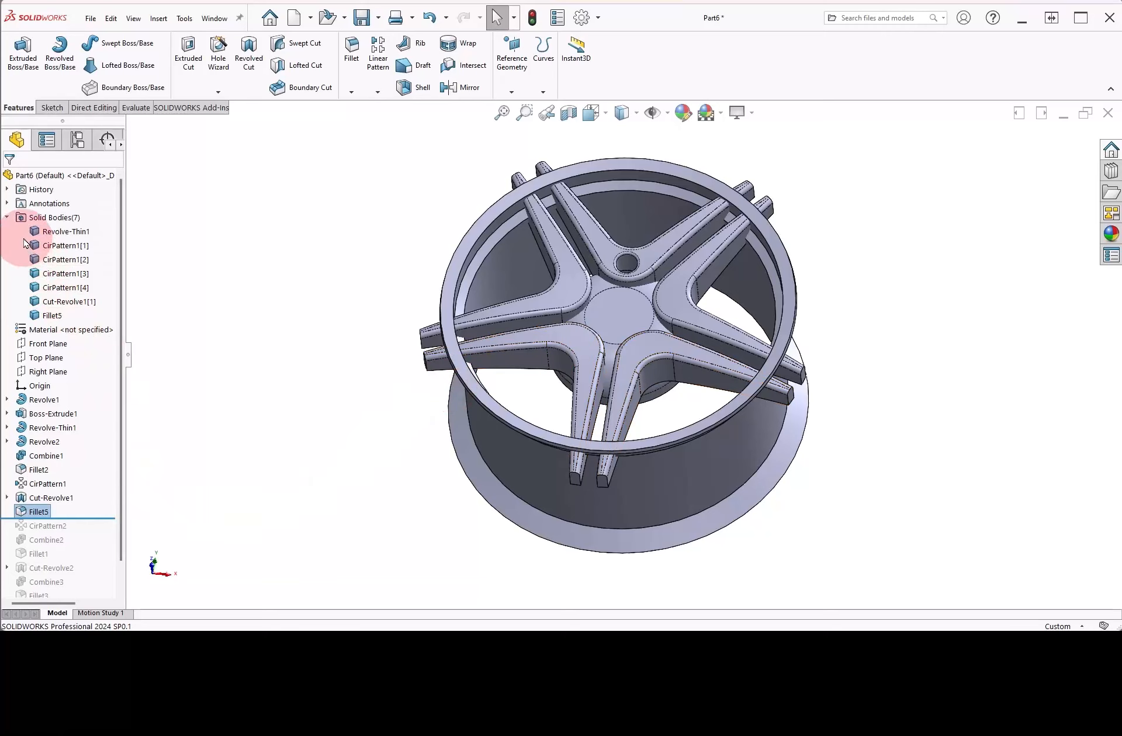
Roll the model forward to the end of the feature history and dismiss the rebuild report.
{"action": "scroll", "coordinate": [120, 451], "scroll_direction": "down", "scroll_amount": 2}
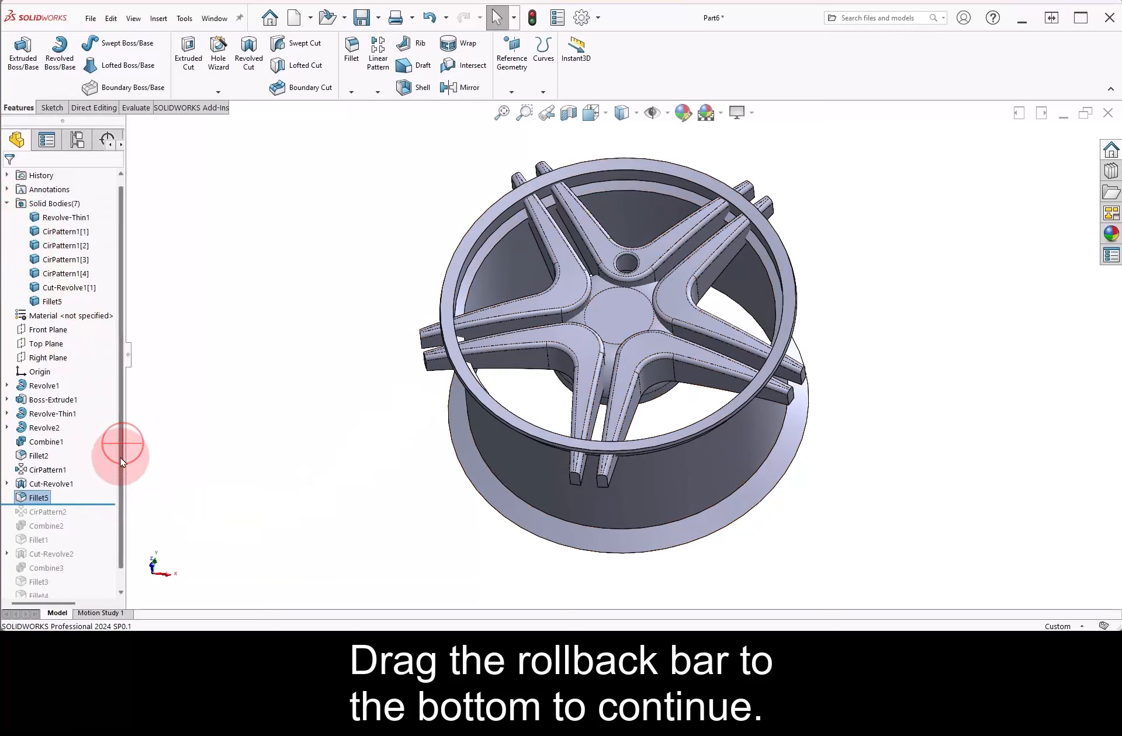
{"action": "left_click_drag", "start_coordinate": [109, 491], "coordinate": [102, 577]}
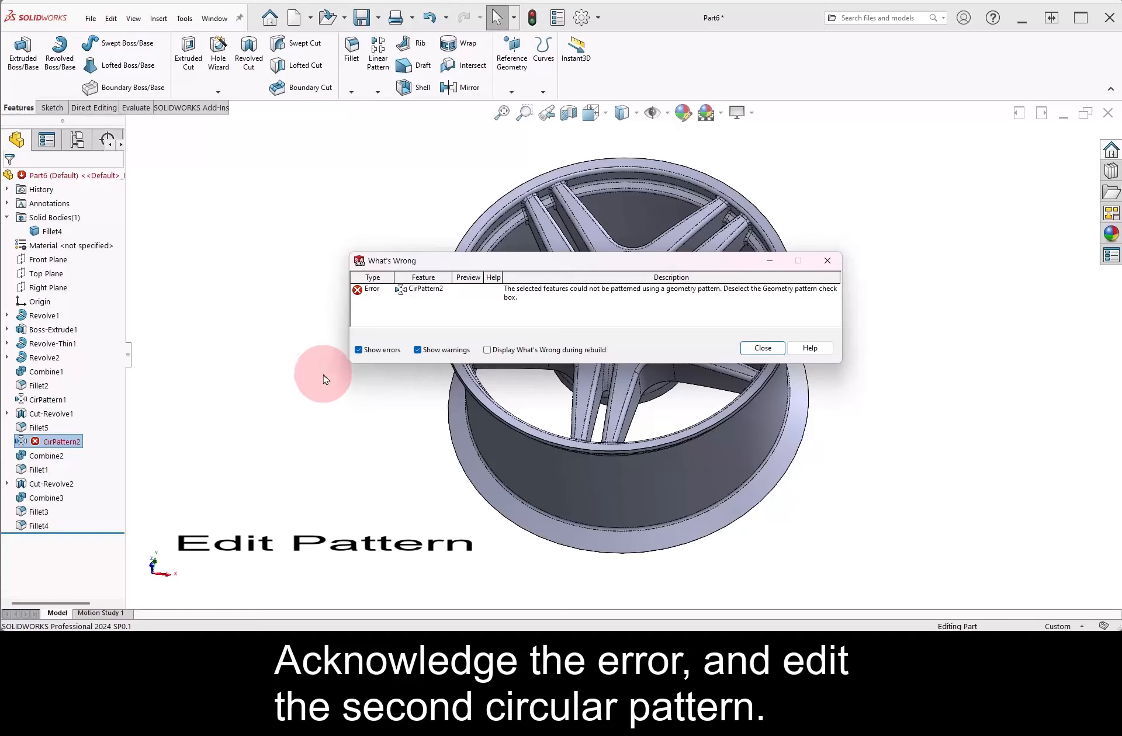
{"action": "left_click", "coordinate": [413, 292]}
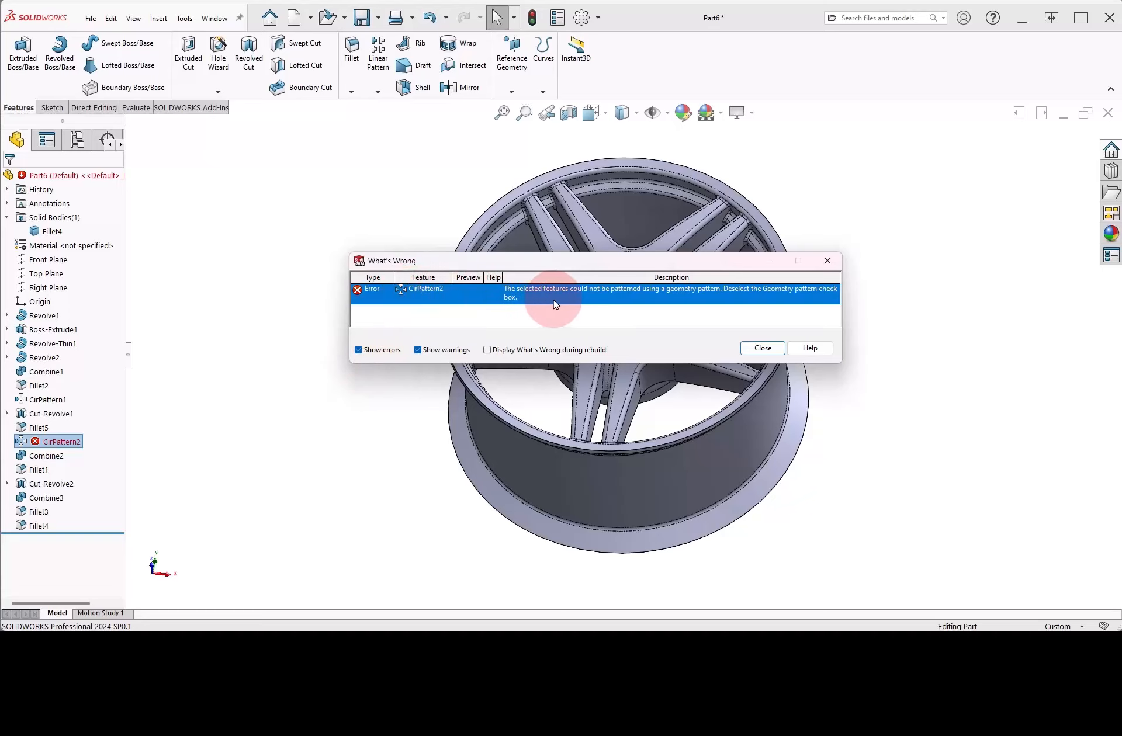
{"action": "left_click", "coordinate": [762, 348]}
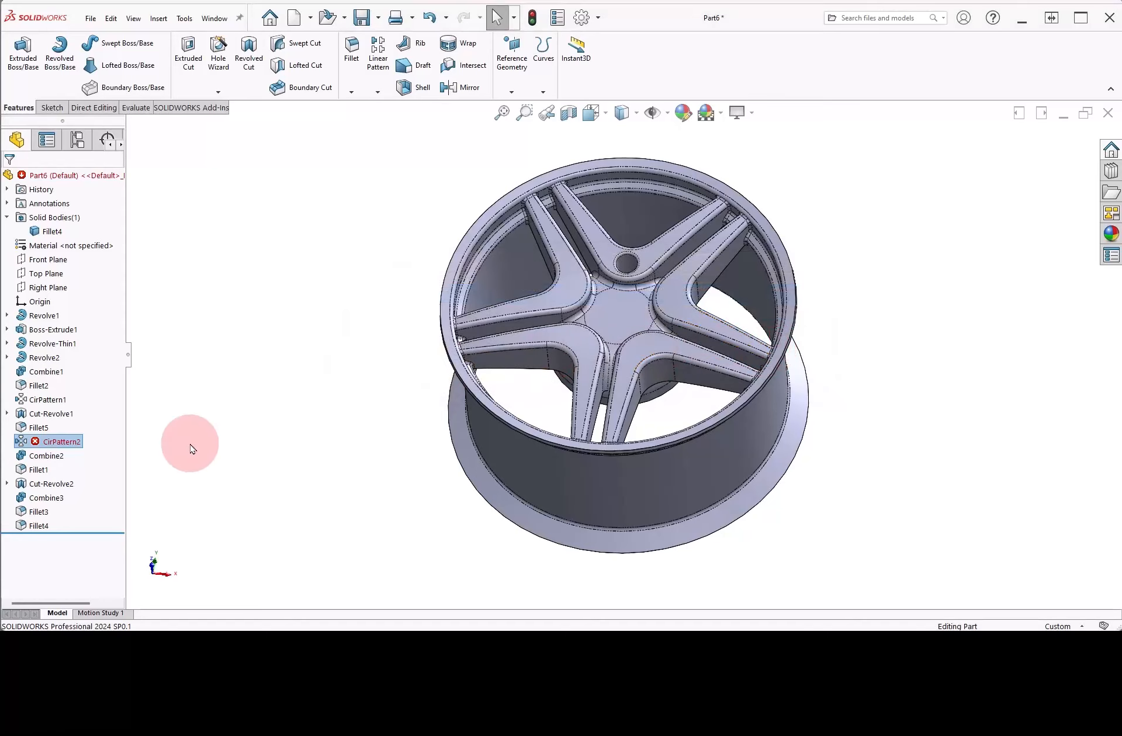
Edit the second circular pattern so that it also patterns the seed bolt hole's fillet, Fillet5.
{"action": "left_click", "coordinate": [21, 445]}
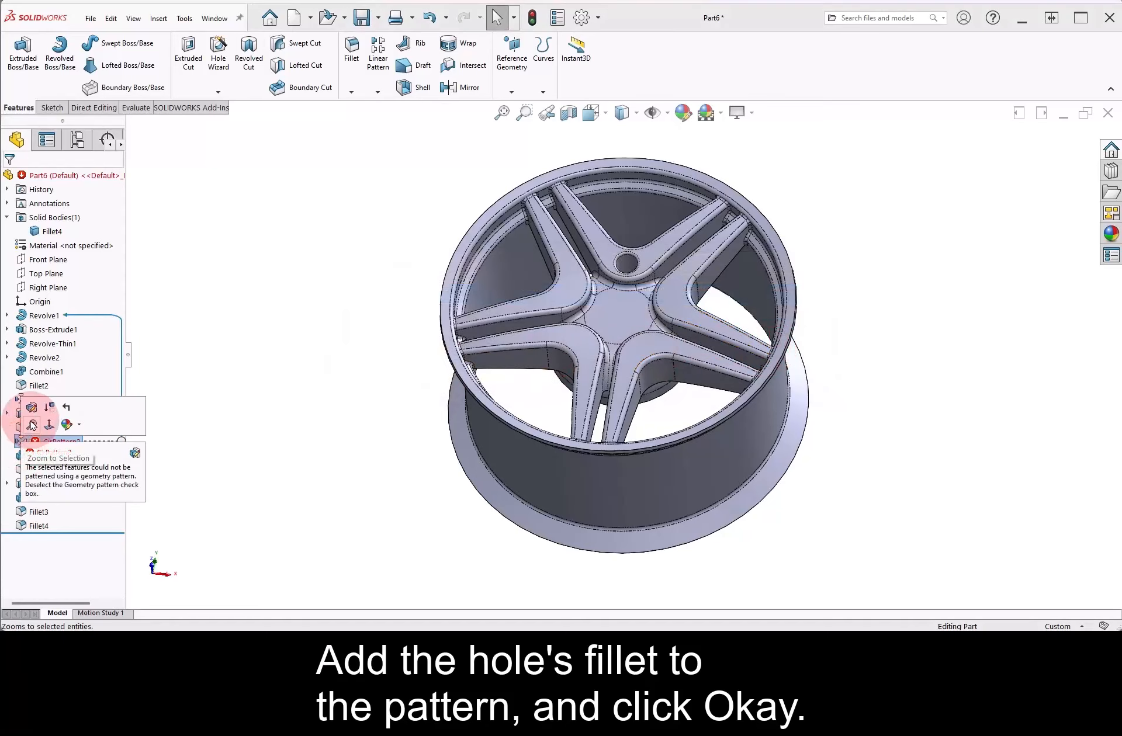
{"action": "left_click", "coordinate": [32, 411]}
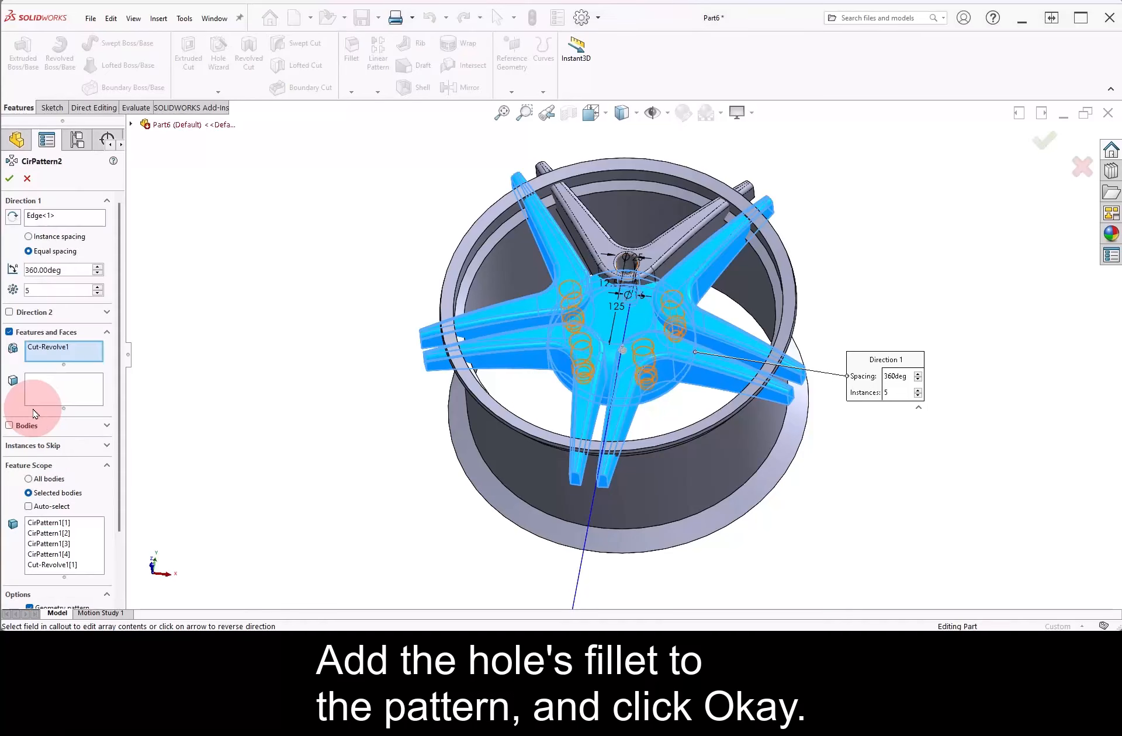
{"action": "left_click", "coordinate": [52, 162]}
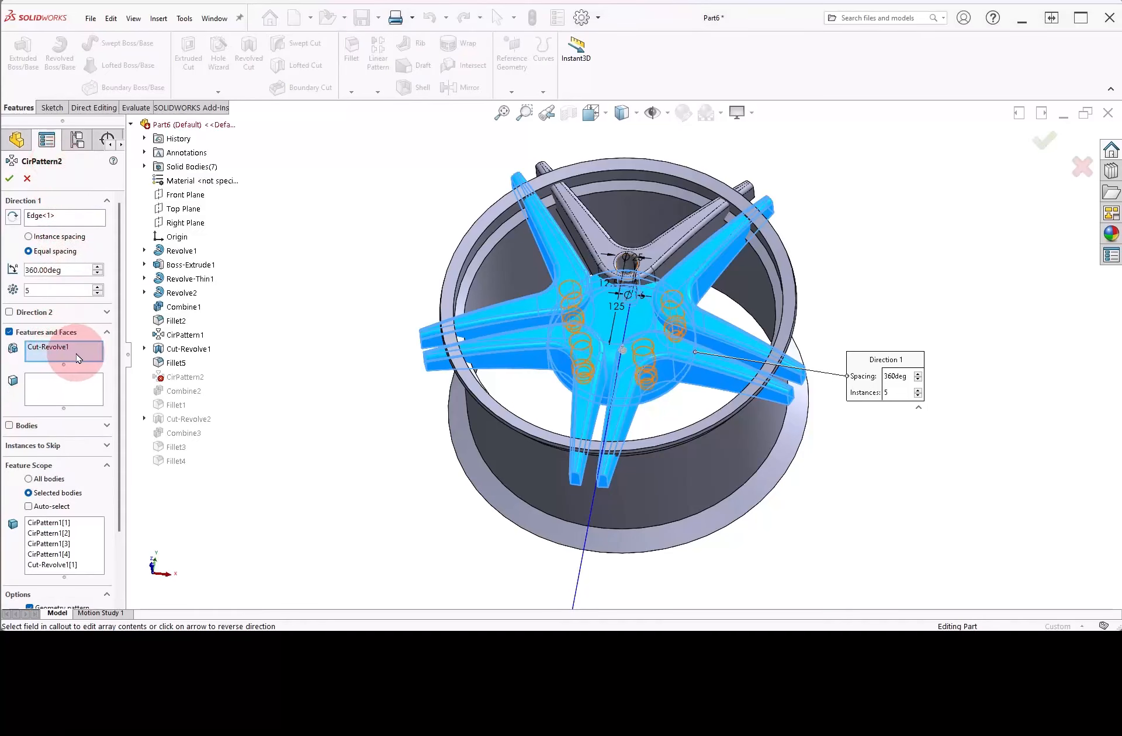
{"action": "left_click", "coordinate": [178, 337]}
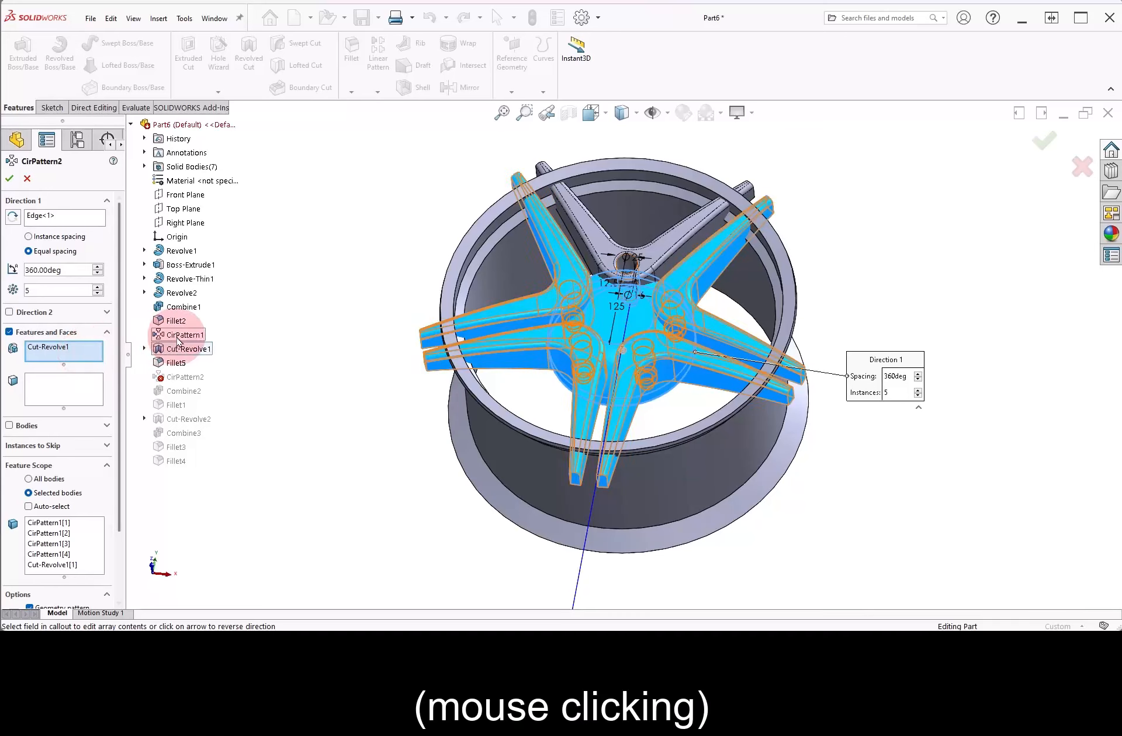
{"action": "left_click", "coordinate": [177, 363]}
{"action": "left_click", "coordinate": [10, 178]}
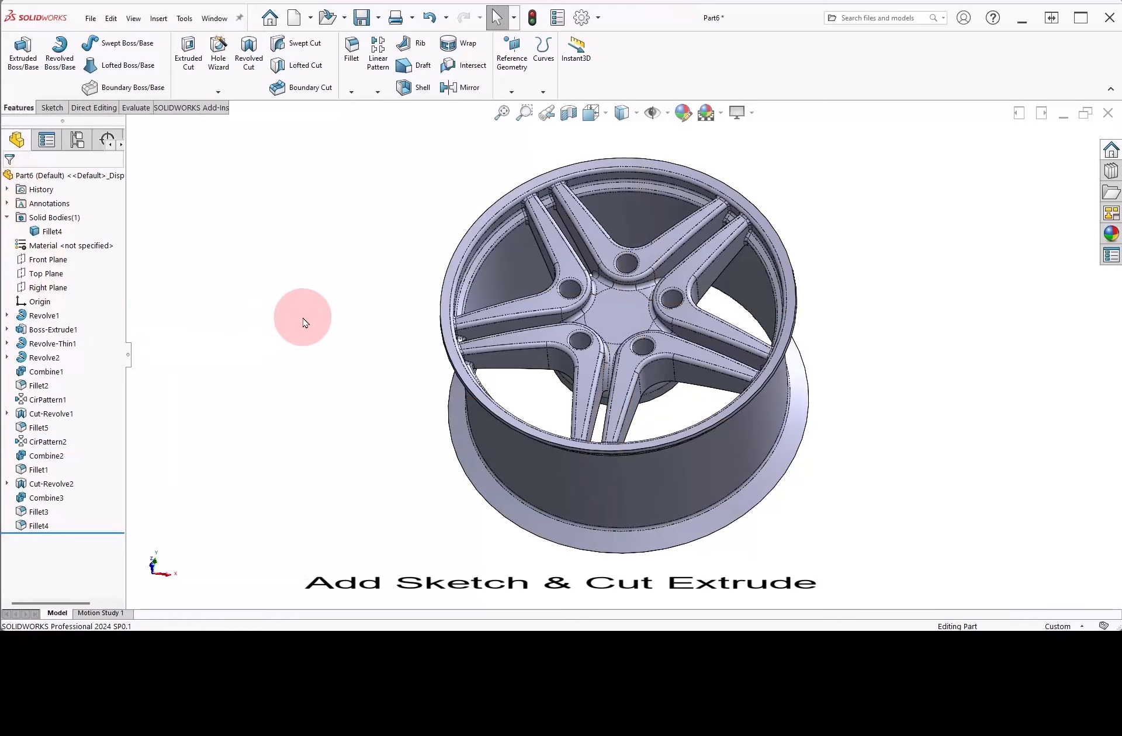
Start a sketch on the hub's back face and draw a circle about 76 mm in diameter centred on the origin.
{"action": "middle_click_drag", "start_coordinate": [571, 269], "coordinate": [383, 378]}
{"action": "scroll", "coordinate": [560, 356], "scroll_direction": "down", "scroll_amount": 3}
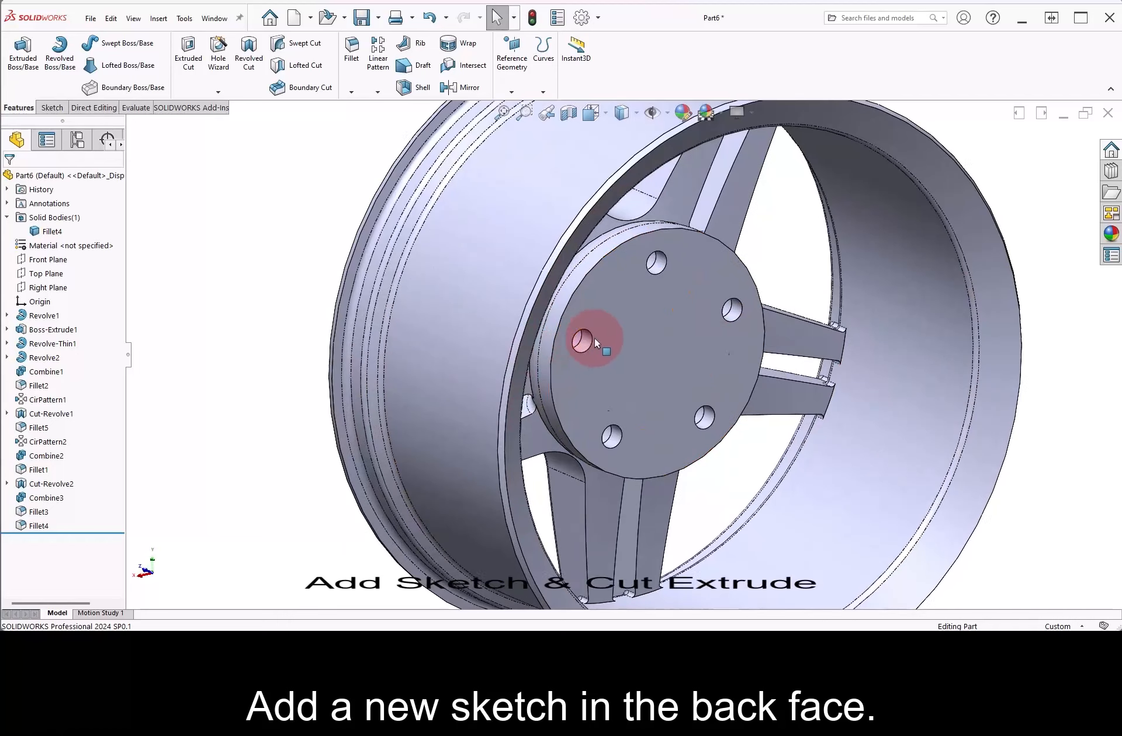
{"action": "left_click", "coordinate": [650, 354]}
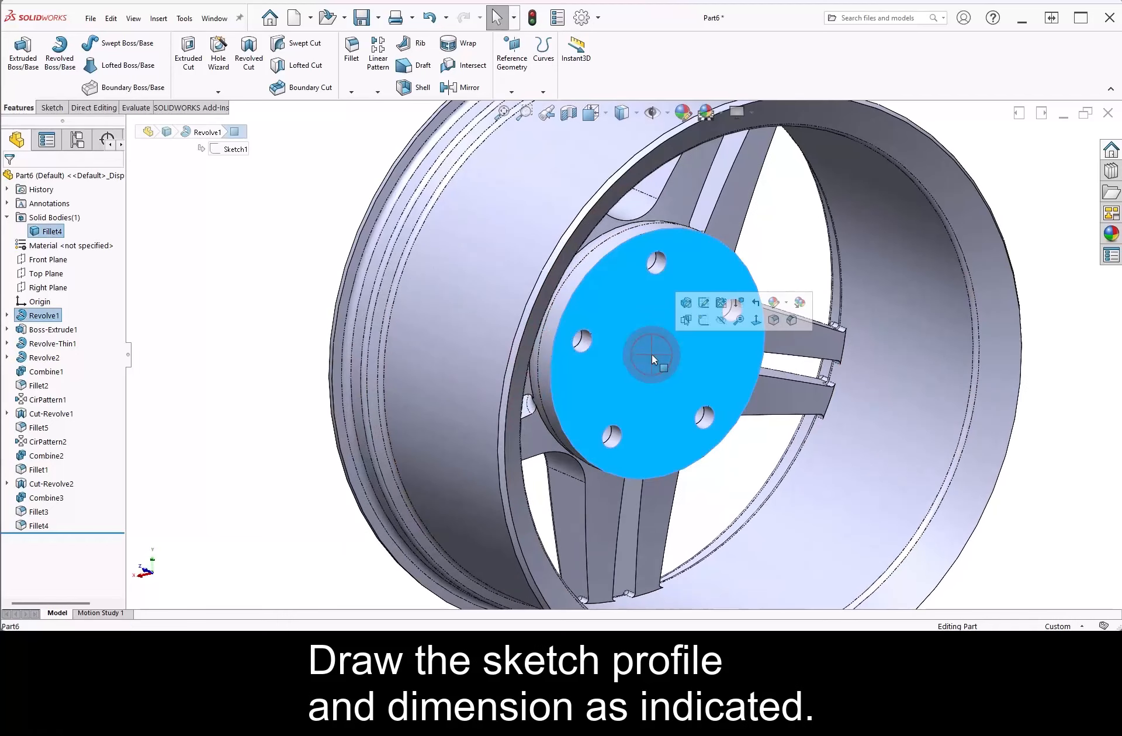
{"action": "left_click", "coordinate": [703, 319]}
{"action": "right_click_drag", "start_coordinate": [780, 260], "coordinate": [824, 256]}
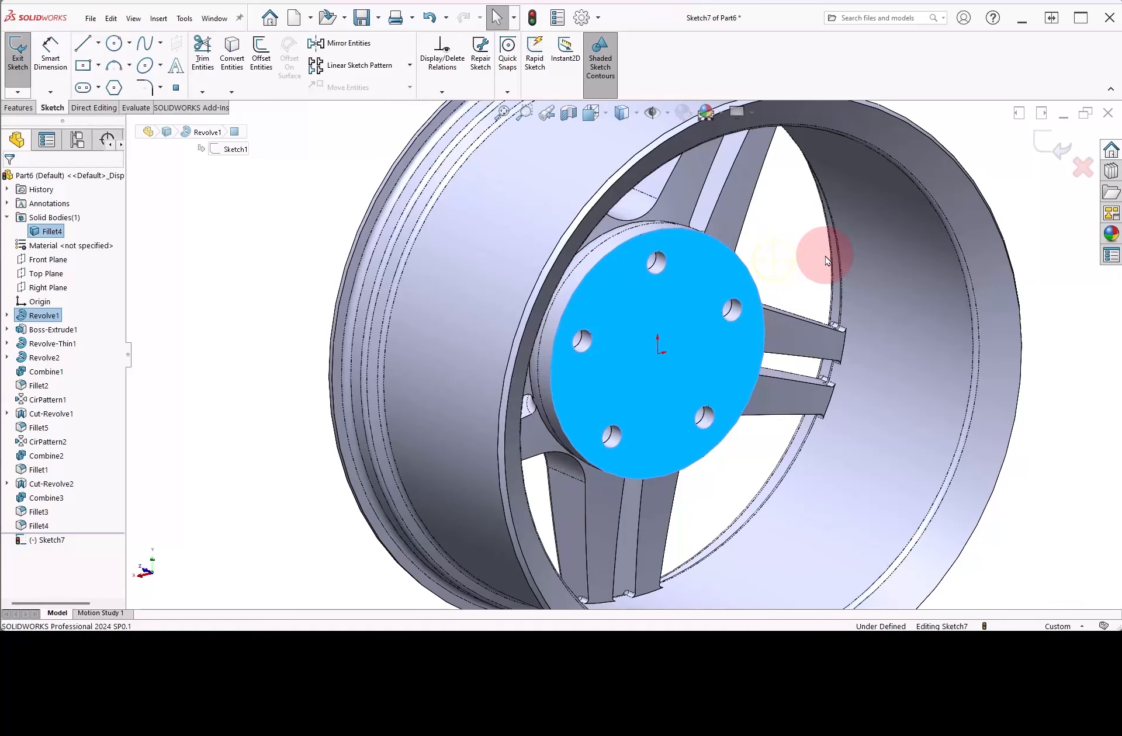
{"action": "left_click_drag", "start_coordinate": [659, 354], "coordinate": [684, 307]}
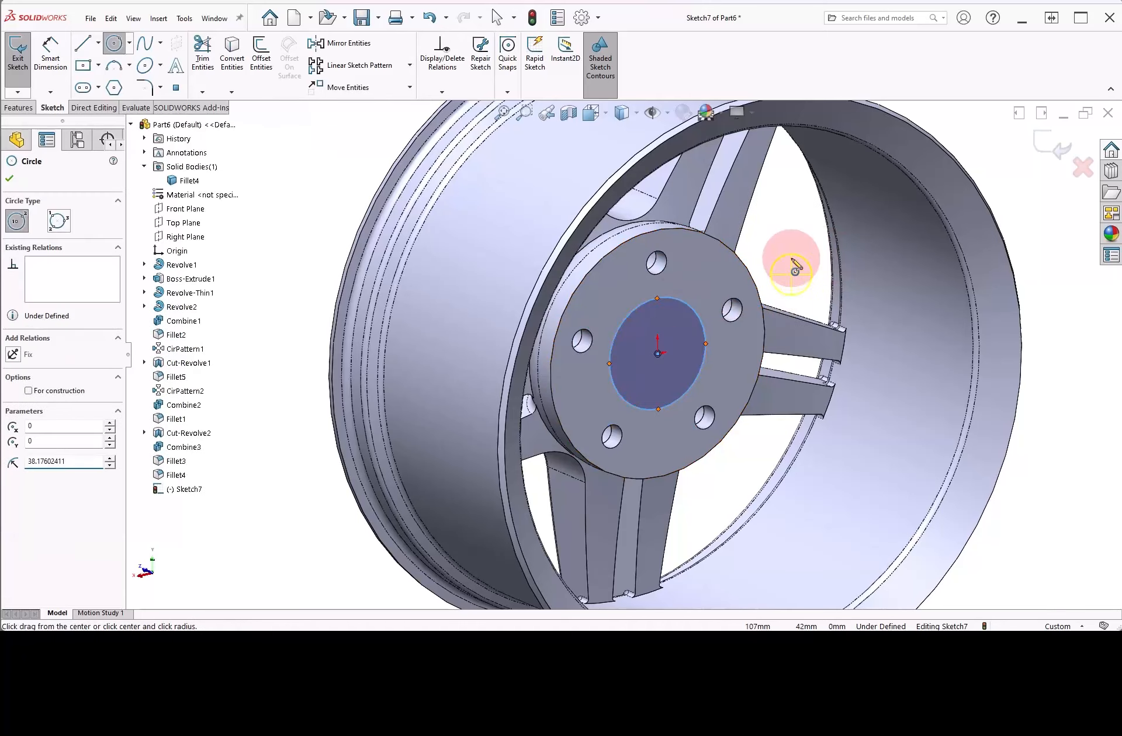
Dimension the hub circle's diameter and set it to 80 mm.
{"action": "right_click_drag", "start_coordinate": [791, 262], "coordinate": [801, 221]}
{"action": "left_click", "coordinate": [701, 303]}
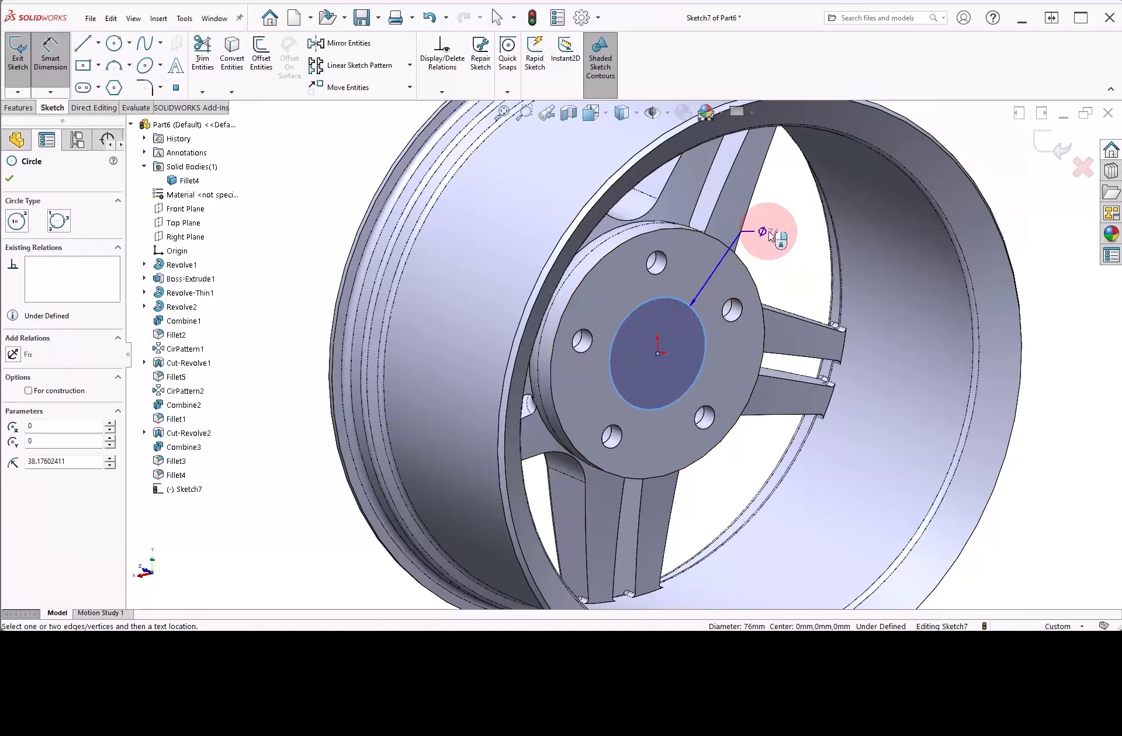
{"action": "left_click", "coordinate": [777, 241]}
{"action": "type", "text": "80"}
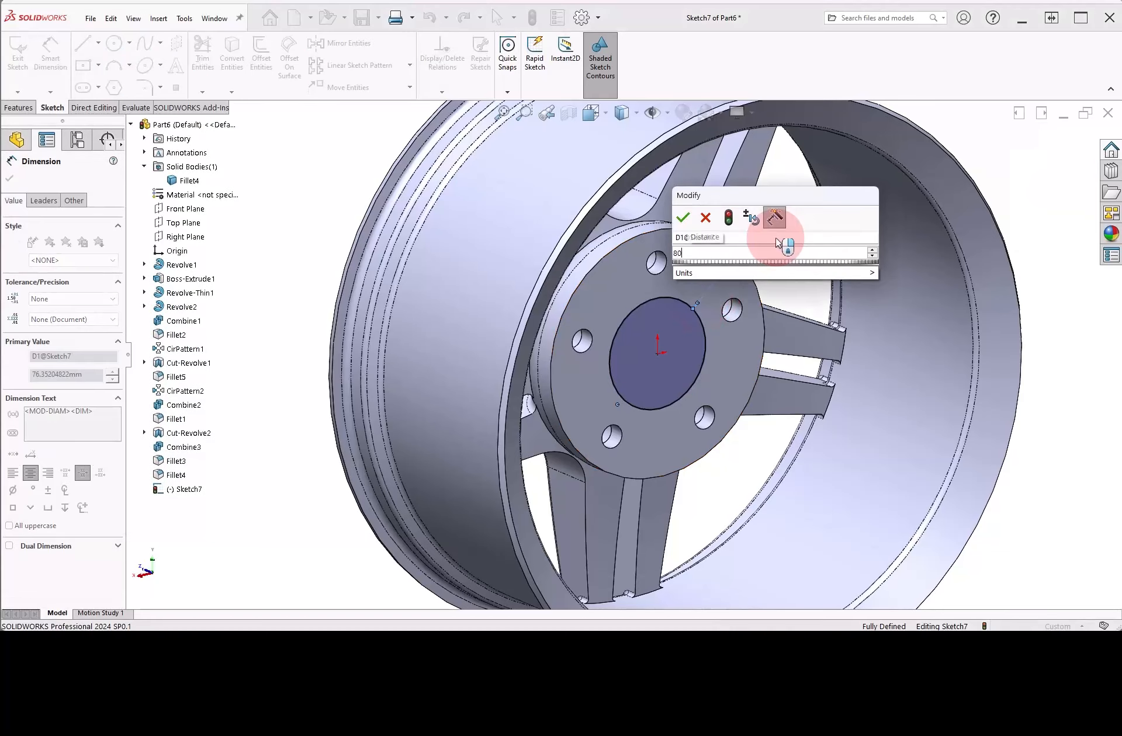
{"action": "key", "text": "Return"}
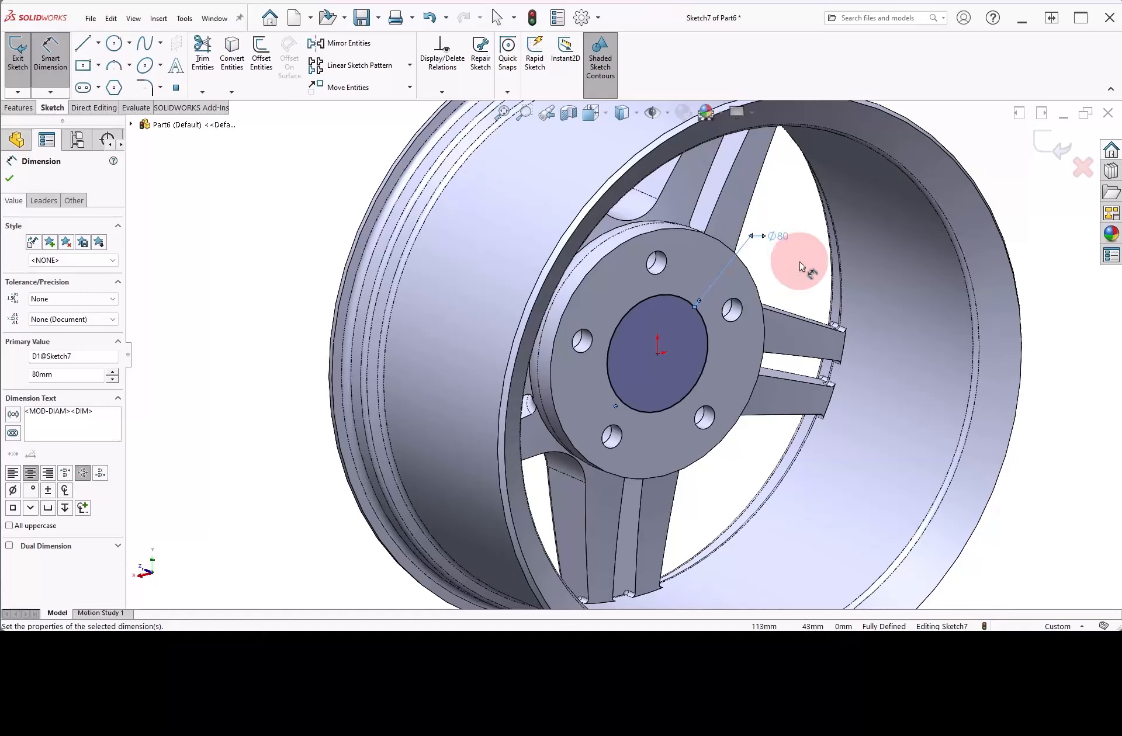
Start an Extruded Cut from the circle with the Offset From Surface end condition, referencing the hub's front face.
{"action": "left_click", "coordinate": [19, 108]}
{"action": "left_click", "coordinate": [191, 63]}
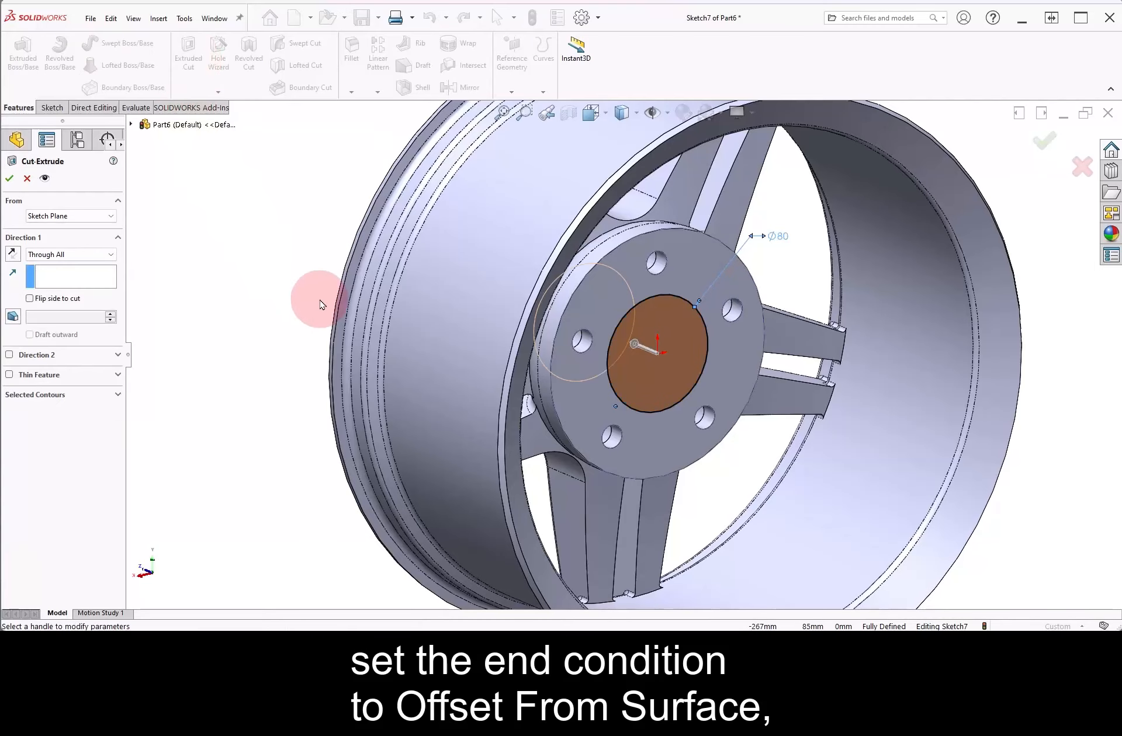
{"action": "middle_click_drag", "start_coordinate": [321, 303], "coordinate": [338, 332]}
{"action": "scroll", "coordinate": [344, 351], "scroll_direction": "down", "scroll_amount": 5}
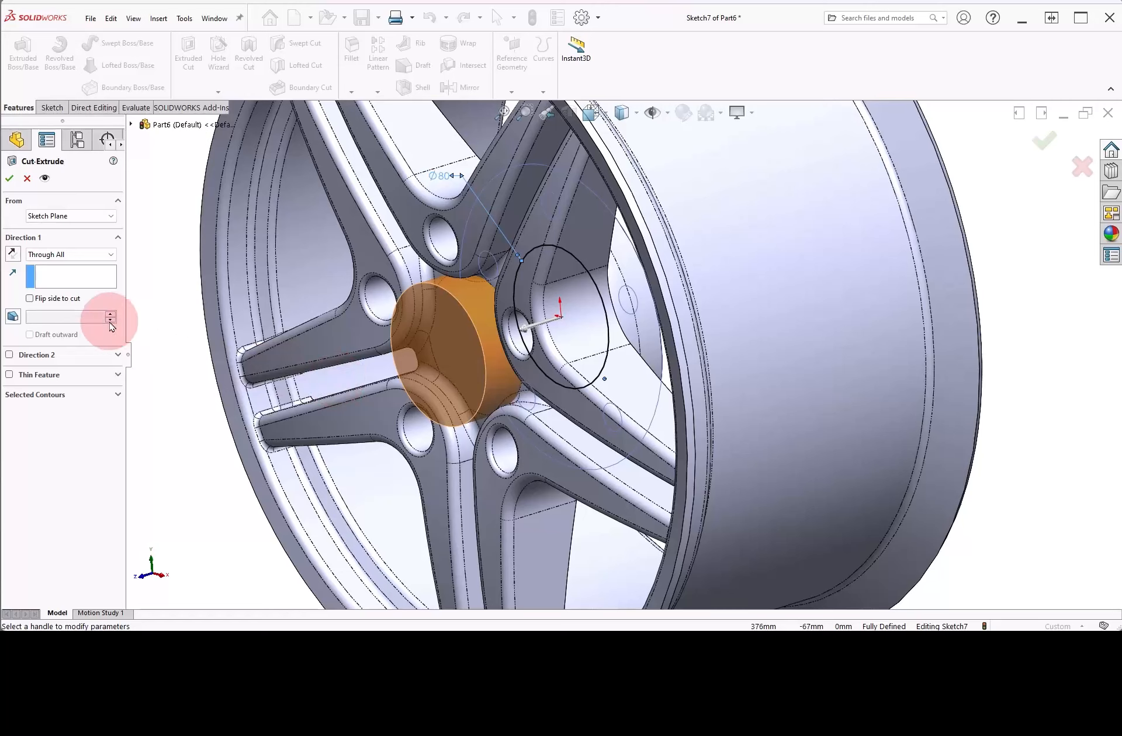
{"action": "left_click", "coordinate": [70, 255]}
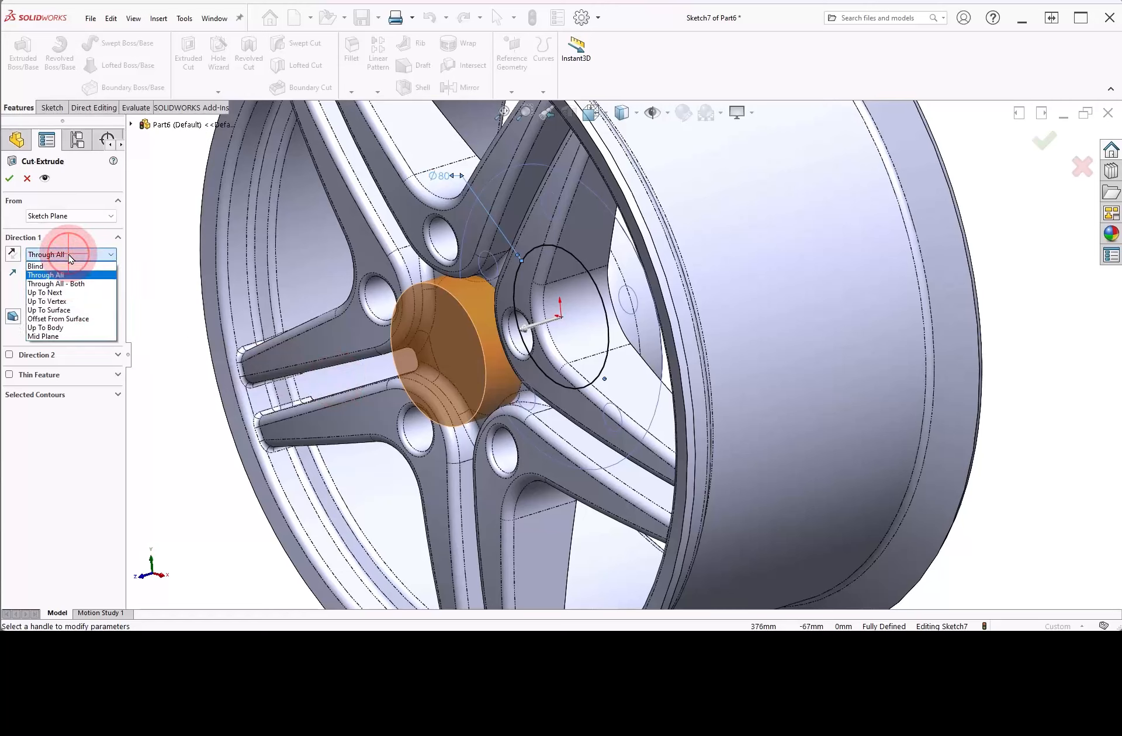
{"action": "left_click", "coordinate": [74, 319]}
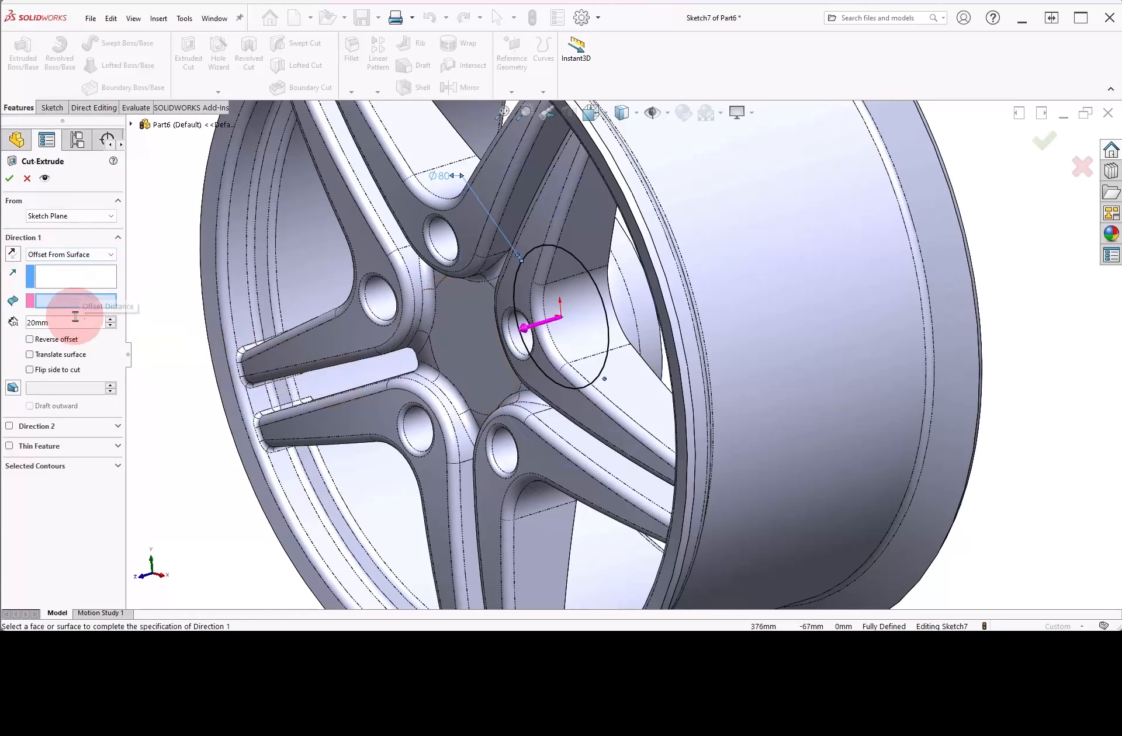
{"action": "left_click", "coordinate": [459, 328]}
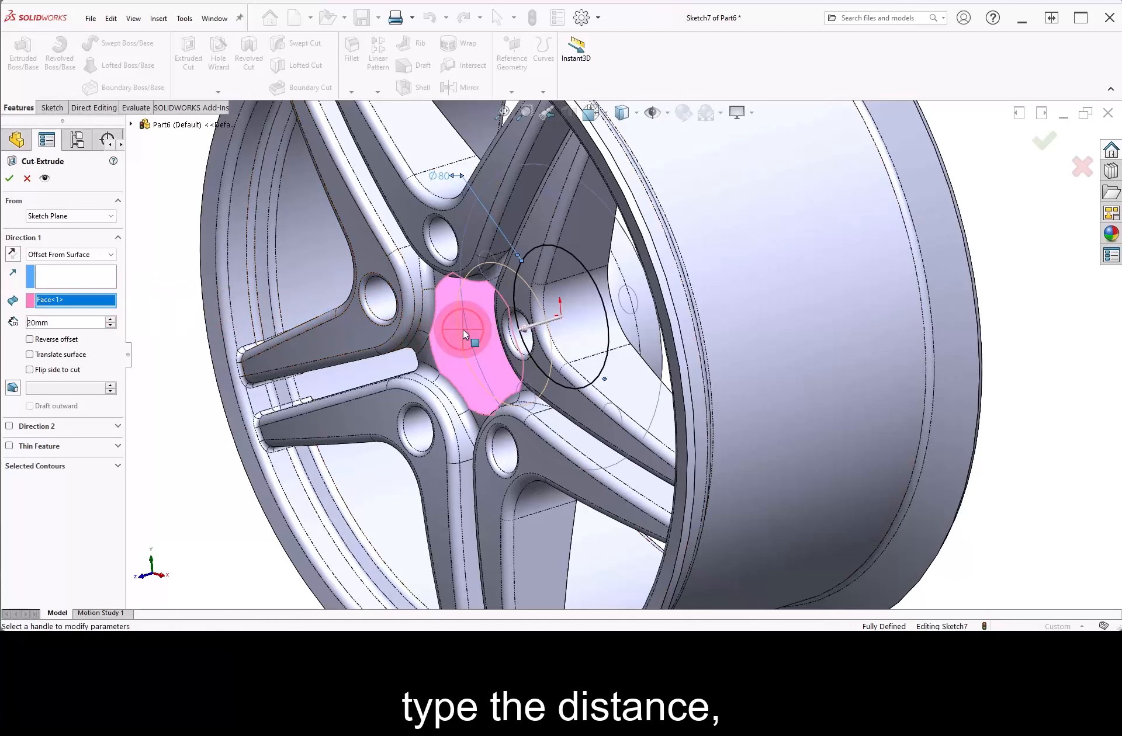
Set the cut's offset distance to 8 mm, leave Reverse offset off, and finish the cut.
{"action": "left_click_drag", "start_coordinate": [47, 322], "coordinate": [21, 325]}
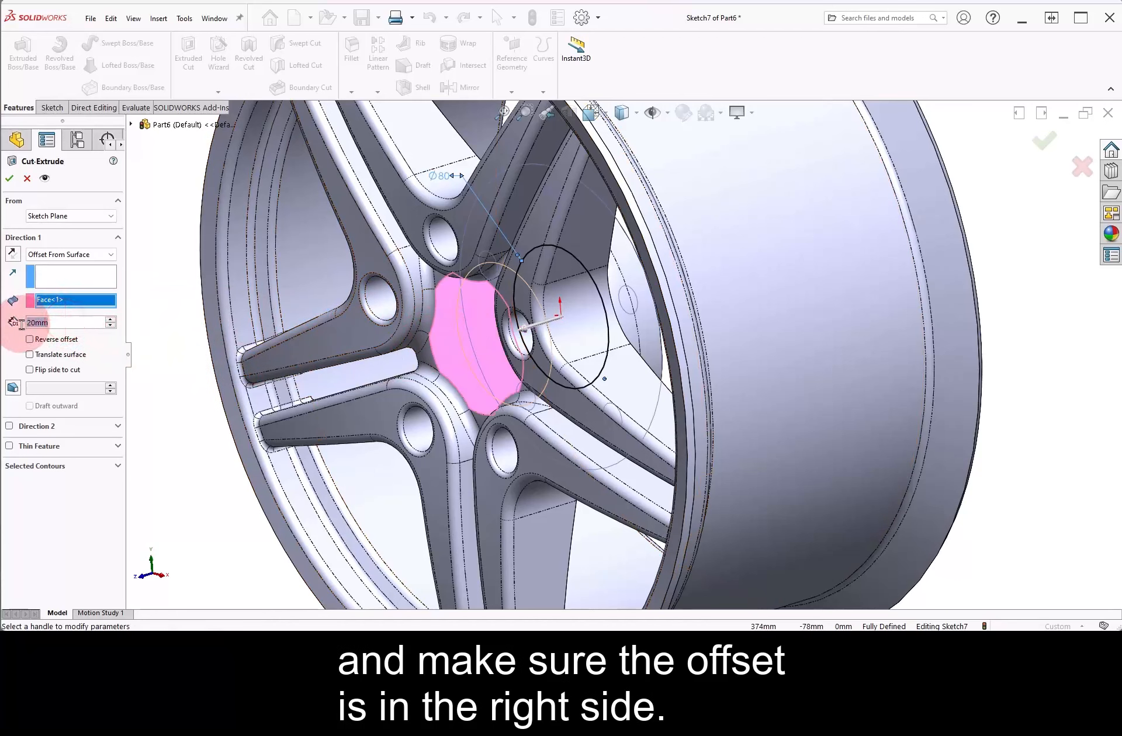
{"action": "type", "text": "8"}
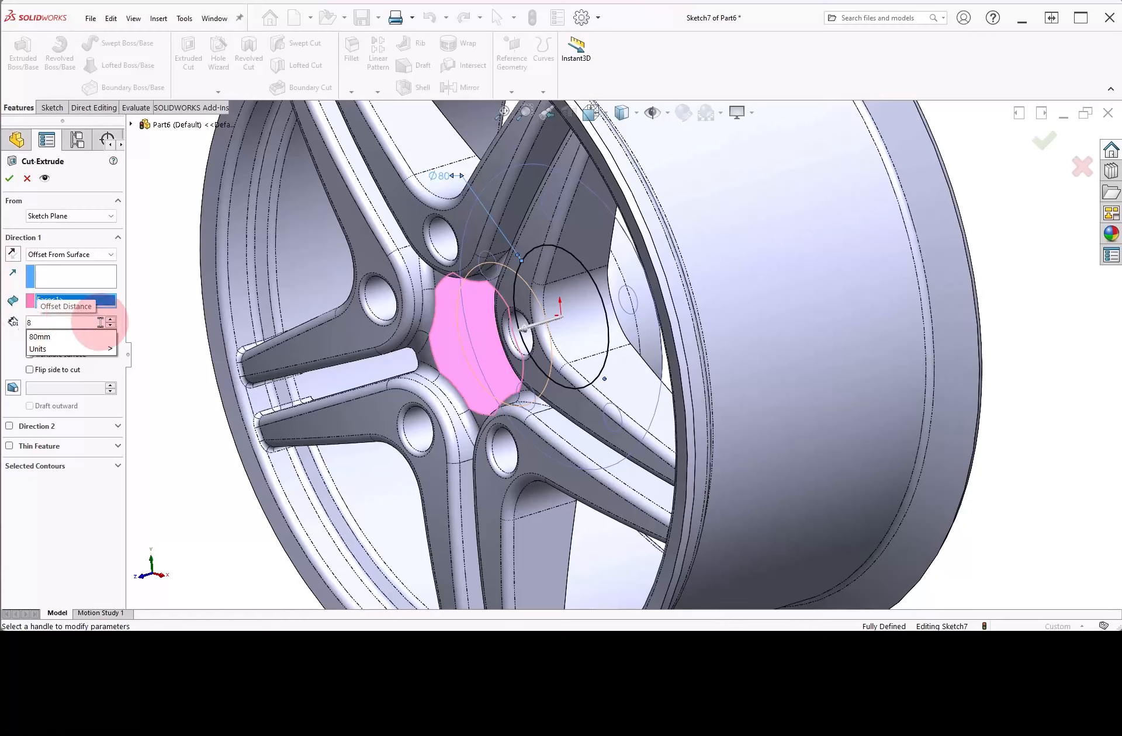
{"action": "left_click", "coordinate": [155, 342]}
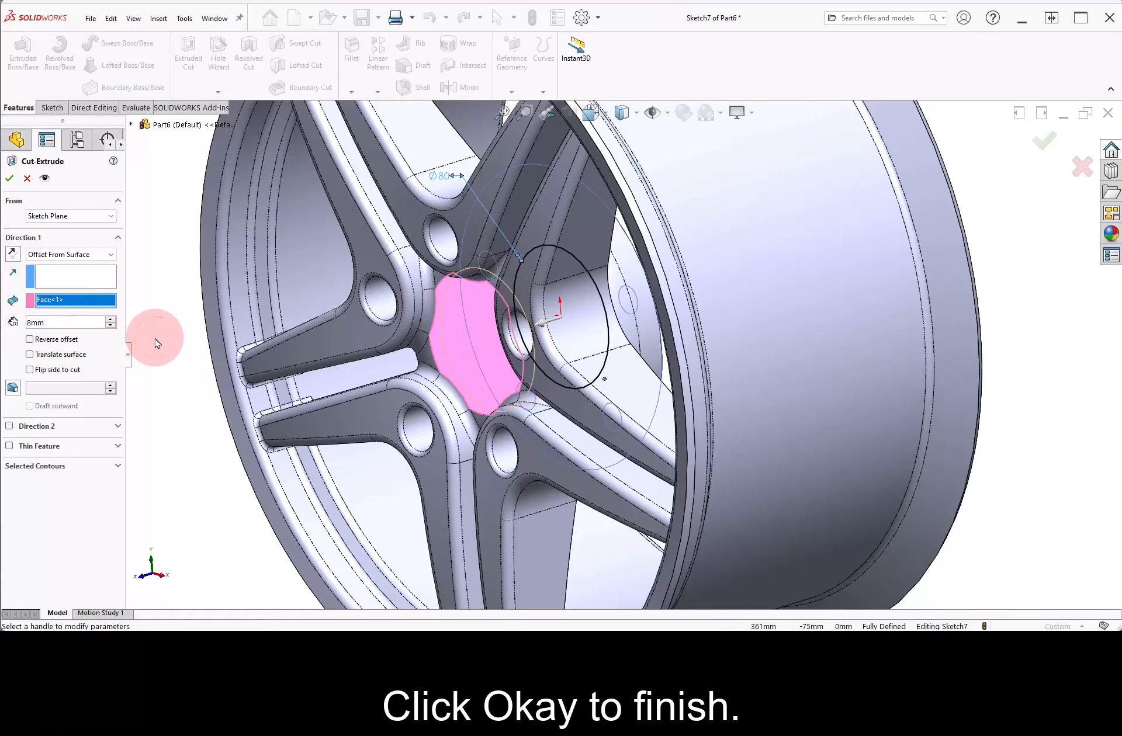
{"action": "left_click", "coordinate": [57, 340]}
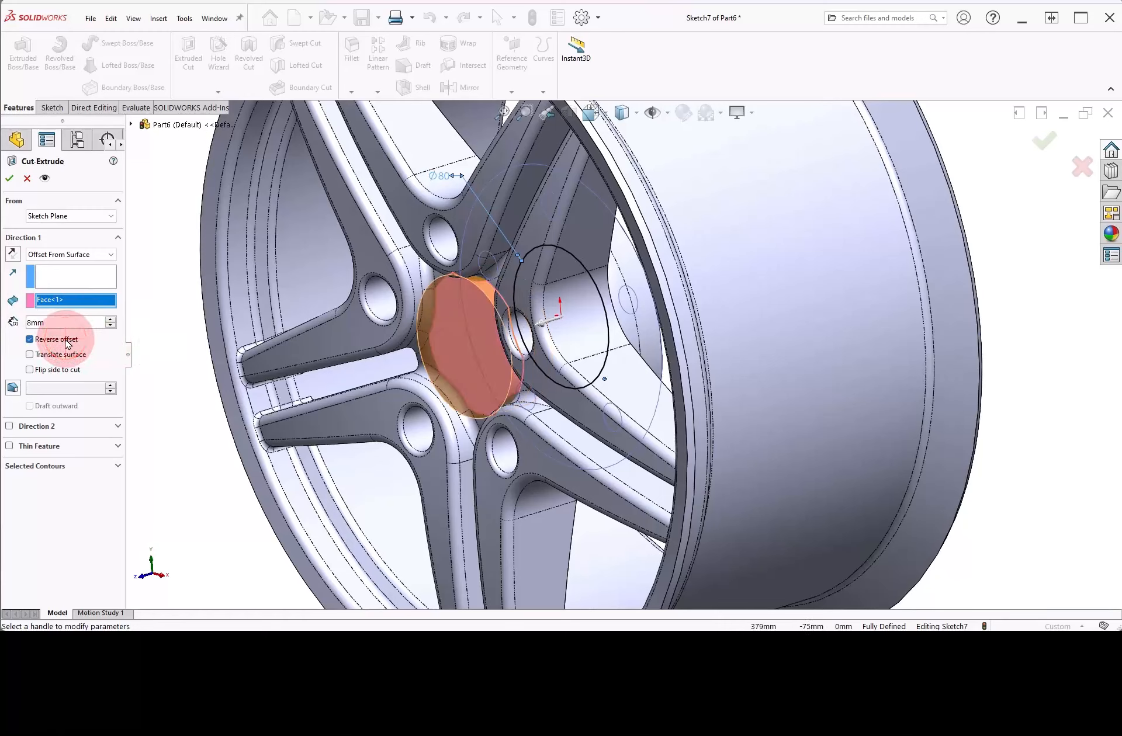
{"action": "left_click", "coordinate": [56, 339]}
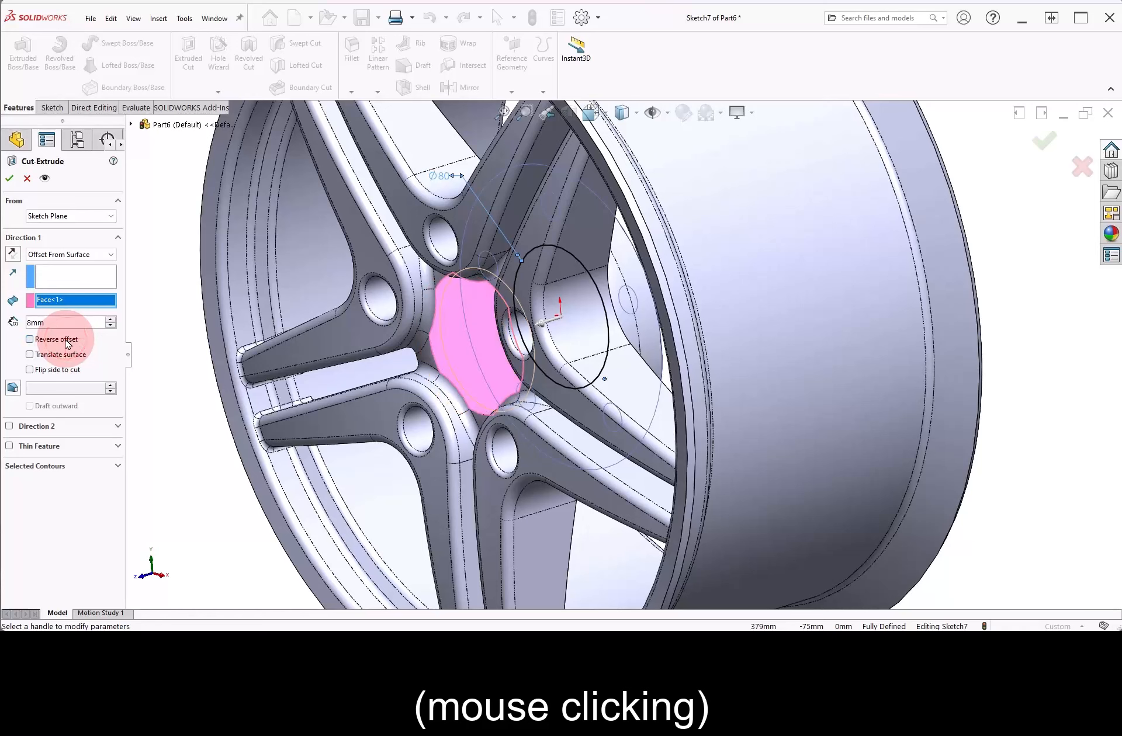
{"action": "left_click", "coordinate": [9, 184]}
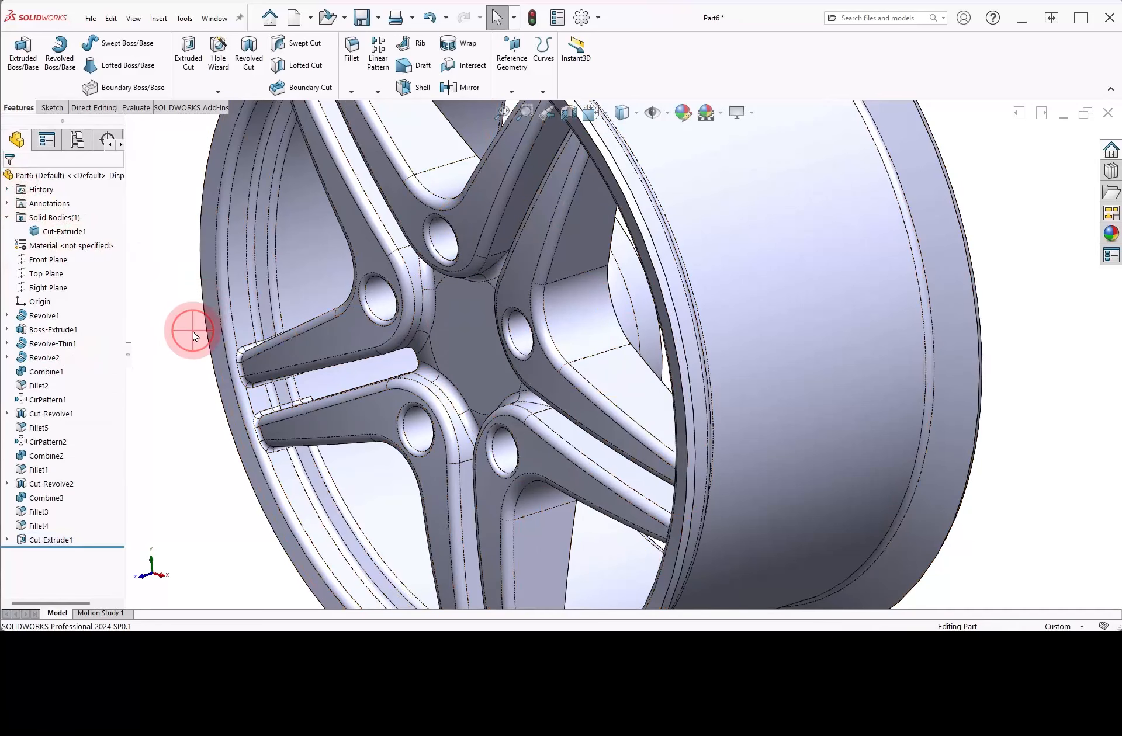
Start a sketch on the hub's front face and insert logo.png from the Needed Files folder as a sketch picture.
{"action": "mouse_move", "coordinate": [312, 398]}
{"action": "middle_mouse_down"}
{"action": "mouse_move", "coordinate": [358, 345]}
{"action": "mouse_move", "coordinate": [378, 293]}
{"action": "mouse_move", "coordinate": [368, 348]}
{"action": "middle_mouse_up"}
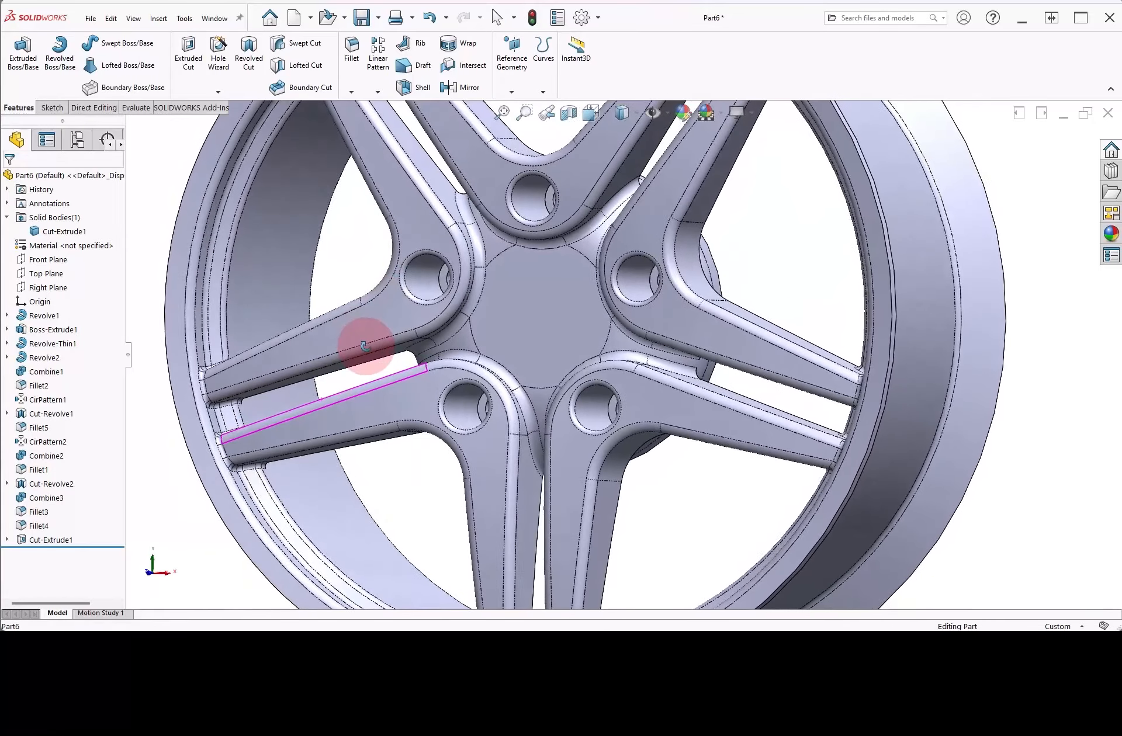
{"action": "left_click", "coordinate": [538, 312]}
{"action": "left_click", "coordinate": [589, 279]}
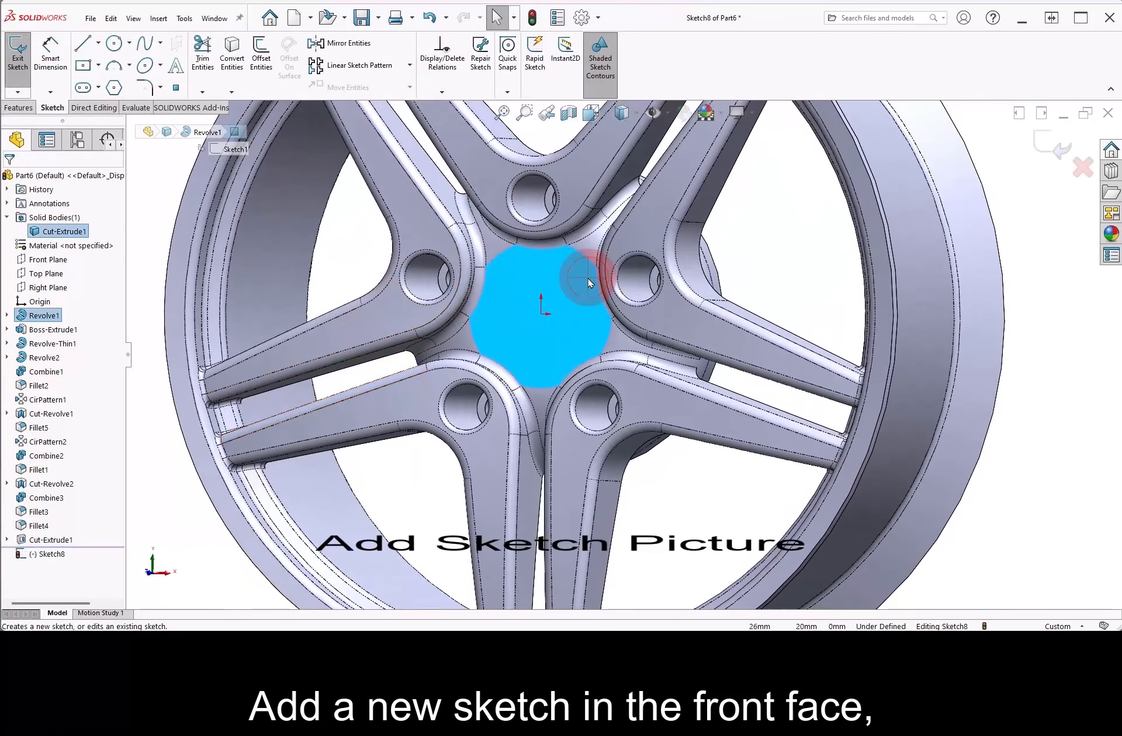
{"action": "left_click", "coordinate": [185, 21]}
{"action": "left_click", "coordinate": [233, 278]}
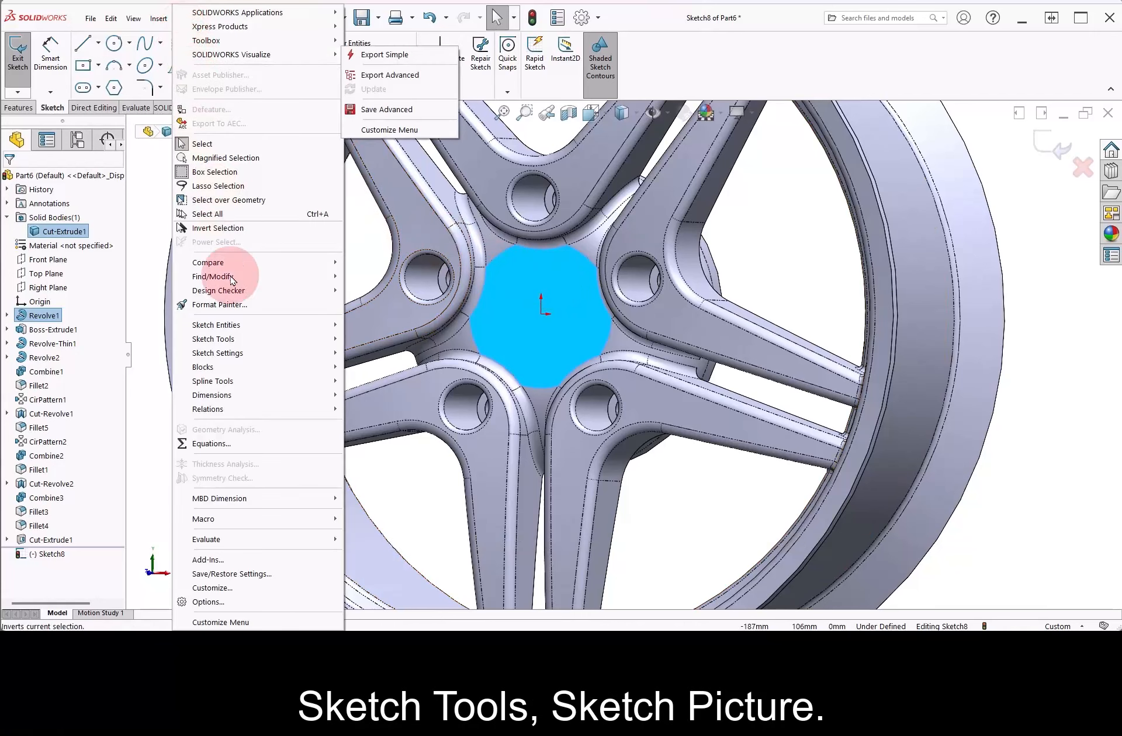
{"action": "mouse_move", "coordinate": [225, 340]}
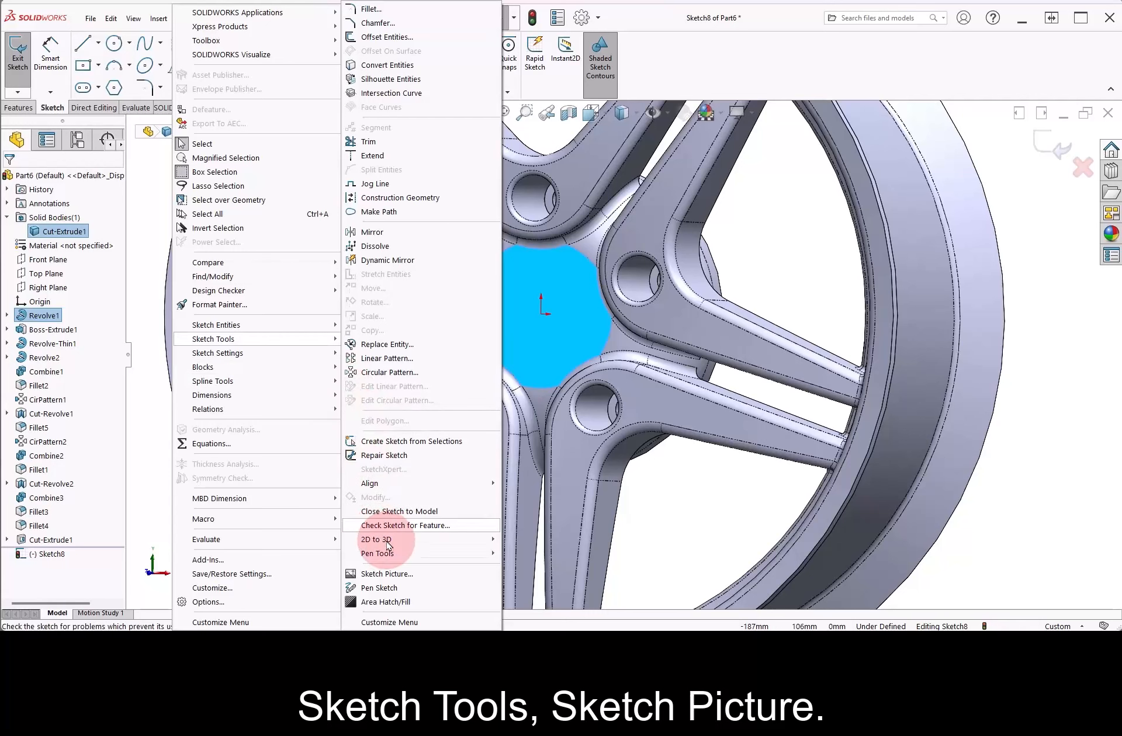
{"action": "left_click", "coordinate": [400, 574]}
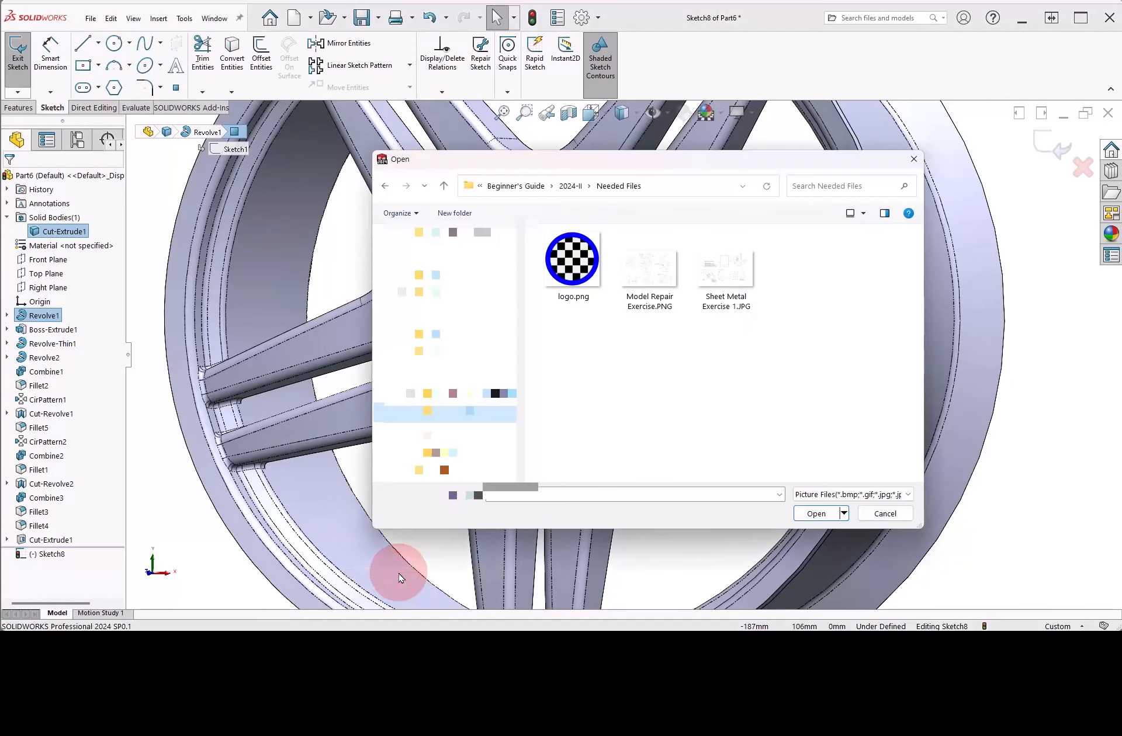
{"action": "left_click", "coordinate": [565, 257]}
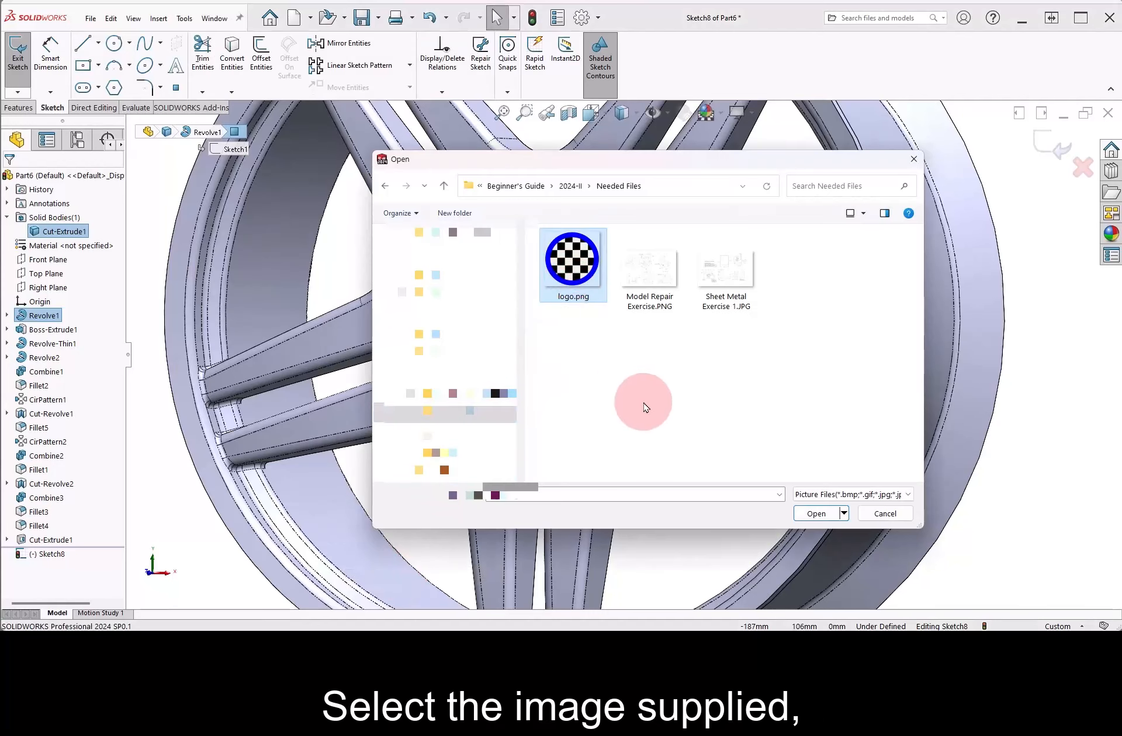
{"action": "left_click", "coordinate": [812, 515]}
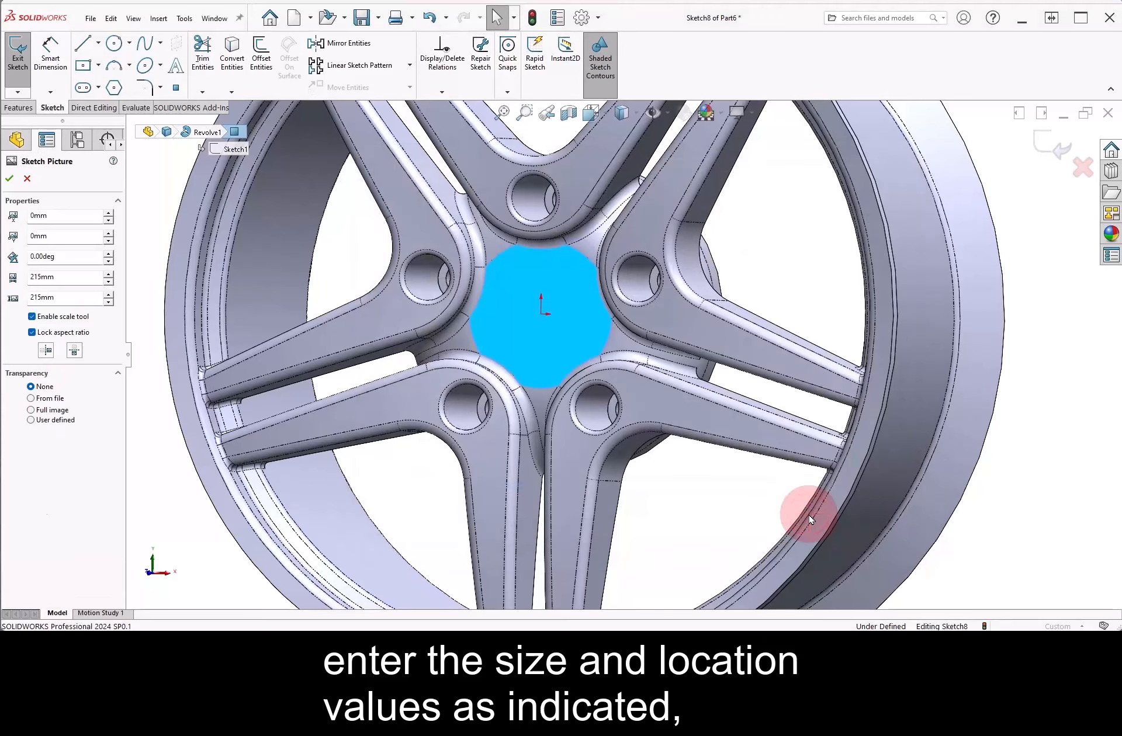
{"action": "key", "text": "f"}
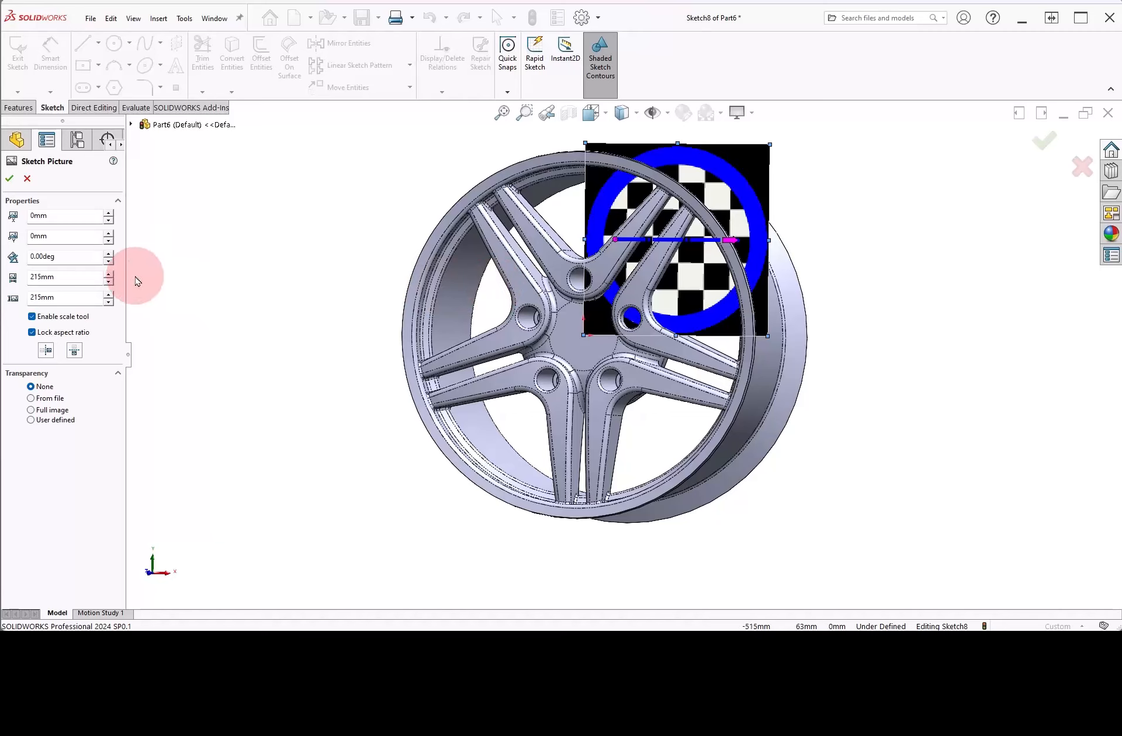
Size the logo picture to 70 mm by 70 mm and set both its X and Y positions to -35 mm.
{"action": "double_click", "coordinate": [25, 276]}
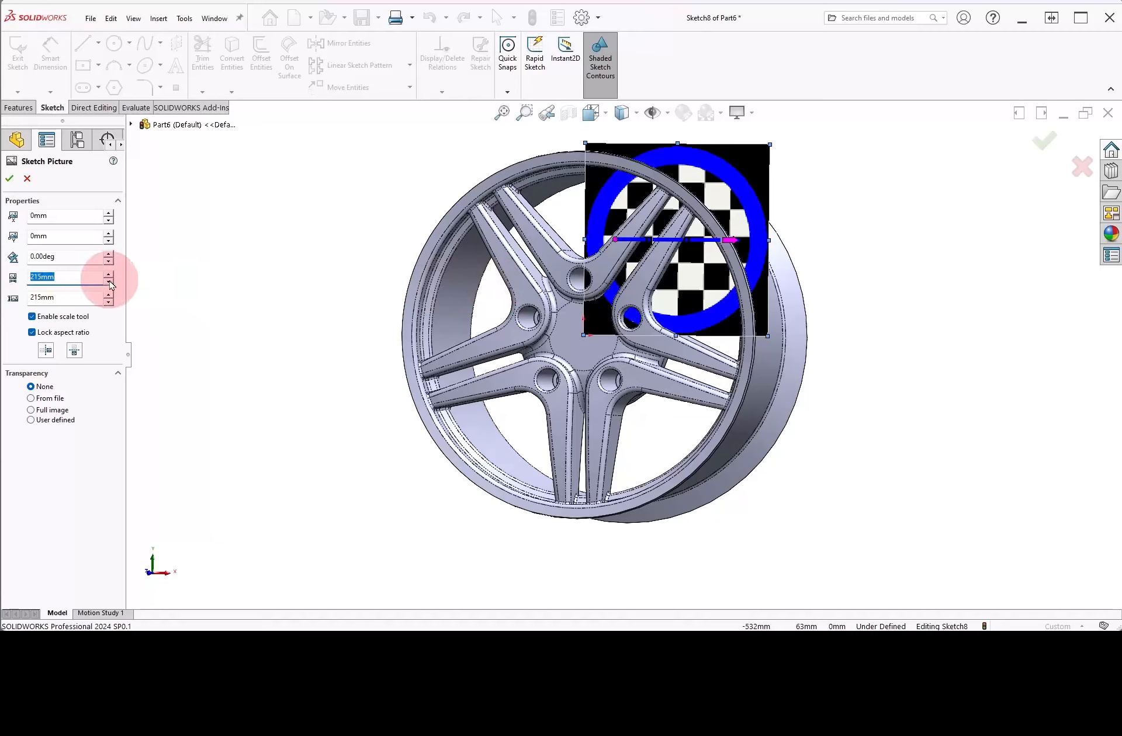
{"action": "left_click", "coordinate": [80, 298]}
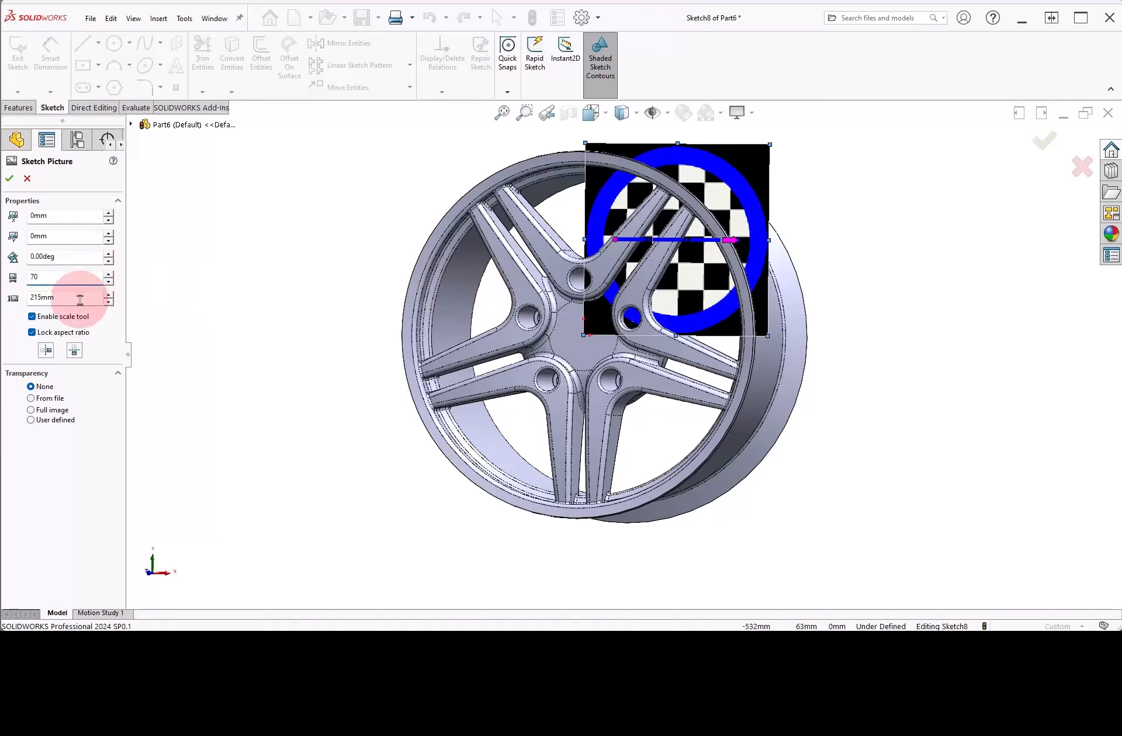
{"action": "double_click", "coordinate": [63, 215]}
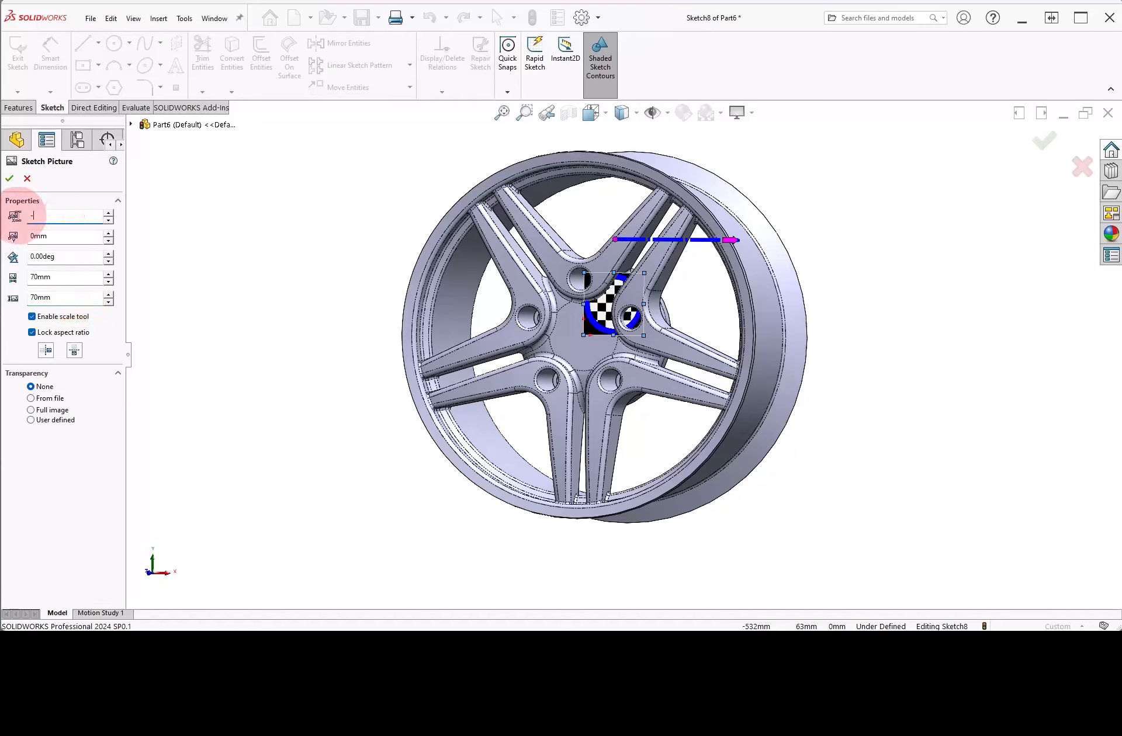
{"action": "double_click", "coordinate": [69, 237]}
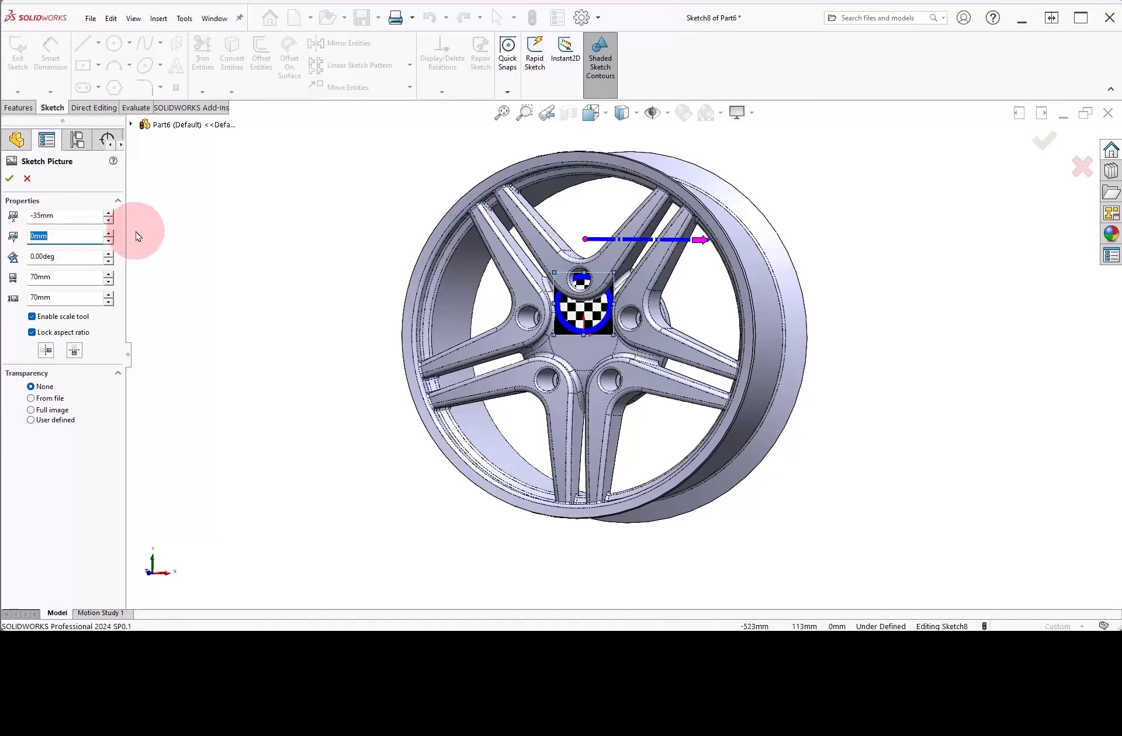
{"action": "type", "text": "-35"}
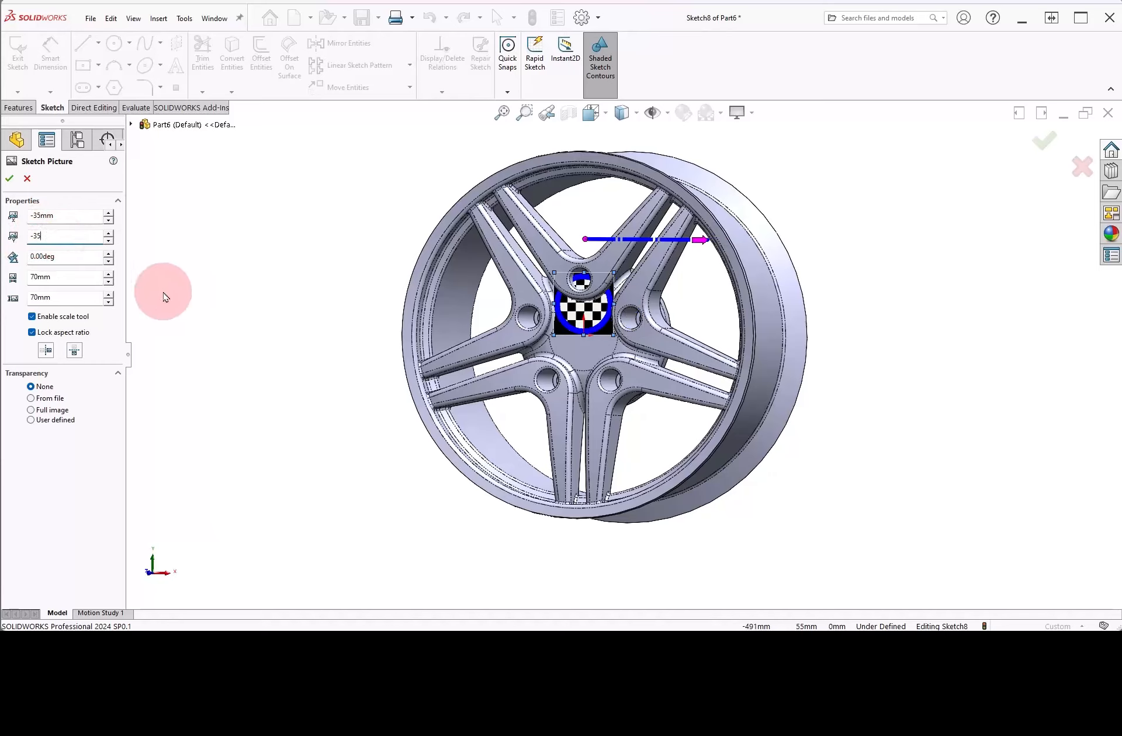
{"action": "left_click", "coordinate": [163, 295]}
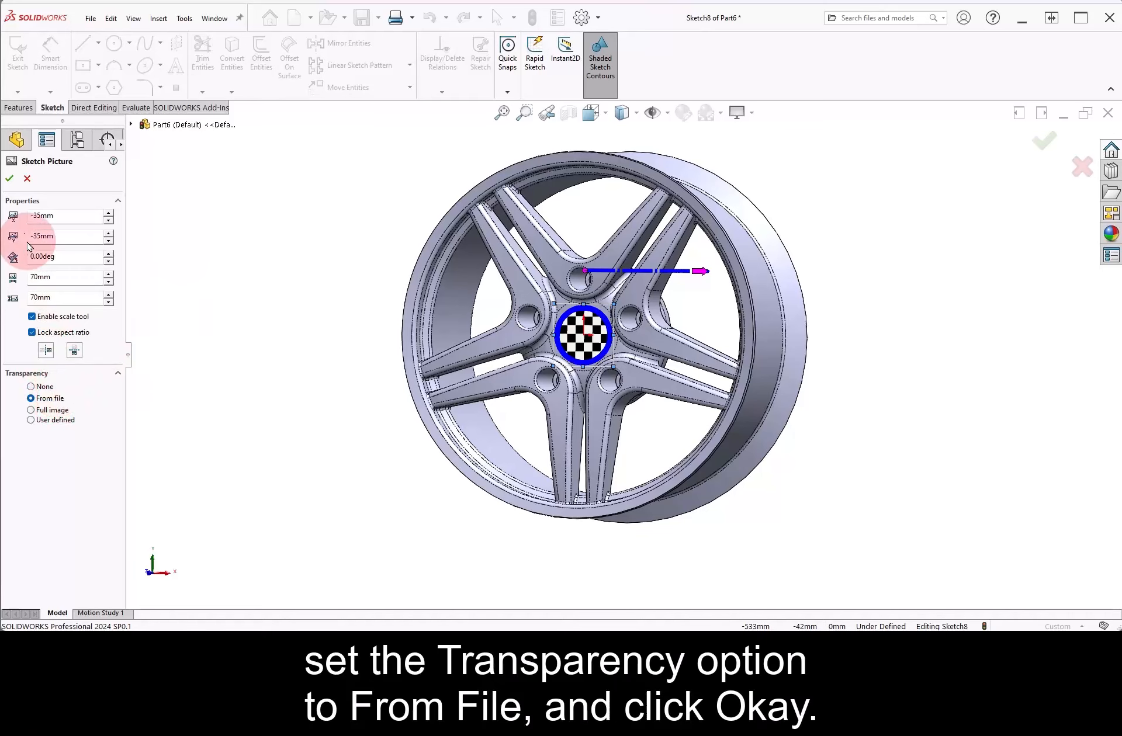
Accept the logo picture with its transparency set to From file, and exit the sketch.
{"action": "left_click", "coordinate": [9, 178]}
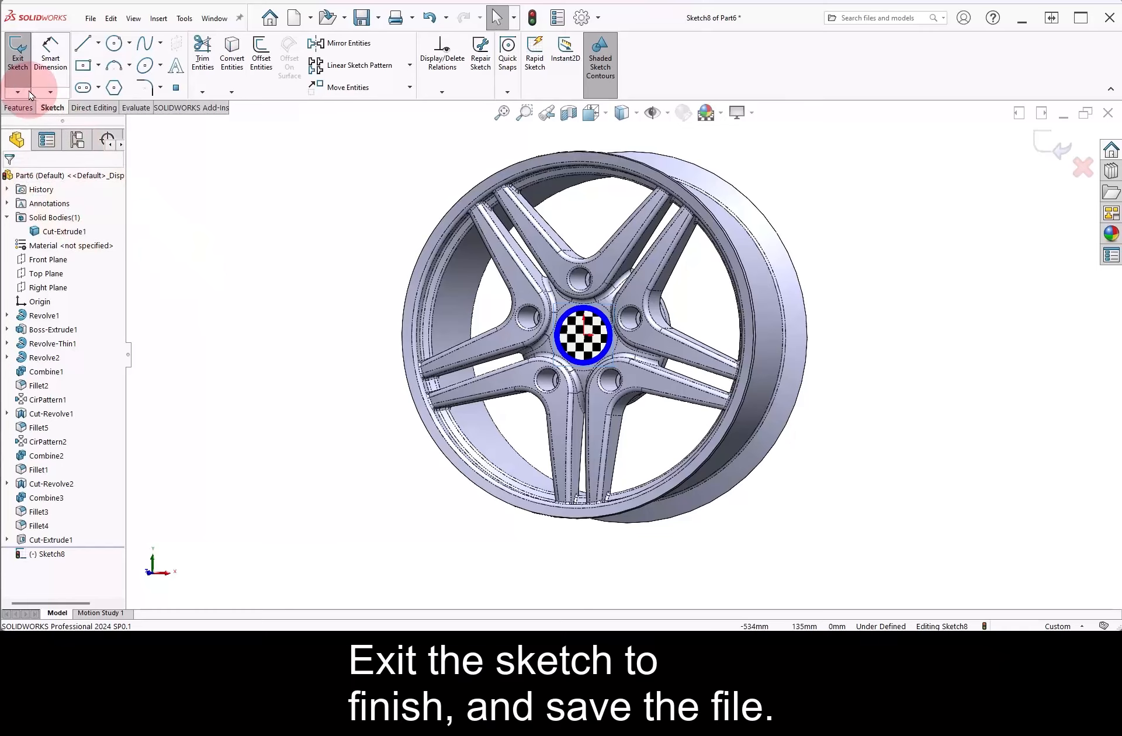
{"action": "left_click", "coordinate": [18, 61]}
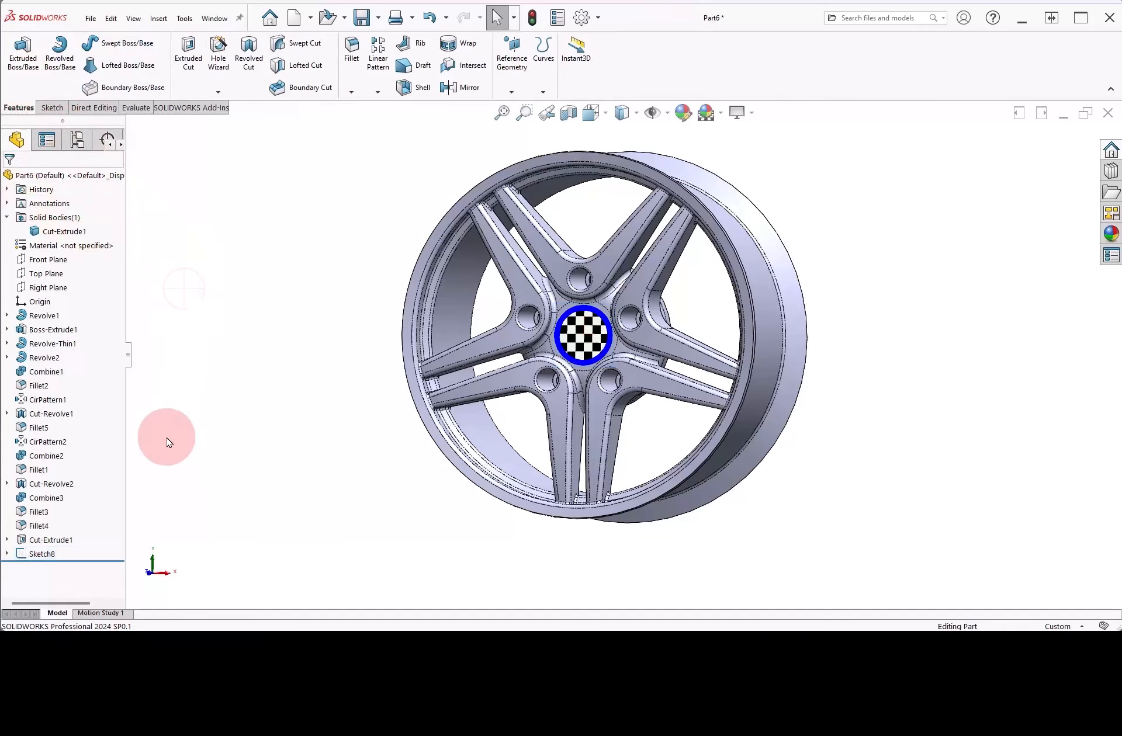
Check the sketch picture listed under the logo sketch and examine the logo's placement on the hub from another angle.
{"action": "left_click", "coordinate": [7, 554]}
{"action": "left_click", "coordinate": [36, 567]}
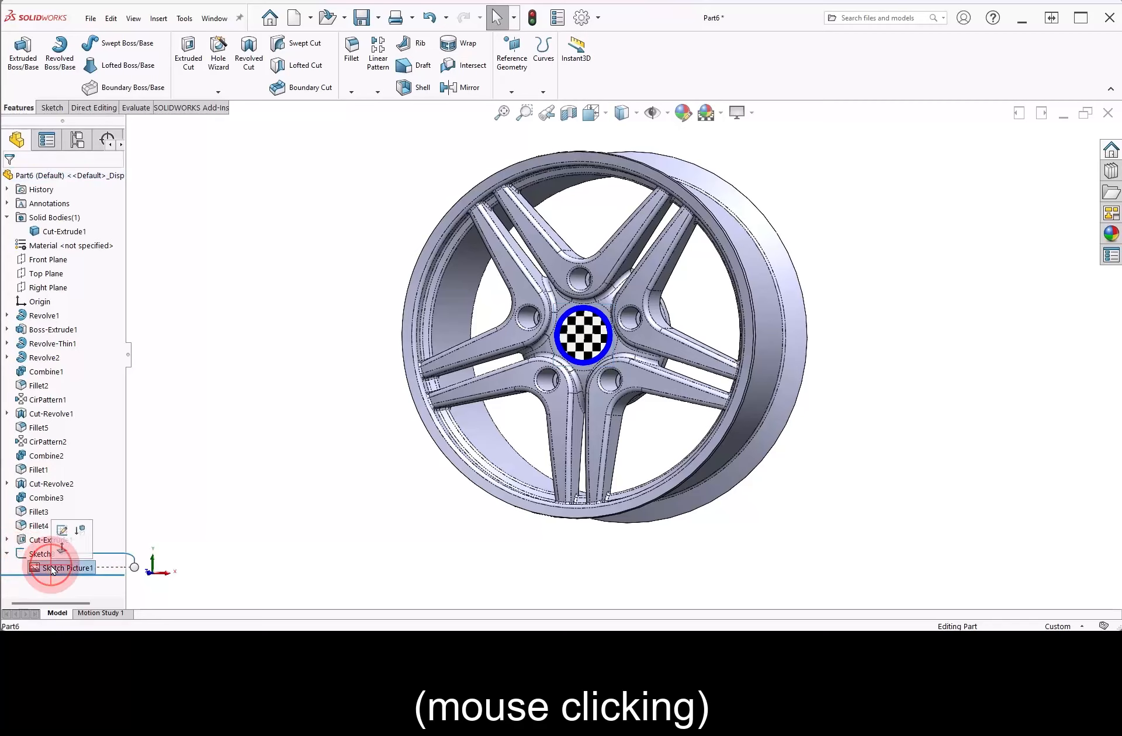
{"action": "left_click", "coordinate": [233, 528]}
{"action": "middle_click_drag", "start_coordinate": [526, 363], "coordinate": [493, 283]}
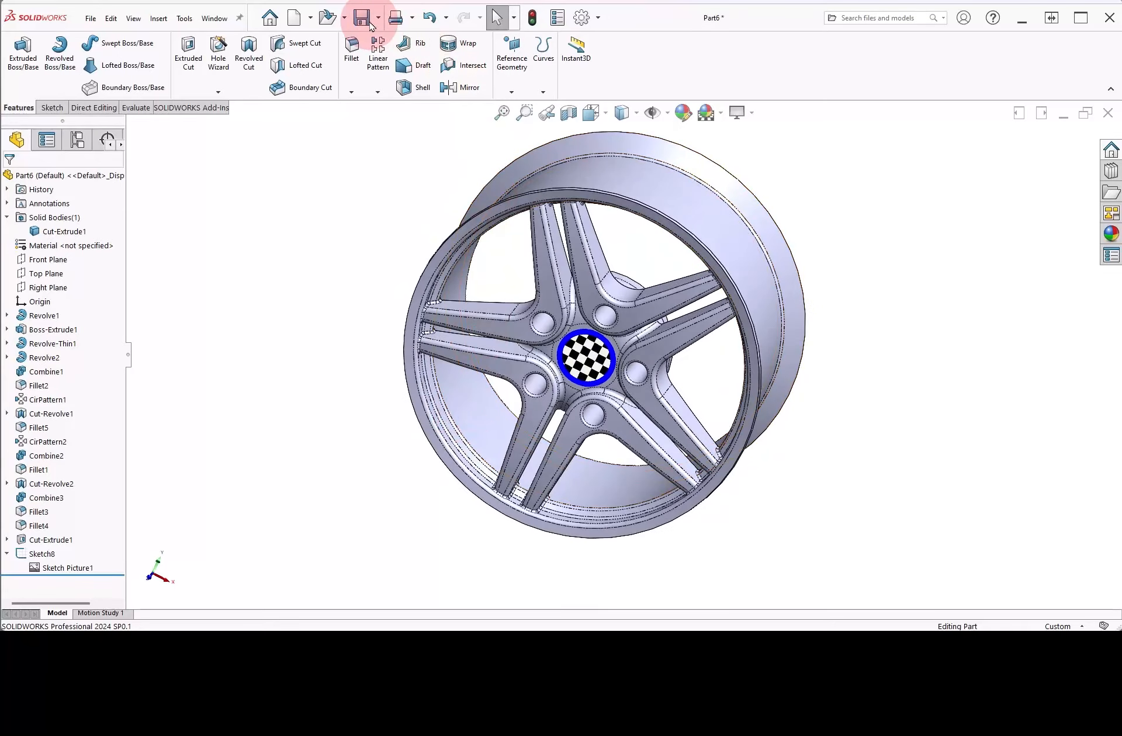